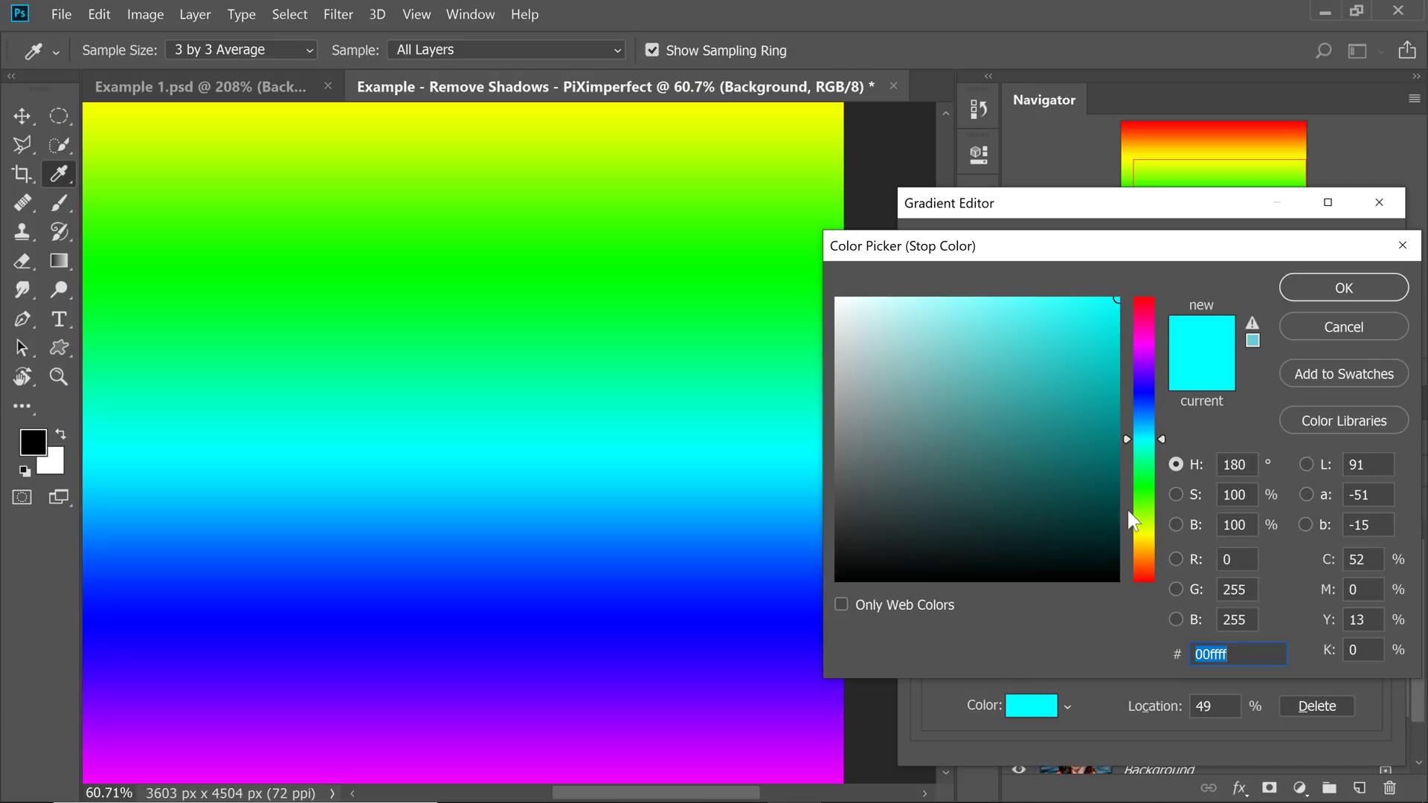
Check the colours of the gradient's cyan and red stops and accept the Gradient Fill layer.
{"action": "left_click", "coordinate": [1313, 286]}
{"action": "double_click", "coordinate": [1372, 611]}
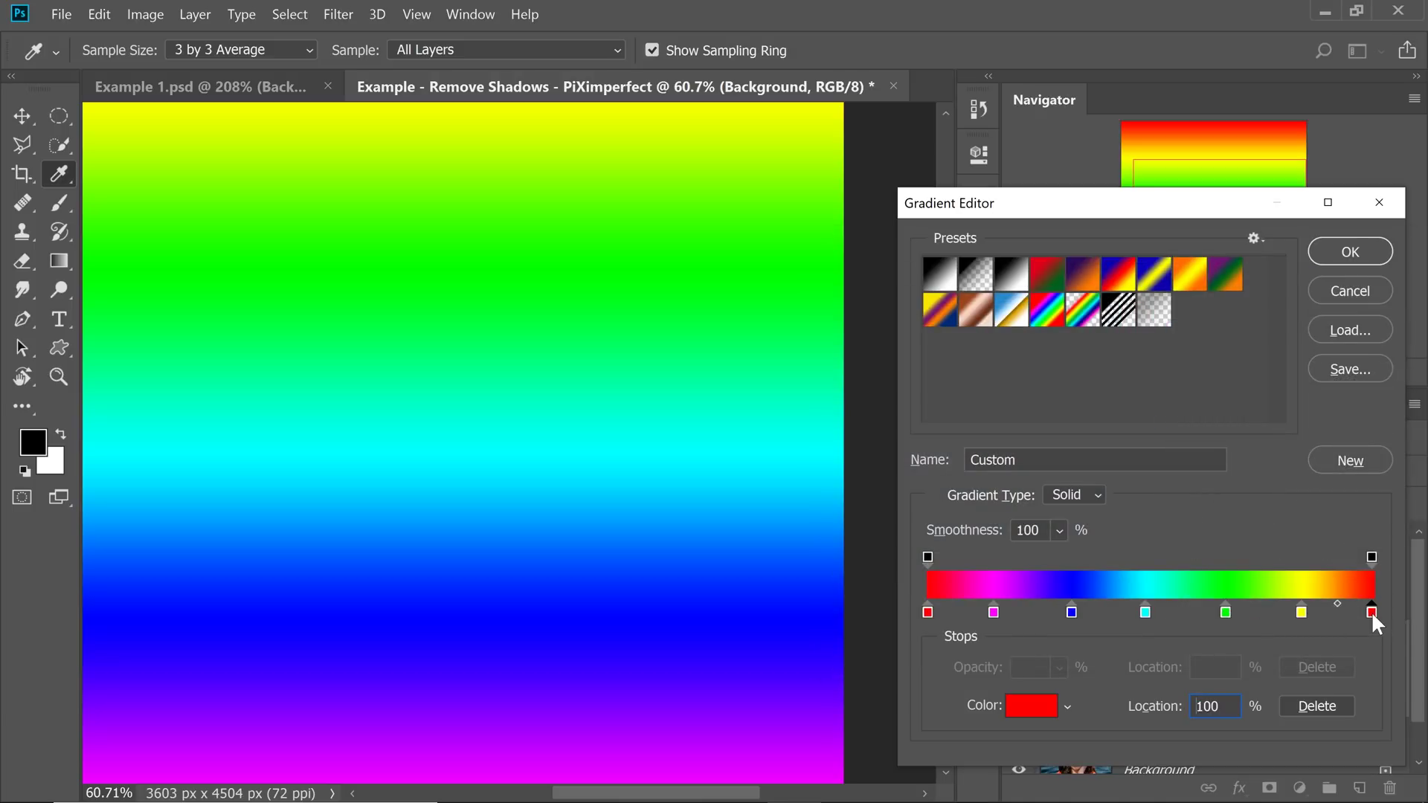
{"action": "left_click", "coordinate": [1309, 287]}
{"action": "left_click", "coordinate": [1333, 254]}
{"action": "left_click", "coordinate": [1295, 315]}
{"action": "key", "text": "b"}
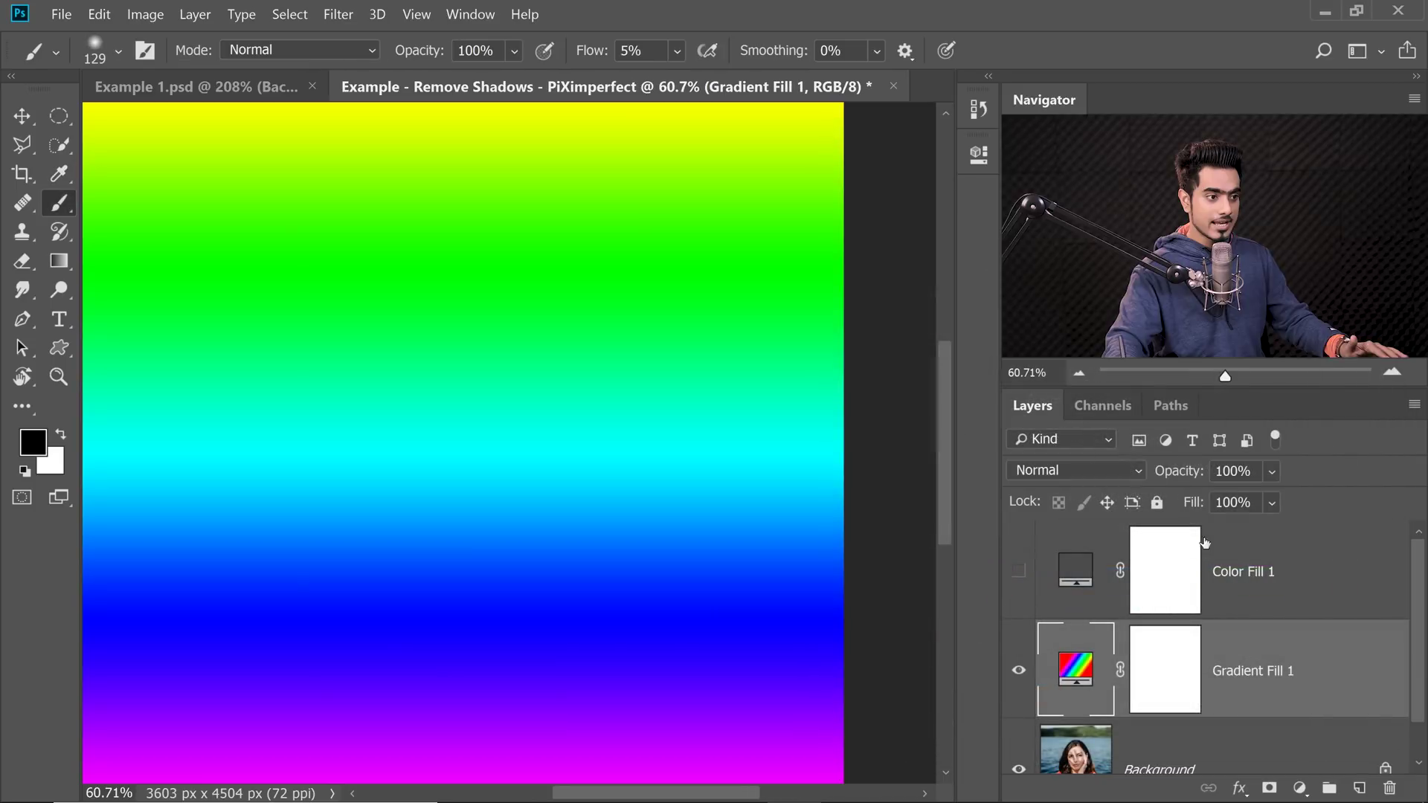
Add a Hue/Saturation adjustment above the gradient fill with Saturation at -100.
{"action": "left_click", "coordinate": [1300, 789]}
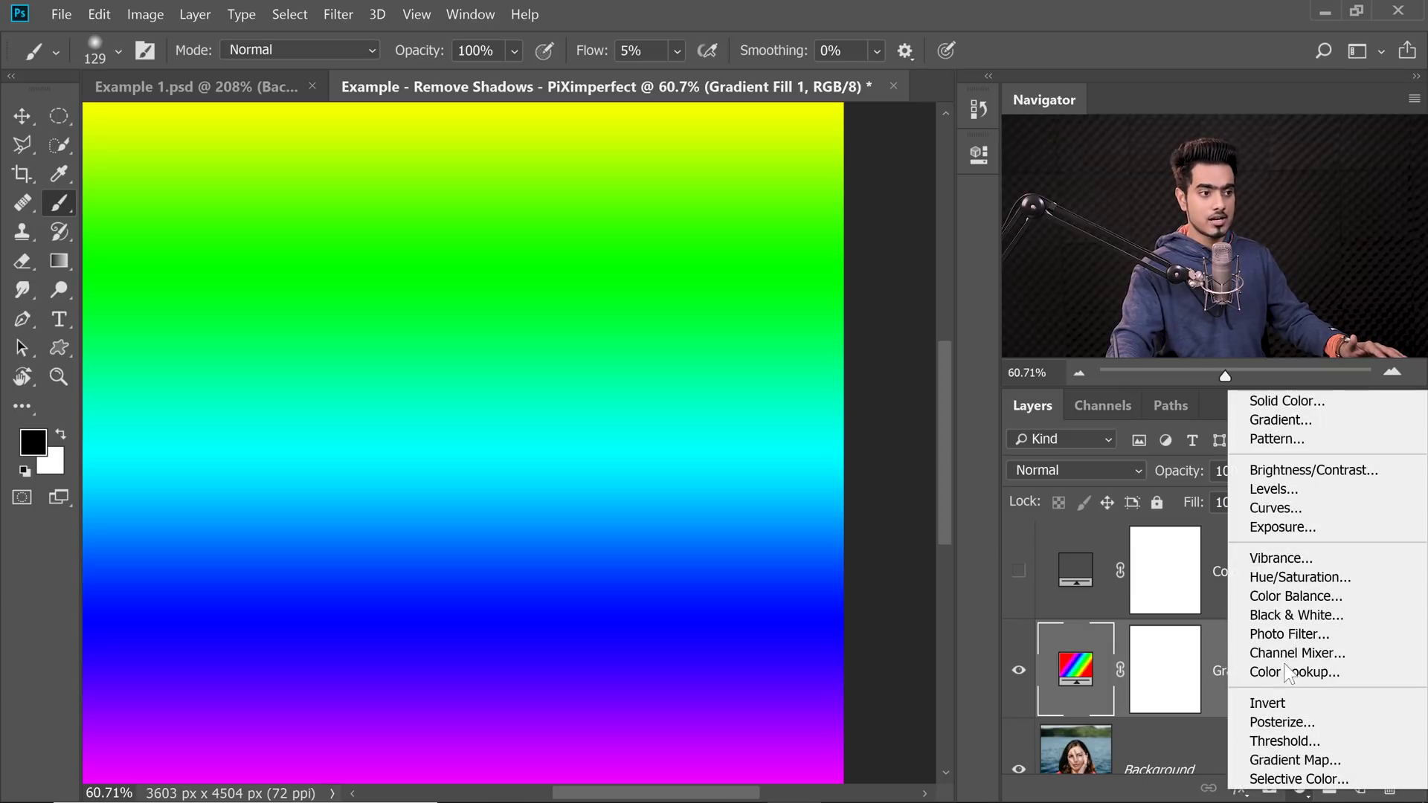
{"action": "left_click", "coordinate": [1274, 577]}
{"action": "left_click_drag", "start_coordinate": [788, 351], "coordinate": [498, 351]}
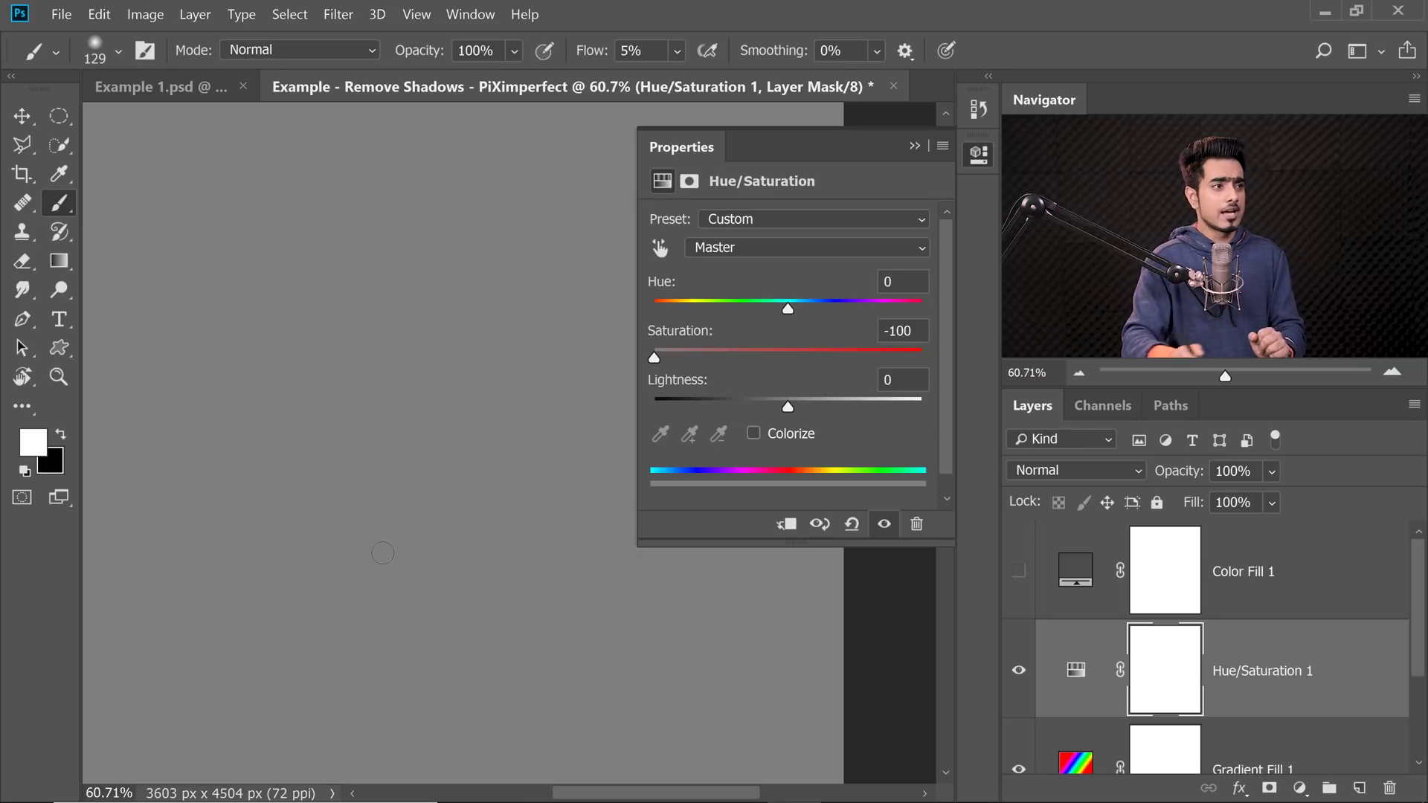
{"action": "left_click", "coordinate": [914, 146]}
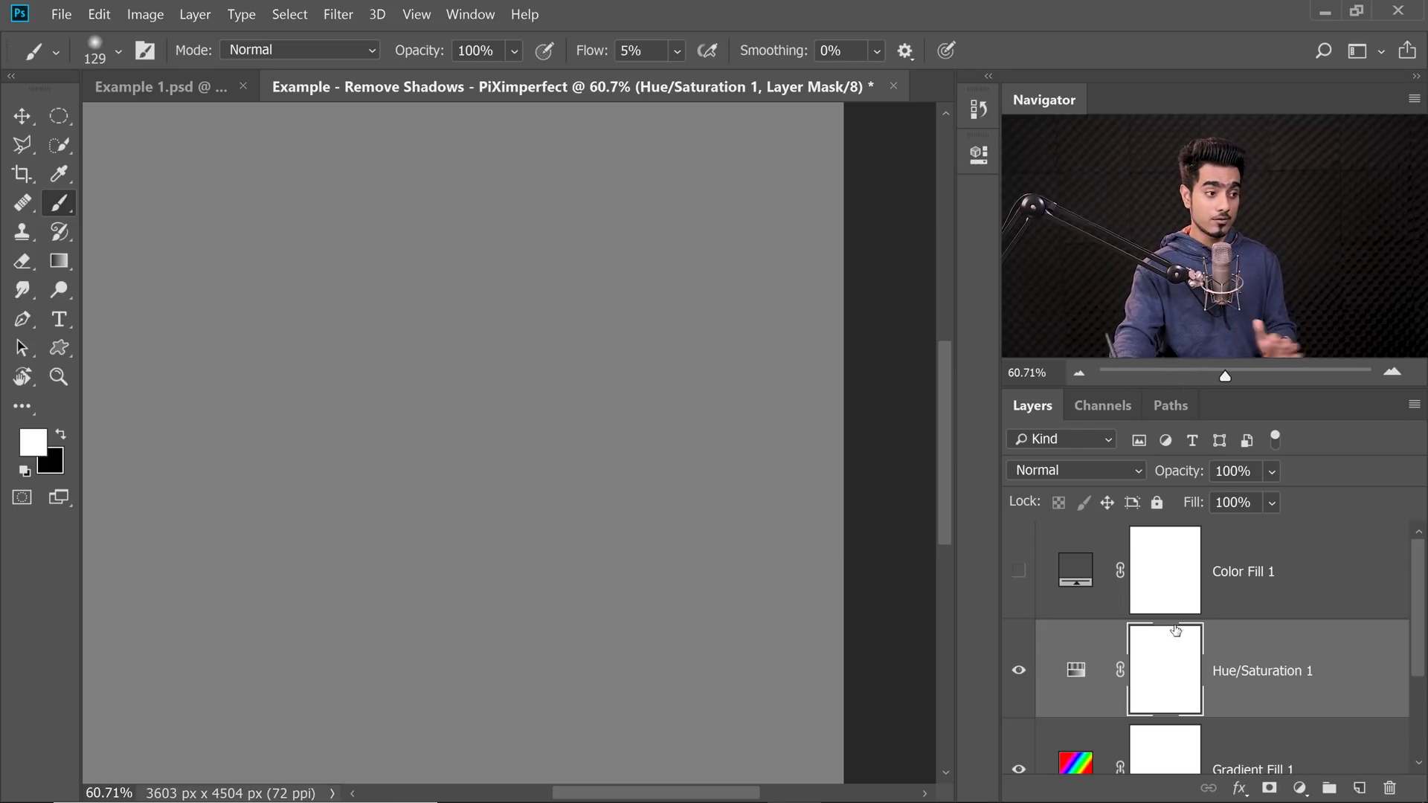
Toggle the Hue/Saturation layer's visibility to compare the gradient with and without it, and delete that layer.
{"action": "left_click", "coordinate": [1018, 670]}
{"action": "scroll", "coordinate": [594, 622], "scroll_direction": "up", "scroll_amount": 2}
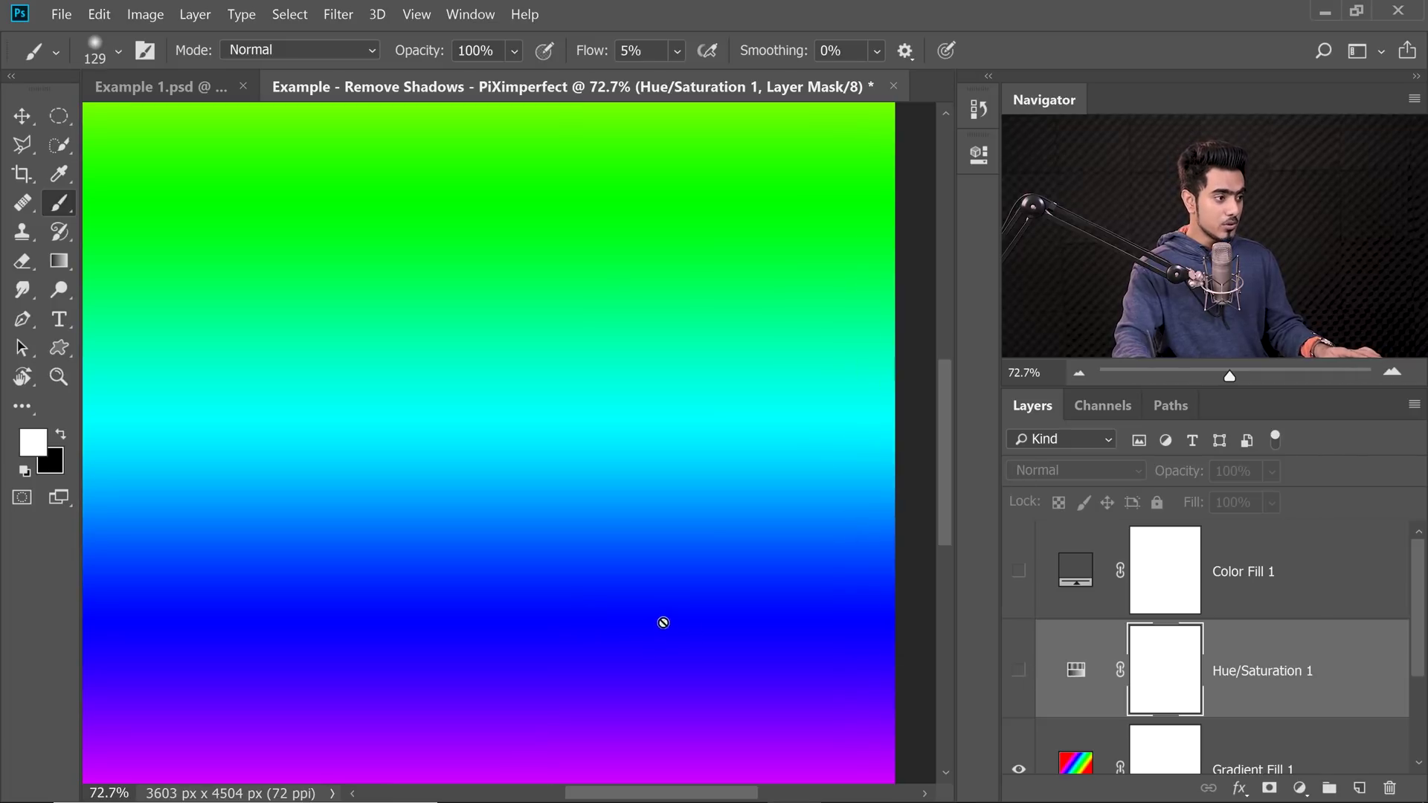
{"action": "scroll", "coordinate": [680, 620], "scroll_direction": "down", "scroll_amount": 3}
{"action": "scroll", "coordinate": [662, 520], "scroll_direction": "up", "scroll_amount": 1}
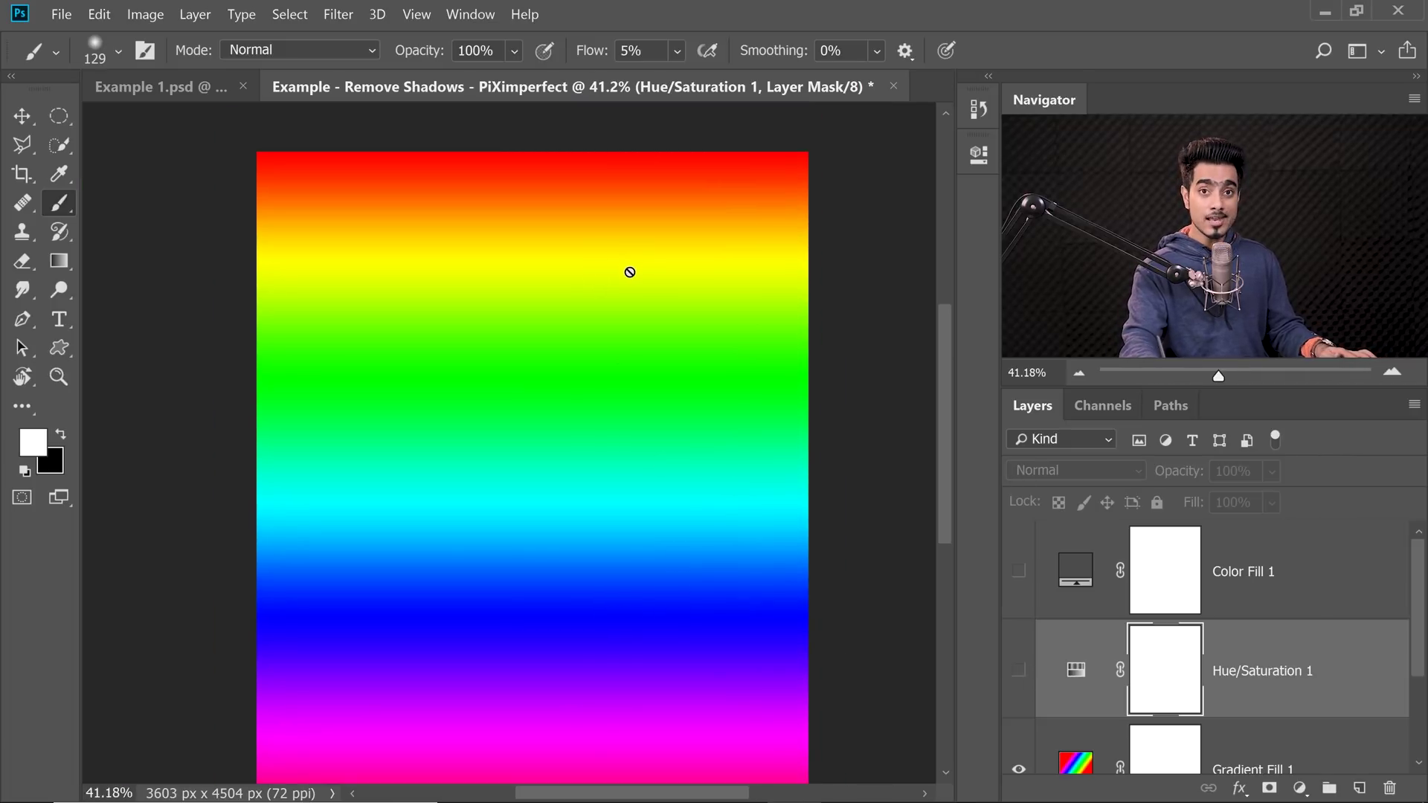
{"action": "scroll", "coordinate": [679, 206], "scroll_direction": "up", "scroll_amount": 1}
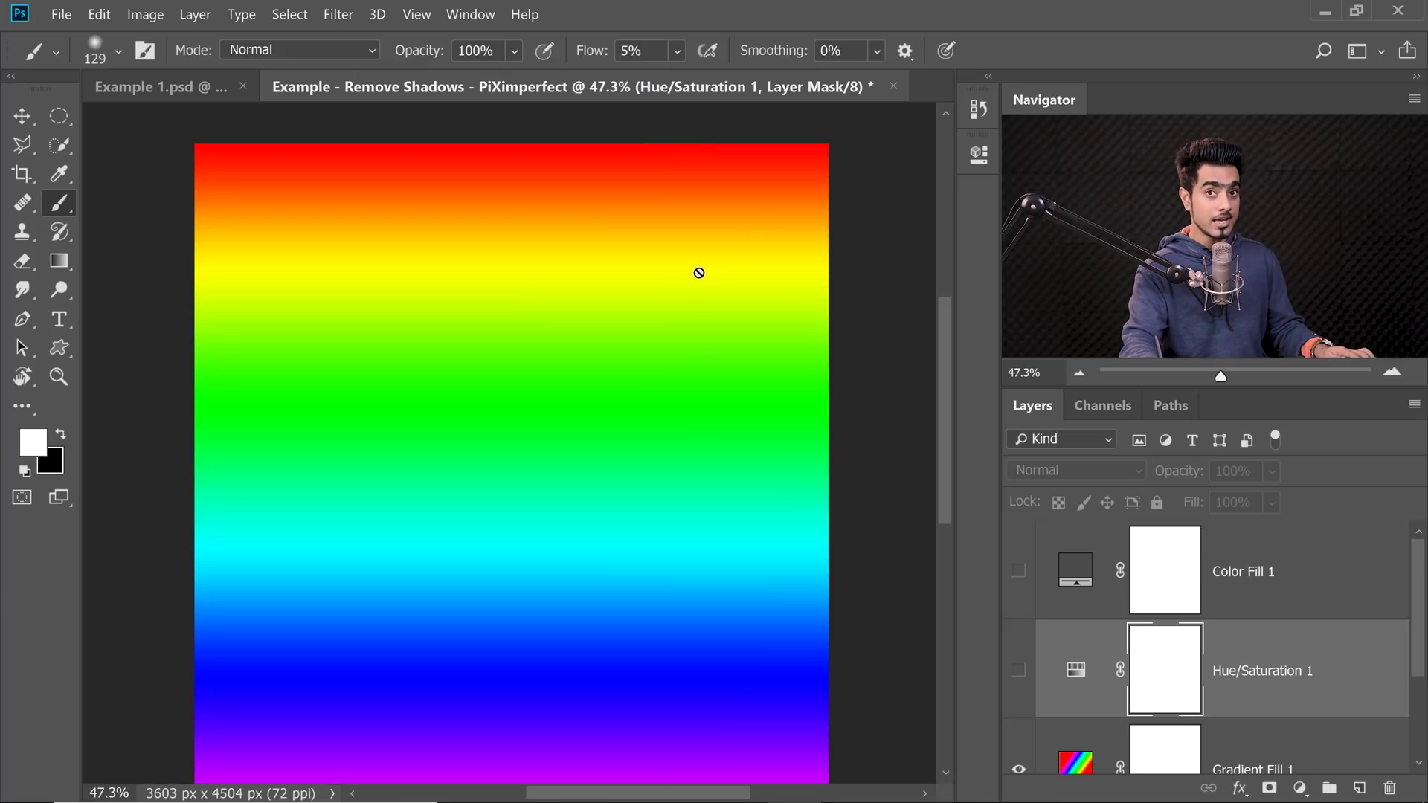
{"action": "left_click", "coordinate": [1026, 675]}
{"action": "left_click", "coordinate": [1026, 674]}
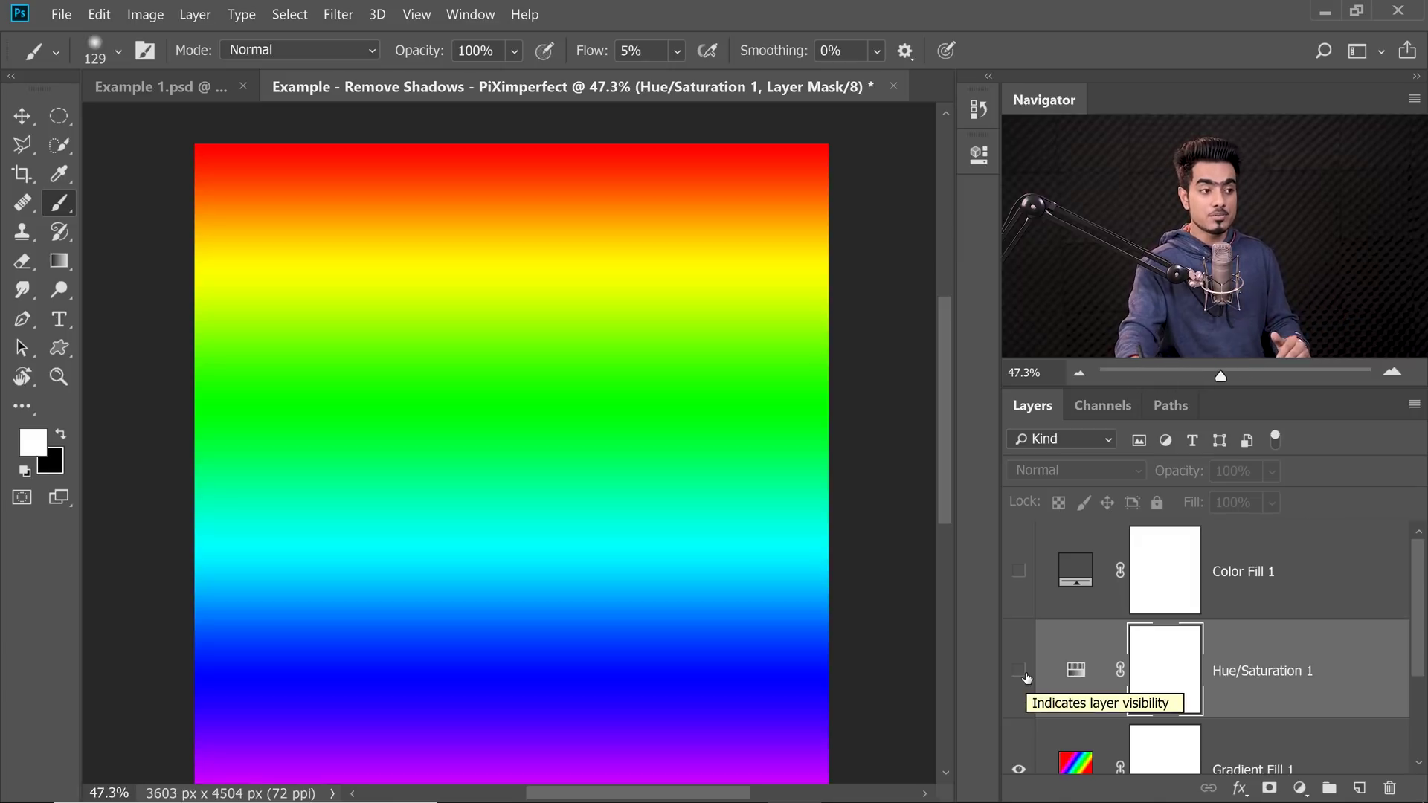
{"action": "left_click_drag", "start_coordinate": [1205, 638], "coordinate": [1390, 787]}
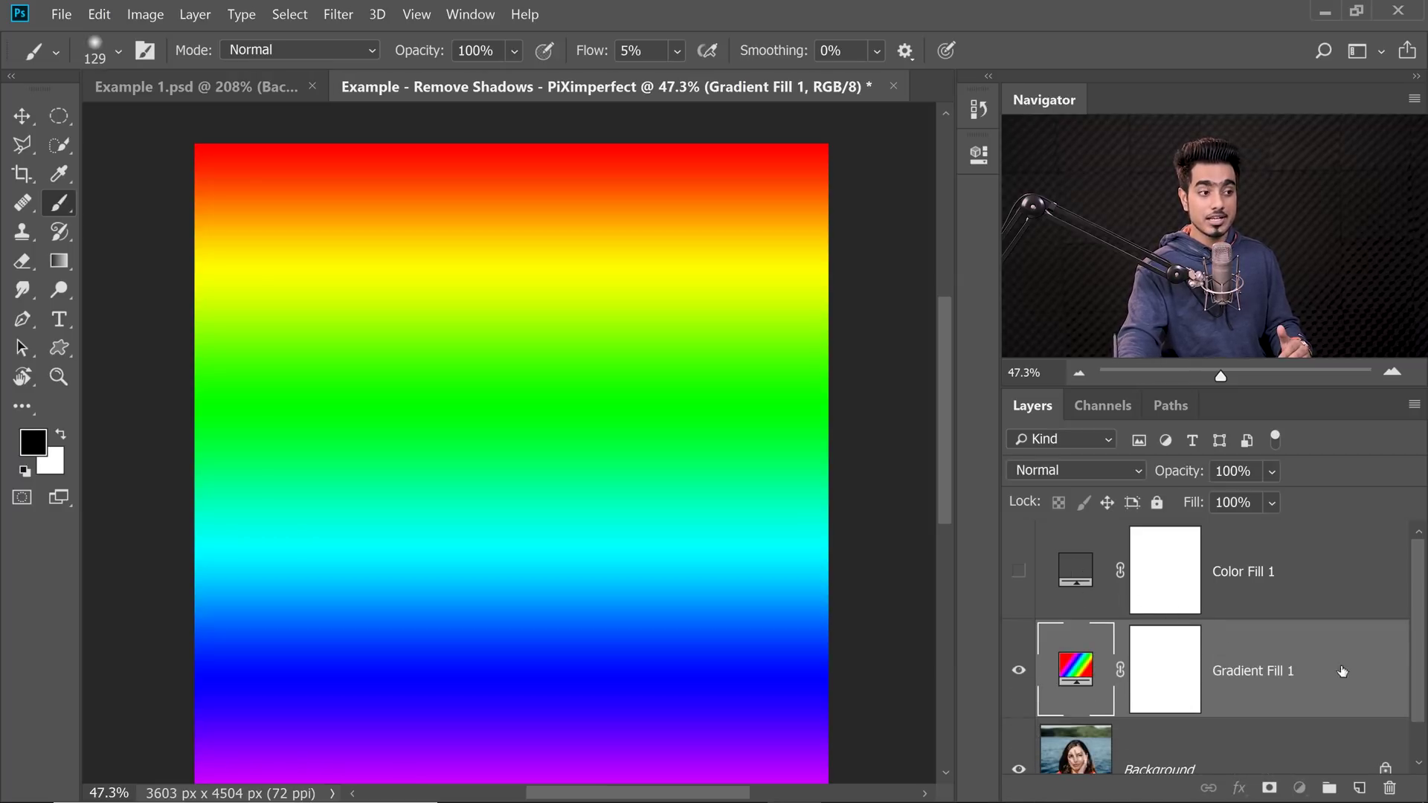
Show the Color Fill 1 layer and examine the brightness of the gradient's bands under it.
{"action": "left_click", "coordinate": [1077, 571]}
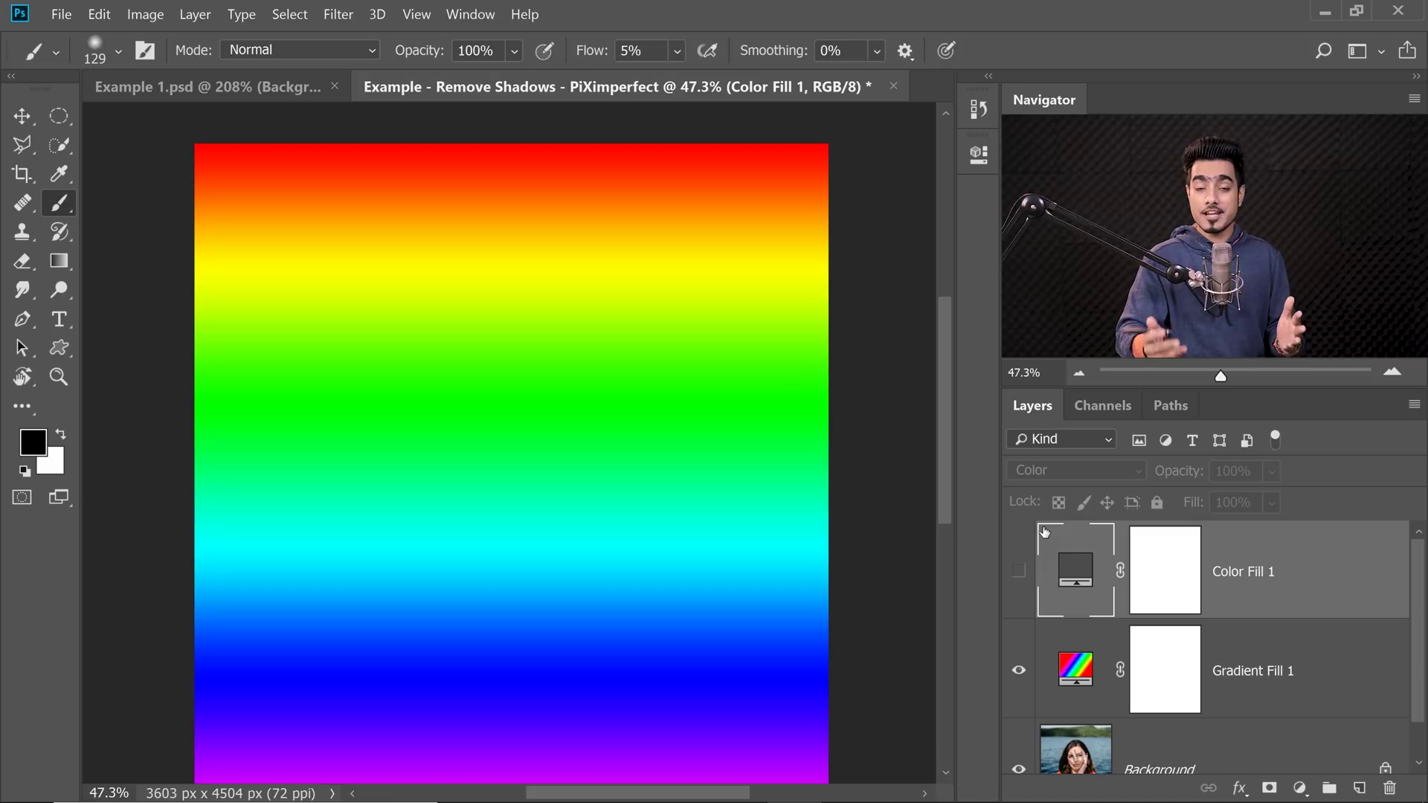
{"action": "left_click", "coordinate": [1019, 574]}
{"action": "scroll", "coordinate": [644, 568], "scroll_direction": "down", "scroll_amount": 4}
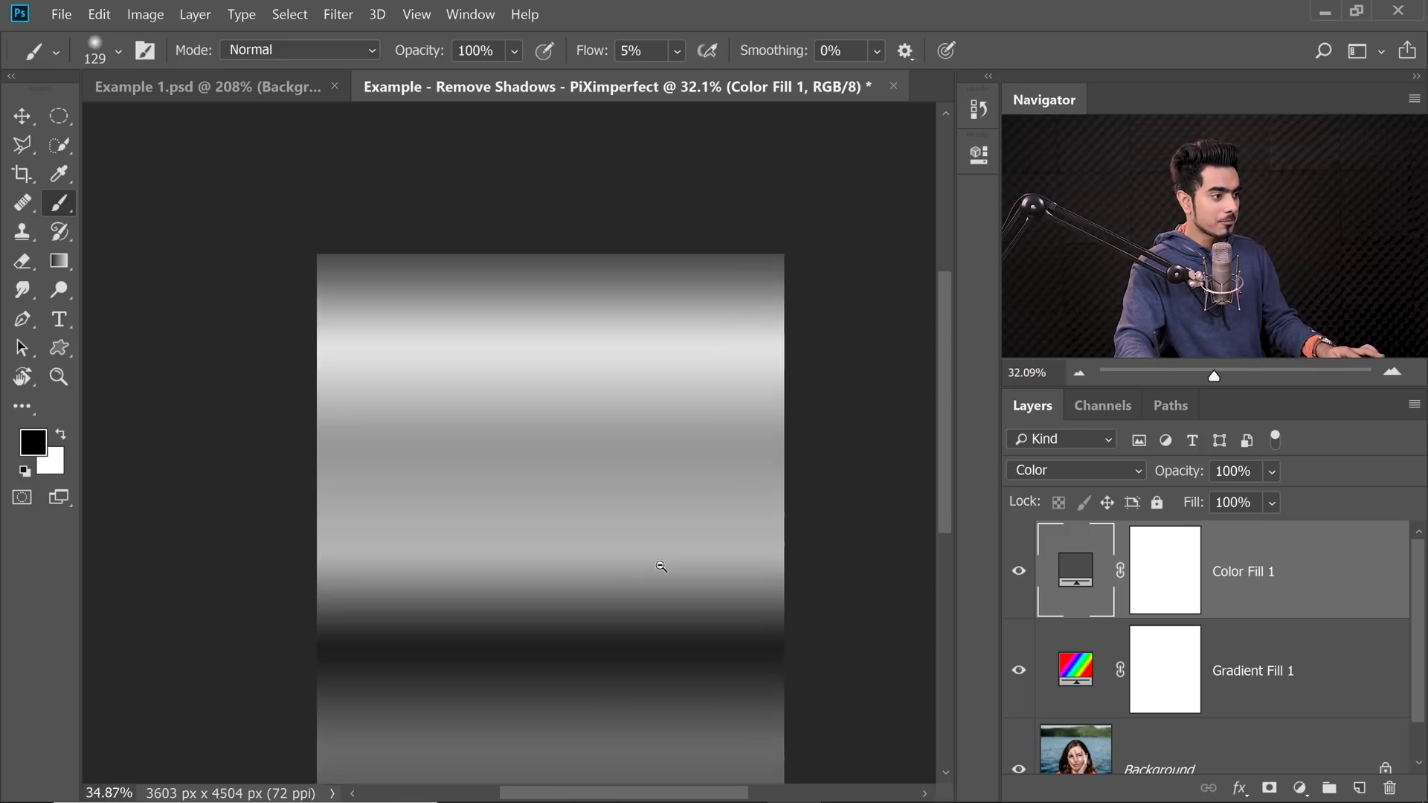
{"action": "scroll", "coordinate": [644, 511], "scroll_direction": "up", "scroll_amount": 6}
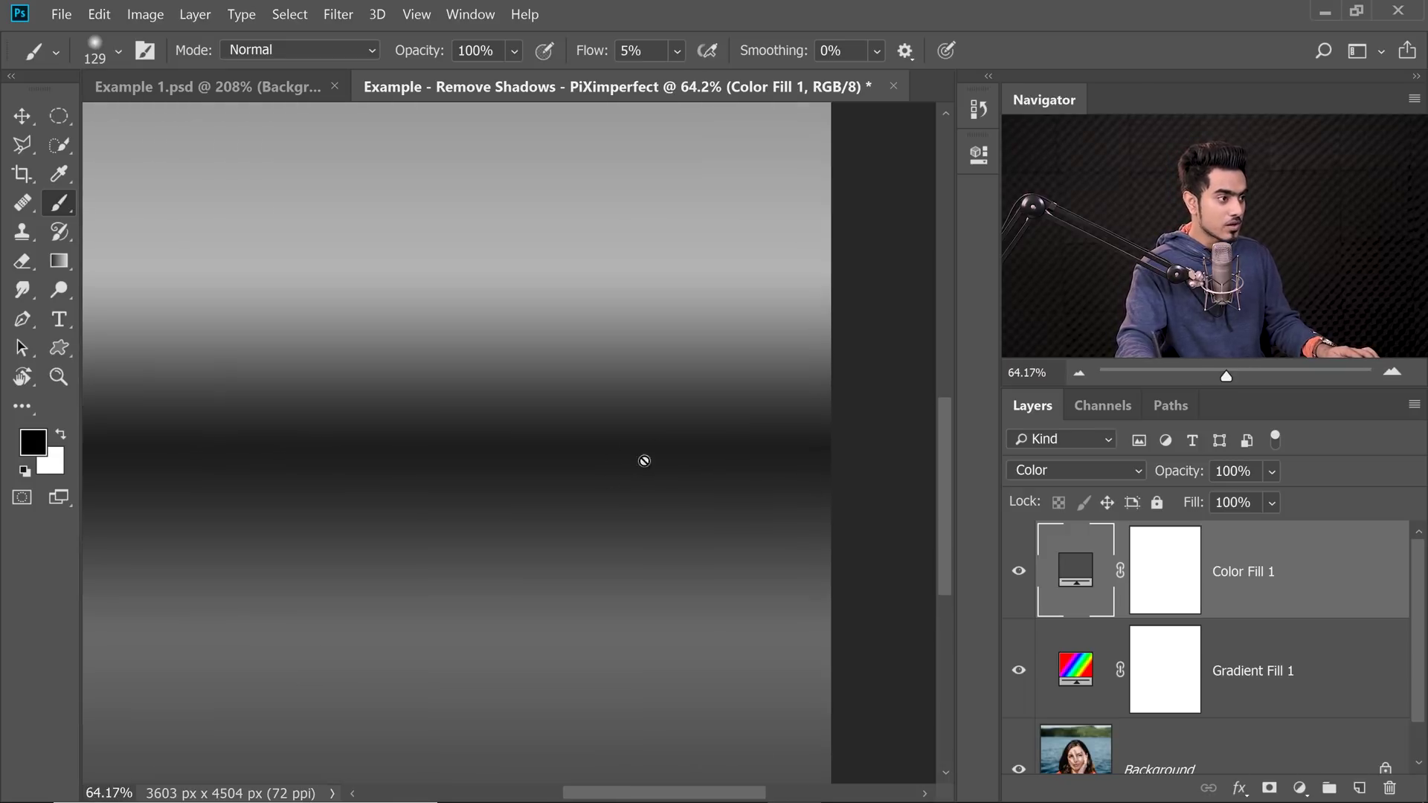
{"action": "scroll", "coordinate": [651, 511], "scroll_direction": "down", "scroll_amount": 3}
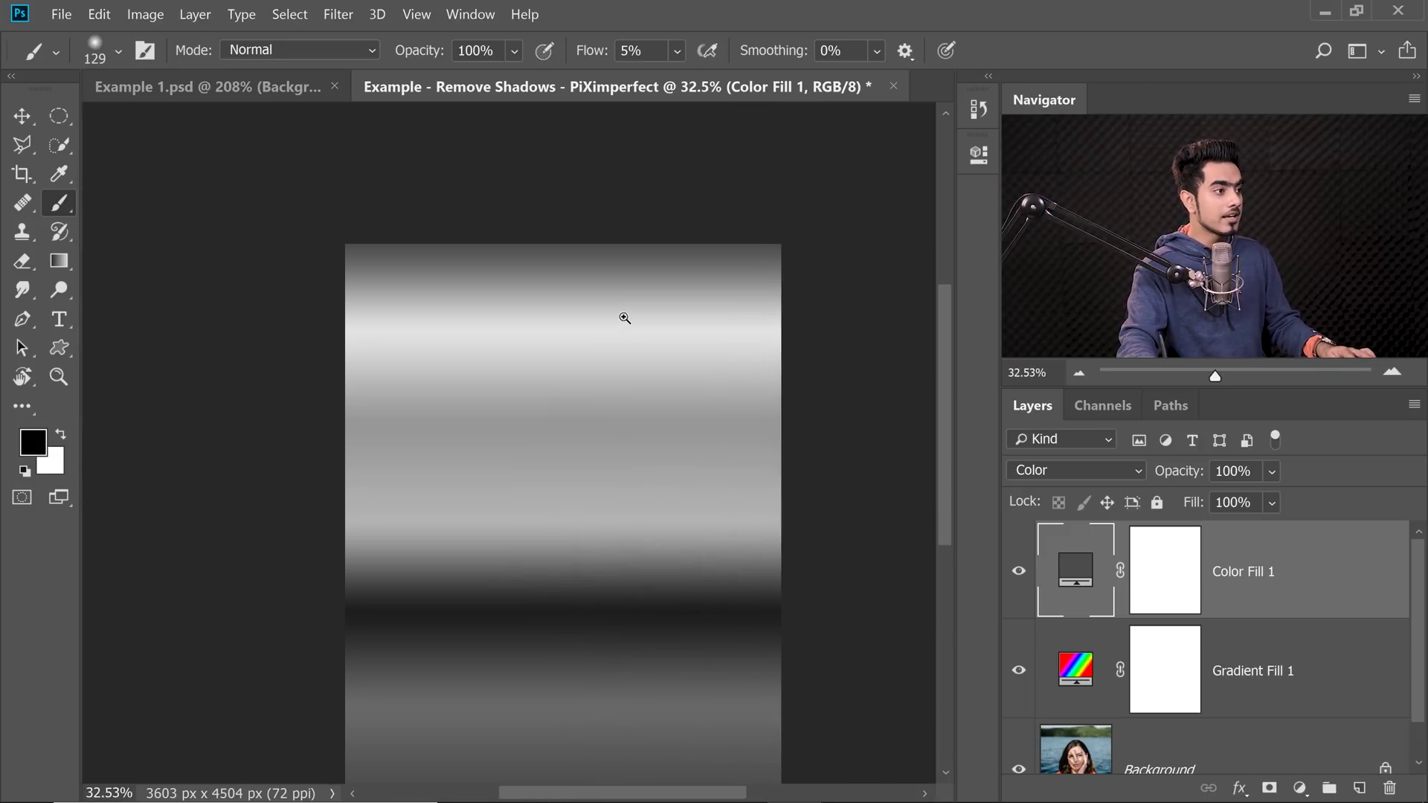
{"action": "scroll", "coordinate": [671, 212], "scroll_direction": "up", "scroll_amount": 2}
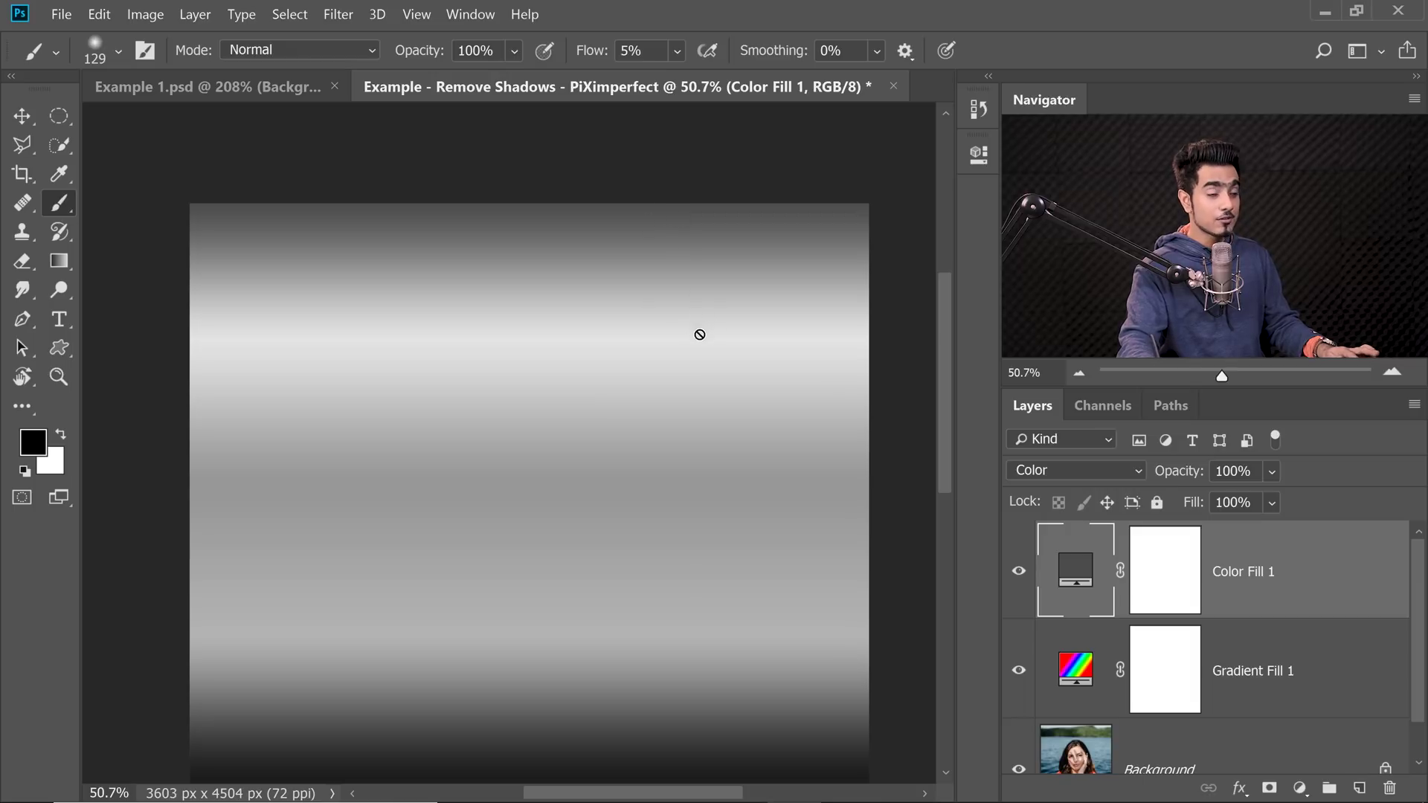
Delete the Gradient Fill 1 layer and rename the Color Fill 1 layer as Luminosity Check.
{"action": "left_click", "coordinate": [1268, 680]}
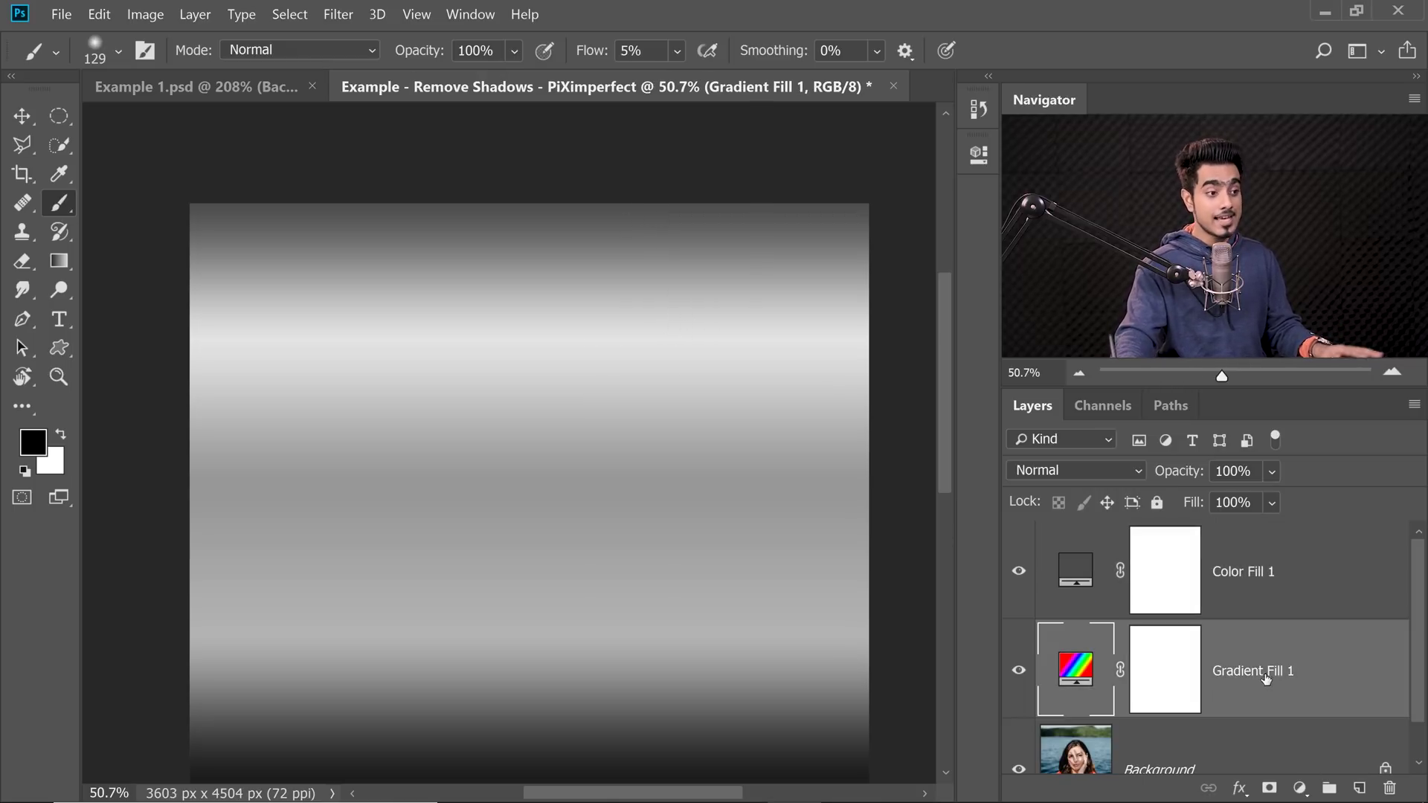
{"action": "left_click_drag", "start_coordinate": [1324, 677], "coordinate": [1387, 787]}
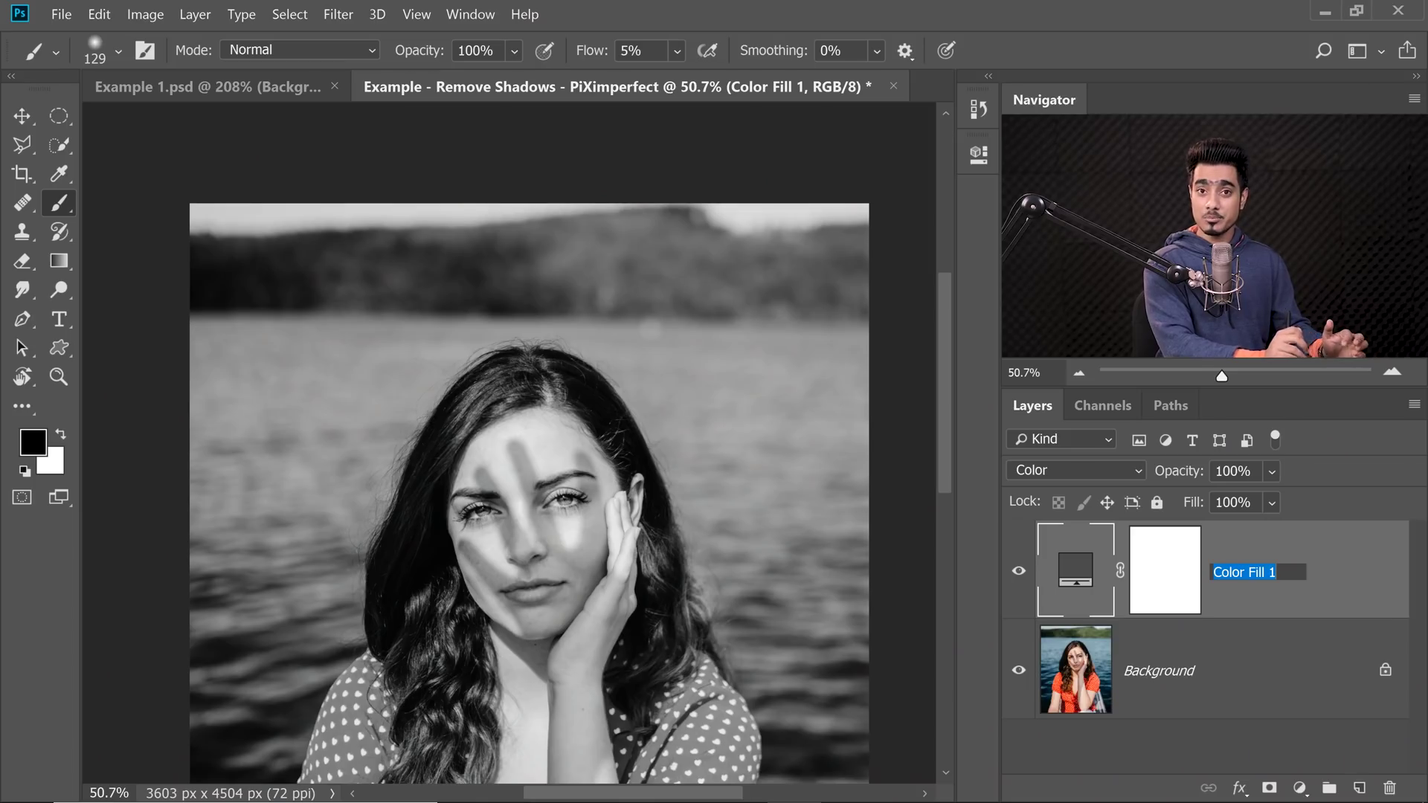
{"action": "type", "text": "Lu"}
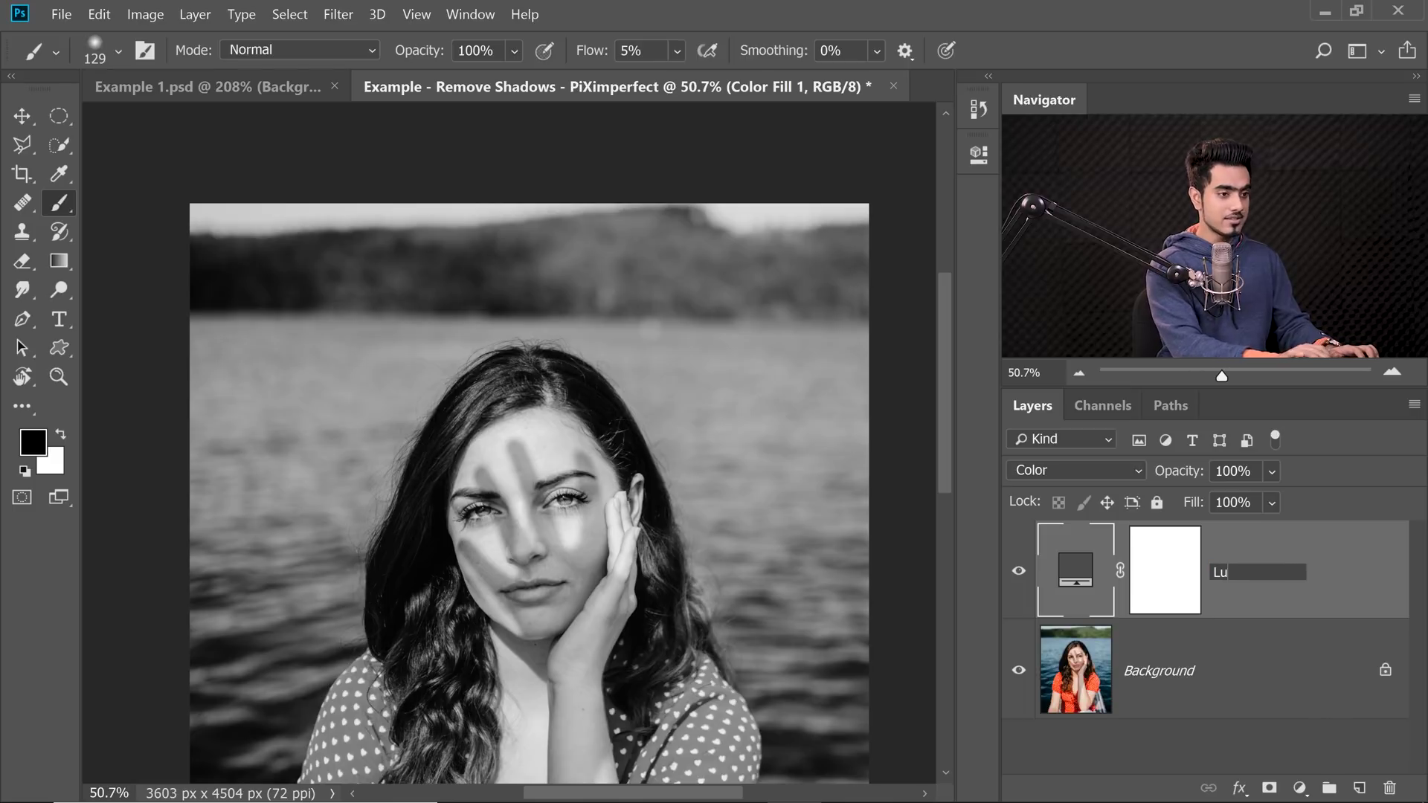
{"action": "type", "text": "minosity Check"}
{"action": "key", "text": "Return"}
Add a Curves adjustment above the Background that darkens the forehead's shadow tones and lifts its lit skin tones for more contrast.
{"action": "left_click_drag", "start_coordinate": [519, 474], "coordinate": [578, 466]}
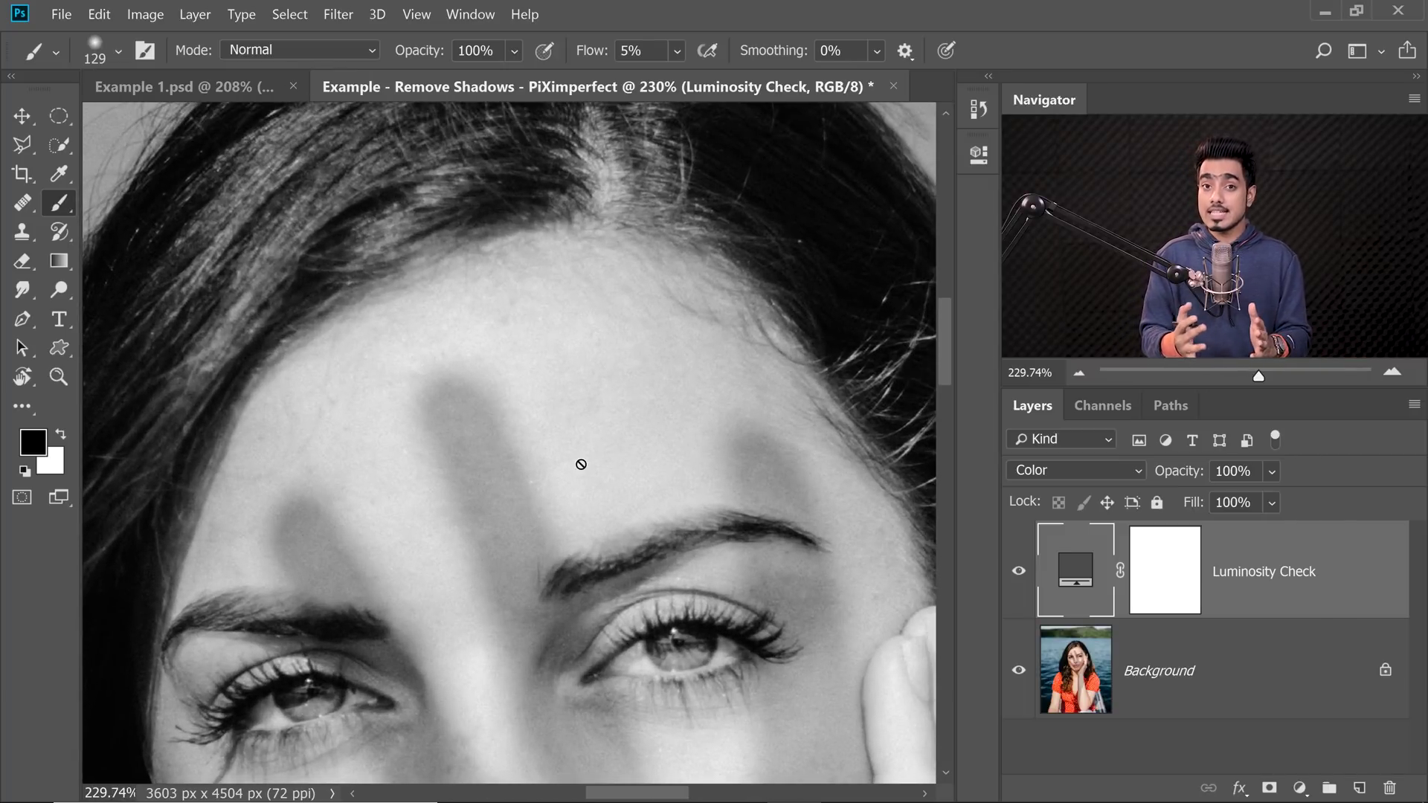
{"action": "left_click", "coordinate": [1280, 703]}
{"action": "left_click", "coordinate": [1303, 787]}
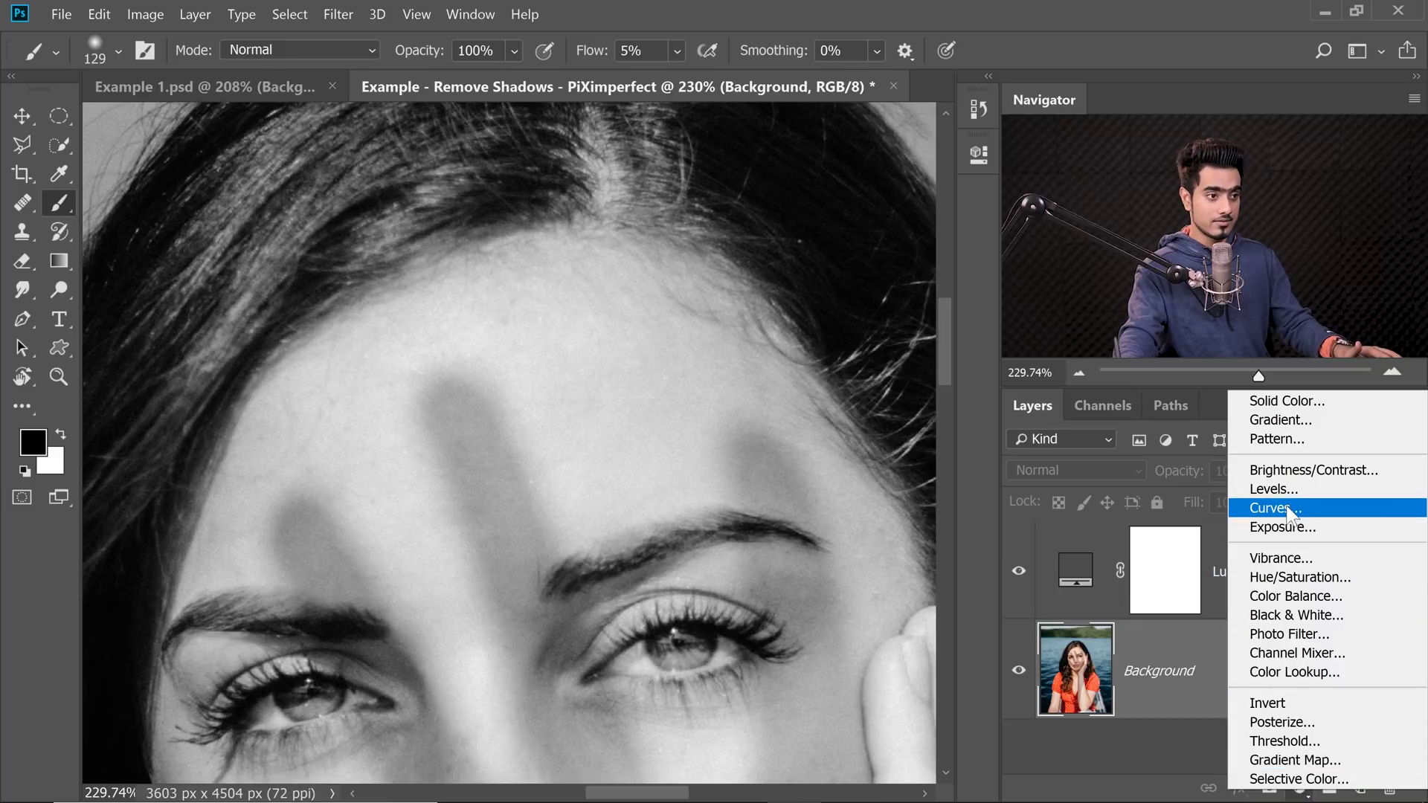
{"action": "left_click", "coordinate": [1290, 510]}
{"action": "scroll", "coordinate": [484, 431], "scroll_direction": "up", "scroll_amount": 3}
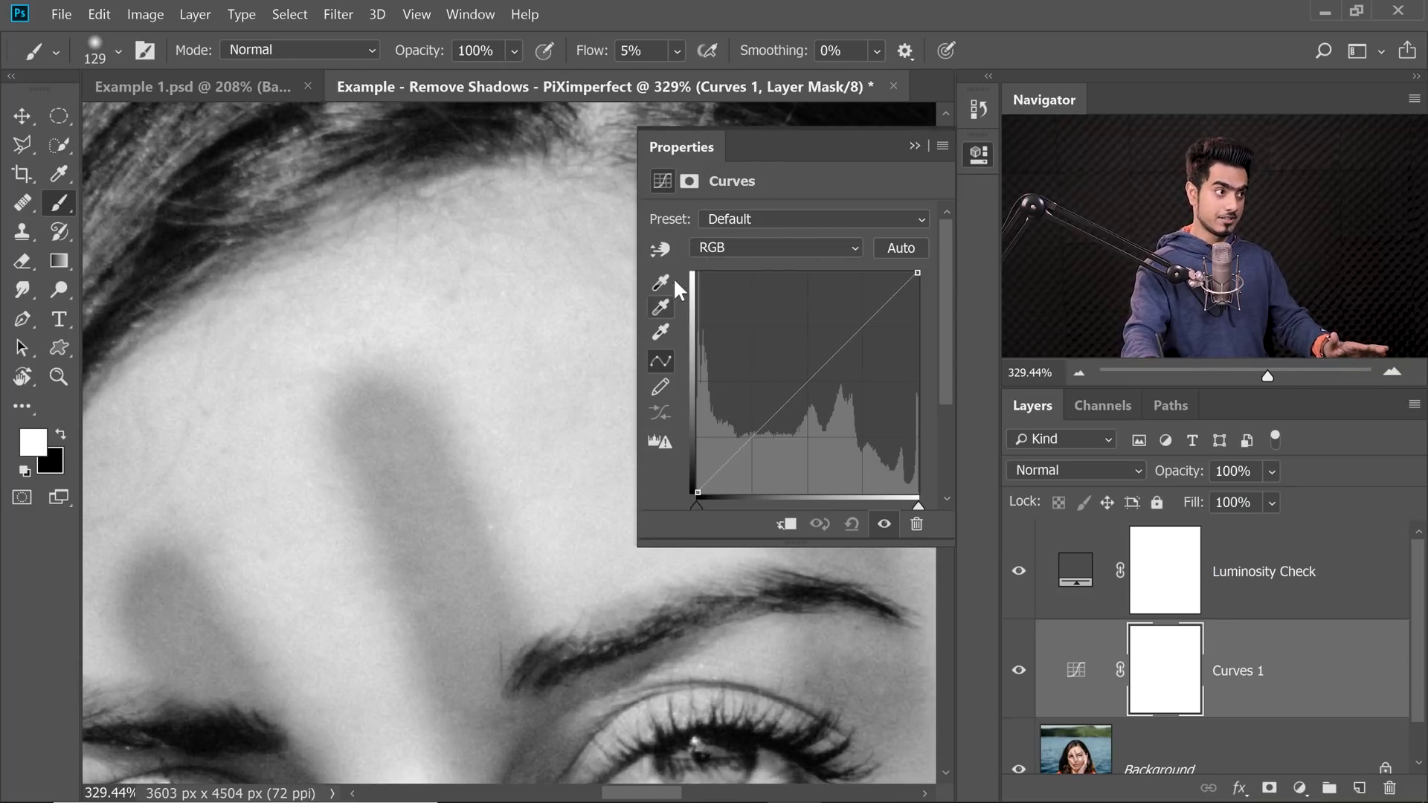
{"action": "left_click", "coordinate": [659, 255]}
{"action": "left_click_drag", "start_coordinate": [418, 488], "coordinate": [425, 538]}
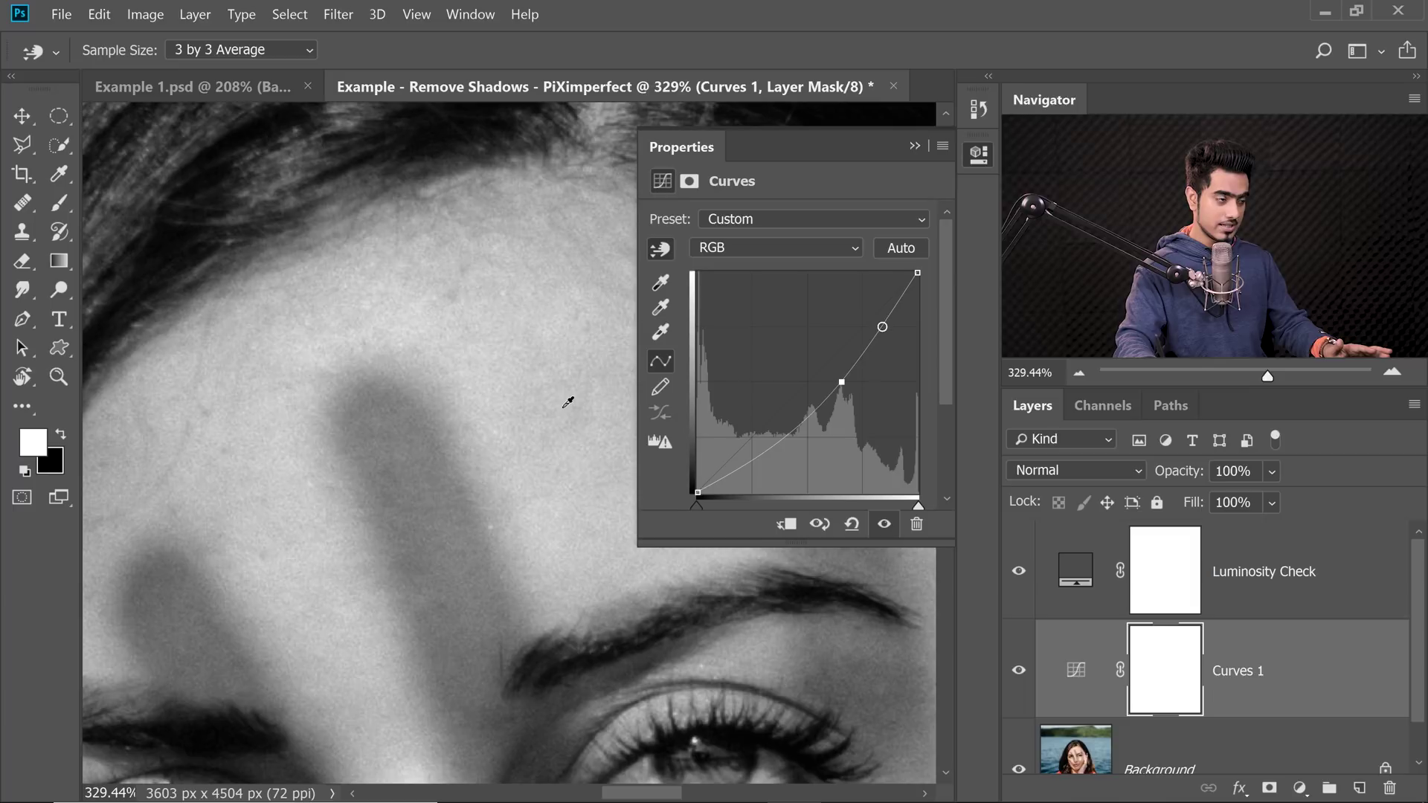
{"action": "left_click_drag", "start_coordinate": [560, 398], "coordinate": [557, 390]}
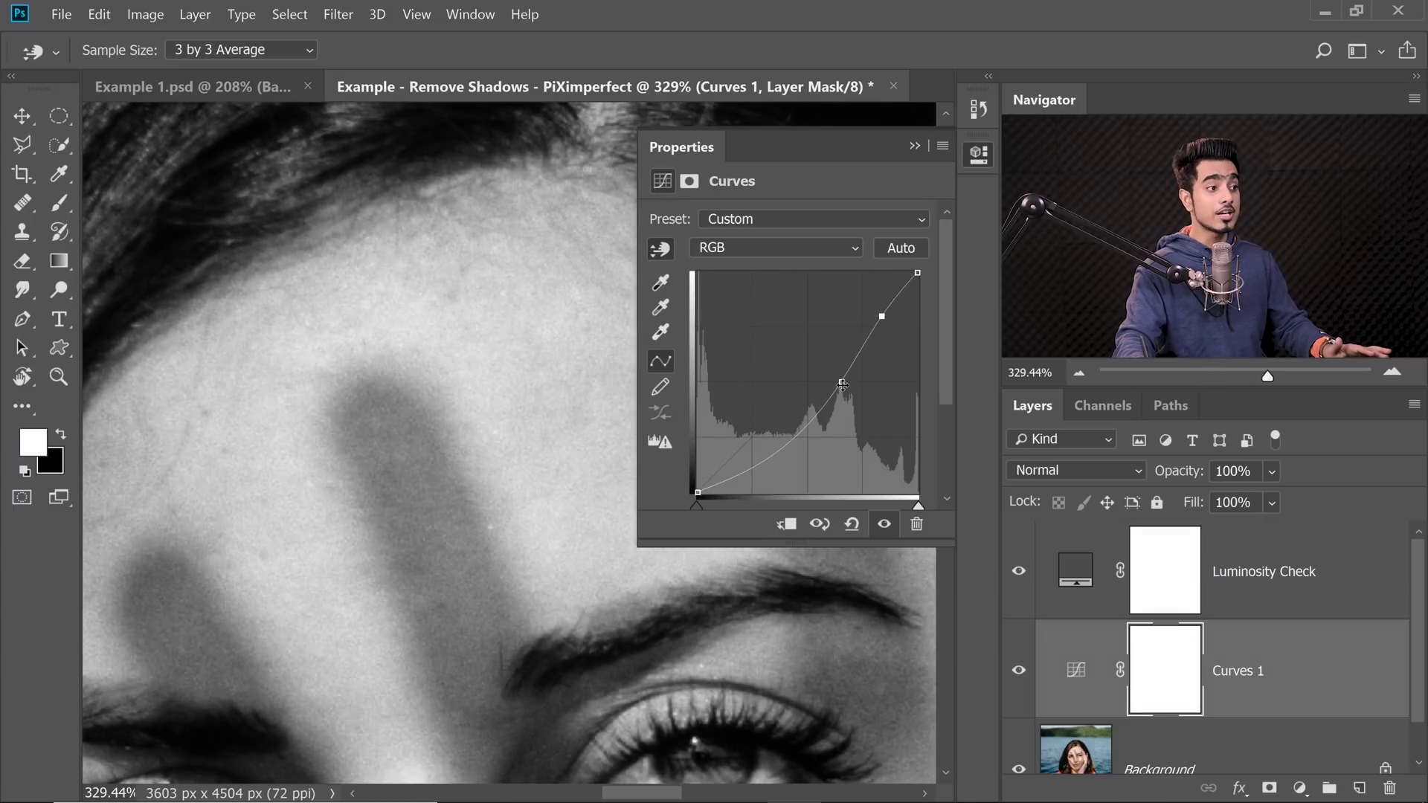
{"action": "left_click", "coordinate": [915, 147]}
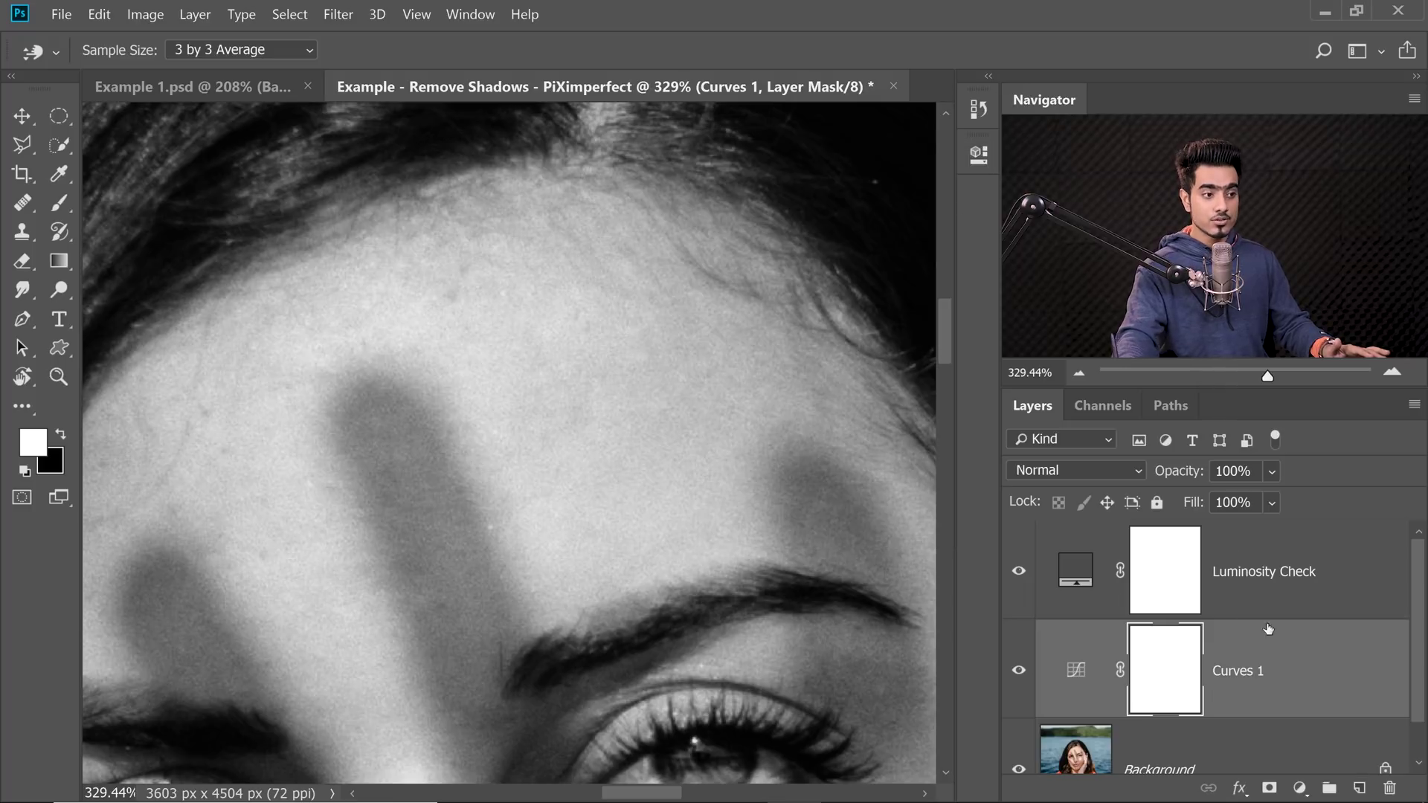
Group the Luminosity Check and Curves 1 layers.
{"action": "left_click", "coordinate": [1288, 604]}
{"action": "key", "text": "b"}
{"action": "key", "text": "x"}
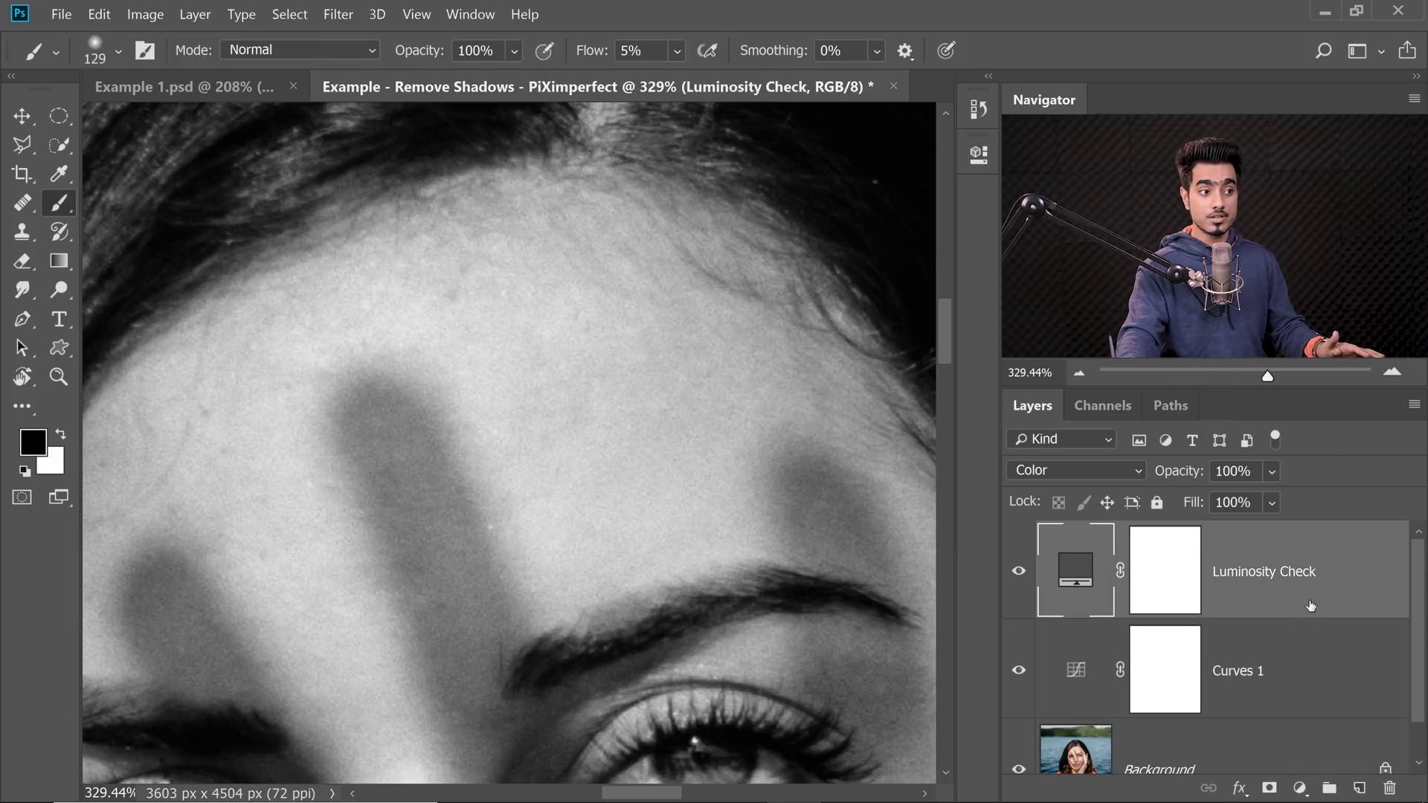
{"action": "left_click", "coordinate": [1329, 664], "text": "ctrl"}
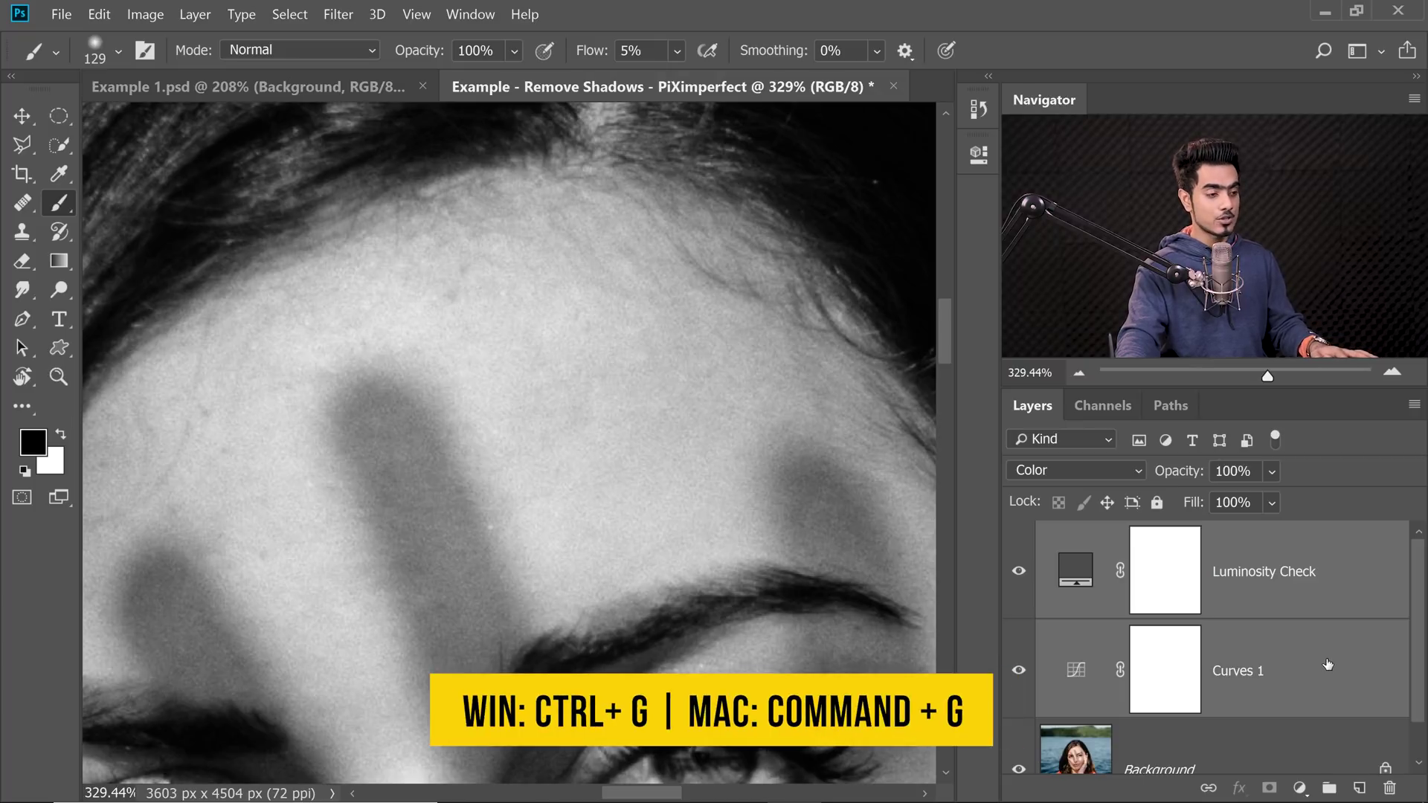
{"action": "key", "text": "ctrl+g"}
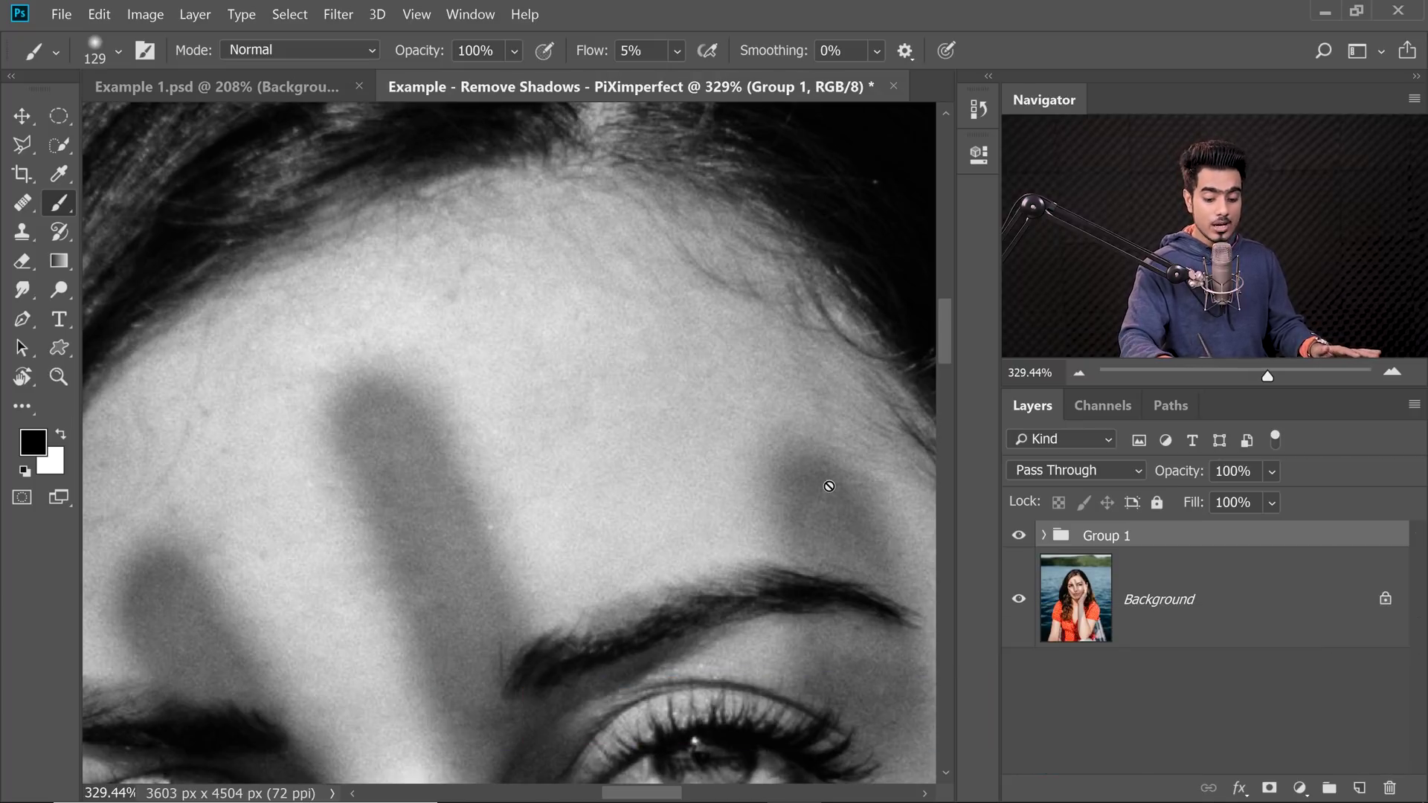
Add another Curves adjustment directly above the Background and name it Brighten.
{"action": "key", "text": "ctrl+0"}
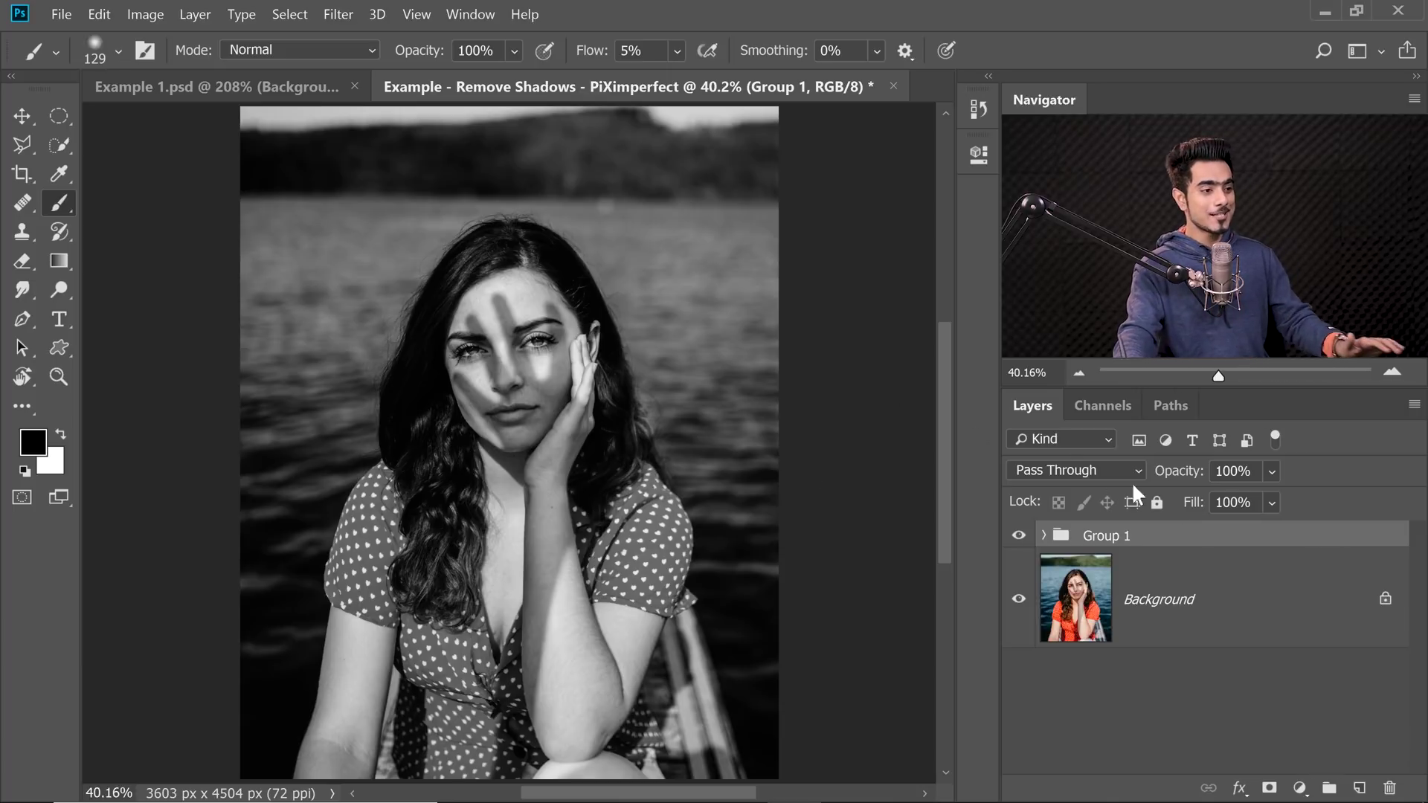
{"action": "left_click", "coordinate": [1206, 600]}
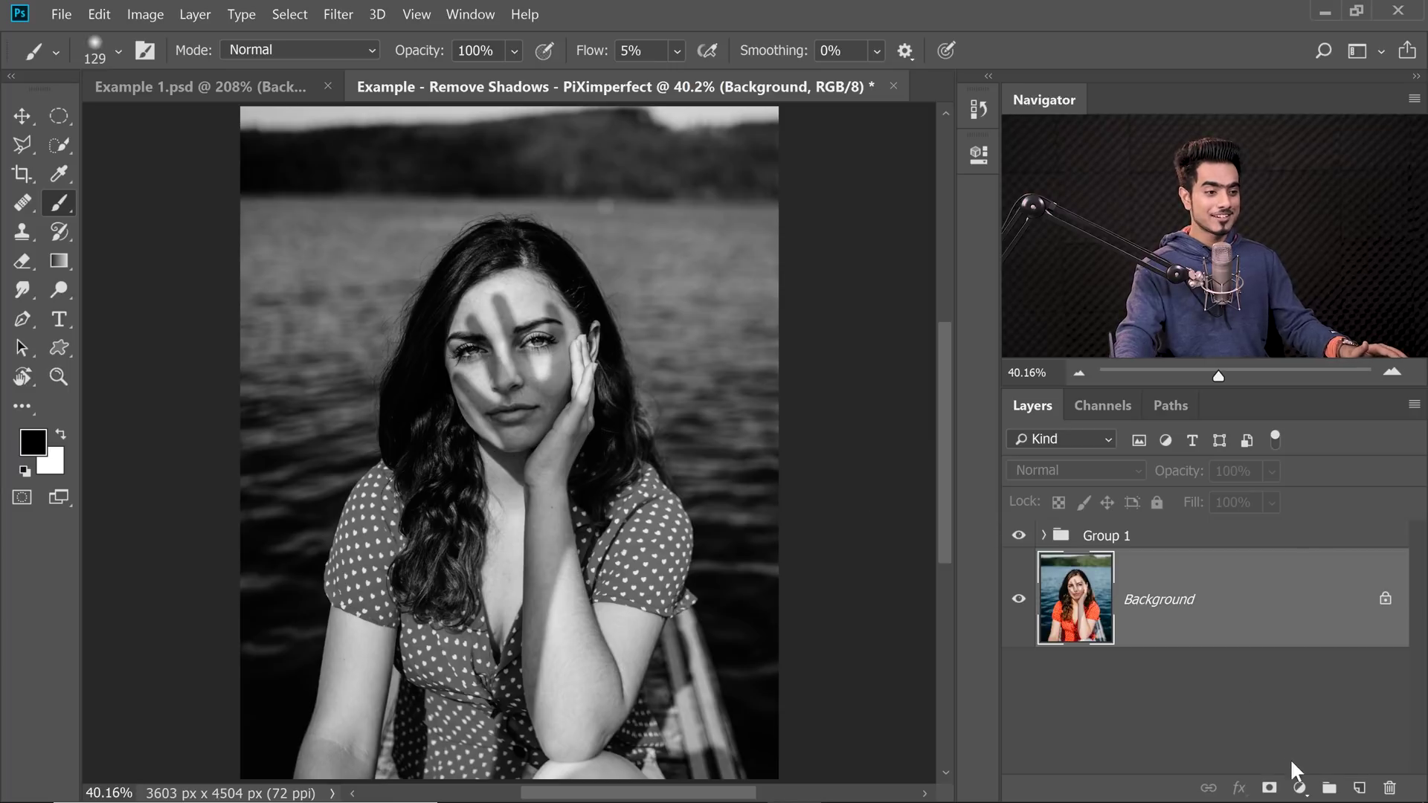
{"action": "left_click", "coordinate": [1298, 786]}
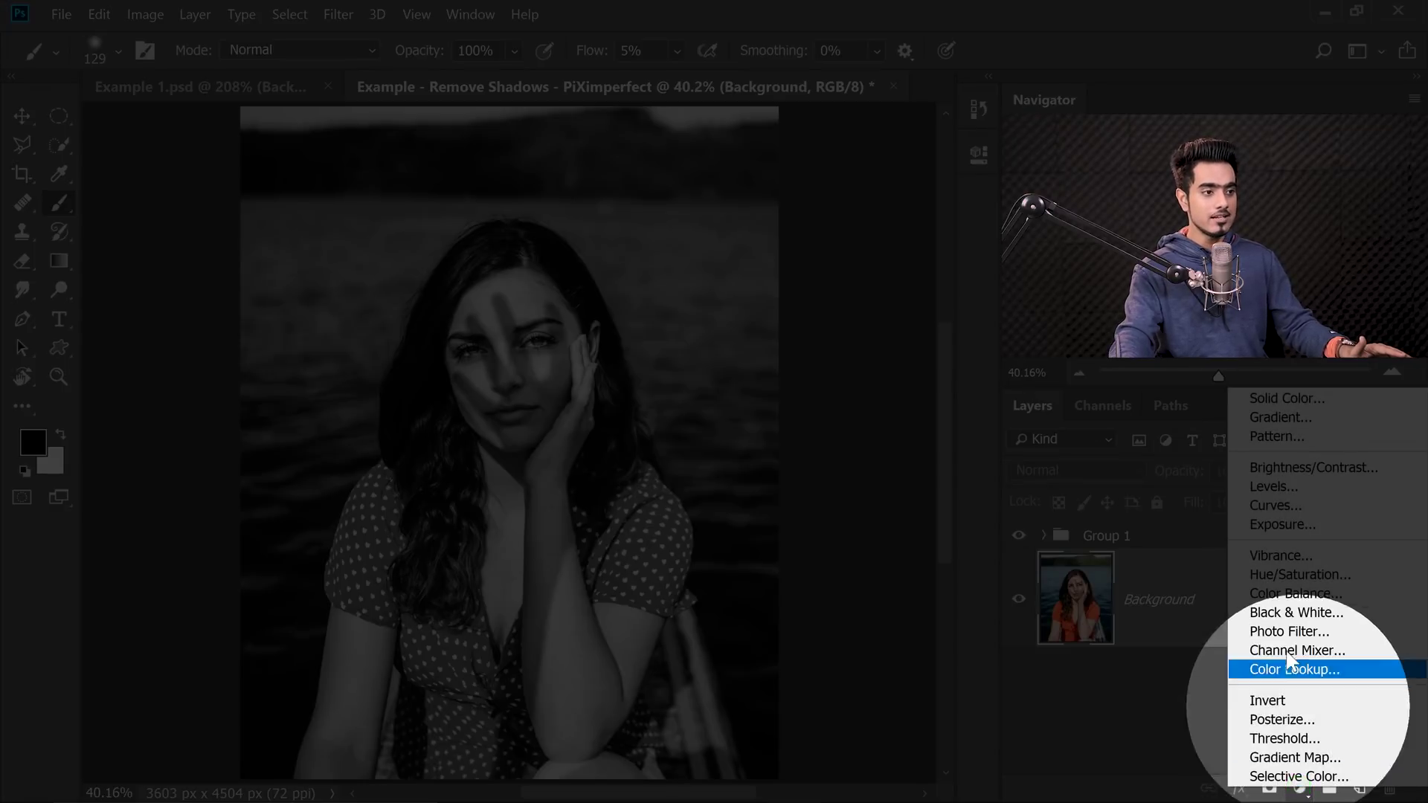
{"action": "left_click", "coordinate": [1273, 507]}
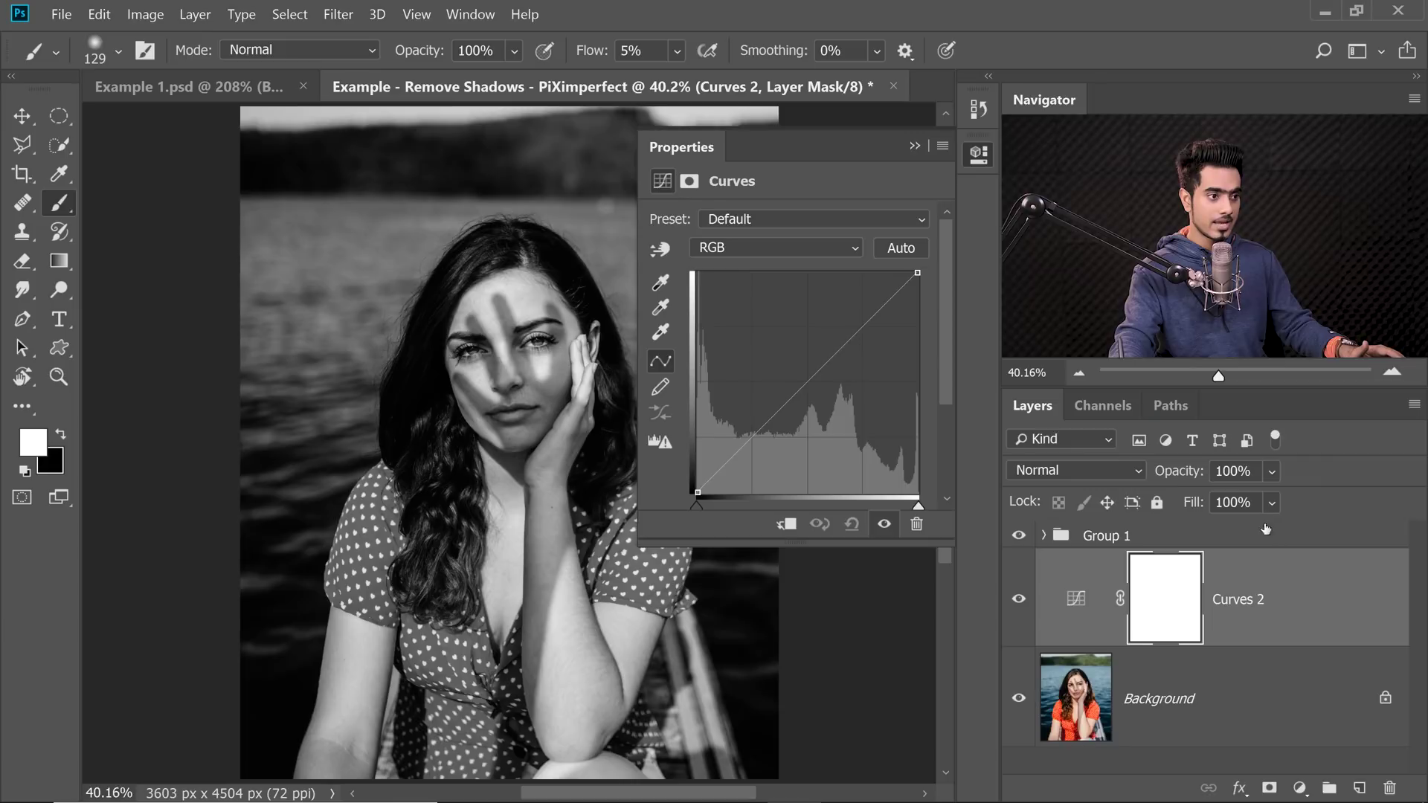
{"action": "double_click", "coordinate": [1238, 601]}
{"action": "type", "text": "Brighten"}
{"action": "key", "text": "Return"}
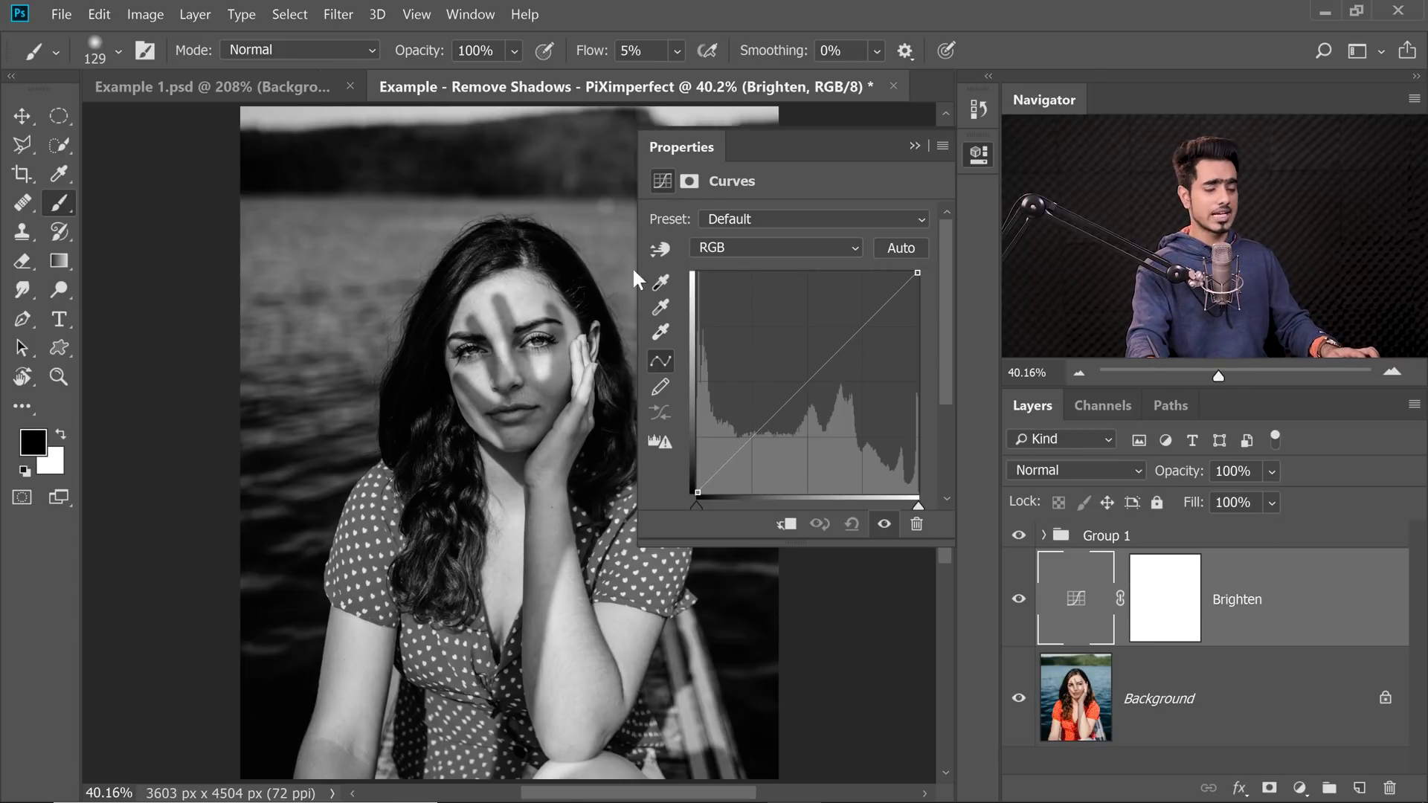
Raise the midtones of the Brighten curve strongly to lighten the facial shadows, and invert its layer mask to black.
{"action": "left_click_drag", "start_coordinate": [511, 308], "coordinate": [563, 302]}
{"action": "left_click_drag", "start_coordinate": [527, 300], "coordinate": [458, 341]}
{"action": "left_click_drag", "start_coordinate": [810, 379], "coordinate": [786, 347]}
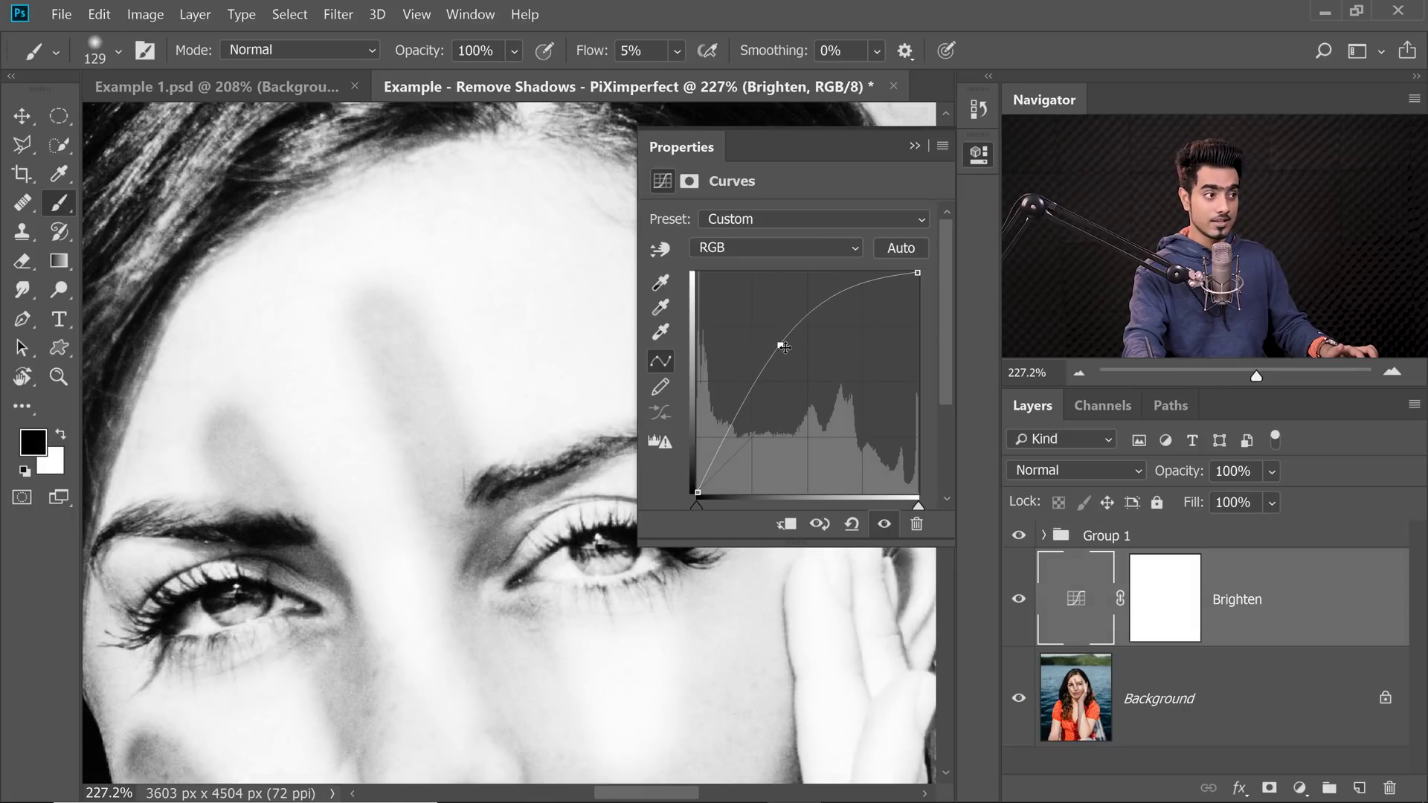
{"action": "left_click", "coordinate": [1178, 602]}
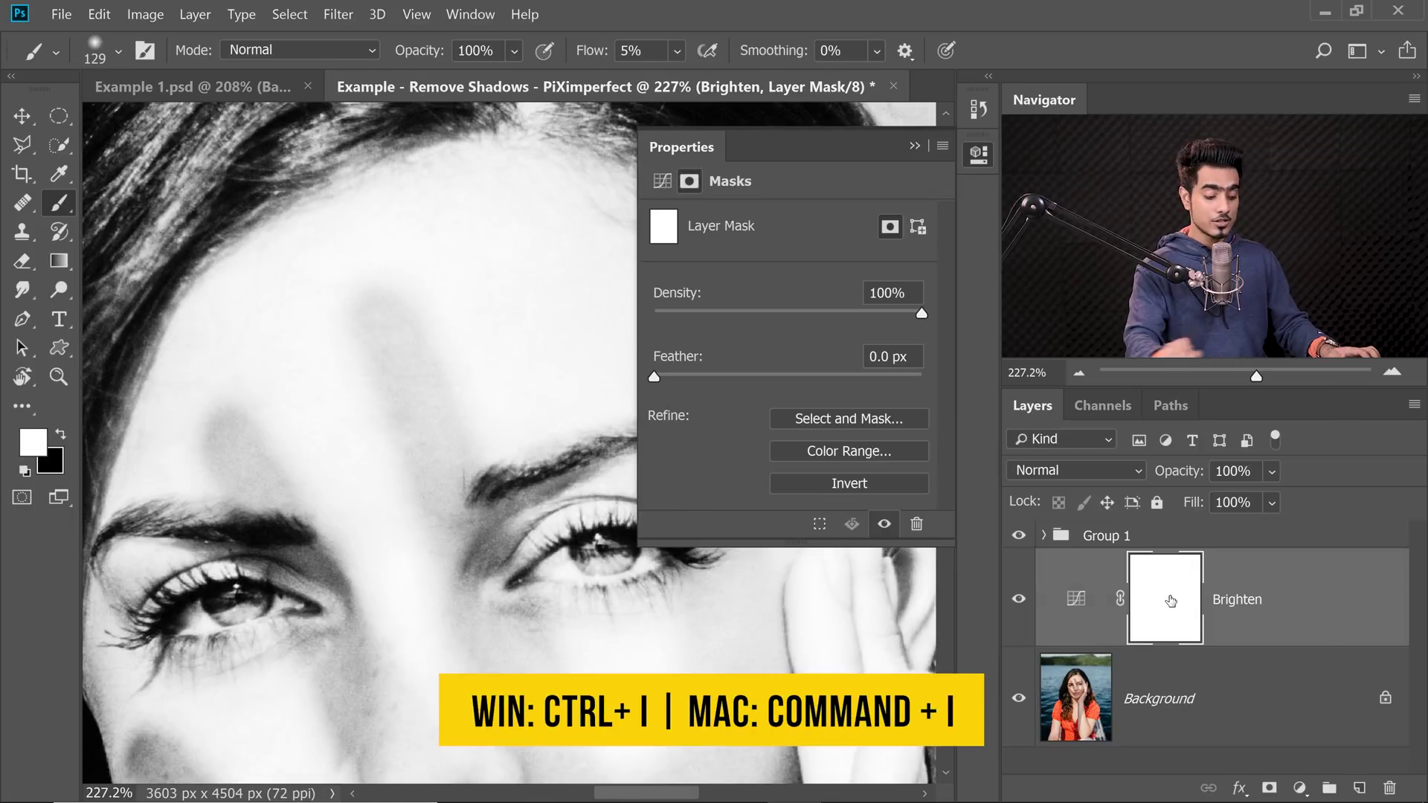
{"action": "key", "text": "ctrl+i"}
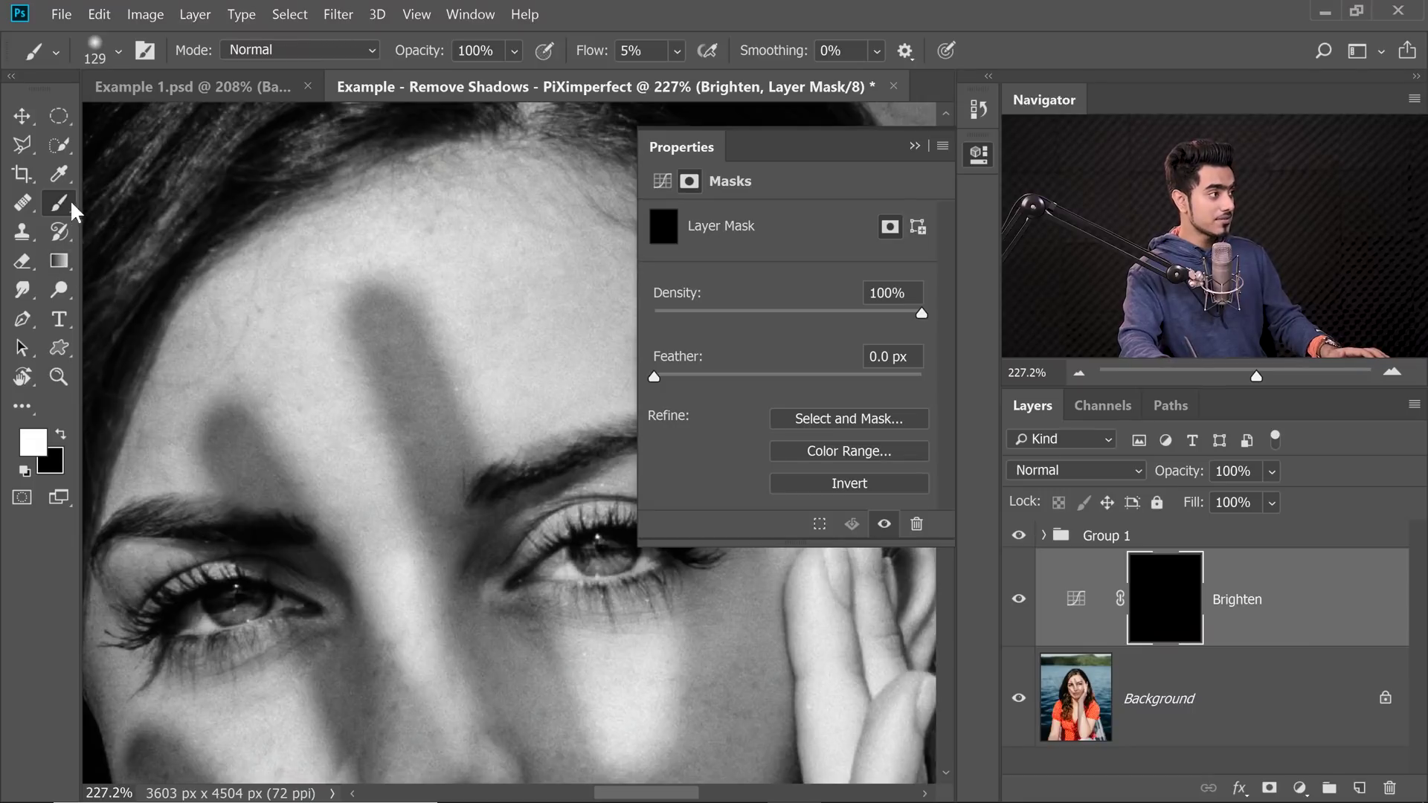
Try lightening the central forehead shadow with a white stroke on the Brighten mask, and undo the stroke.
{"action": "mouse_move", "coordinate": [408, 331]}
{"action": "left_mouse_down"}
{"action": "mouse_move", "coordinate": [422, 425]}
{"action": "mouse_move", "coordinate": [386, 342]}
{"action": "mouse_move", "coordinate": [422, 435]}
{"action": "mouse_move", "coordinate": [358, 359]}
{"action": "mouse_move", "coordinate": [395, 397]}
{"action": "left_mouse_up"}
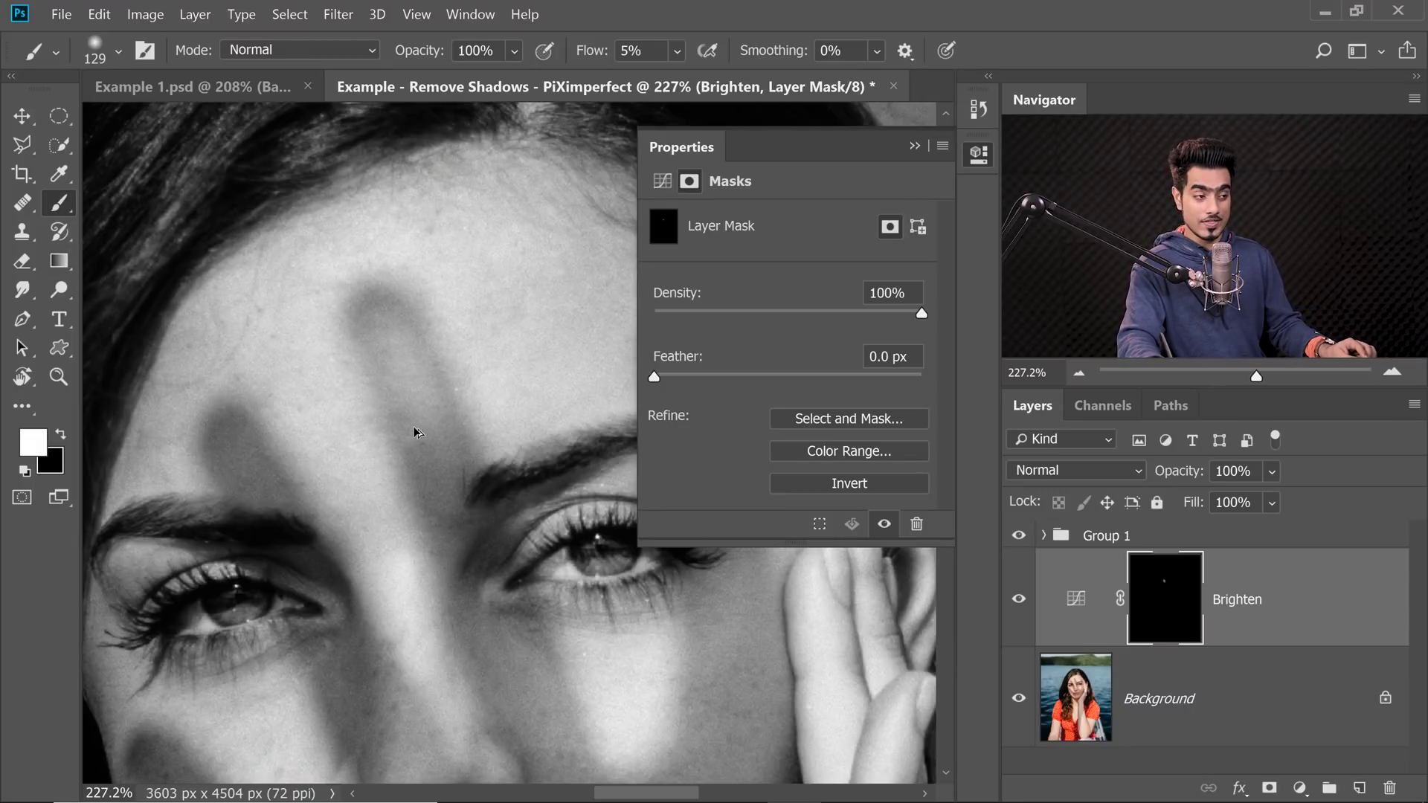
{"action": "key", "text": "ctrl+z"}
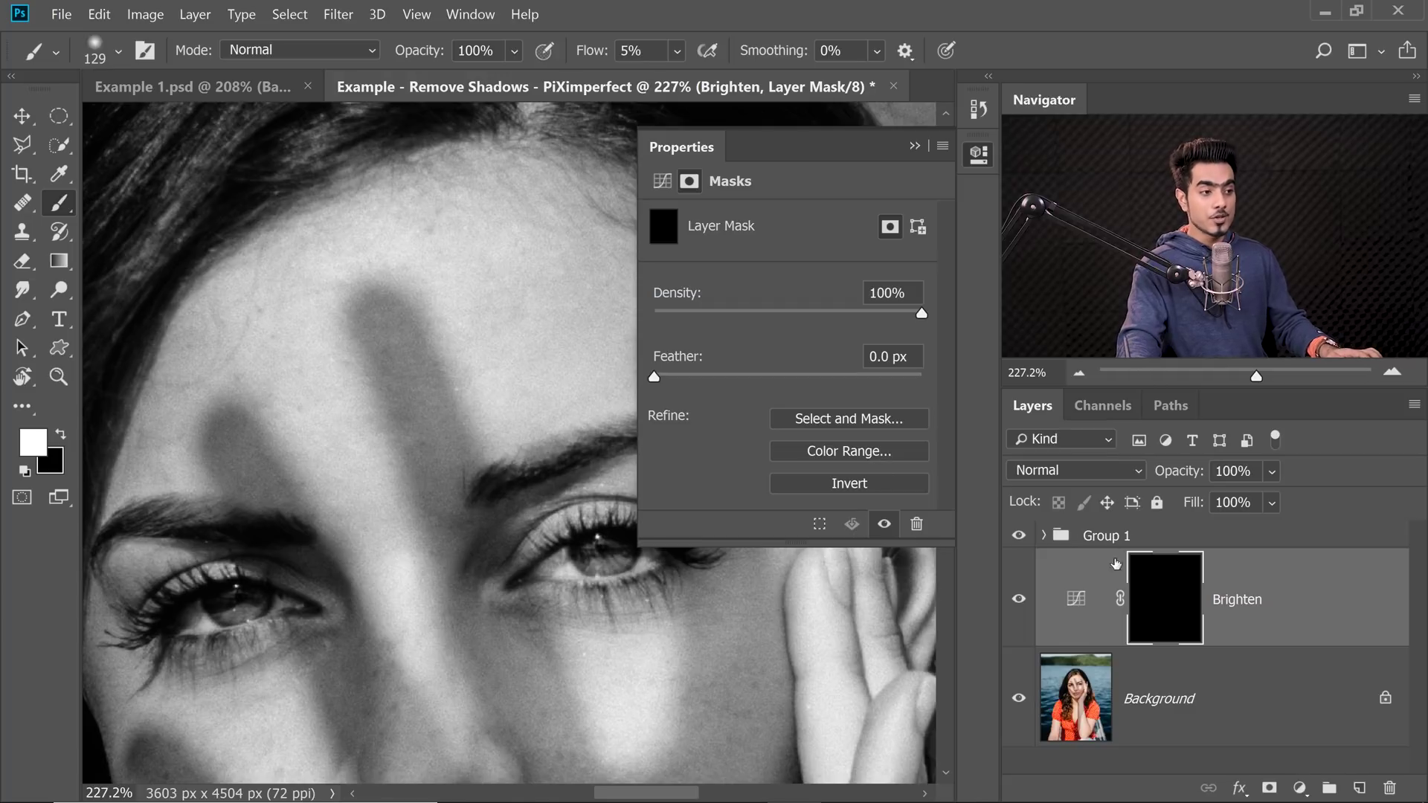
Reduce the soft round brush to 59 px to fit inside the central forehead shadow.
{"action": "left_click_drag", "start_coordinate": [397, 366], "coordinate": [430, 348]}
{"action": "left_click", "coordinate": [99, 57]}
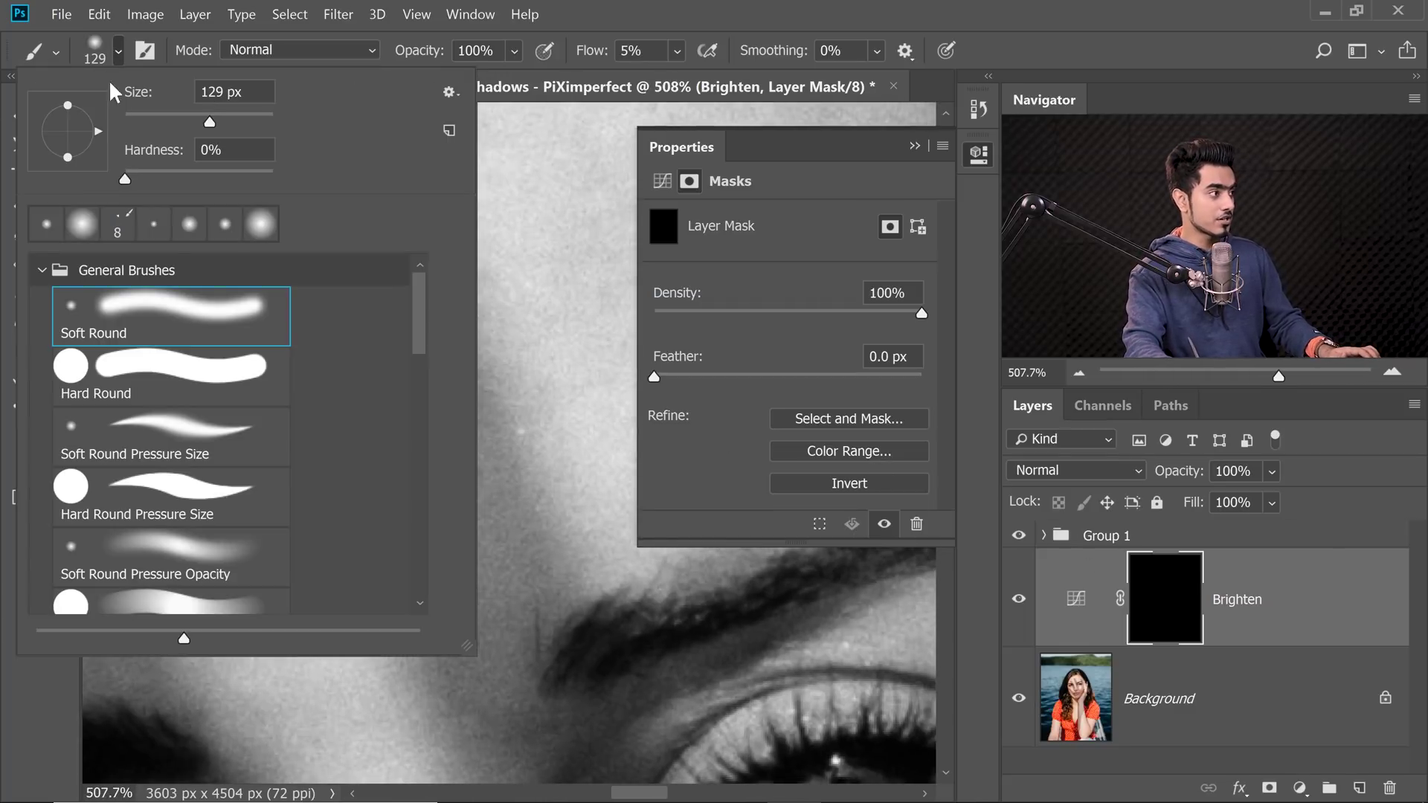
{"action": "left_click", "coordinate": [114, 58]}
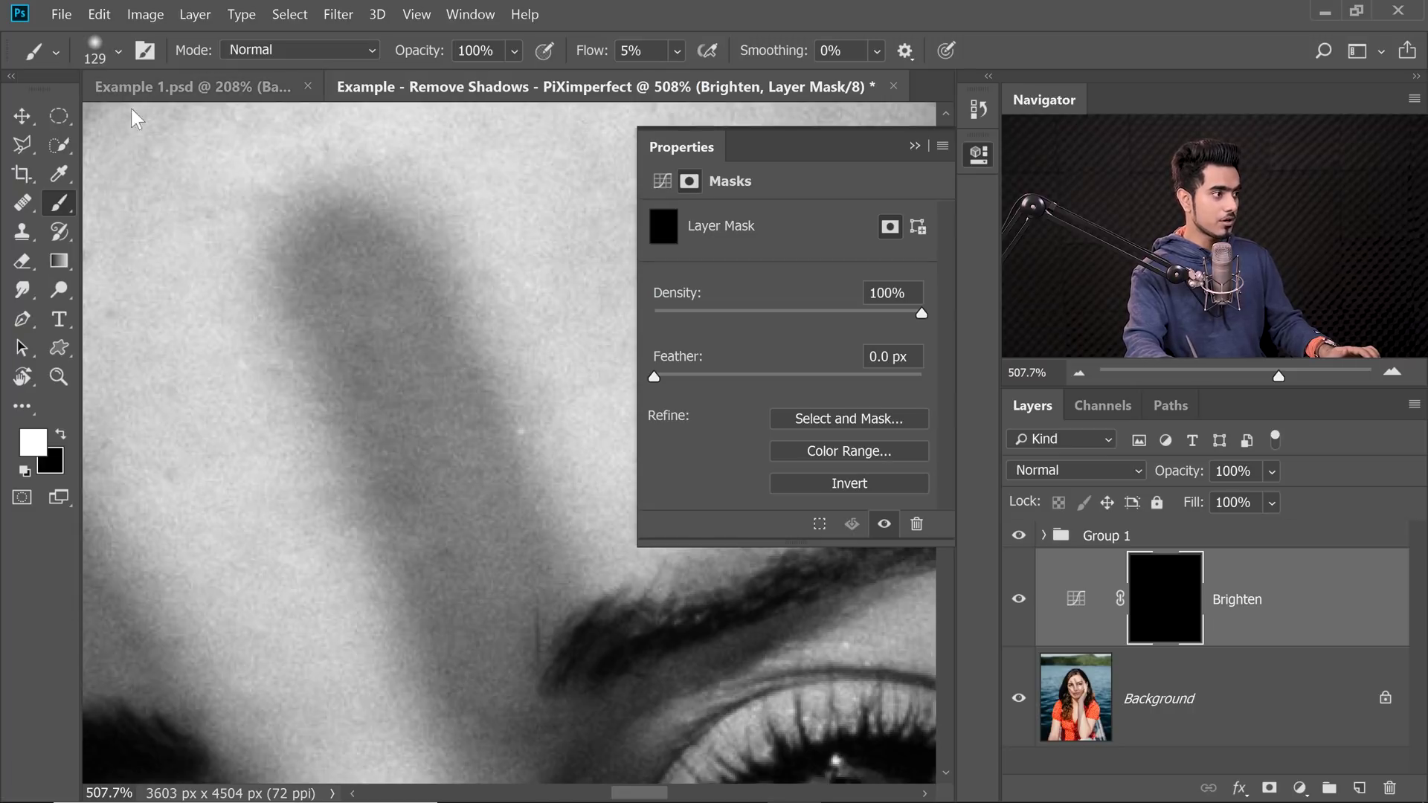
{"action": "left_click_drag", "start_coordinate": [373, 339], "coordinate": [327, 339]}
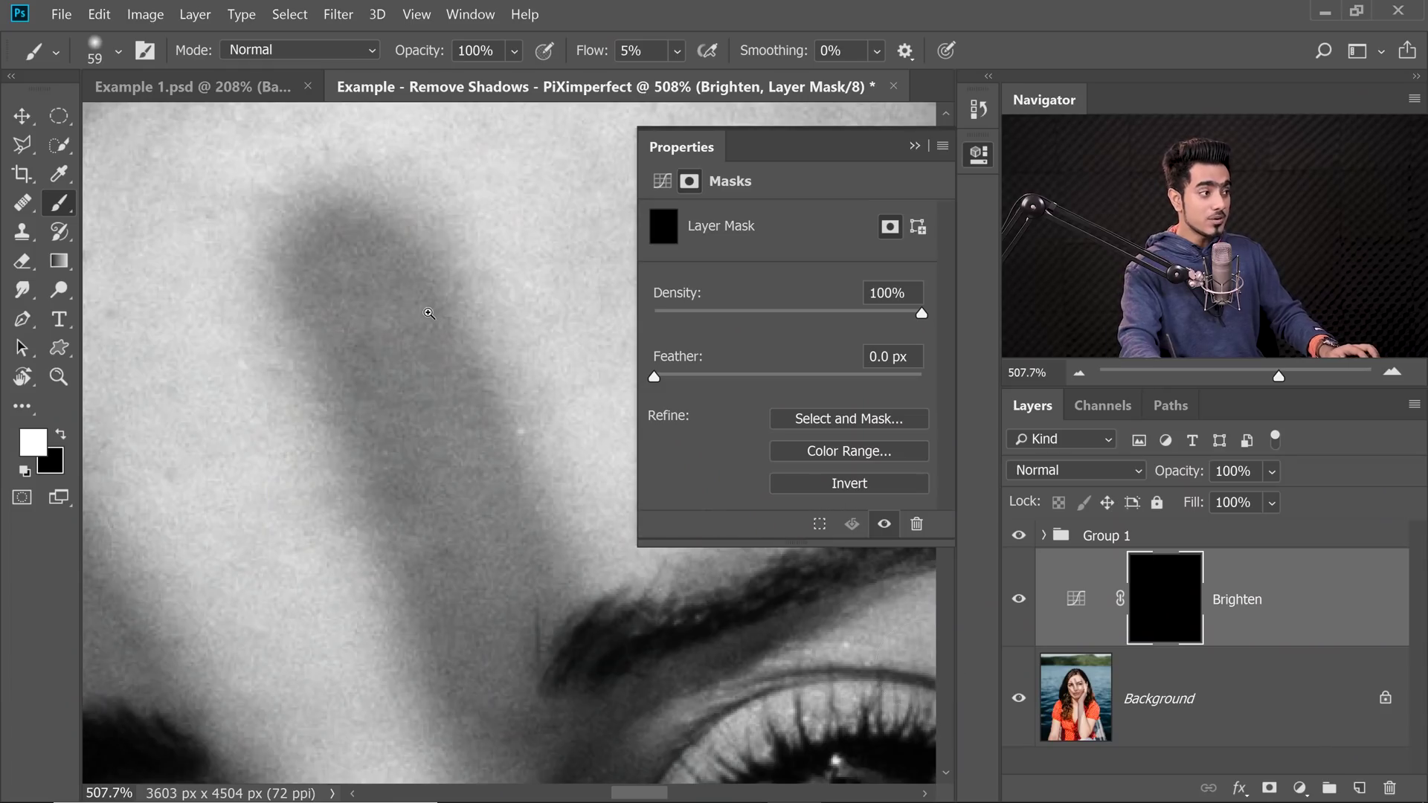
{"action": "scroll", "coordinate": [435, 341], "scroll_direction": "up", "scroll_amount": 3}
{"action": "left_click_drag", "start_coordinate": [435, 341], "coordinate": [432, 347]}
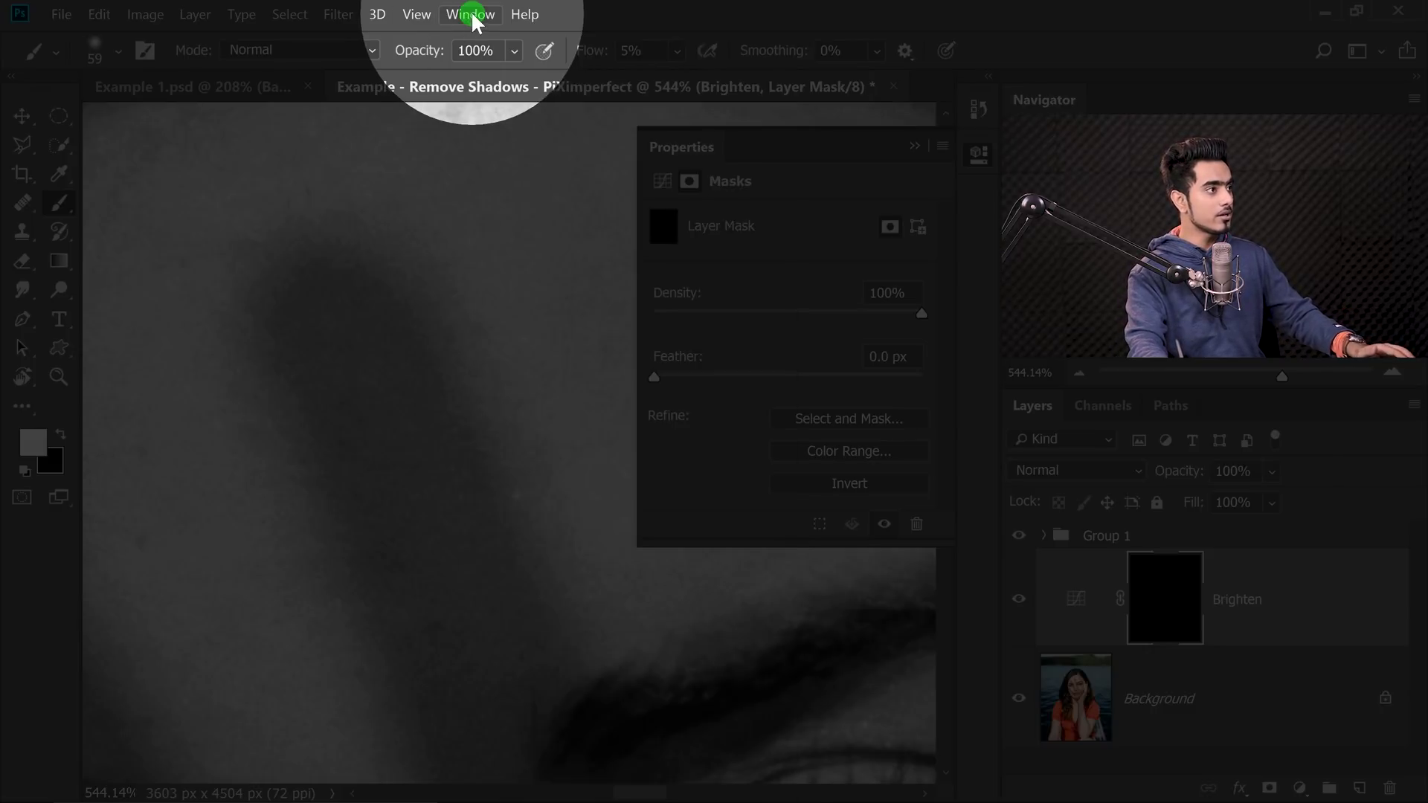
Enable Transfer in the brush settings and set its Opacity Jitter to 0%.
{"action": "left_click", "coordinate": [470, 14]}
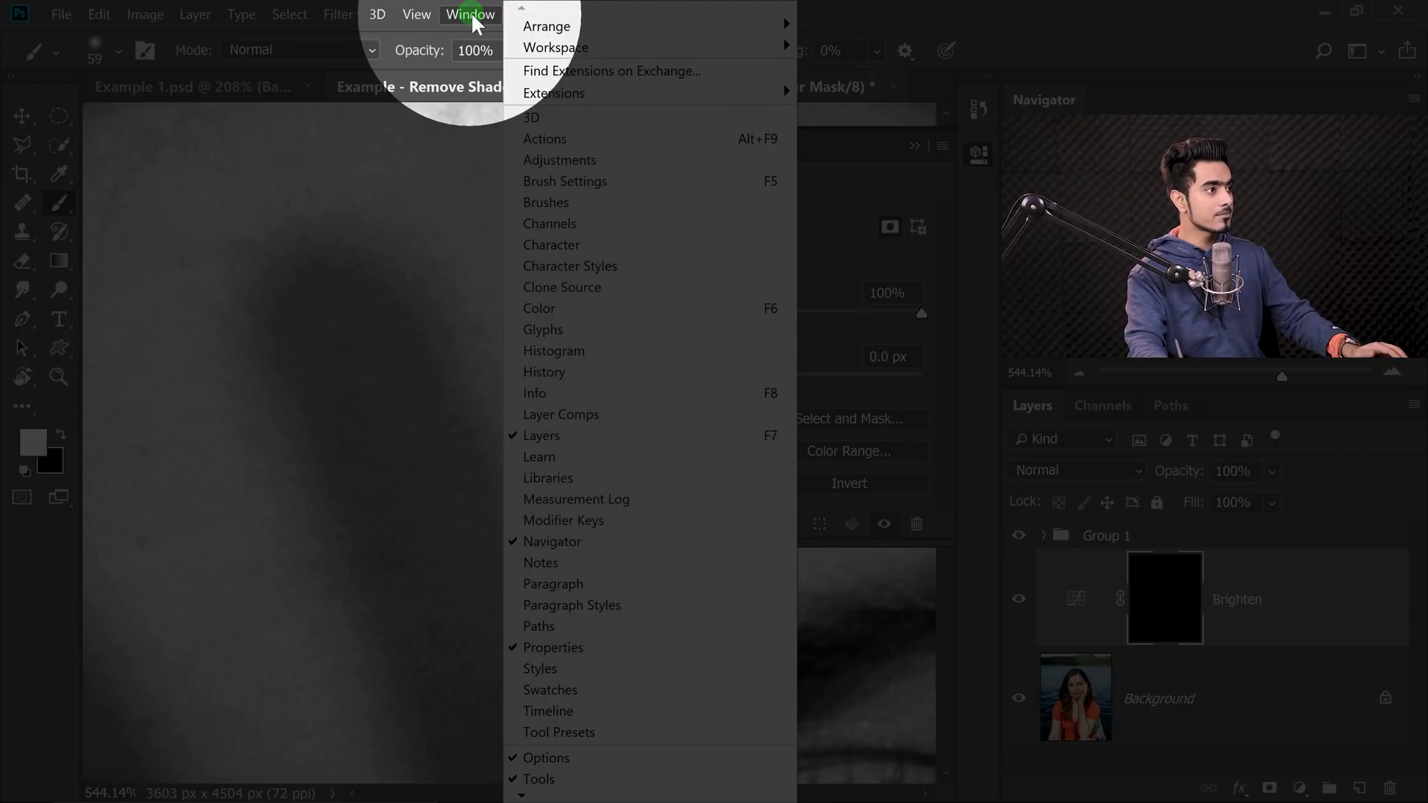
{"action": "left_click", "coordinate": [586, 186]}
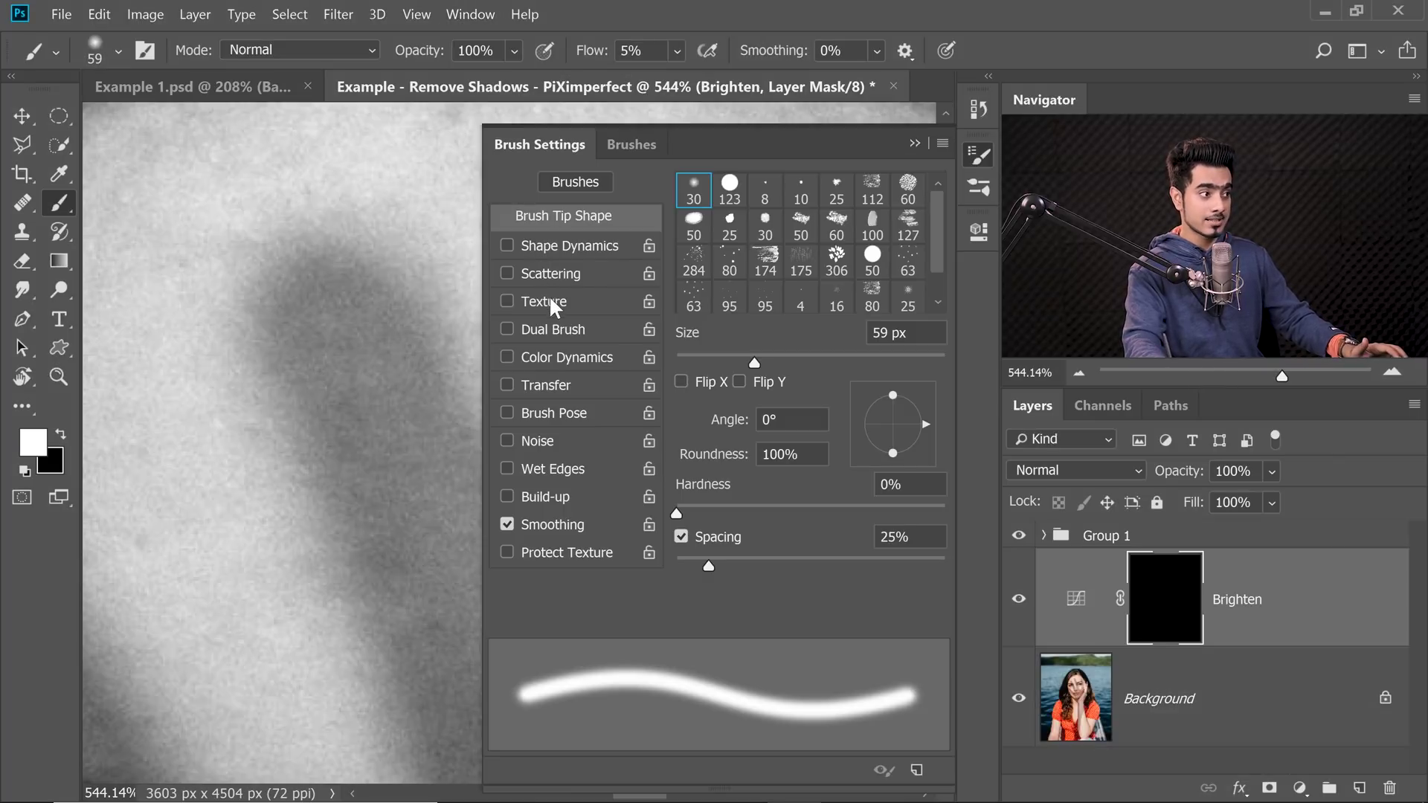
{"action": "left_click", "coordinate": [513, 385]}
{"action": "left_click", "coordinate": [555, 380]}
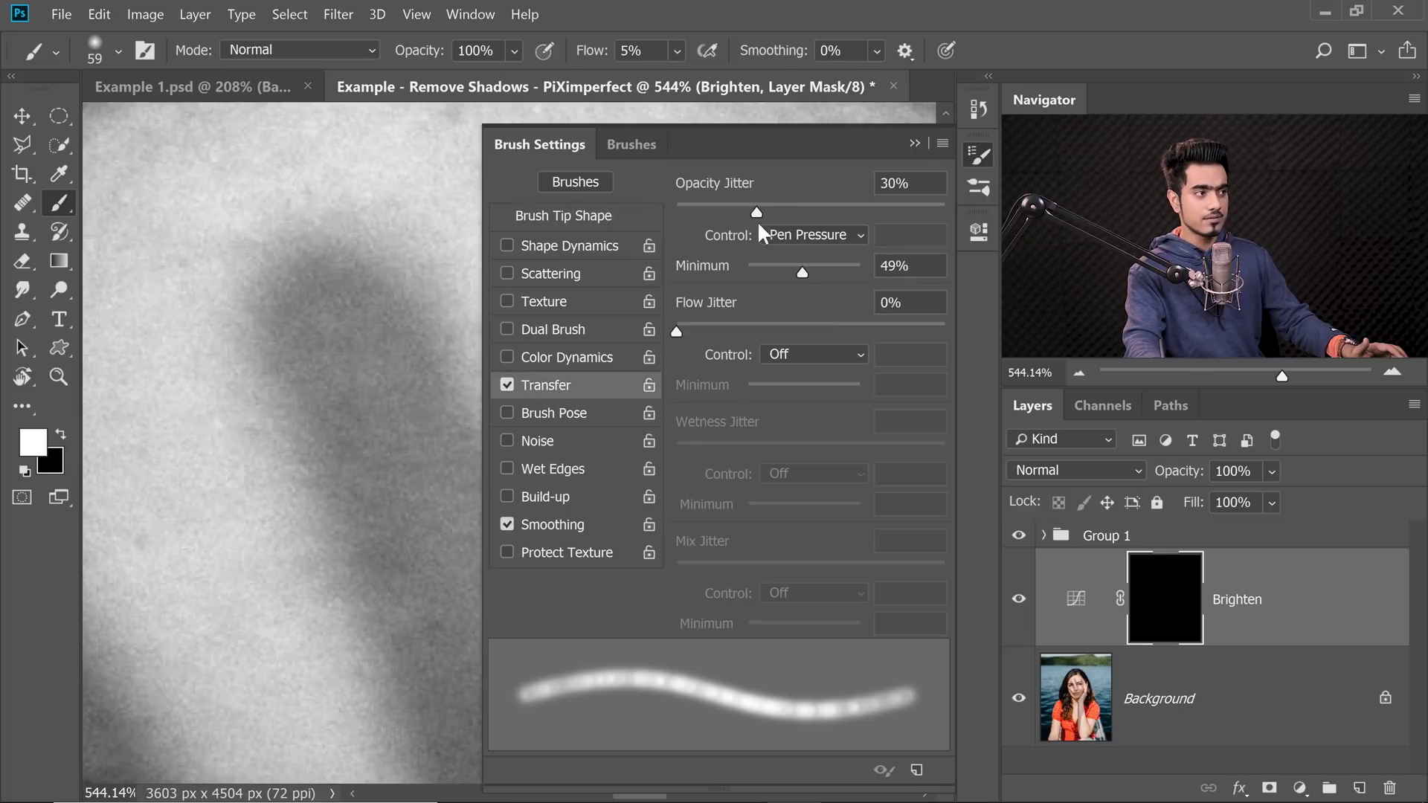
{"action": "left_click_drag", "start_coordinate": [754, 207], "coordinate": [612, 207]}
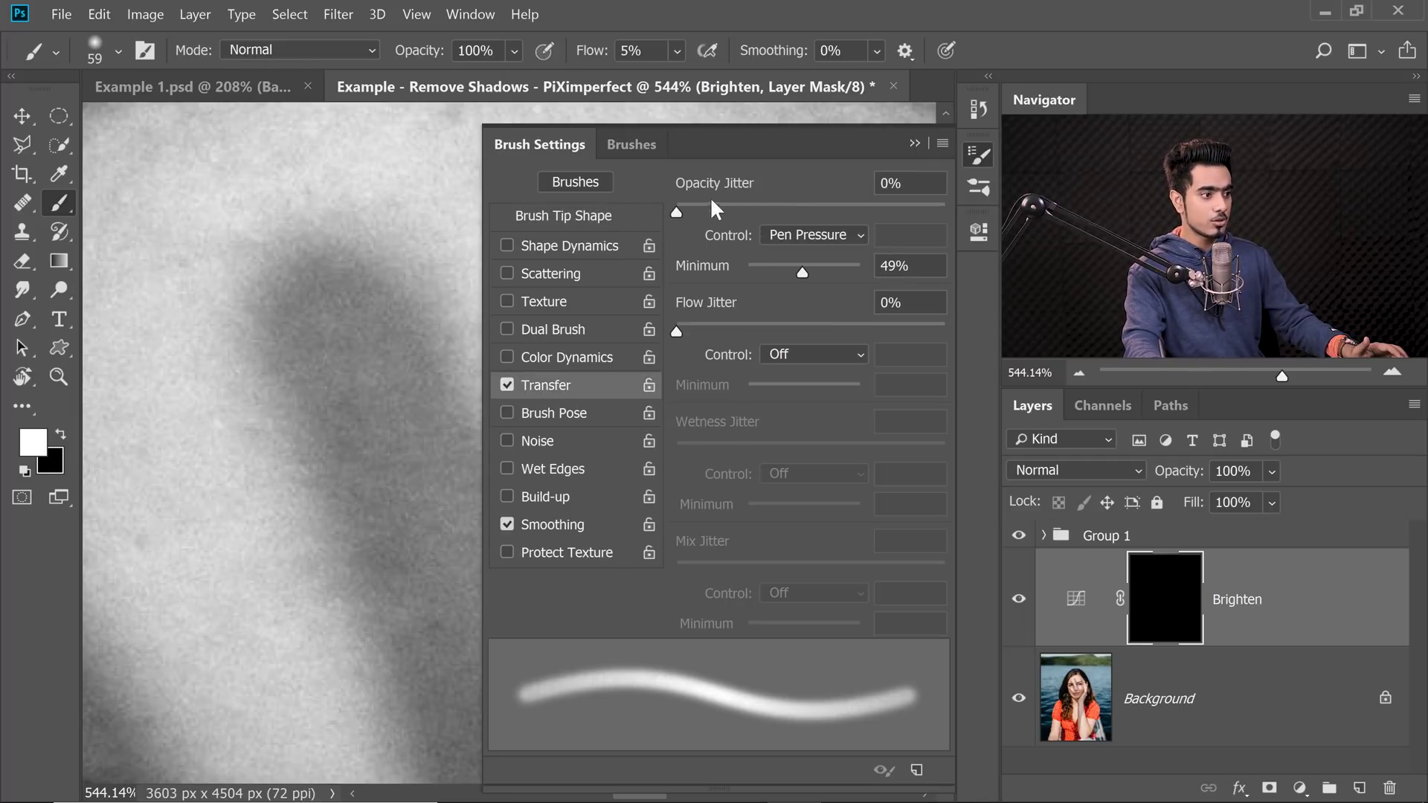
Set the brush's Flow Jitter control to Pen Pressure and the opacity Minimum to 0%.
{"action": "left_click", "coordinate": [788, 356]}
{"action": "left_click", "coordinate": [817, 434]}
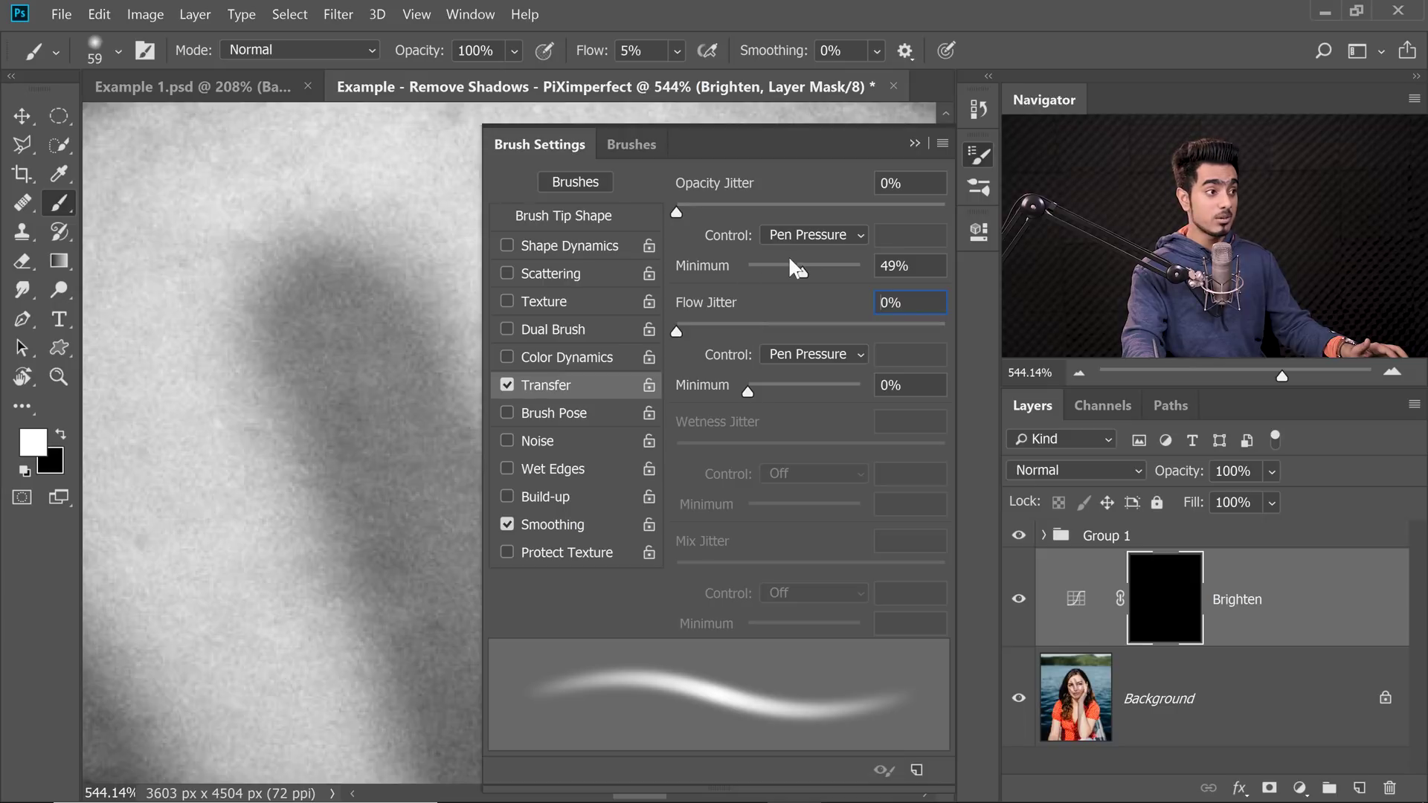
{"action": "left_click_drag", "start_coordinate": [797, 271], "coordinate": [735, 272]}
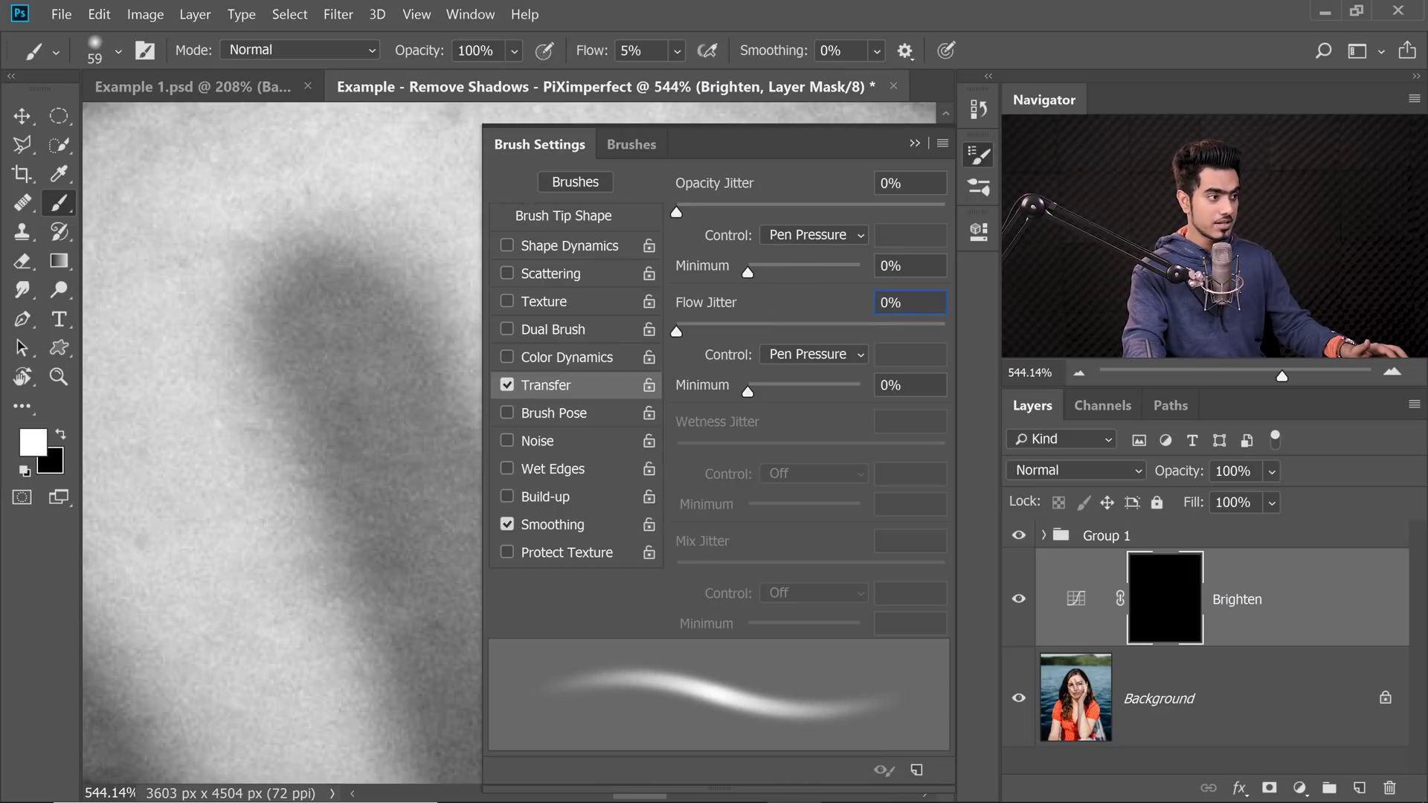
{"action": "left_click", "coordinate": [915, 142]}
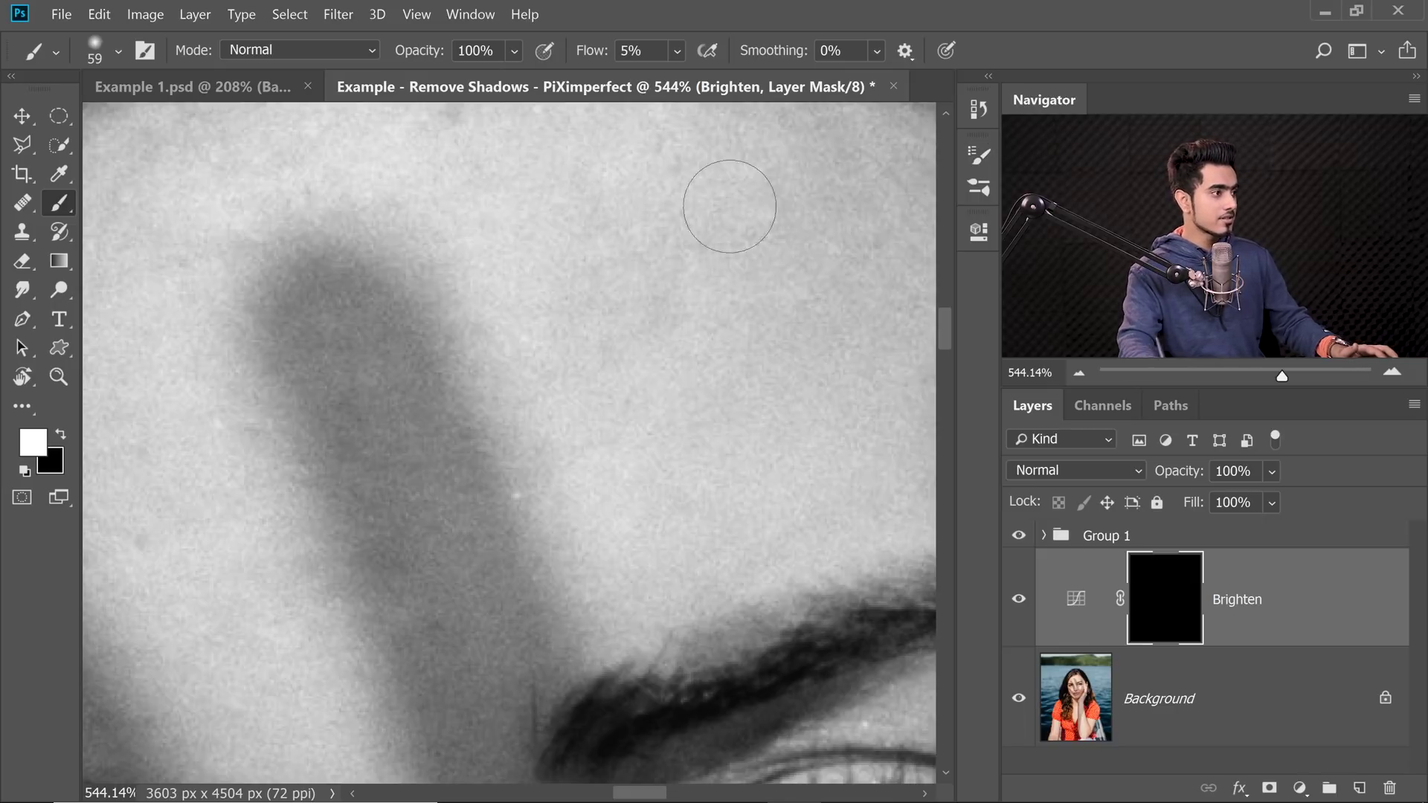
Paint white on the Brighten mask over the upper end of the central forehead shadow with a 31 px brush.
{"action": "left_click_drag", "start_coordinate": [402, 280], "coordinate": [444, 289]}
{"action": "mouse_move", "coordinate": [443, 289]}
{"action": "left_mouse_down"}
{"action": "mouse_move", "coordinate": [538, 374]}
{"action": "mouse_move", "coordinate": [383, 344]}
{"action": "left_mouse_up"}
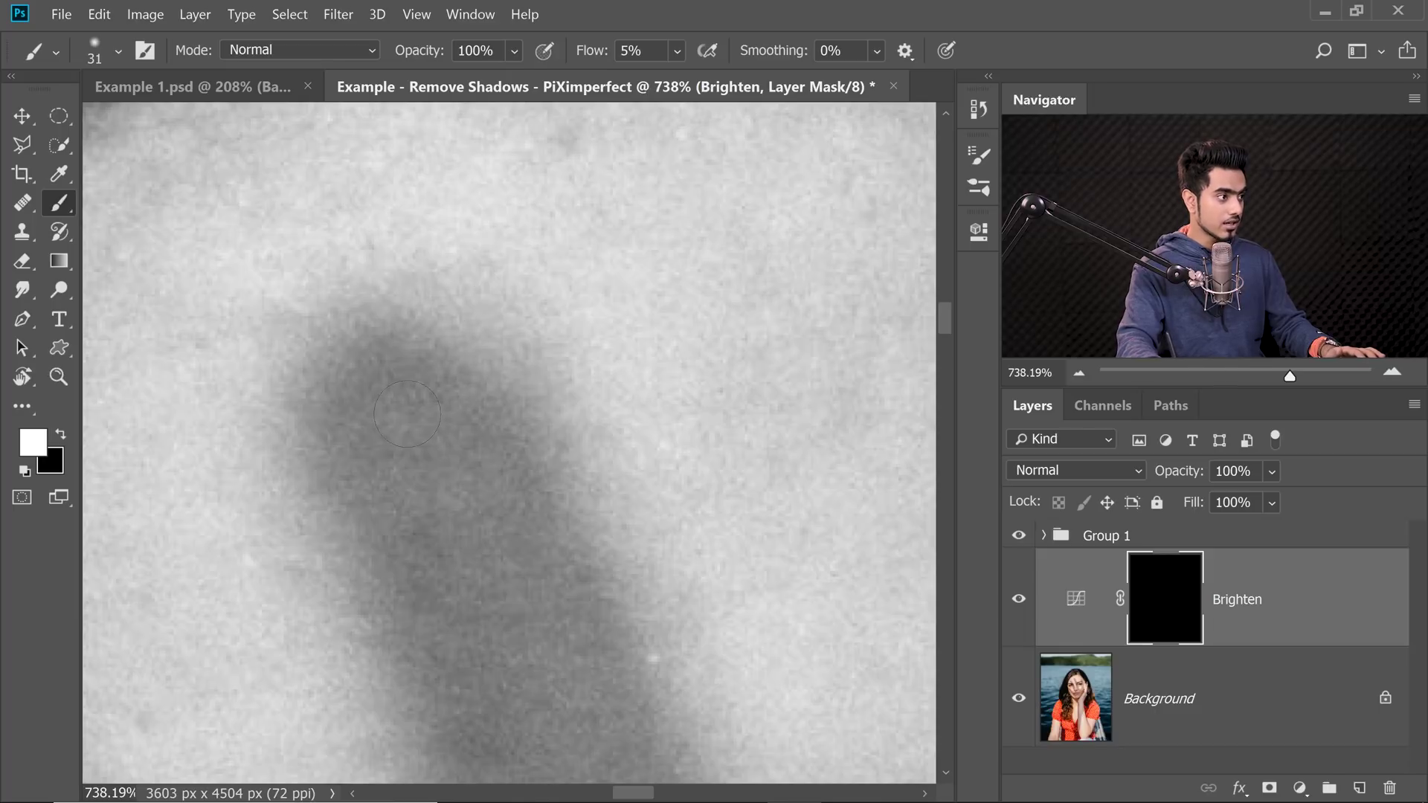
{"action": "mouse_move", "coordinate": [398, 402]}
{"action": "left_mouse_down"}
{"action": "mouse_move", "coordinate": [393, 354]}
{"action": "mouse_move", "coordinate": [427, 354]}
{"action": "left_mouse_up"}
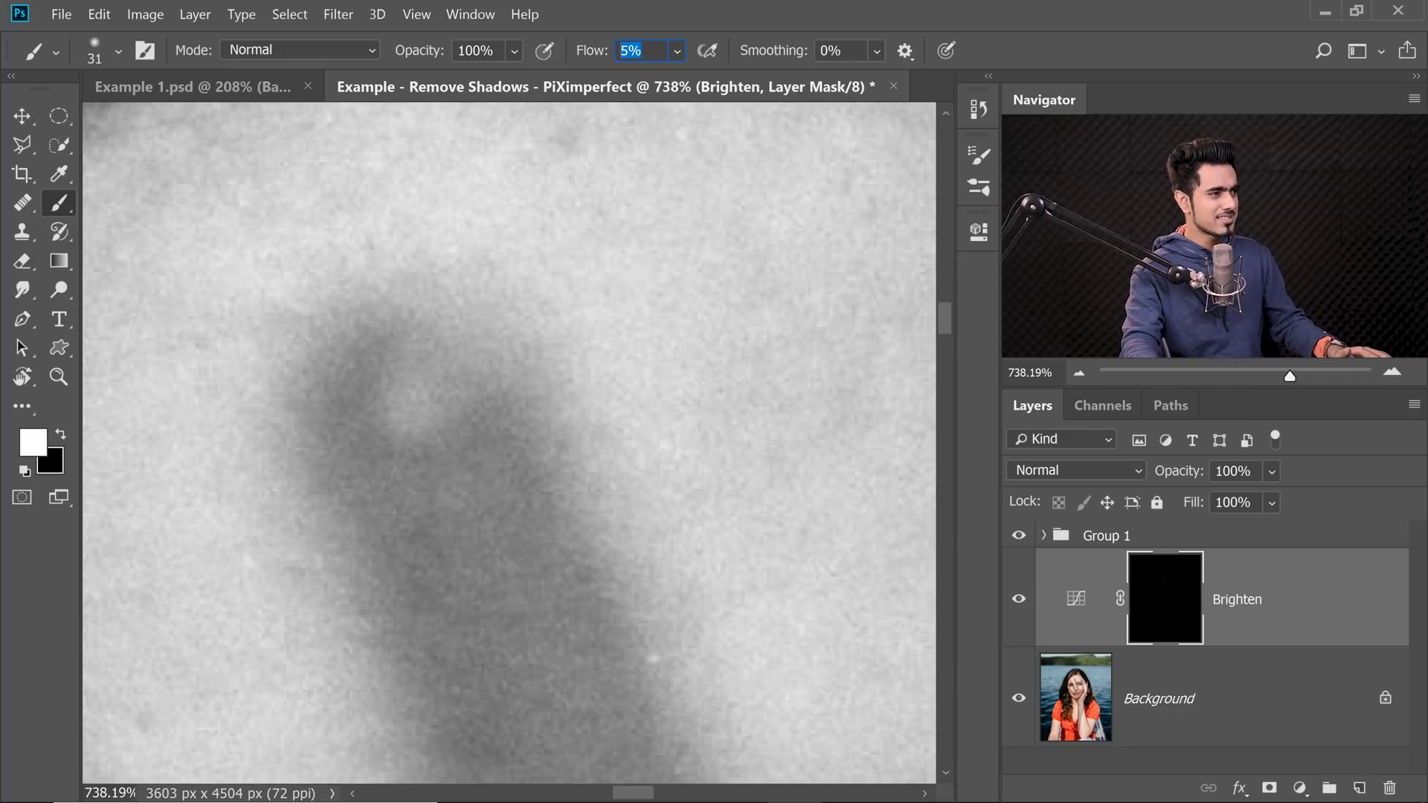
{"action": "left_click_drag", "start_coordinate": [427, 387], "coordinate": [433, 379]}
{"action": "left_click_drag", "start_coordinate": [428, 370], "coordinate": [499, 378]}
{"action": "left_click_drag", "start_coordinate": [434, 414], "coordinate": [411, 413]}
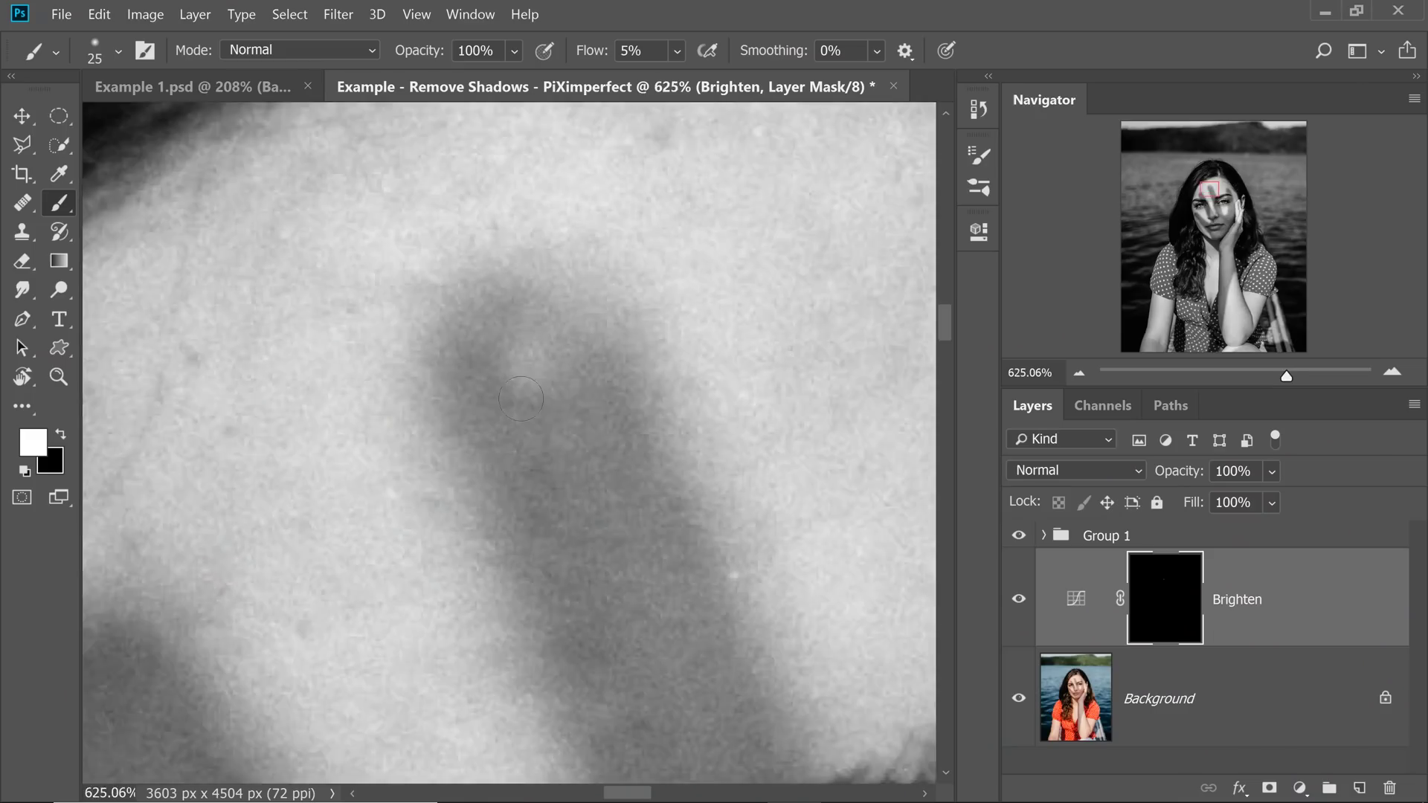
Lighten the entire rounded upper part of the central forehead shadow on the Brighten mask, varying the brush size.
{"action": "scroll", "coordinate": [508, 335], "scroll_direction": "down", "scroll_amount": 3}
{"action": "key", "text": "bracketright"}
{"action": "mouse_move", "coordinate": [508, 335]}
{"action": "left_mouse_down"}
{"action": "mouse_move", "coordinate": [477, 324]}
{"action": "mouse_move", "coordinate": [564, 328]}
{"action": "mouse_move", "coordinate": [507, 384]}
{"action": "left_mouse_up"}
{"action": "key", "text": "bracketleft"}
{"action": "key", "text": "bracketleft"}
{"action": "key", "text": "bracketright"}
{"action": "mouse_move", "coordinate": [491, 267]}
{"action": "left_mouse_down"}
{"action": "mouse_move", "coordinate": [549, 269]}
{"action": "mouse_move", "coordinate": [479, 343]}
{"action": "mouse_move", "coordinate": [554, 348]}
{"action": "mouse_move", "coordinate": [524, 378]}
{"action": "mouse_move", "coordinate": [541, 401]}
{"action": "mouse_move", "coordinate": [585, 269]}
{"action": "mouse_move", "coordinate": [449, 374]}
{"action": "mouse_move", "coordinate": [587, 337]}
{"action": "left_mouse_up"}
{"action": "left_click_drag", "start_coordinate": [513, 417], "coordinate": [552, 266]}
{"action": "left_click_drag", "start_coordinate": [595, 313], "coordinate": [470, 357]}
{"action": "key", "text": "bracketleft"}
{"action": "key", "text": "bracketleft"}
{"action": "mouse_move", "coordinate": [567, 353]}
{"action": "left_mouse_down"}
{"action": "mouse_move", "coordinate": [510, 383]}
{"action": "mouse_move", "coordinate": [606, 372]}
{"action": "mouse_move", "coordinate": [478, 319]}
{"action": "left_mouse_up"}
{"action": "scroll", "coordinate": [565, 364], "scroll_direction": "down", "scroll_amount": 3}
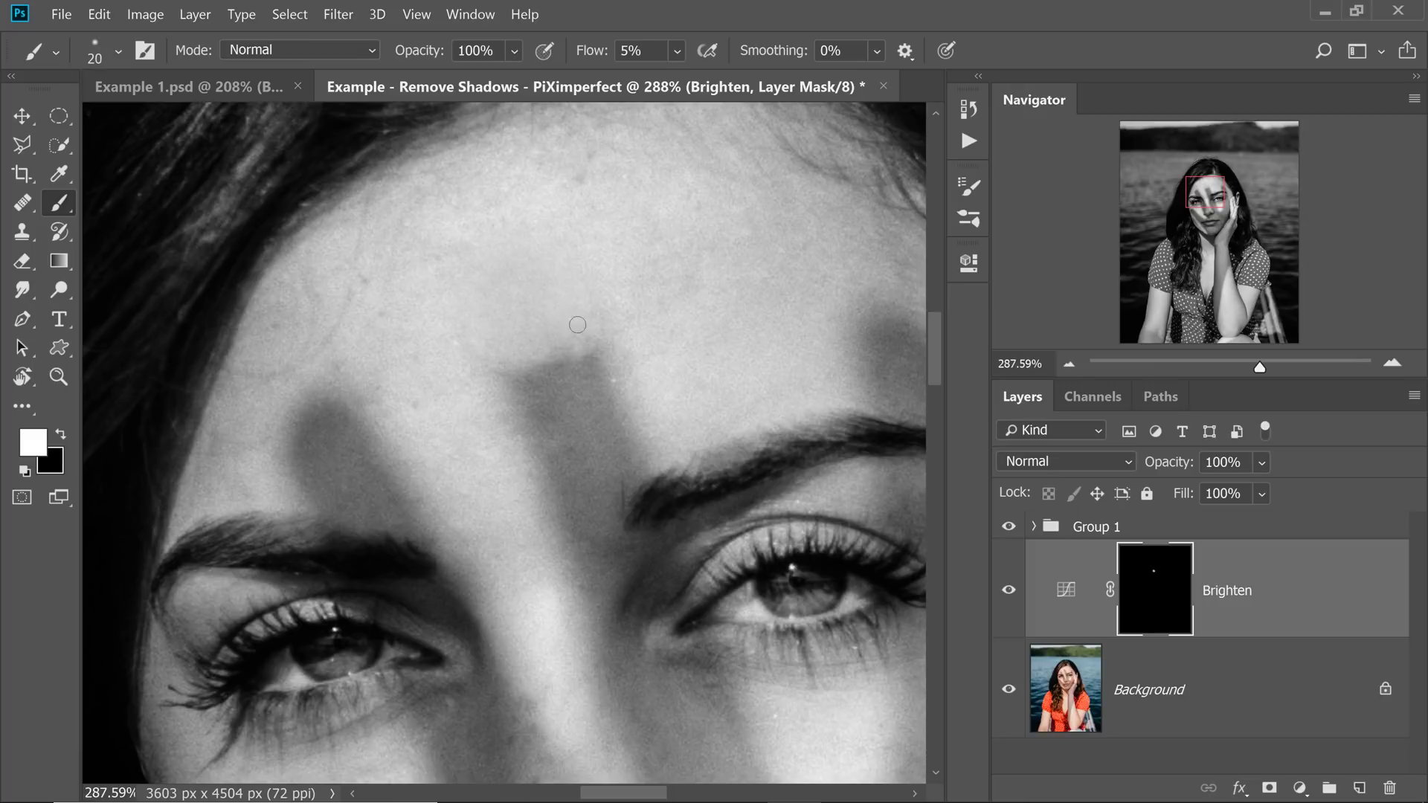
Continue painting the Brighten mask down the central forehead shadow toward the inner eyebrow with a 20–25 px brush.
{"action": "scroll", "coordinate": [602, 412], "scroll_direction": "down", "scroll_amount": 1}
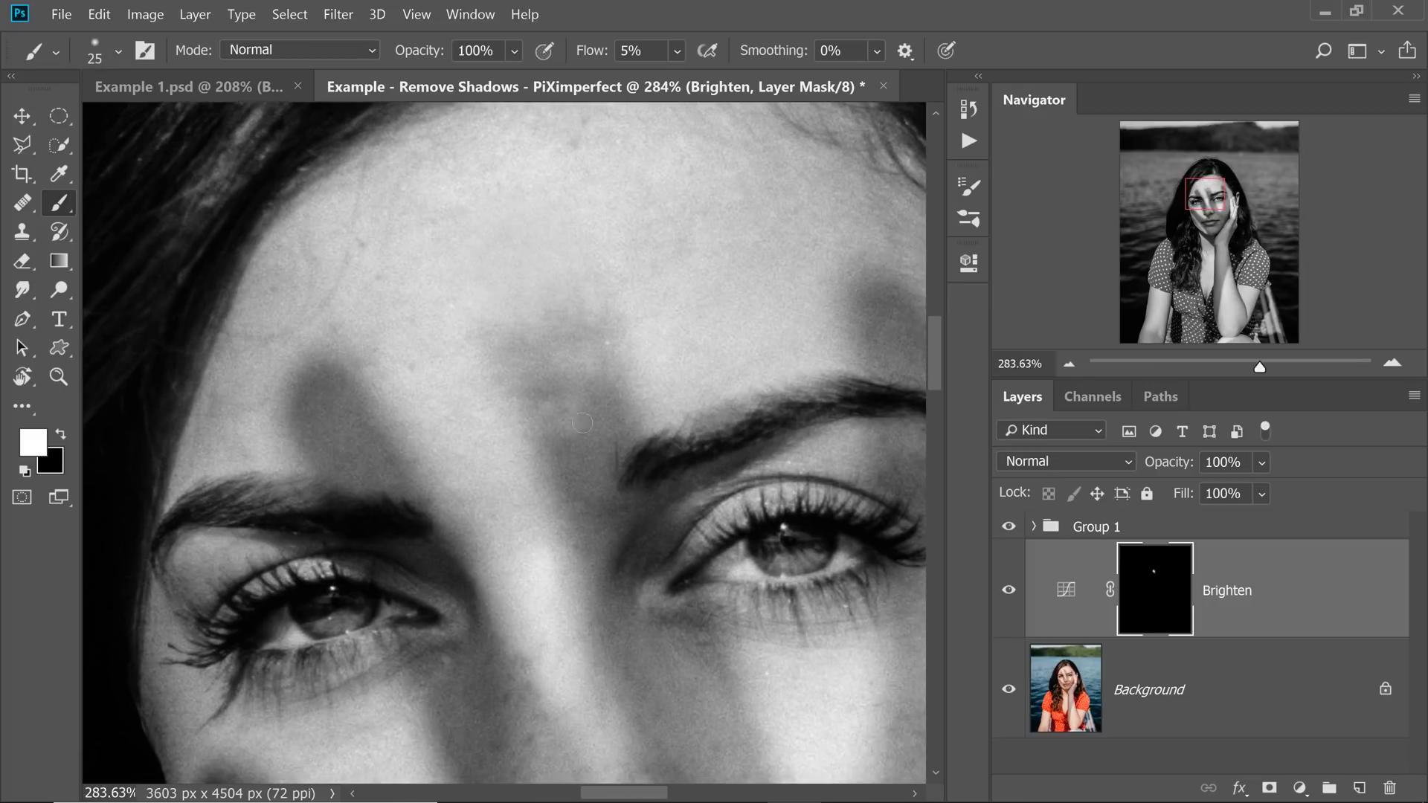
{"action": "key", "text": "bracketleft"}
{"action": "scroll", "coordinate": [527, 381], "scroll_direction": "up", "scroll_amount": 1}
{"action": "key", "text": "x"}
{"action": "key", "text": "x"}
{"action": "mouse_move", "coordinate": [596, 439]}
{"action": "left_mouse_down"}
{"action": "mouse_move", "coordinate": [650, 337]}
{"action": "mouse_move", "coordinate": [604, 447]}
{"action": "left_mouse_up"}
{"action": "key", "text": "bracketleft"}
{"action": "left_click_drag", "start_coordinate": [641, 362], "coordinate": [661, 392]}
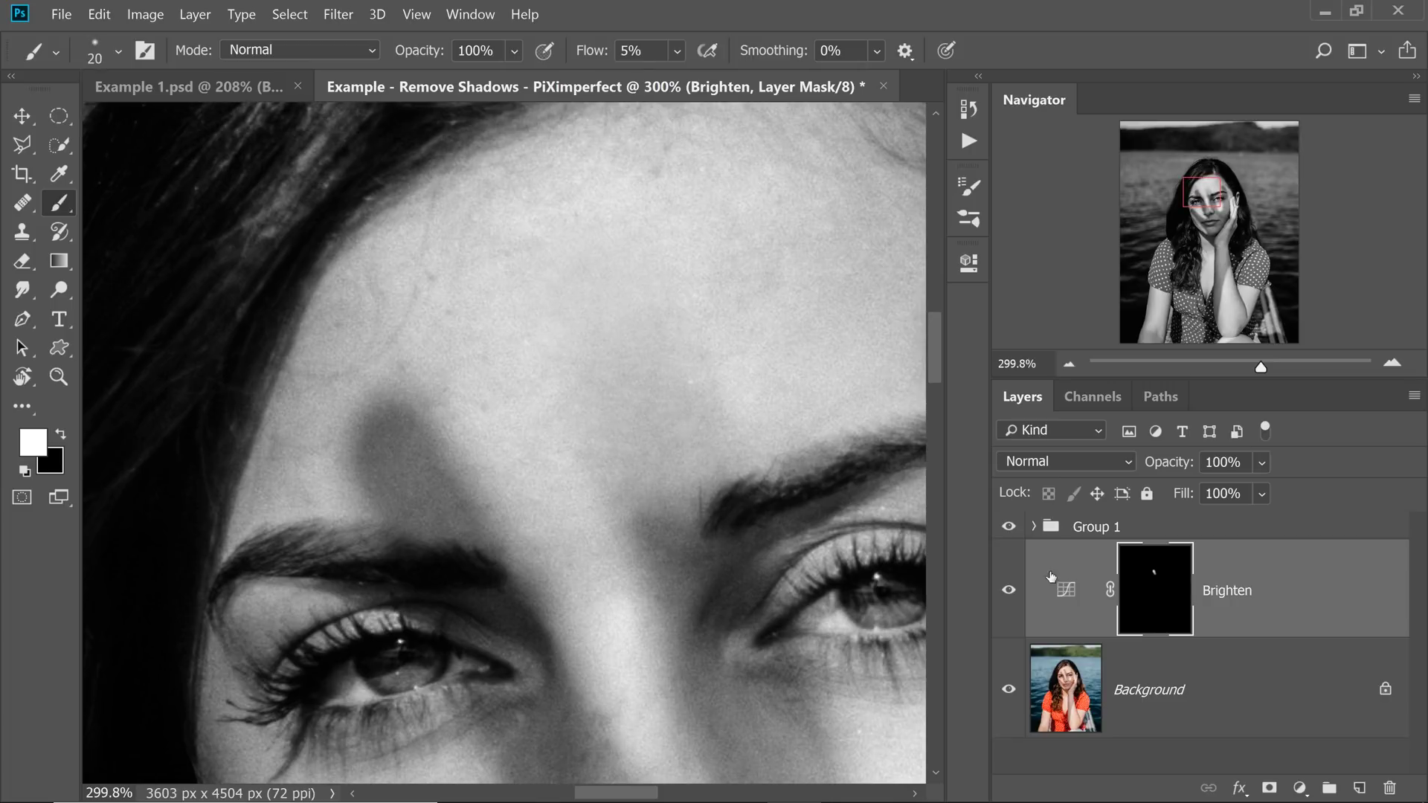
Blend away the remaining lower end of the central forehead shadow beside the inner eyebrow.
{"action": "scroll", "coordinate": [654, 391], "scroll_direction": "down", "scroll_amount": 4}
{"action": "scroll", "coordinate": [673, 453], "scroll_direction": "up", "scroll_amount": 2}
{"action": "key", "text": "bracketleft"}
{"action": "scroll", "coordinate": [616, 439], "scroll_direction": "down", "scroll_amount": 3}
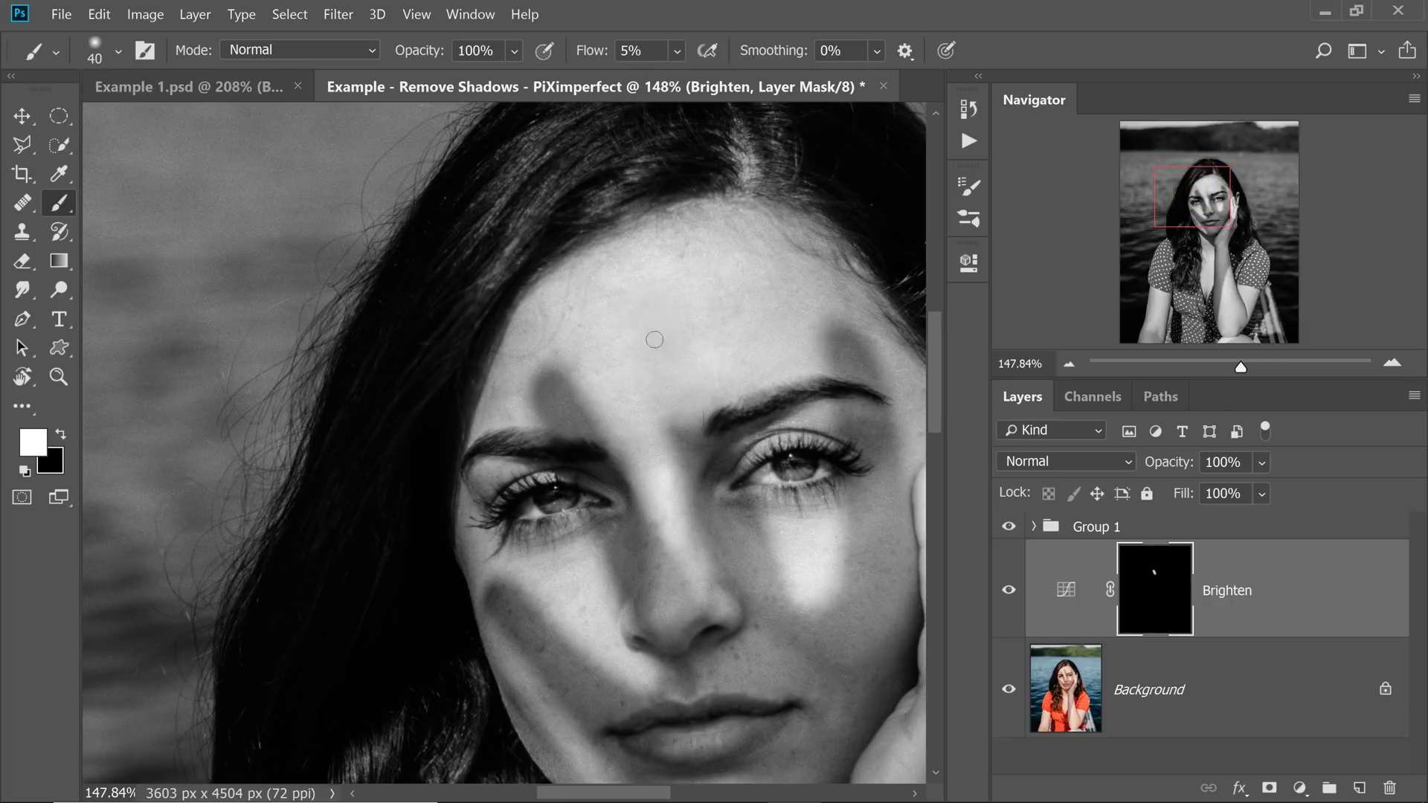
{"action": "scroll", "coordinate": [670, 386], "scroll_direction": "up", "scroll_amount": 3}
{"action": "key", "text": "bracketright"}
{"action": "scroll", "coordinate": [736, 331], "scroll_direction": "up", "scroll_amount": 3}
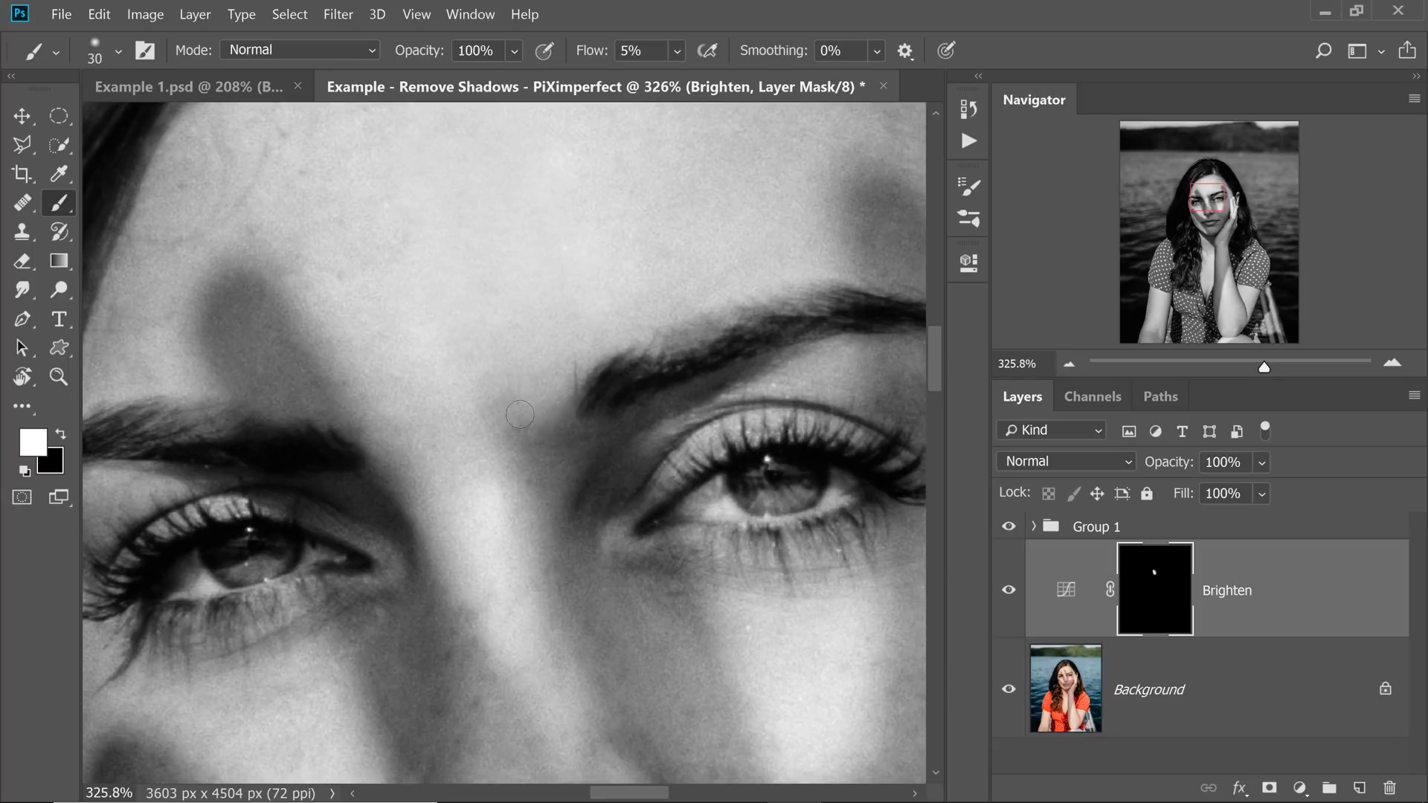
{"action": "key", "text": "bracketleft"}
{"action": "key", "text": "bracketleft"}
{"action": "key", "text": "bracketleft"}
{"action": "key", "text": "bracketleft"}
{"action": "scroll", "coordinate": [546, 332], "scroll_direction": "down", "scroll_amount": 3}
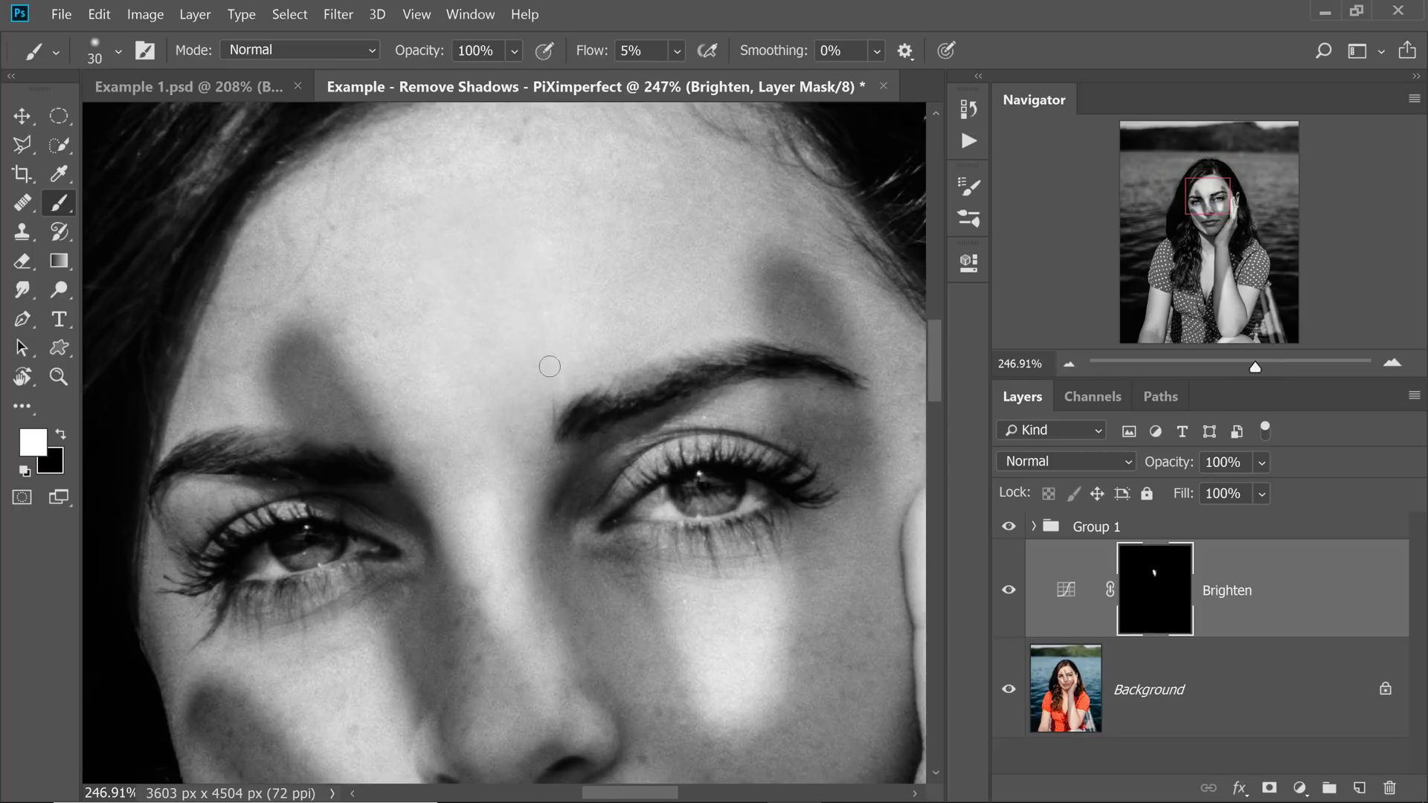
Lighten the finger-shaped forehead shadow above the eyebrow on the side away from the hand.
{"action": "scroll", "coordinate": [565, 335], "scroll_direction": "up", "scroll_amount": 3}
{"action": "key", "text": "bracketleft"}
{"action": "mouse_move", "coordinate": [606, 352]}
{"action": "left_mouse_down"}
{"action": "mouse_move", "coordinate": [676, 475]}
{"action": "mouse_move", "coordinate": [648, 412]}
{"action": "mouse_move", "coordinate": [630, 459]}
{"action": "left_mouse_up"}
{"action": "scroll", "coordinate": [630, 456], "scroll_direction": "down", "scroll_amount": 2}
{"action": "key", "text": "bracketleft"}
{"action": "key", "text": "bracketright"}
{"action": "key", "text": "bracketright"}
{"action": "left_click_drag", "start_coordinate": [566, 397], "coordinate": [584, 426]}
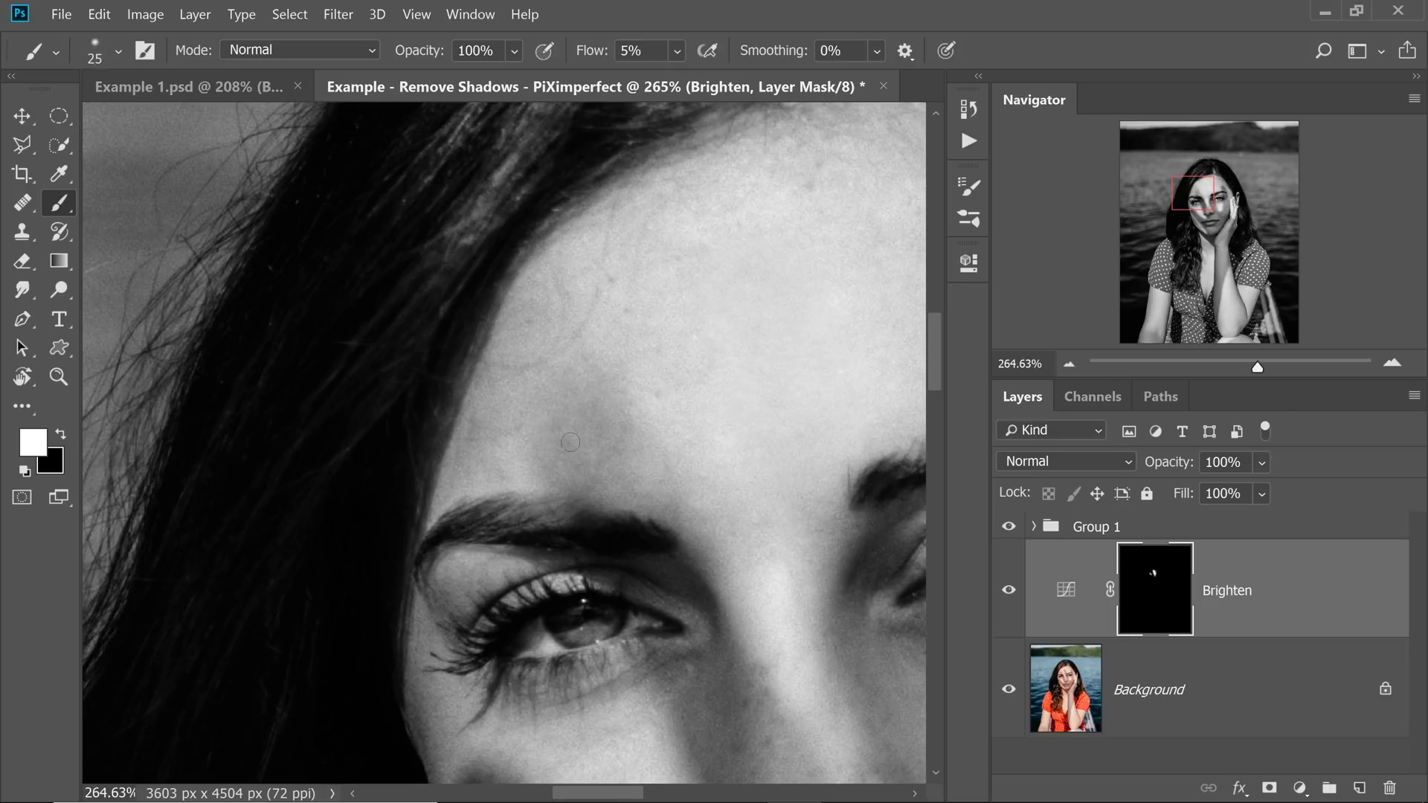
{"action": "scroll", "coordinate": [586, 353], "scroll_direction": "down", "scroll_amount": 4}
{"action": "key", "text": "bracketright"}
{"action": "key", "text": "bracketright"}
{"action": "key", "text": "bracketright"}
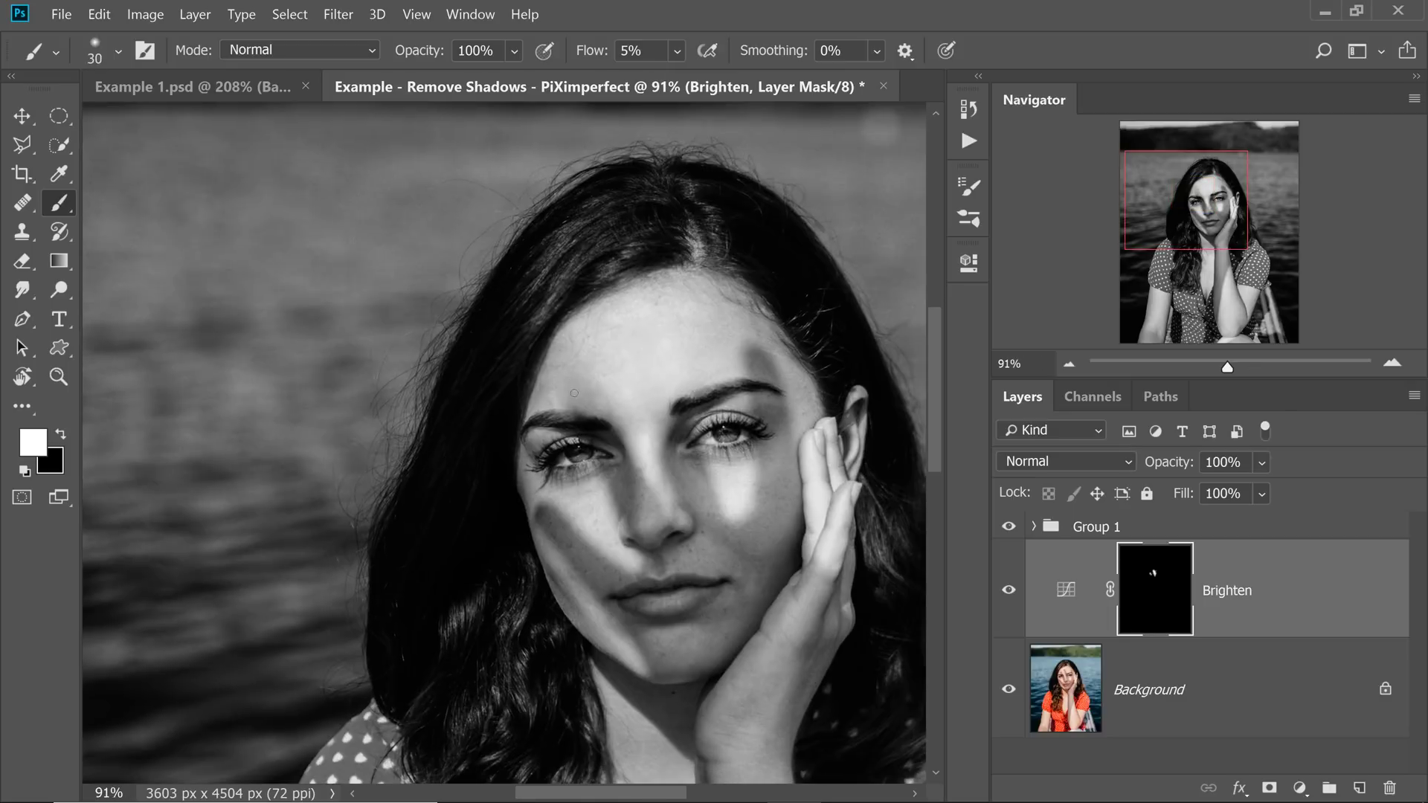
Lighten the forehead shadow above the outer eyebrow near the hand, painting the Brighten mask with small brushes.
{"action": "scroll", "coordinate": [585, 406], "scroll_direction": "up", "scroll_amount": 3}
{"action": "key", "text": "x"}
{"action": "key", "text": "x"}
{"action": "key", "text": "bracketright"}
{"action": "scroll", "coordinate": [534, 344], "scroll_direction": "up", "scroll_amount": 3}
{"action": "key", "text": "bracketleft"}
{"action": "left_click_drag", "start_coordinate": [534, 344], "coordinate": [498, 341]}
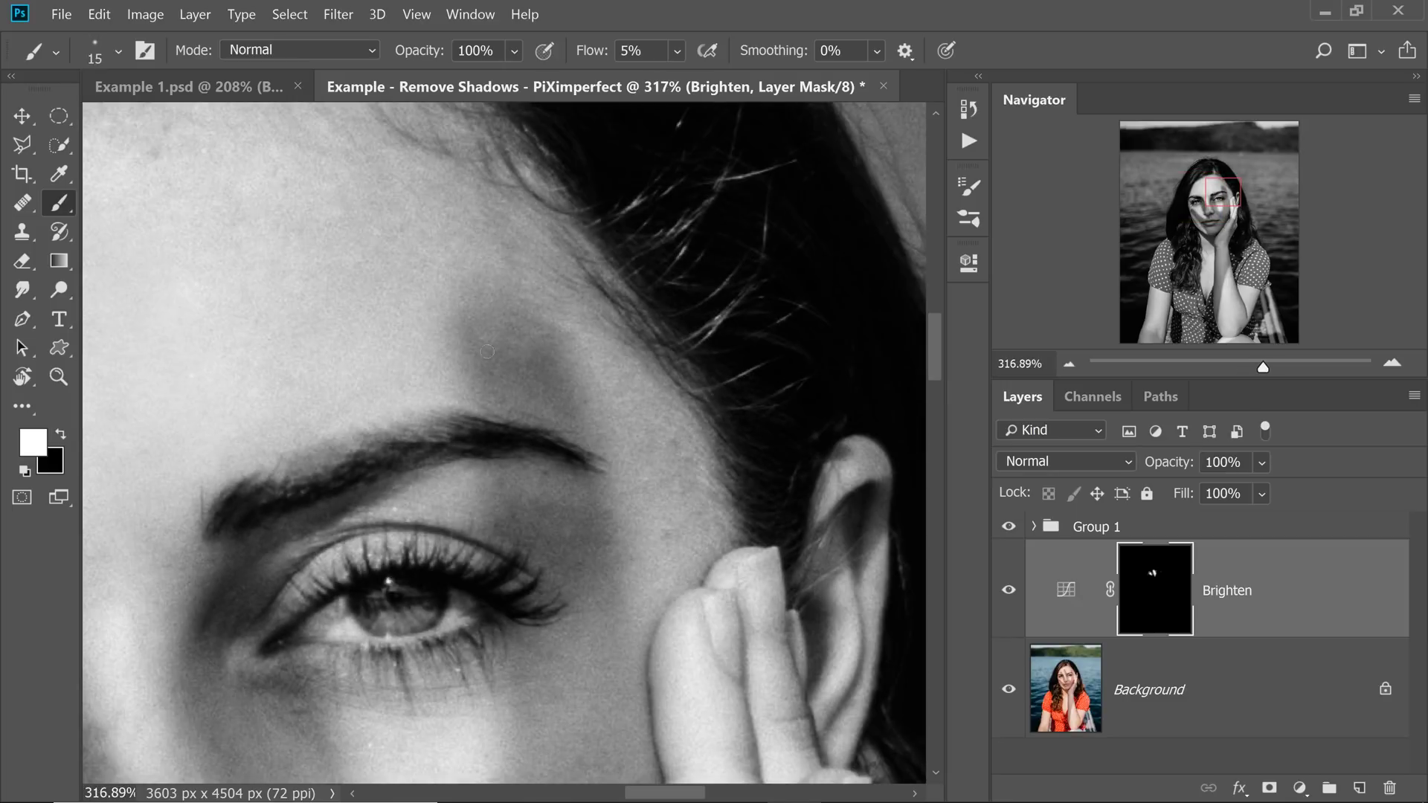
{"action": "key", "text": "bracketleft"}
{"action": "mouse_move", "coordinate": [524, 402]}
{"action": "left_mouse_down"}
{"action": "mouse_move", "coordinate": [476, 357]}
{"action": "mouse_move", "coordinate": [539, 325]}
{"action": "left_mouse_up"}
{"action": "key", "text": "bracketright"}
{"action": "key", "text": "bracketright"}
{"action": "left_click_drag", "start_coordinate": [509, 372], "coordinate": [455, 296]}
{"action": "key", "text": "bracketleft"}
{"action": "key", "text": "bracketleft"}
{"action": "key", "text": "bracketleft"}
{"action": "scroll", "coordinate": [590, 335], "scroll_direction": "down", "scroll_amount": 3}
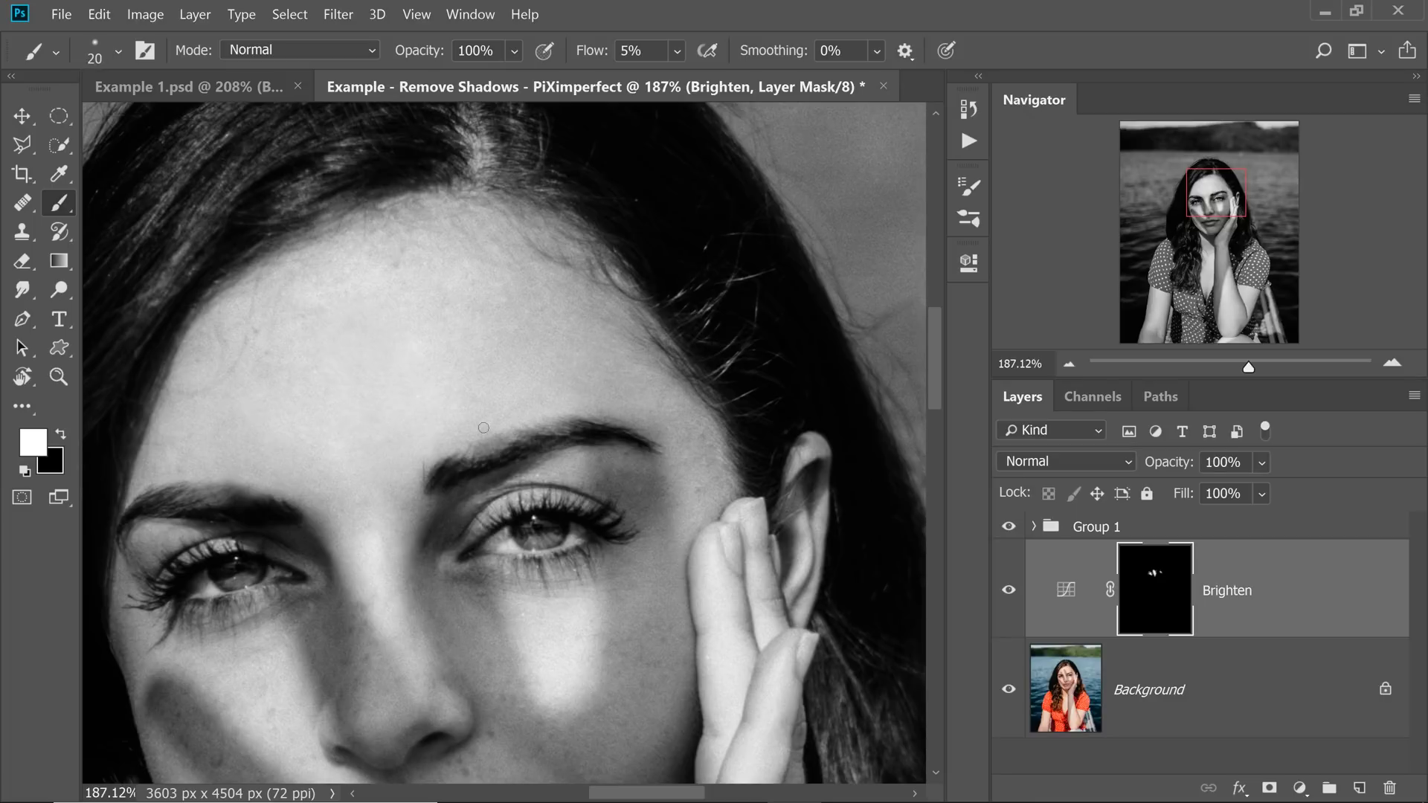
Lighten the shadow between the outer eyebrow and the eye on the hand side.
{"action": "scroll", "coordinate": [665, 571], "scroll_direction": "up", "scroll_amount": 5}
{"action": "key", "text": "bracketleft"}
{"action": "left_click_drag", "start_coordinate": [641, 299], "coordinate": [491, 259]}
{"action": "scroll", "coordinate": [802, 342], "scroll_direction": "down", "scroll_amount": 3}
{"action": "key", "text": "bracketright"}
{"action": "key", "text": "bracketright"}
{"action": "scroll", "coordinate": [732, 376], "scroll_direction": "down", "scroll_amount": 1}
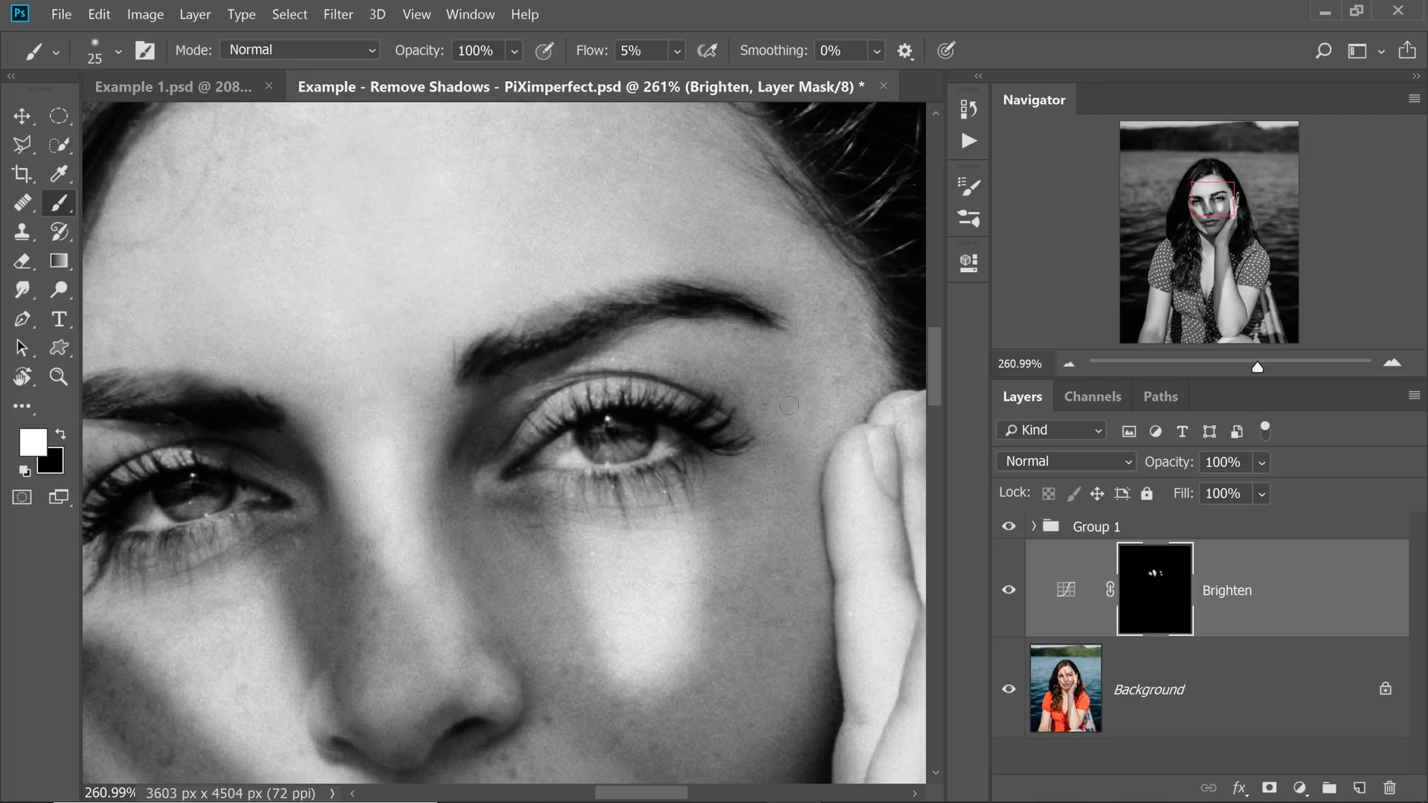
Paint the Brighten mask with an enlarged brush over the shadowed cheek between the bright patch and the hand.
{"action": "scroll", "coordinate": [796, 425], "scroll_direction": "down", "scroll_amount": 4}
{"action": "scroll", "coordinate": [796, 425], "scroll_direction": "up", "scroll_amount": 5}
{"action": "scroll", "coordinate": [754, 482], "scroll_direction": "down", "scroll_amount": 3}
{"action": "key", "text": "bracketright"}
{"action": "key", "text": "bracketright"}
{"action": "key", "text": "bracketright"}
{"action": "key", "text": "bracketright"}
{"action": "key", "text": "bracketright"}
{"action": "key", "text": "bracketright"}
{"action": "left_click_drag", "start_coordinate": [732, 417], "coordinate": [753, 481]}
Blend the edges of the bright cheek patch below the eye into the surrounding skin with smaller brushes.
{"action": "scroll", "coordinate": [750, 298], "scroll_direction": "up", "scroll_amount": 3}
{"action": "key", "text": "bracketleft"}
{"action": "key", "text": "bracketleft"}
{"action": "key", "text": "bracketleft"}
{"action": "key", "text": "bracketleft"}
{"action": "key", "text": "bracketleft"}
{"action": "key", "text": "bracketleft"}
{"action": "key", "text": "bracketleft"}
{"action": "key", "text": "bracketleft"}
{"action": "scroll", "coordinate": [750, 298], "scroll_direction": "down", "scroll_amount": 1}
{"action": "left_click_drag", "start_coordinate": [638, 401], "coordinate": [621, 513]}
{"action": "scroll", "coordinate": [784, 445], "scroll_direction": "down", "scroll_amount": 3}
{"action": "key", "text": "bracketright"}
{"action": "key", "text": "bracketright"}
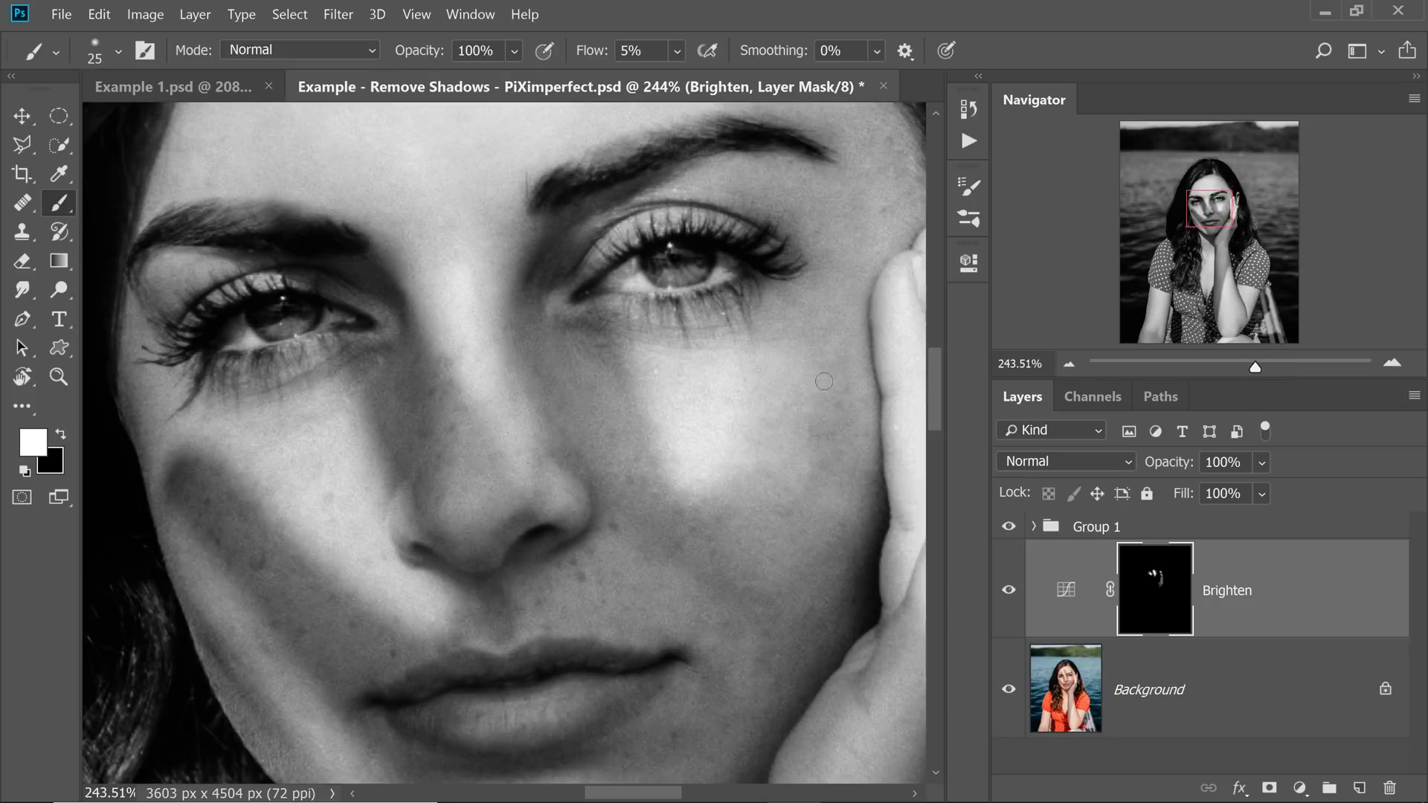
Even out the cheek tones beside the fingers on the Brighten mask, starting with a 9 px brush.
{"action": "scroll", "coordinate": [744, 424], "scroll_direction": "up", "scroll_amount": 1}
{"action": "key", "text": "bracketleft"}
{"action": "scroll", "coordinate": [740, 321], "scroll_direction": "up", "scroll_amount": 1}
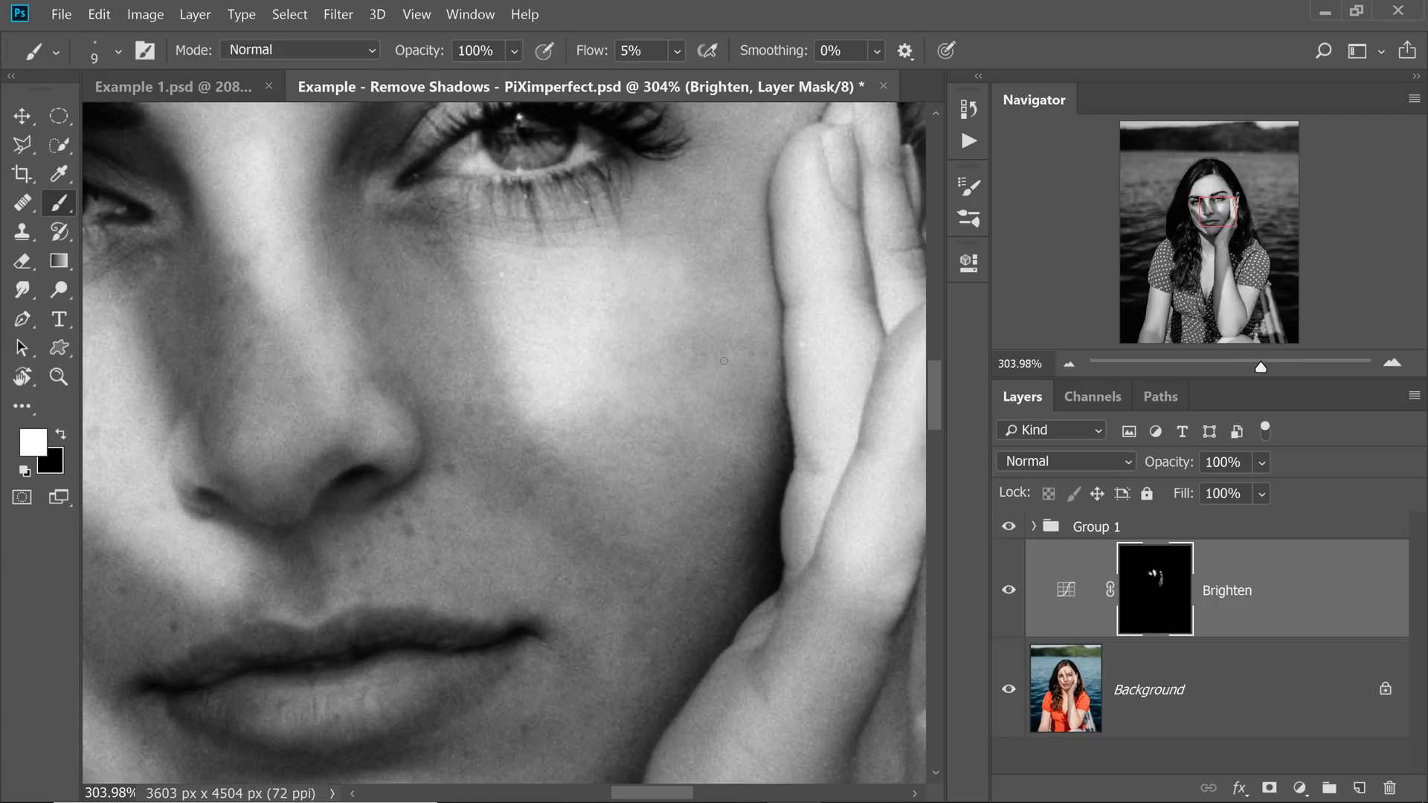
{"action": "scroll", "coordinate": [751, 309], "scroll_direction": "down", "scroll_amount": 1}
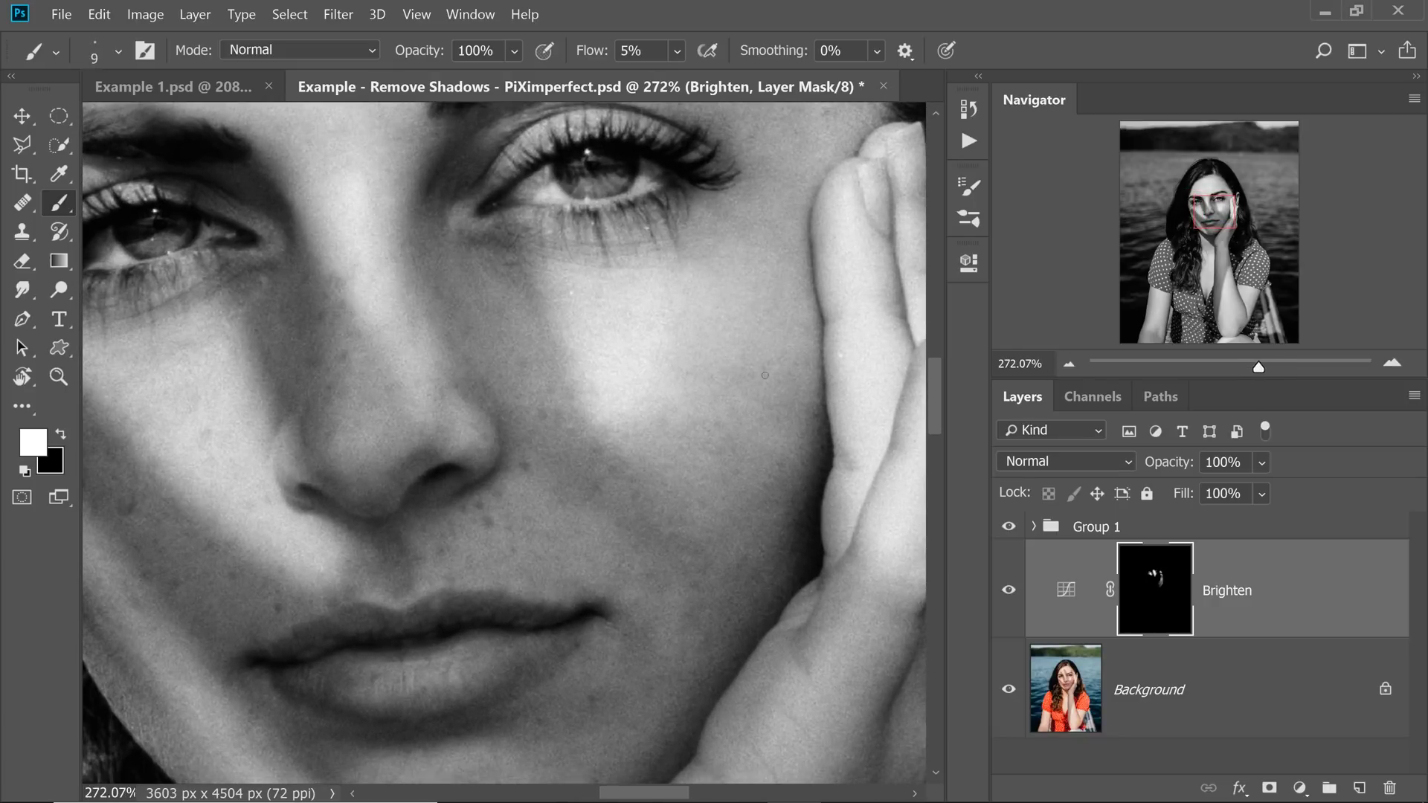
{"action": "left_click_drag", "start_coordinate": [744, 320], "coordinate": [806, 360]}
{"action": "scroll", "coordinate": [781, 335], "scroll_direction": "up", "scroll_amount": 1}
{"action": "scroll", "coordinate": [784, 350], "scroll_direction": "down", "scroll_amount": 1}
{"action": "key", "text": "bracketright"}
{"action": "key", "text": "bracketright"}
{"action": "scroll", "coordinate": [785, 335], "scroll_direction": "up", "scroll_amount": 1}
{"action": "scroll", "coordinate": [785, 294], "scroll_direction": "down", "scroll_amount": 2}
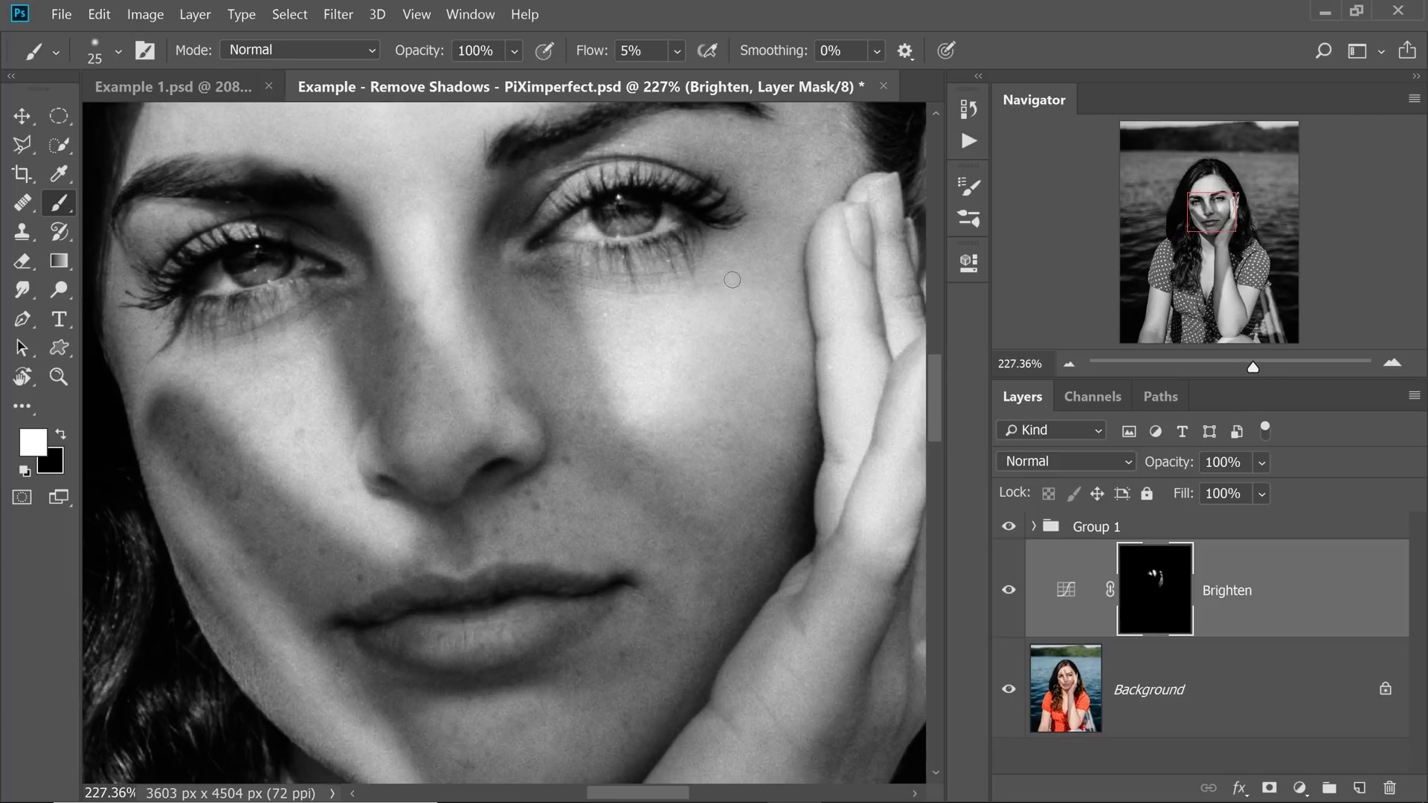
Refine the brightened skin just below the outer corner of the eye on the hand side.
{"action": "scroll", "coordinate": [759, 320], "scroll_direction": "up", "scroll_amount": 1}
{"action": "scroll", "coordinate": [729, 350], "scroll_direction": "down", "scroll_amount": 1}
{"action": "key", "text": "bracketleft"}
{"action": "key", "text": "bracketleft"}
{"action": "key", "text": "bracketleft"}
{"action": "key", "text": "bracketleft"}
{"action": "scroll", "coordinate": [690, 384], "scroll_direction": "up", "scroll_amount": 2}
{"action": "scroll", "coordinate": [691, 385], "scroll_direction": "down", "scroll_amount": 4}
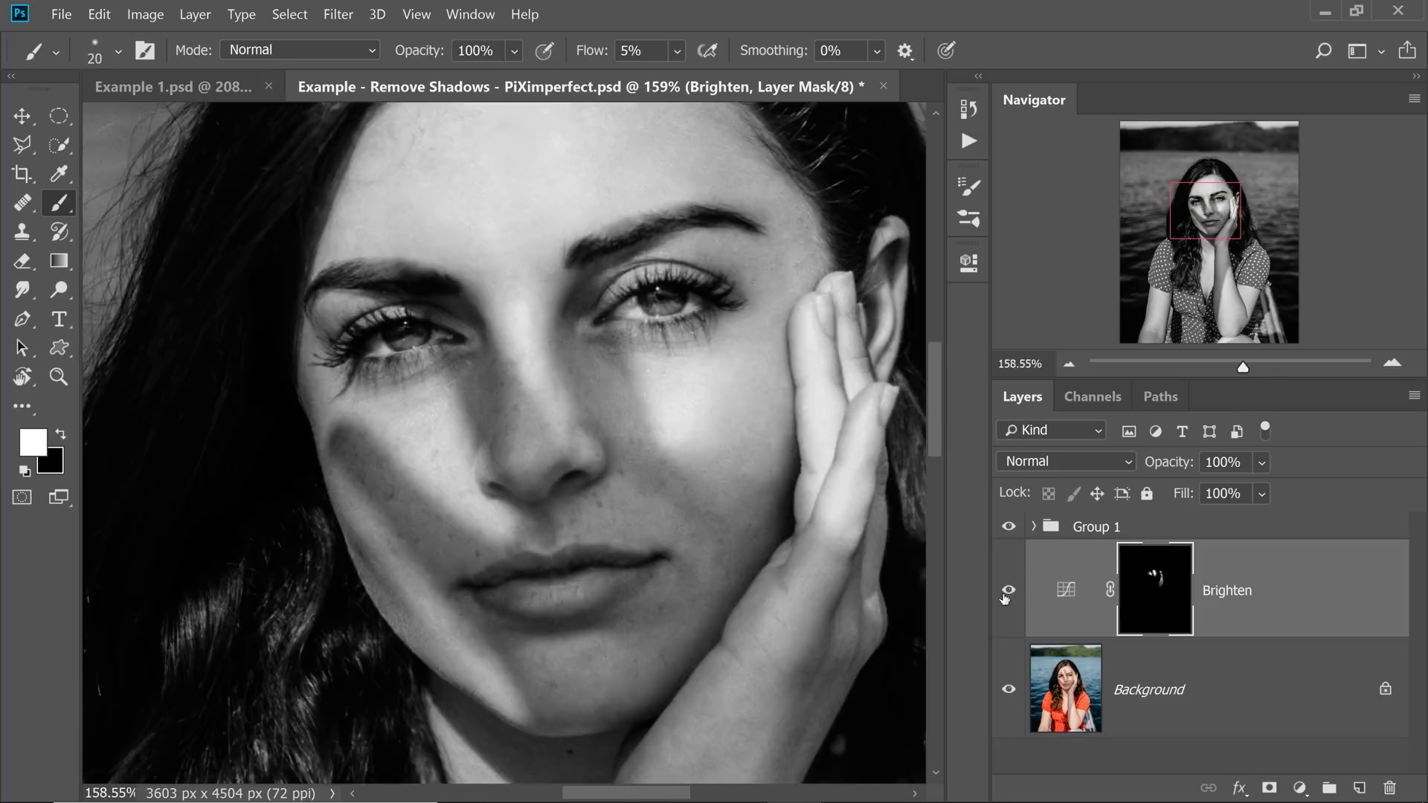
Brighten the upper end of the dark shadow patch on the hair-side cheek using small brushes from 9 to 20 px.
{"action": "key", "text": "bracketright"}
{"action": "key", "text": "bracketright"}
{"action": "scroll", "coordinate": [483, 424], "scroll_direction": "up", "scroll_amount": 6}
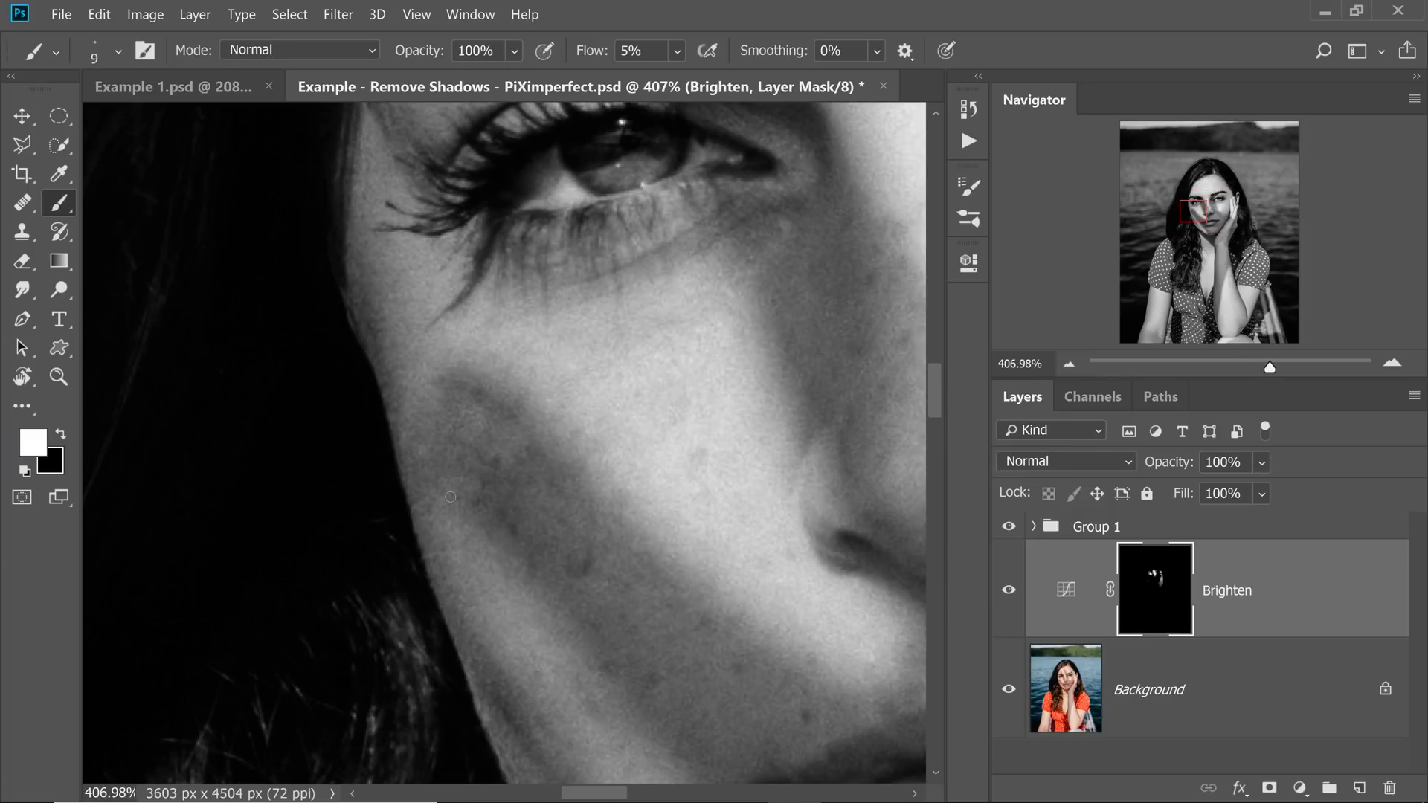
{"action": "scroll", "coordinate": [446, 439], "scroll_direction": "down", "scroll_amount": 3}
{"action": "key", "text": "bracketleft"}
{"action": "key", "text": "bracketleft"}
{"action": "scroll", "coordinate": [631, 438], "scroll_direction": "up", "scroll_amount": 1}
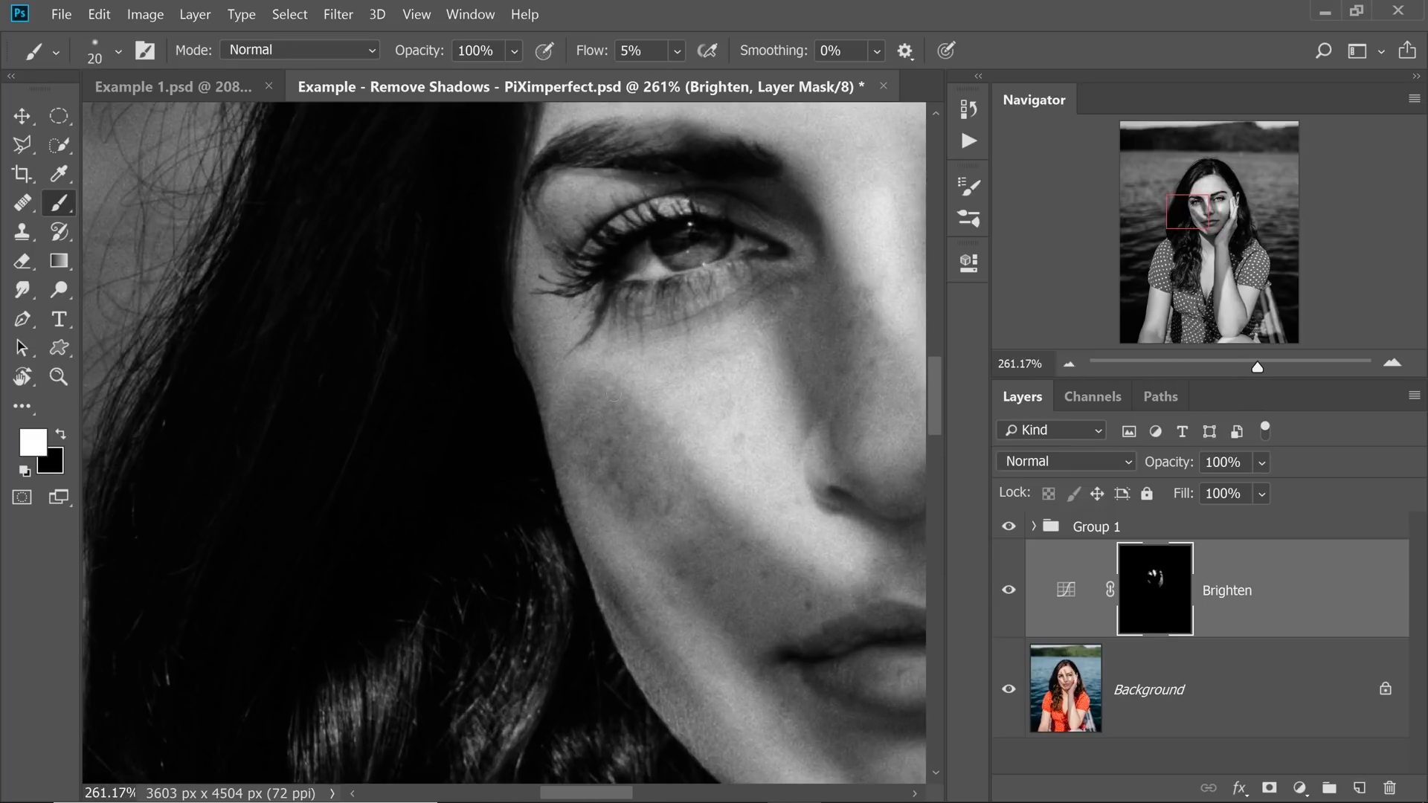
Paint the Brighten mask over the middle of the hair-side cheek shadow with 15 to 20 px brushes.
{"action": "key", "text": "bracketright"}
{"action": "key", "text": "bracketright"}
{"action": "key", "text": "bracketright"}
{"action": "key", "text": "bracketright"}
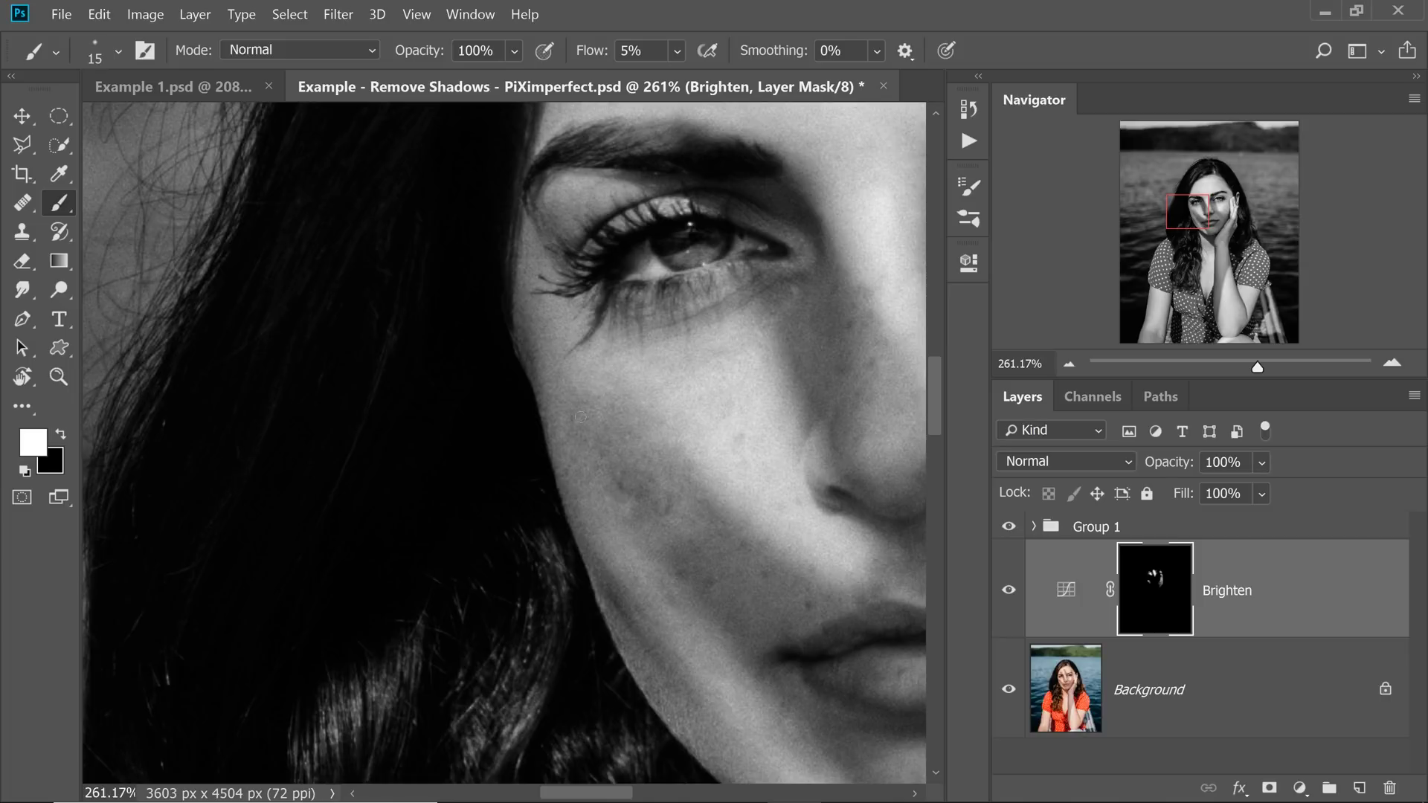
{"action": "scroll", "coordinate": [585, 419], "scroll_direction": "up", "scroll_amount": 1}
{"action": "key", "text": "bracketright"}
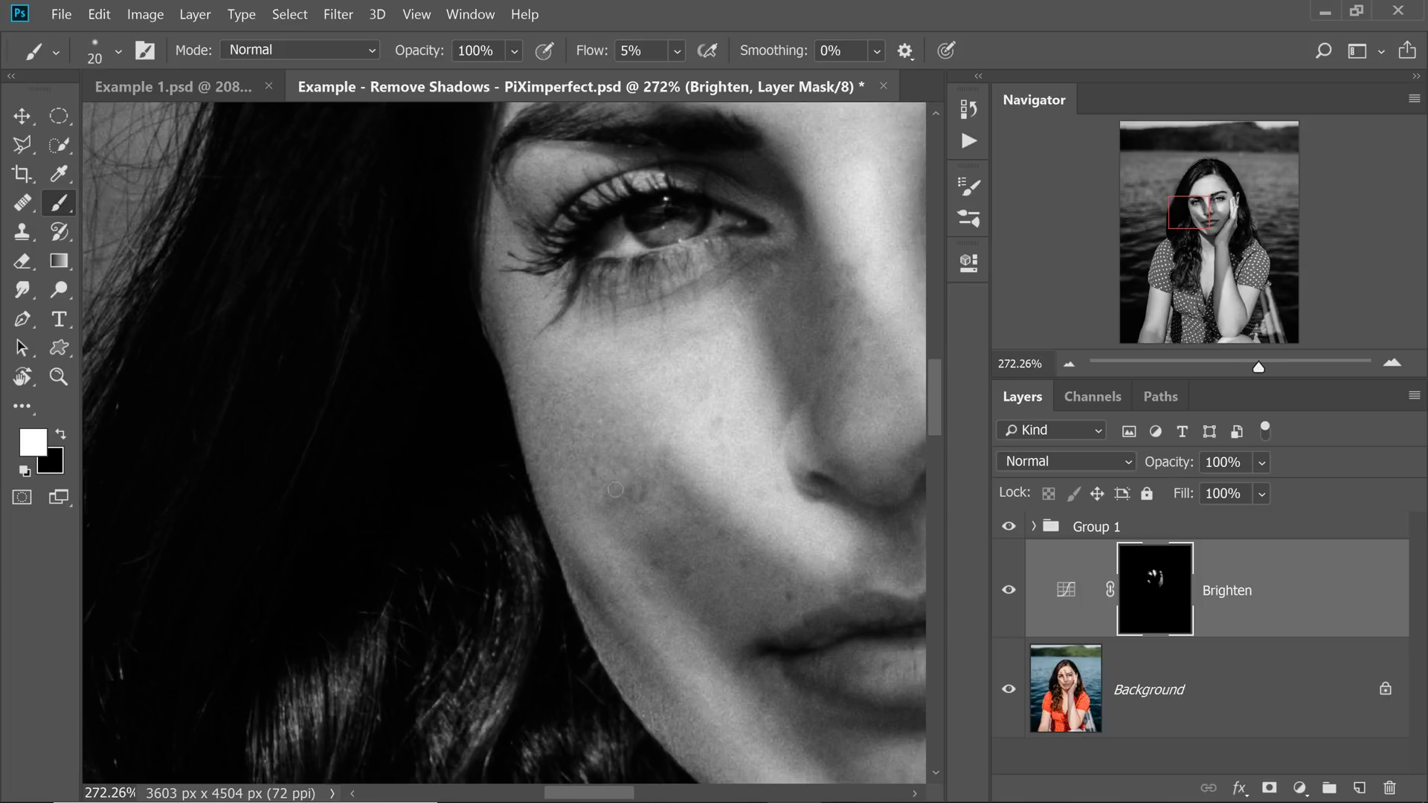
Extend the brightening down the hair-side cheek shadow toward the mouth corner.
{"action": "key", "text": "bracketright"}
{"action": "key", "text": "bracketright"}
{"action": "key", "text": "bracketright"}
{"action": "mouse_move", "coordinate": [660, 454]}
{"action": "left_mouse_down"}
{"action": "mouse_move", "coordinate": [707, 510]}
{"action": "mouse_move", "coordinate": [662, 504]}
{"action": "left_mouse_up"}
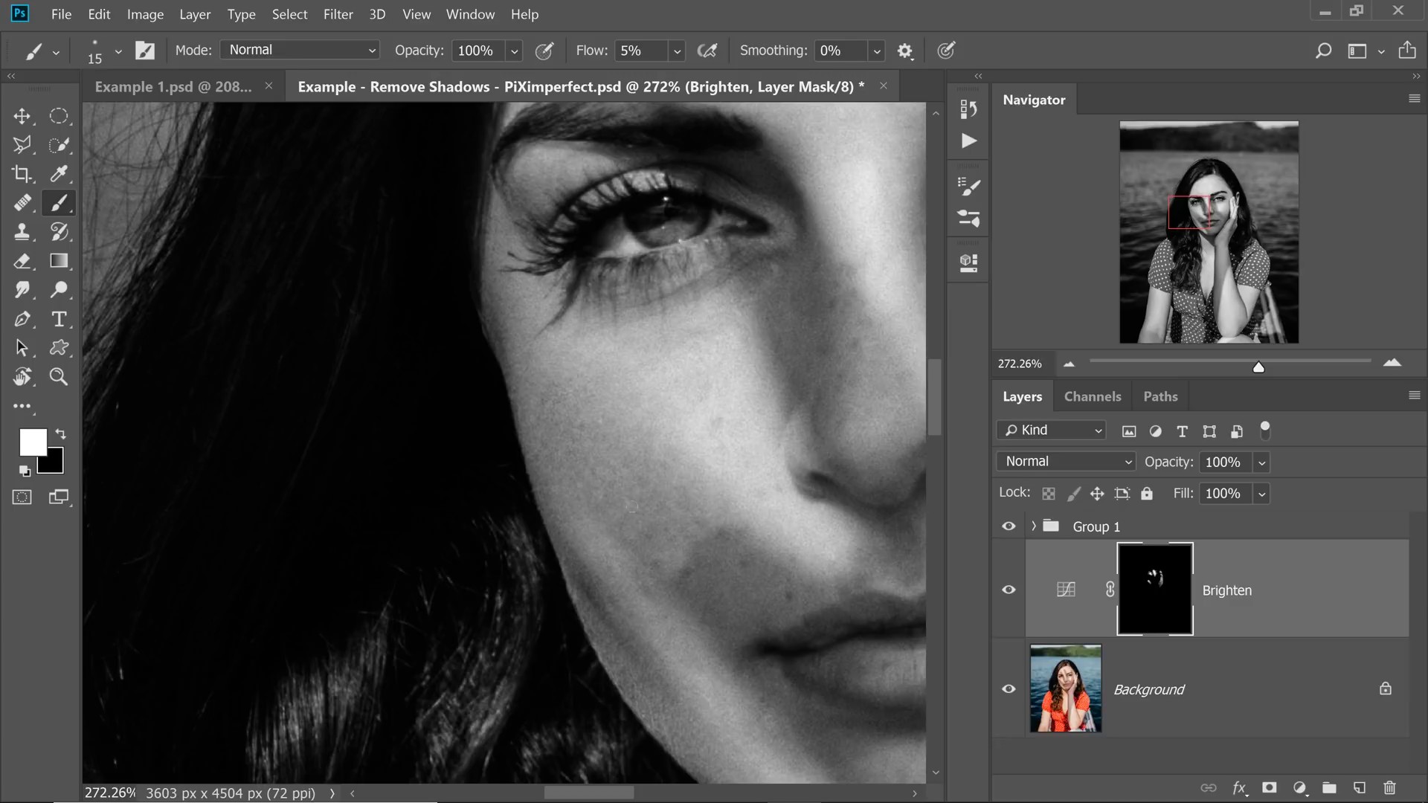
{"action": "key", "text": "bracketright"}
{"action": "key", "text": "bracketright"}
{"action": "key", "text": "bracketright"}
{"action": "left_click_drag", "start_coordinate": [720, 554], "coordinate": [506, 520]}
Refine the hair-side cheek with a 9 px brush, then hide and reshow the Brighten layer to compare.
{"action": "scroll", "coordinate": [505, 520], "scroll_direction": "up", "scroll_amount": 3}
{"action": "key", "text": "bracketleft"}
{"action": "key", "text": "bracketleft"}
{"action": "key", "text": "bracketleft"}
{"action": "key", "text": "bracketleft"}
{"action": "key", "text": "bracketleft"}
{"action": "key", "text": "bracketleft"}
{"action": "key", "text": "bracketleft"}
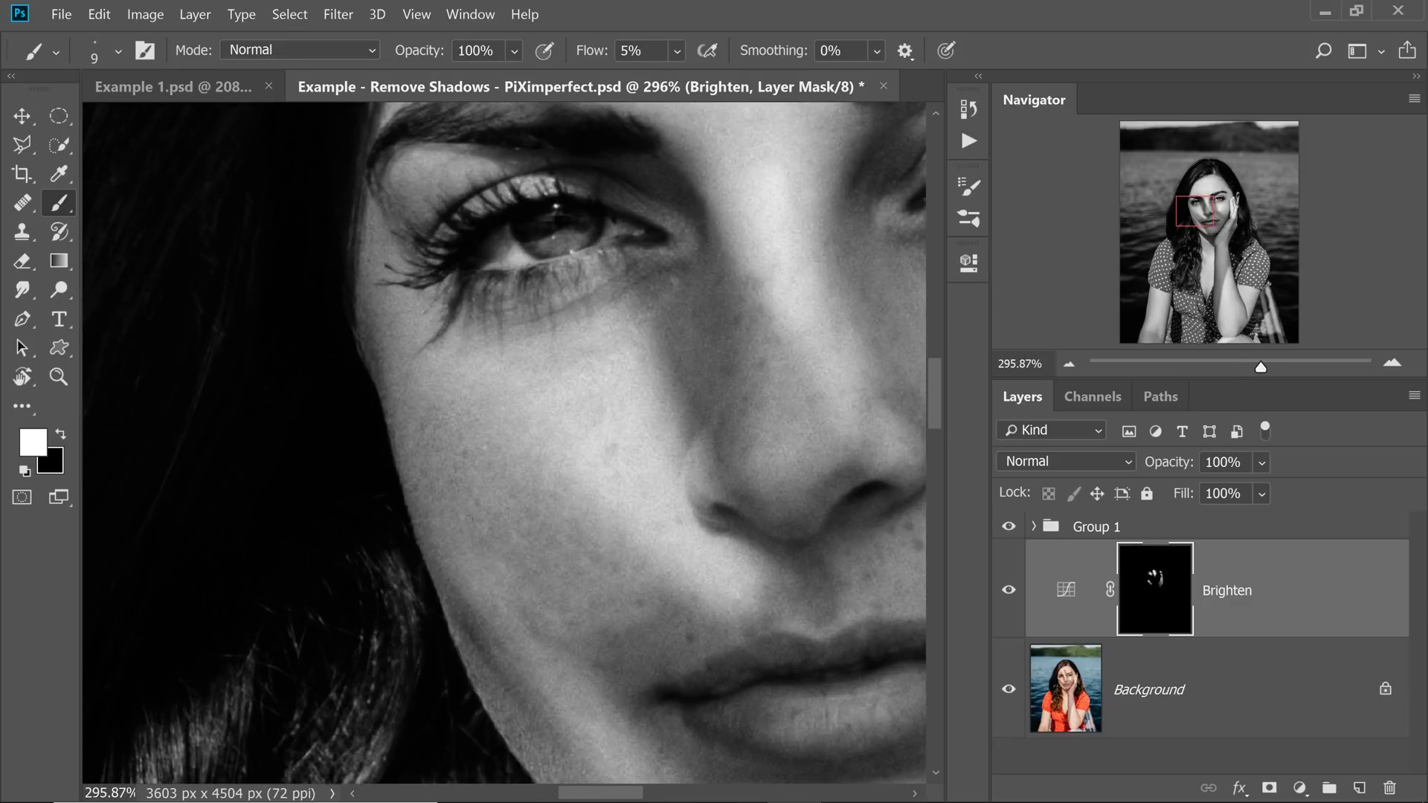
{"action": "left_click", "coordinate": [1009, 590]}
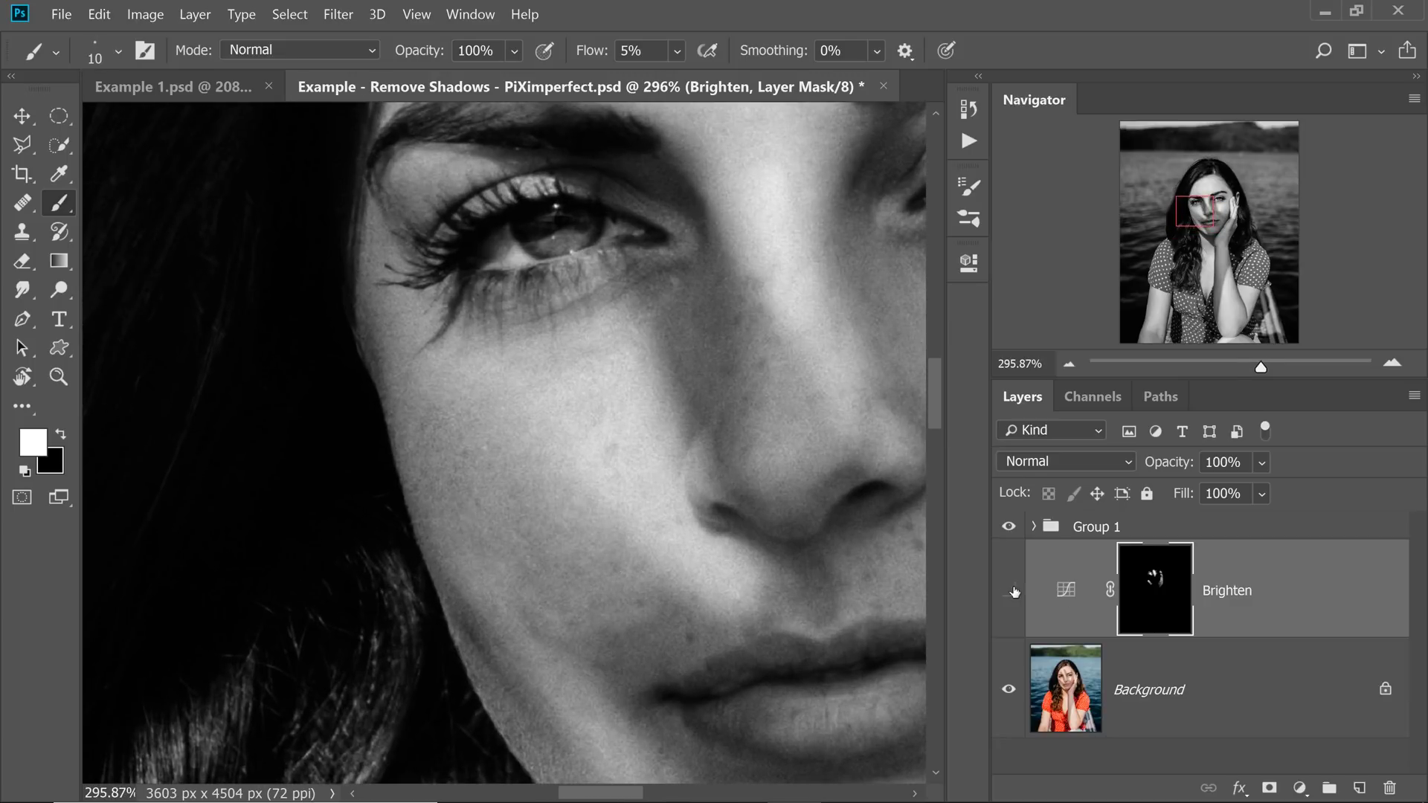
{"action": "left_click", "coordinate": [1009, 591]}
Brighten the remaining shadow between the nostril and mouth corner on the hair side with 15 to 20 px brushes.
{"action": "scroll", "coordinate": [528, 541], "scroll_direction": "up", "scroll_amount": 5}
{"action": "scroll", "coordinate": [530, 422], "scroll_direction": "down", "scroll_amount": 4}
{"action": "key", "text": "bracketright"}
{"action": "key", "text": "bracketright"}
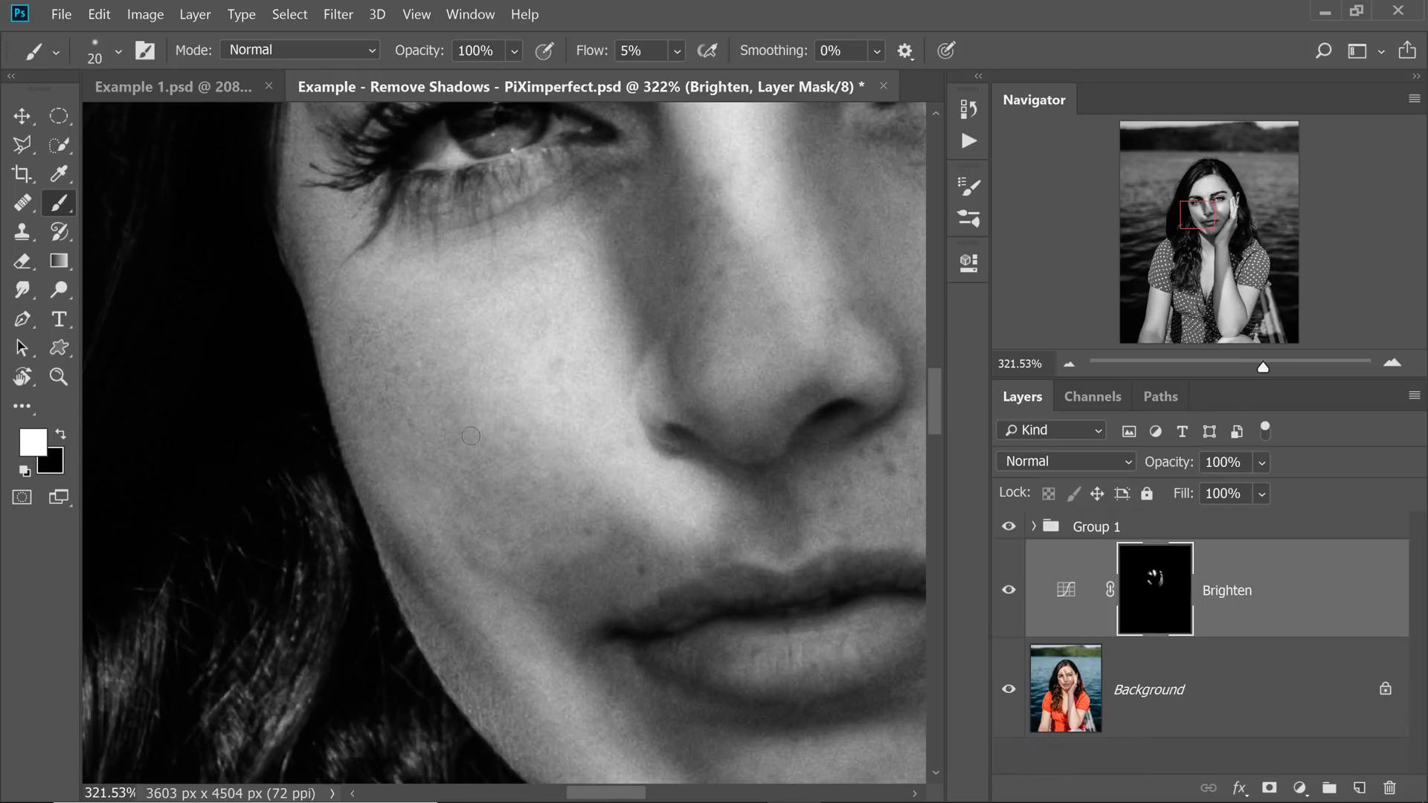
{"action": "key", "text": "bracketright"}
{"action": "scroll", "coordinate": [636, 497], "scroll_direction": "left", "scroll_amount": 1}
{"action": "mouse_move", "coordinate": [642, 547]}
{"action": "left_mouse_down"}
{"action": "mouse_move", "coordinate": [606, 509]}
{"action": "mouse_move", "coordinate": [570, 563]}
{"action": "mouse_move", "coordinate": [586, 539]}
{"action": "left_mouse_up"}
{"action": "scroll", "coordinate": [594, 524], "scroll_direction": "up", "scroll_amount": 1}
{"action": "key", "text": "bracketright"}
{"action": "key", "text": "bracketleft"}
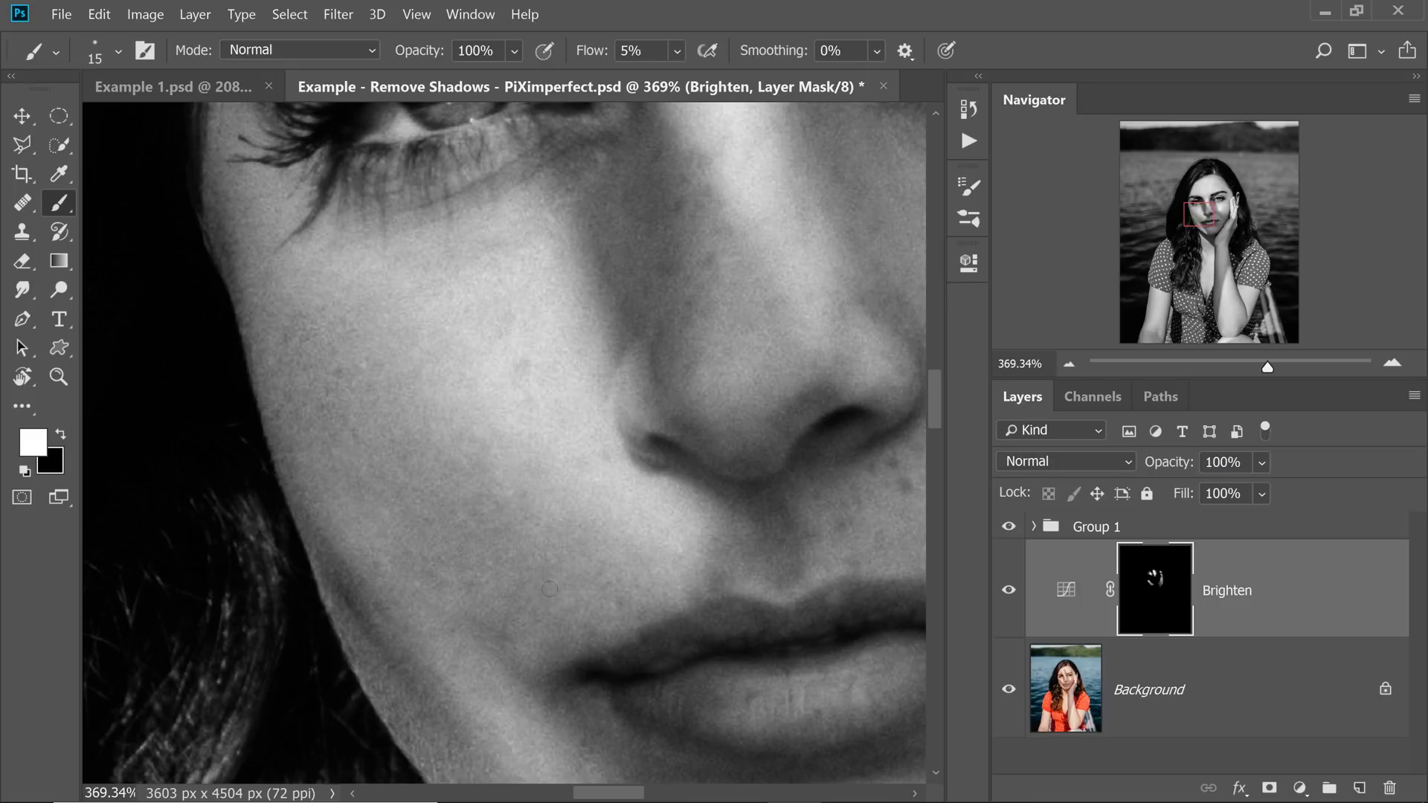
Blend the lower hair-side cheek along the jawline, enlarging the brush from 20 to 30 px.
{"action": "scroll", "coordinate": [595, 562], "scroll_direction": "down", "scroll_amount": 8}
{"action": "scroll", "coordinate": [565, 575], "scroll_direction": "up", "scroll_amount": 7}
{"action": "scroll", "coordinate": [565, 575], "scroll_direction": "down", "scroll_amount": 8}
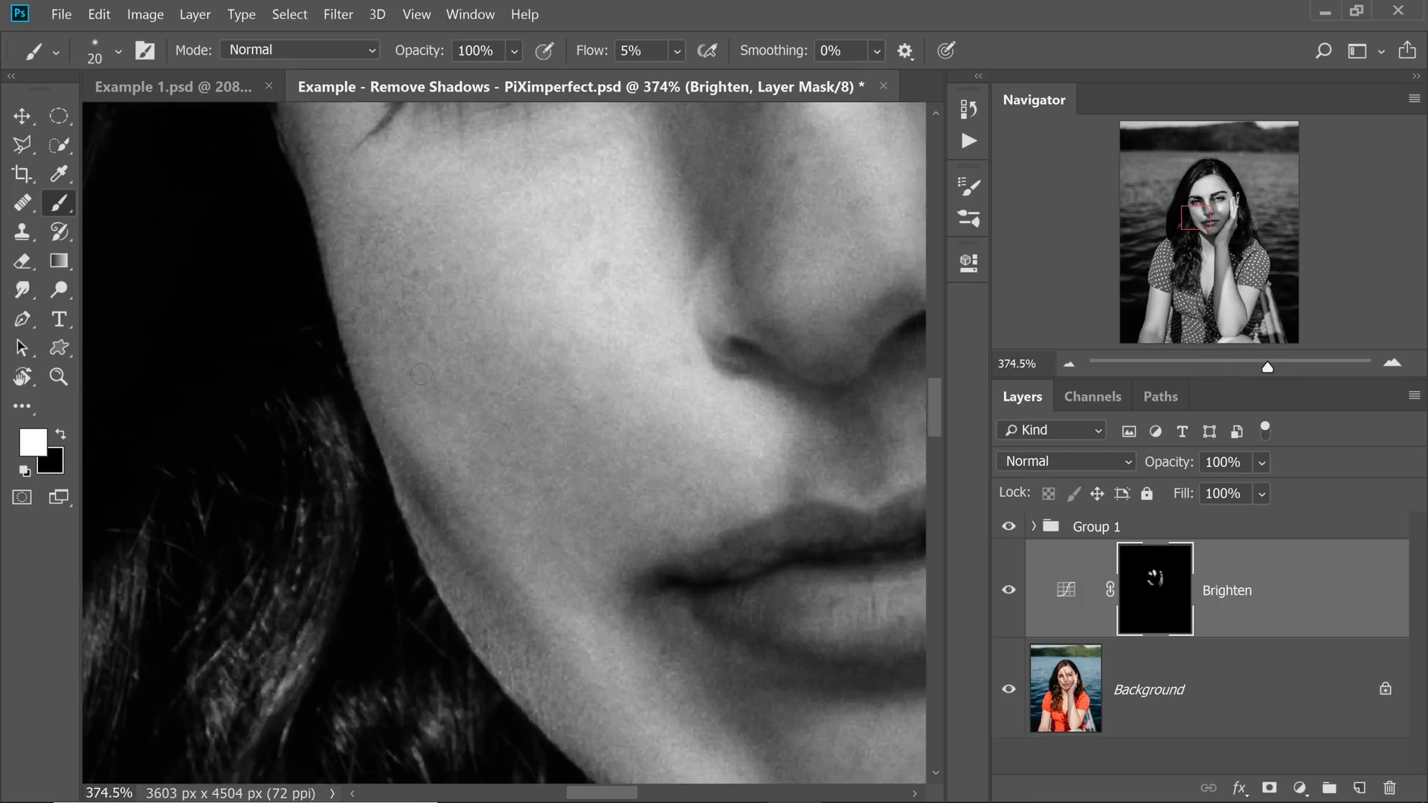
{"action": "key", "text": "bracketright"}
{"action": "key", "text": "bracketright"}
{"action": "key", "text": "bracketright"}
{"action": "key", "text": "bracketright"}
{"action": "key", "text": "bracketright"}
{"action": "key", "text": "bracketright"}
{"action": "key", "text": "bracketright"}
{"action": "key", "text": "bracketright"}
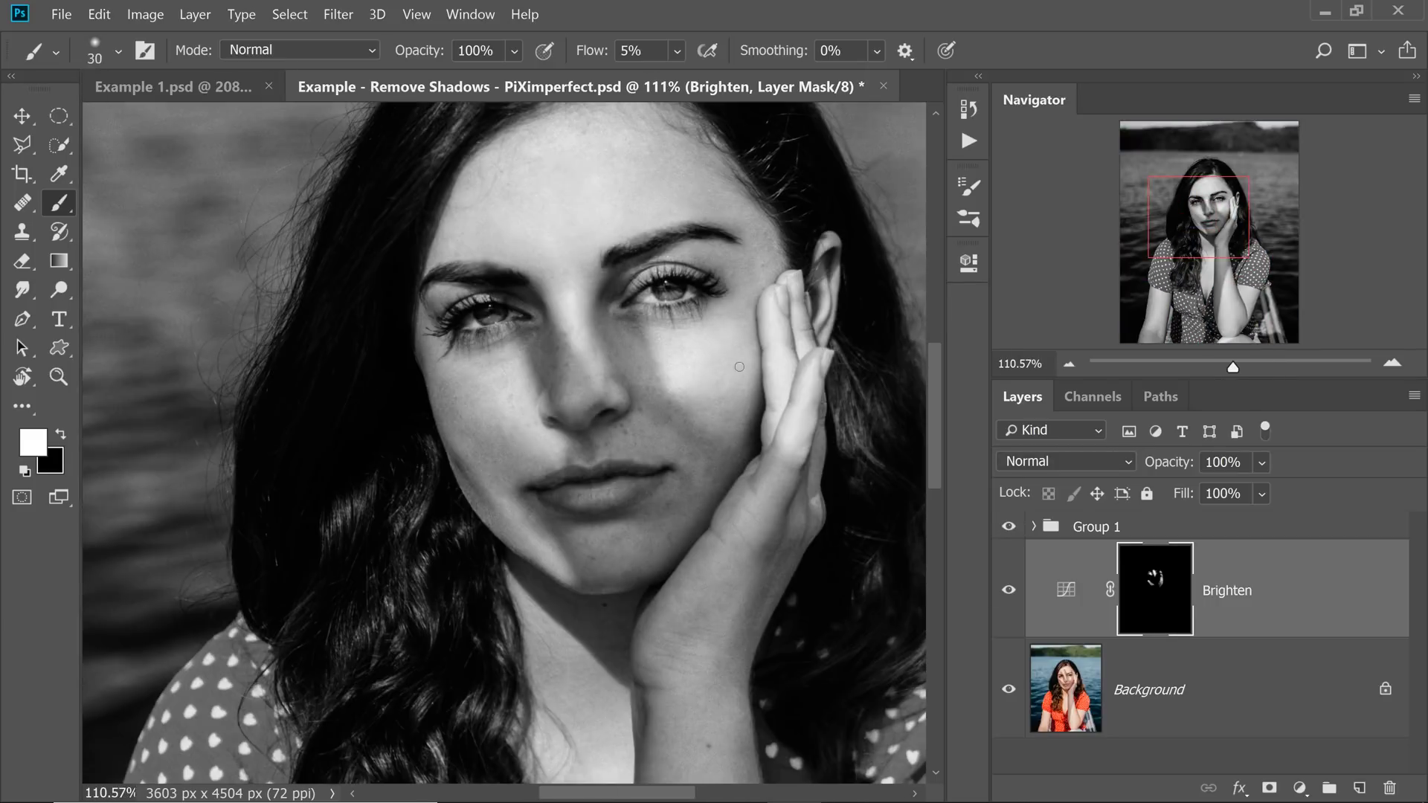
Touch up the bright patch on the hand-side cheek using black at 30 px, then restore white as the painting color.
{"action": "scroll", "coordinate": [726, 419], "scroll_direction": "down", "scroll_amount": 2}
{"action": "key", "text": "bracketleft"}
{"action": "key", "text": "bracketleft"}
{"action": "scroll", "coordinate": [736, 357], "scroll_direction": "up", "scroll_amount": 1}
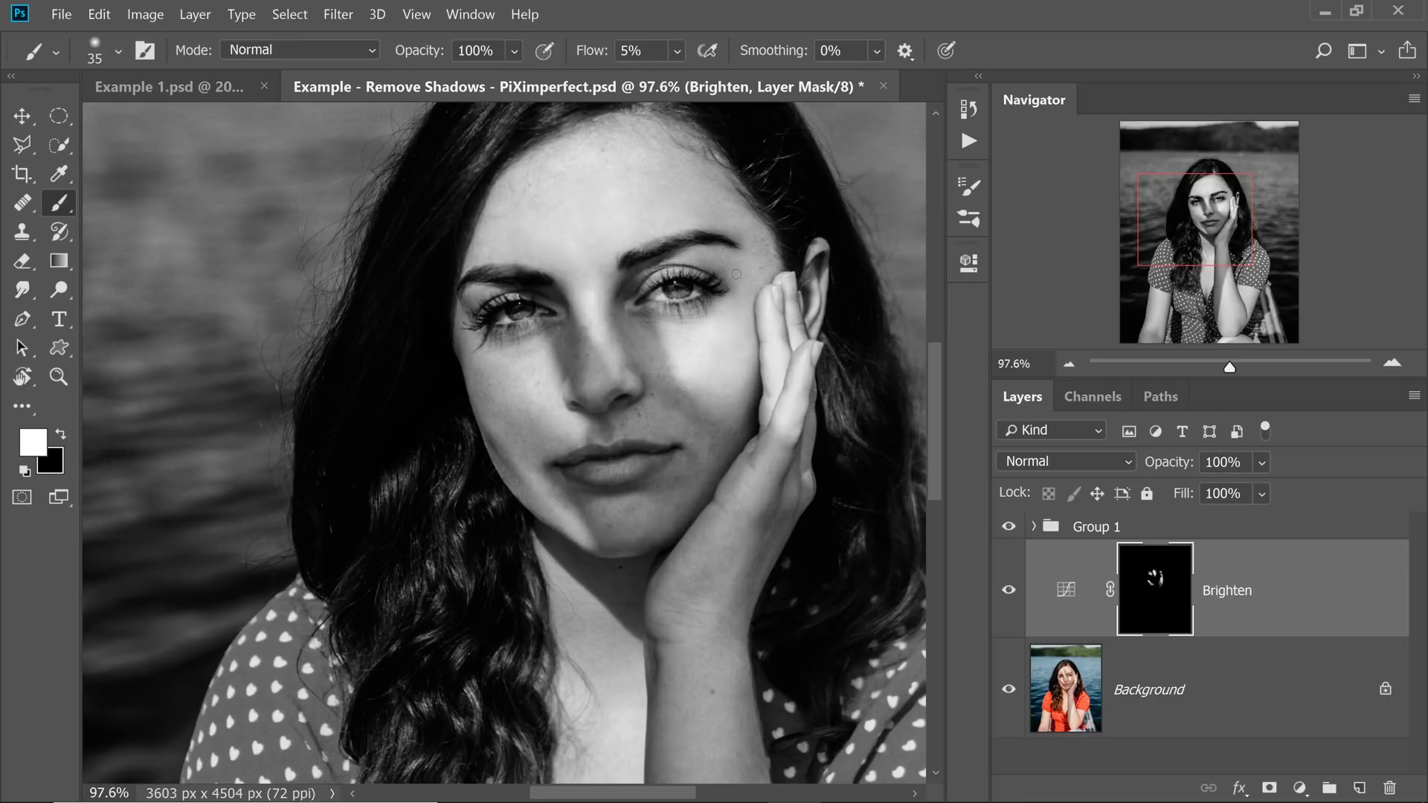
{"action": "scroll", "coordinate": [744, 312], "scroll_direction": "up", "scroll_amount": 5}
{"action": "scroll", "coordinate": [795, 425], "scroll_direction": "down", "scroll_amount": 2}
{"action": "key", "text": "bracketleft"}
{"action": "key", "text": "x"}
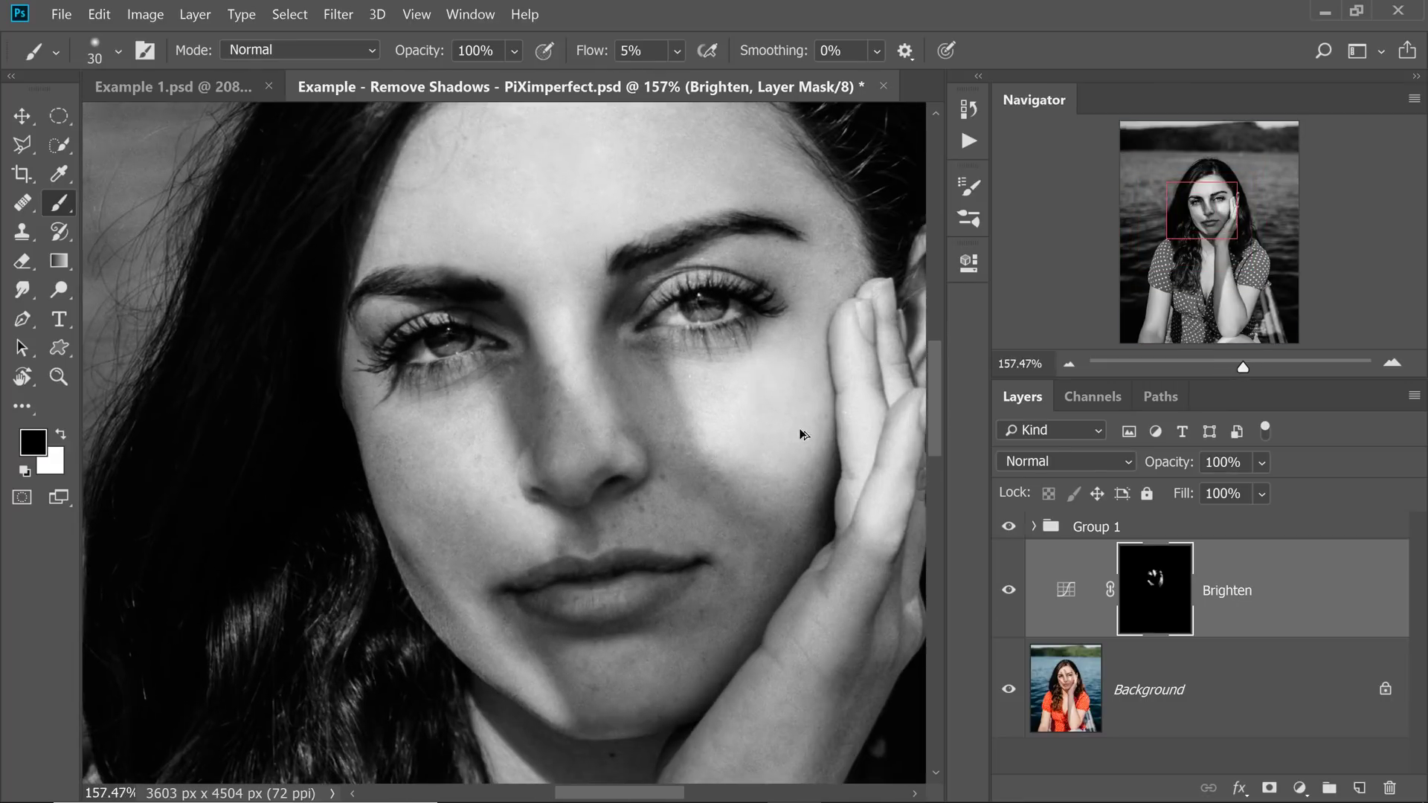
{"action": "scroll", "coordinate": [795, 424], "scroll_direction": "down", "scroll_amount": 3}
{"action": "key", "text": "x"}
{"action": "scroll", "coordinate": [610, 414], "scroll_direction": "up", "scroll_amount": 3}
{"action": "key", "text": "bracketleft"}
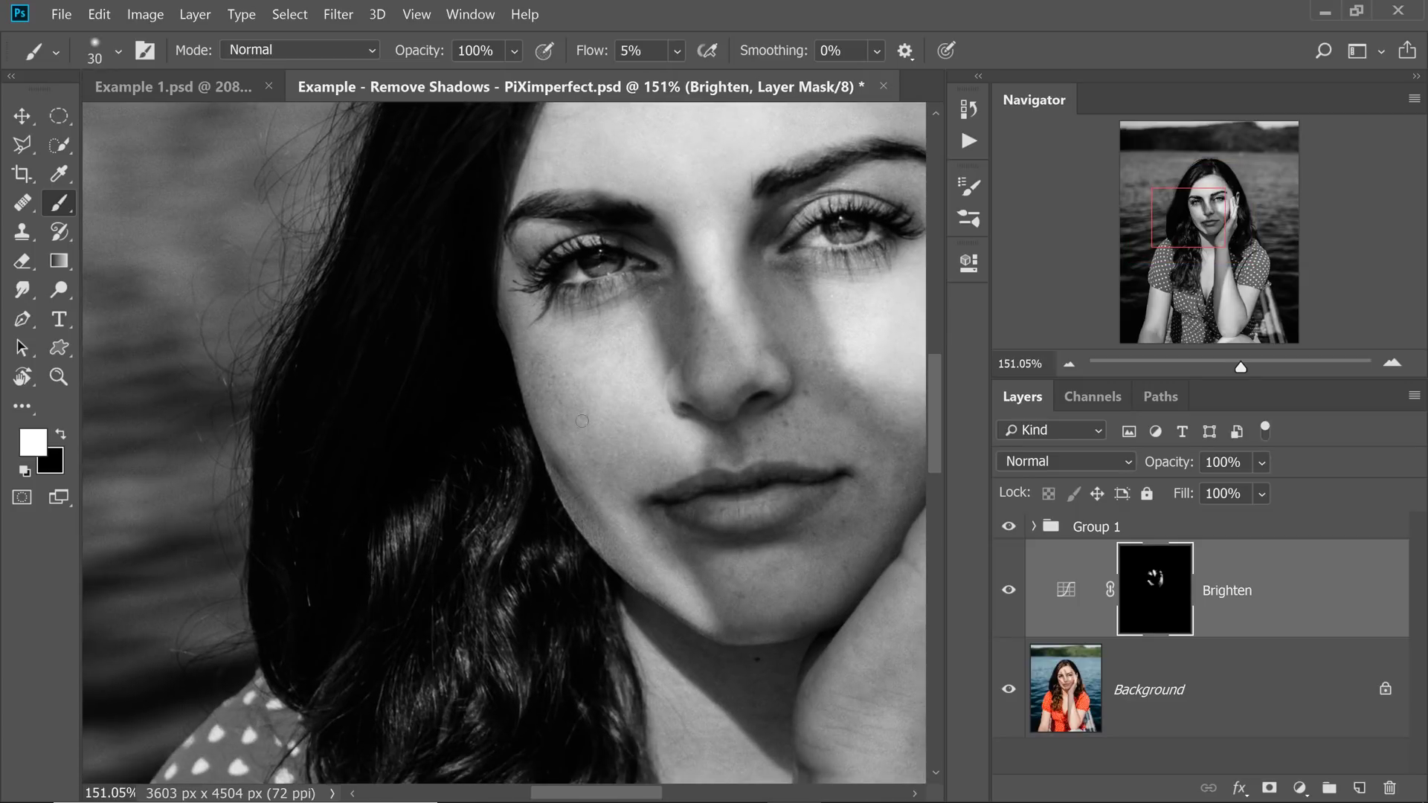
Brighten the shadow between the nose and the hand-side cheek with a small brush of about 16 px.
{"action": "scroll", "coordinate": [608, 455], "scroll_direction": "up", "scroll_amount": 3}
{"action": "key", "text": "bracketleft"}
{"action": "key", "text": "bracketleft"}
{"action": "scroll", "coordinate": [735, 448], "scroll_direction": "up", "scroll_amount": 2}
{"action": "scroll", "coordinate": [632, 416], "scroll_direction": "down", "scroll_amount": 1}
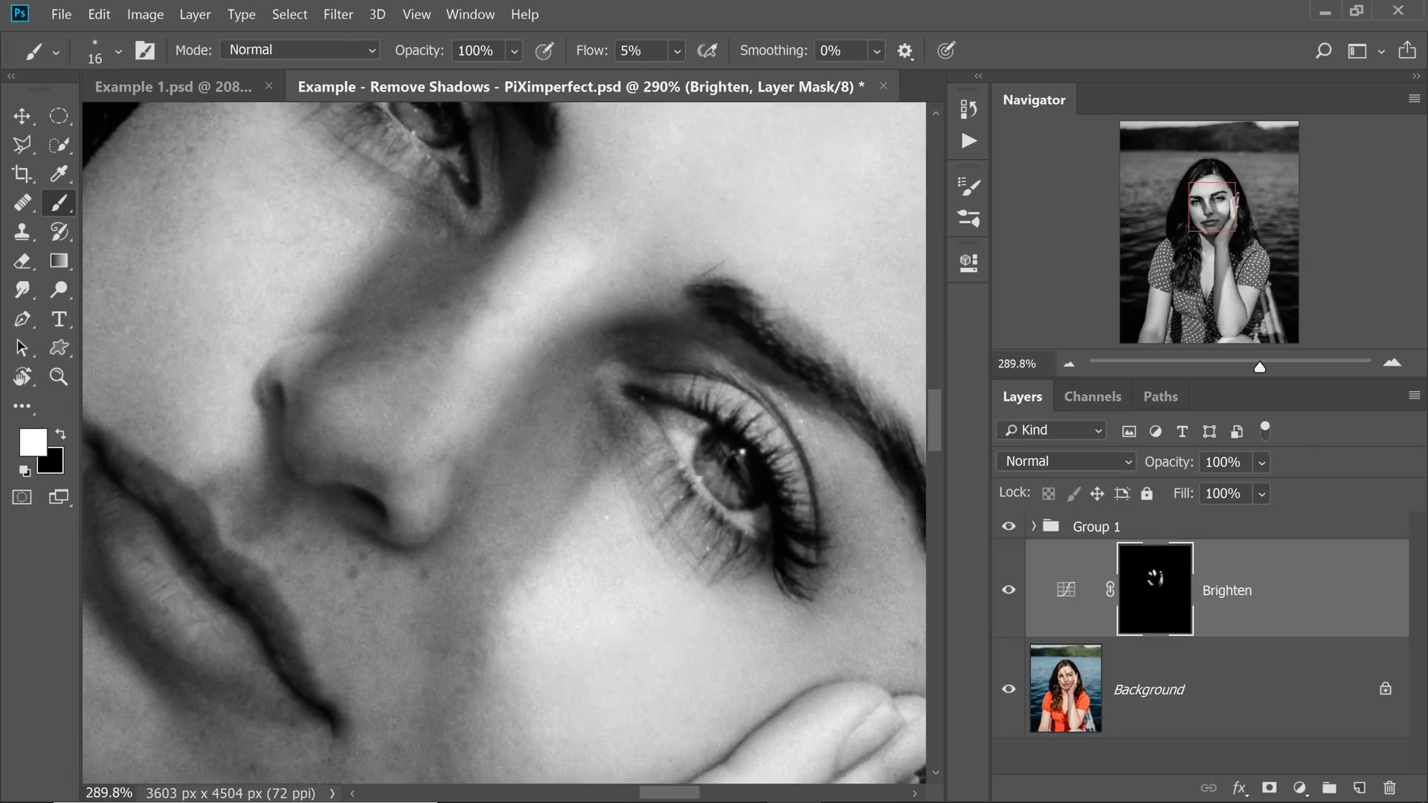
{"action": "scroll", "coordinate": [595, 417], "scroll_direction": "up", "scroll_amount": 1}
{"action": "key", "text": "bracketleft"}
{"action": "key", "text": "bracketleft"}
{"action": "mouse_move", "coordinate": [501, 390]}
{"action": "left_mouse_down"}
{"action": "mouse_move", "coordinate": [578, 416]}
{"action": "mouse_move", "coordinate": [456, 505]}
{"action": "mouse_move", "coordinate": [505, 454]}
{"action": "left_mouse_up"}
Soften the shadow edge below the inner corner of the hand-side eye, restoring the upright view.
{"action": "scroll", "coordinate": [527, 395], "scroll_direction": "up", "scroll_amount": 2}
{"action": "key", "text": "bracketleft"}
{"action": "scroll", "coordinate": [571, 413], "scroll_direction": "down", "scroll_amount": 1}
{"action": "key", "text": "bracketright"}
{"action": "key", "text": "Escape"}
{"action": "scroll", "coordinate": [476, 416], "scroll_direction": "up", "scroll_amount": 4}
{"action": "scroll", "coordinate": [543, 308], "scroll_direction": "down", "scroll_amount": 5}
{"action": "key", "text": "bracketright"}
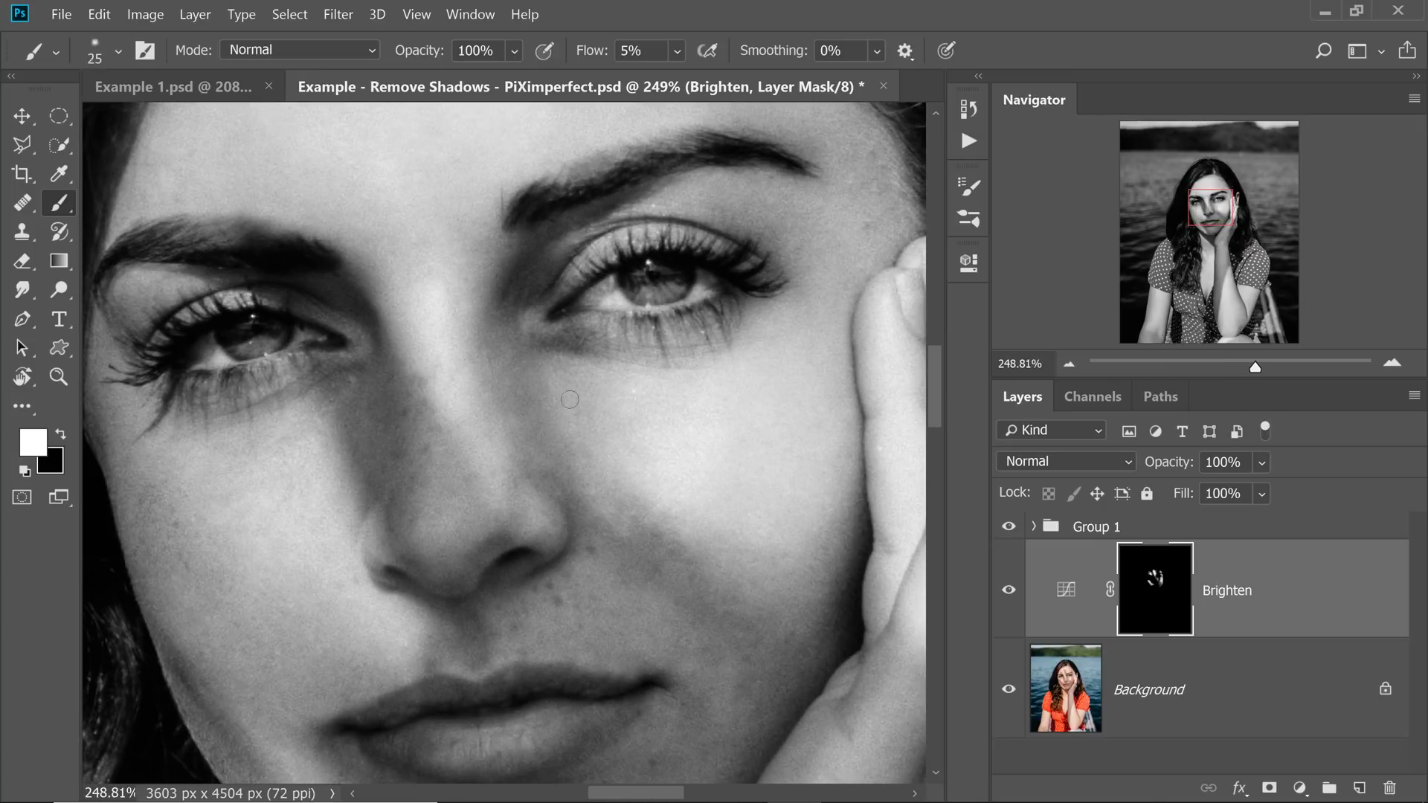
Blend the side of the nose into the hand-side cheek with 20 to 25 px brushes.
{"action": "mouse_move", "coordinate": [476, 446]}
{"action": "left_mouse_down"}
{"action": "mouse_move", "coordinate": [510, 421]}
{"action": "mouse_move", "coordinate": [447, 421]}
{"action": "left_mouse_up"}
{"action": "left_click_drag", "start_coordinate": [550, 413], "coordinate": [584, 413]}
{"action": "key", "text": "bracketright"}
{"action": "key", "text": "bracketright"}
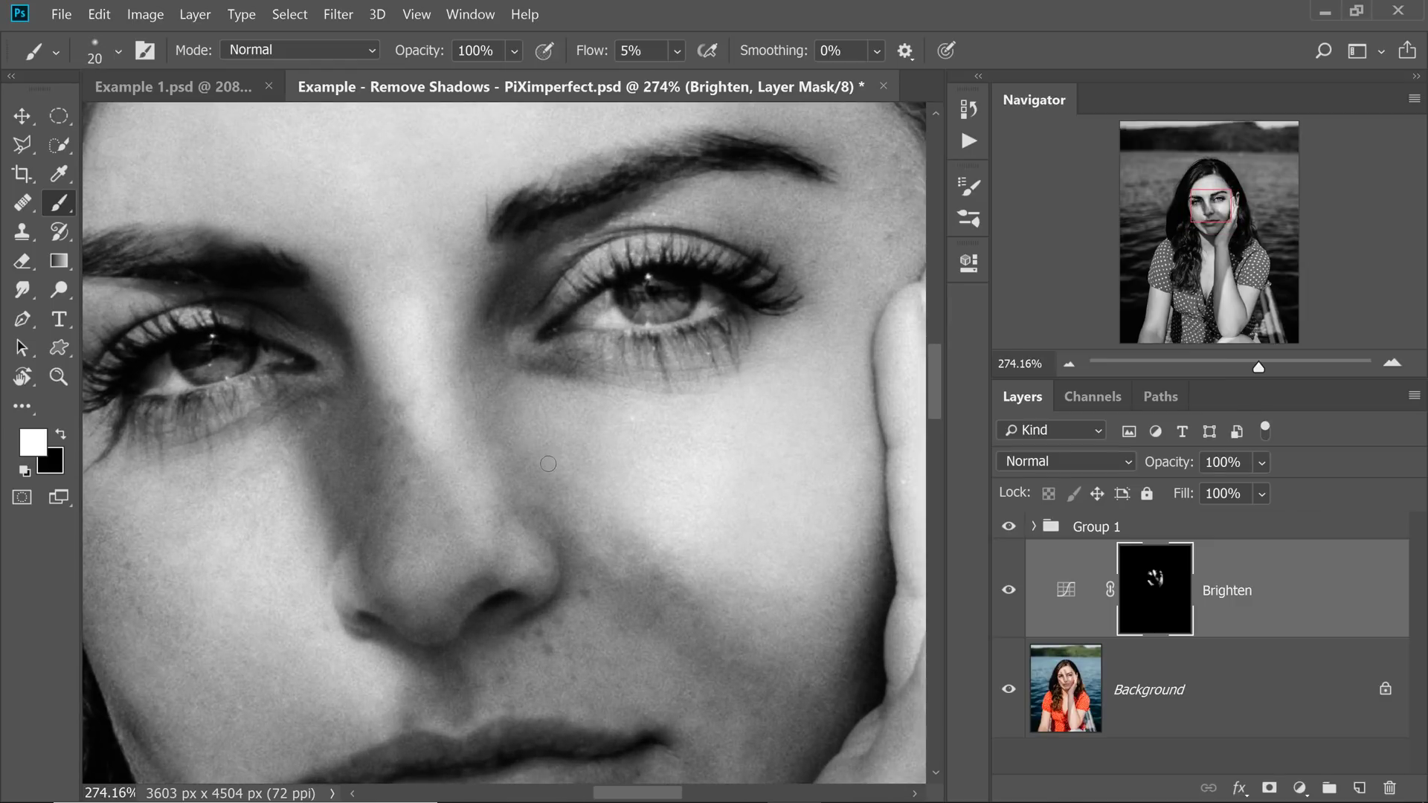
{"action": "key", "text": "bracketleft"}
Lighten the shadow around the inner corner of the hand-side eye with brushes from 9 to 20 px.
{"action": "scroll", "coordinate": [604, 388], "scroll_direction": "up", "scroll_amount": 5}
{"action": "scroll", "coordinate": [567, 380], "scroll_direction": "down", "scroll_amount": 6}
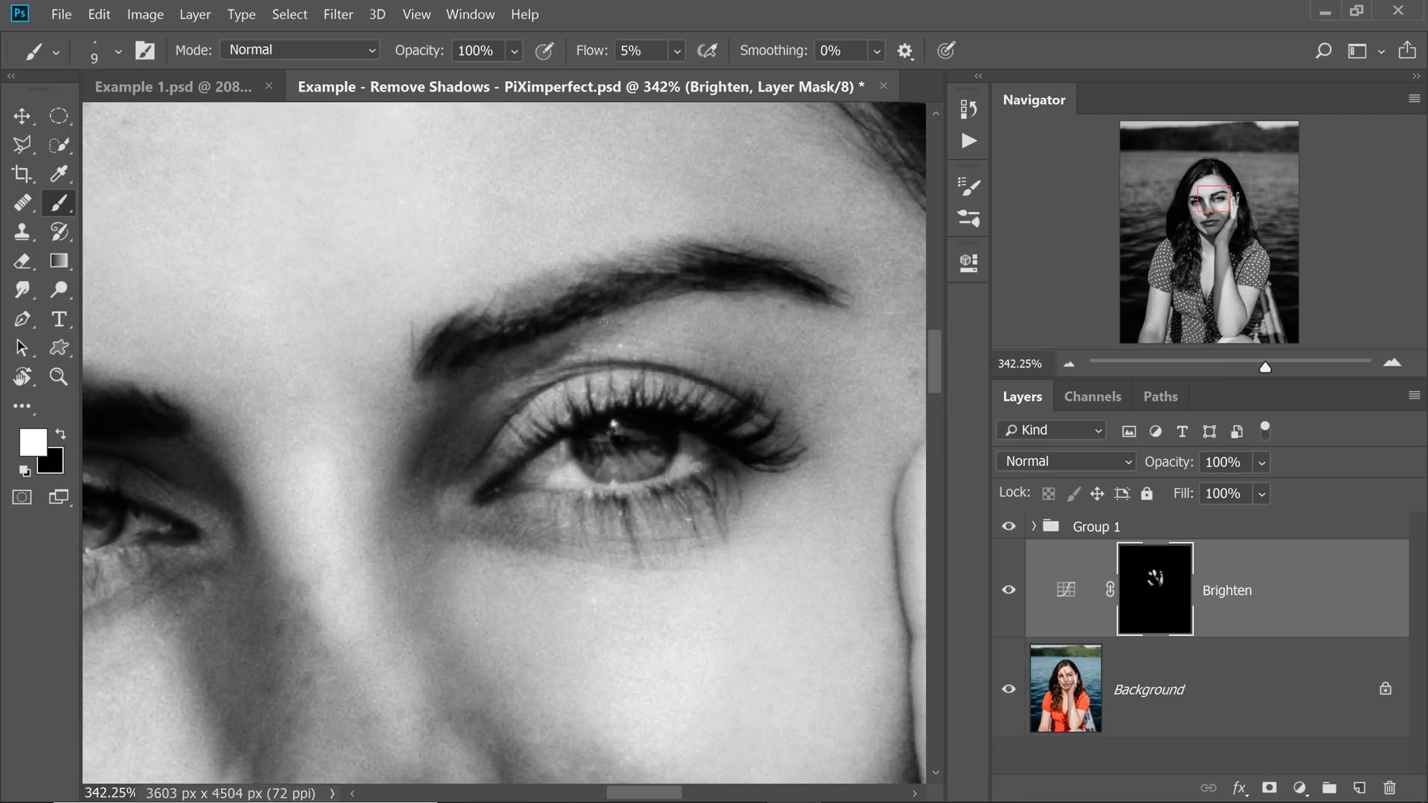
{"action": "key", "text": "bracketright"}
{"action": "key", "text": "bracketright"}
{"action": "key", "text": "bracketright"}
{"action": "key", "text": "bracketright"}
{"action": "scroll", "coordinate": [595, 333], "scroll_direction": "down", "scroll_amount": 8}
{"action": "scroll", "coordinate": [506, 410], "scroll_direction": "up", "scroll_amount": 4}
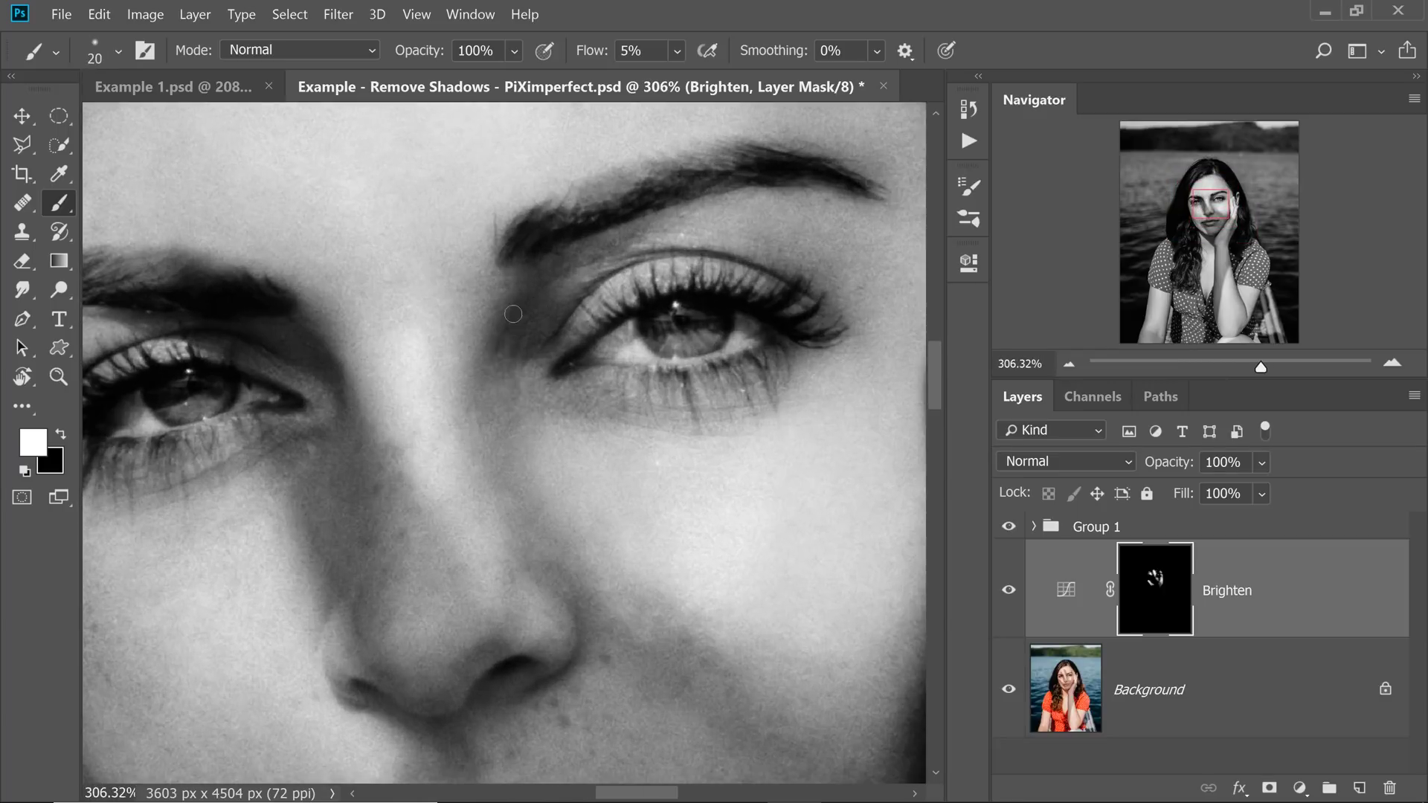
Brighten the shadow between the inner end of the hand-side brow and the nose bridge with a 15 px brush.
{"action": "scroll", "coordinate": [512, 376], "scroll_direction": "down", "scroll_amount": 5}
{"action": "scroll", "coordinate": [500, 377], "scroll_direction": "up", "scroll_amount": 3}
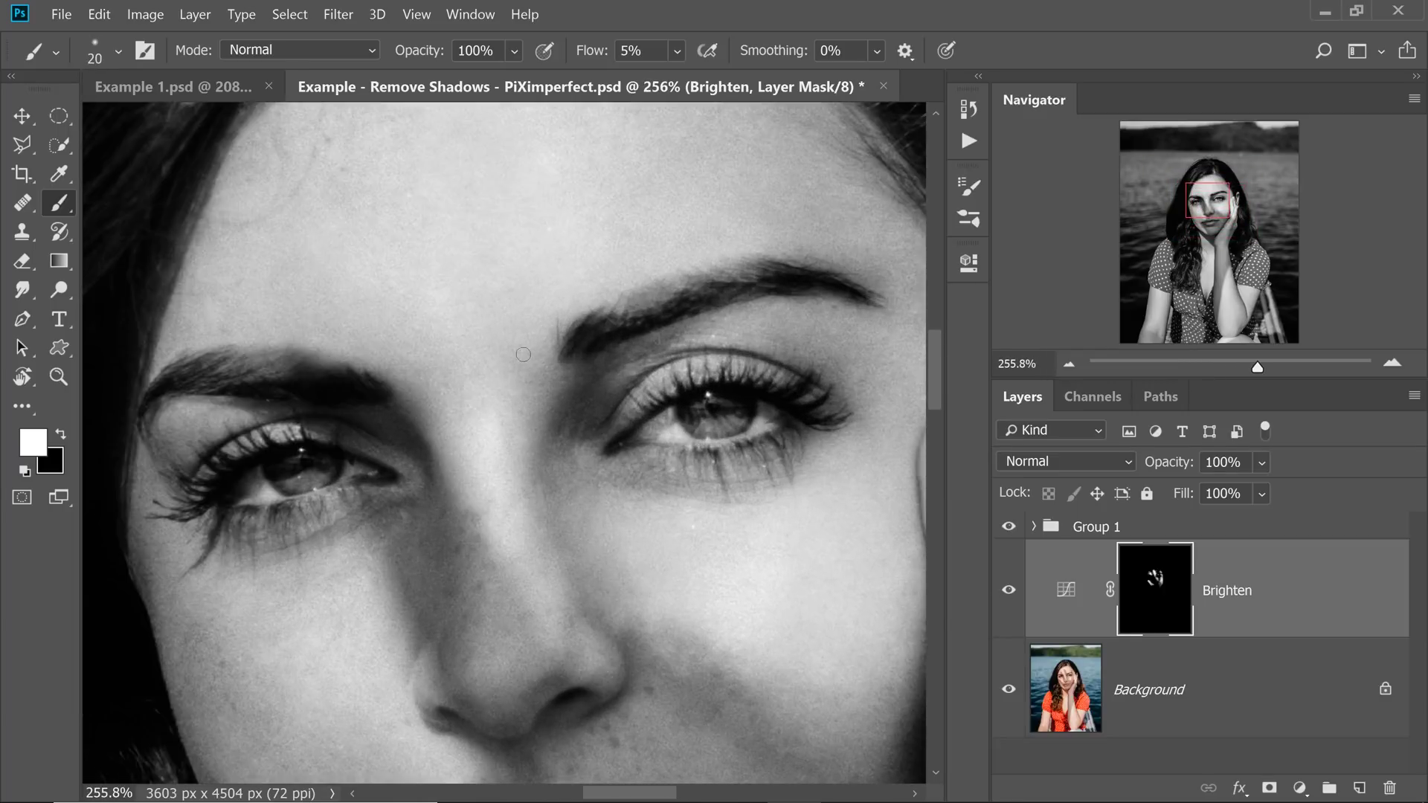
{"action": "scroll", "coordinate": [568, 367], "scroll_direction": "up", "scroll_amount": 3}
{"action": "key", "text": "bracketleft"}
{"action": "left_click_drag", "start_coordinate": [567, 367], "coordinate": [524, 439]}
{"action": "scroll", "coordinate": [587, 240], "scroll_direction": "down", "scroll_amount": 1}
{"action": "scroll", "coordinate": [578, 354], "scroll_direction": "down", "scroll_amount": 1}
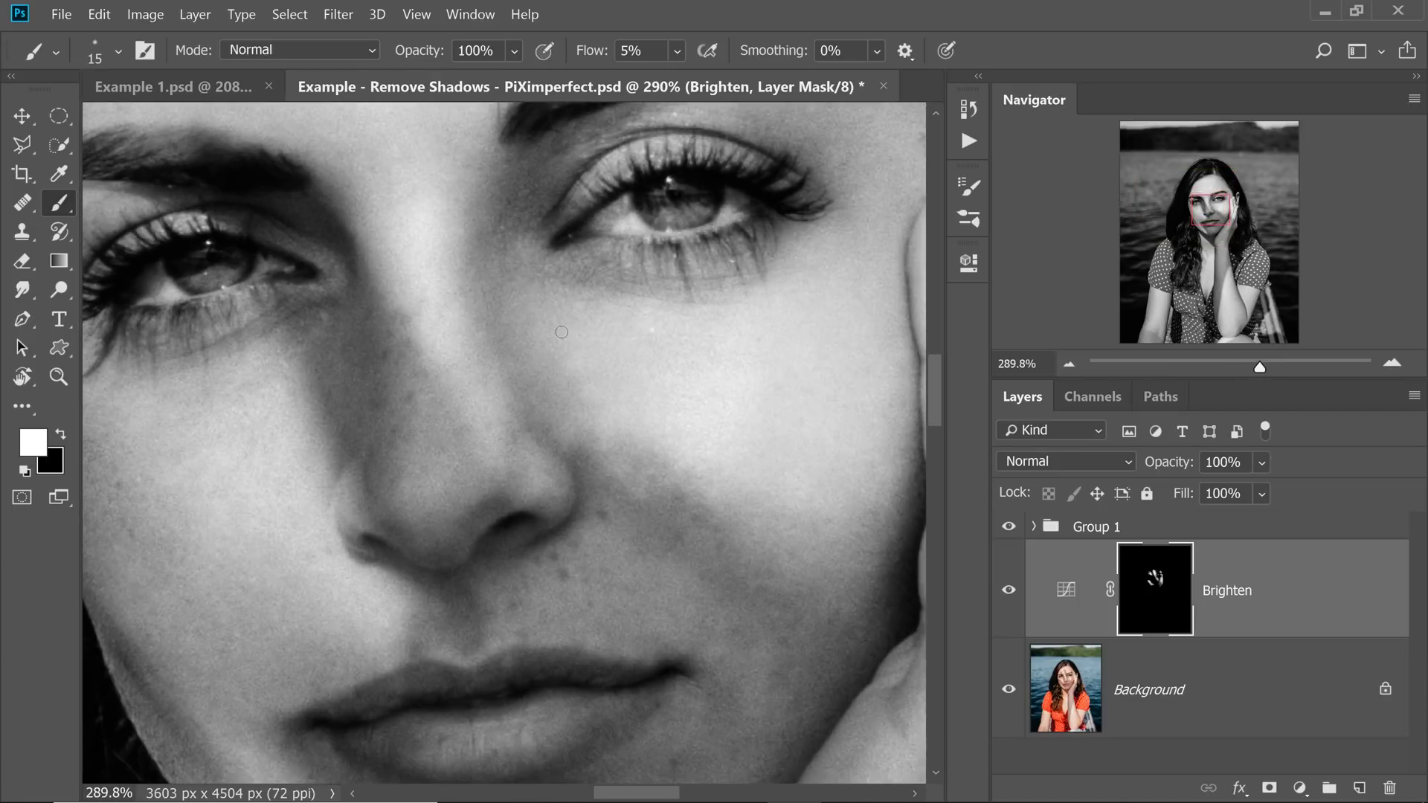
Smooth the skin beside the nose below the hand-side eye with 15 to 20 px brushes.
{"action": "key", "text": "bracketright"}
{"action": "scroll", "coordinate": [578, 354], "scroll_direction": "down", "scroll_amount": 6}
{"action": "key", "text": "bracketleft"}
{"action": "scroll", "coordinate": [543, 372], "scroll_direction": "up", "scroll_amount": 2}
{"action": "scroll", "coordinate": [553, 405], "scroll_direction": "down", "scroll_amount": 3}
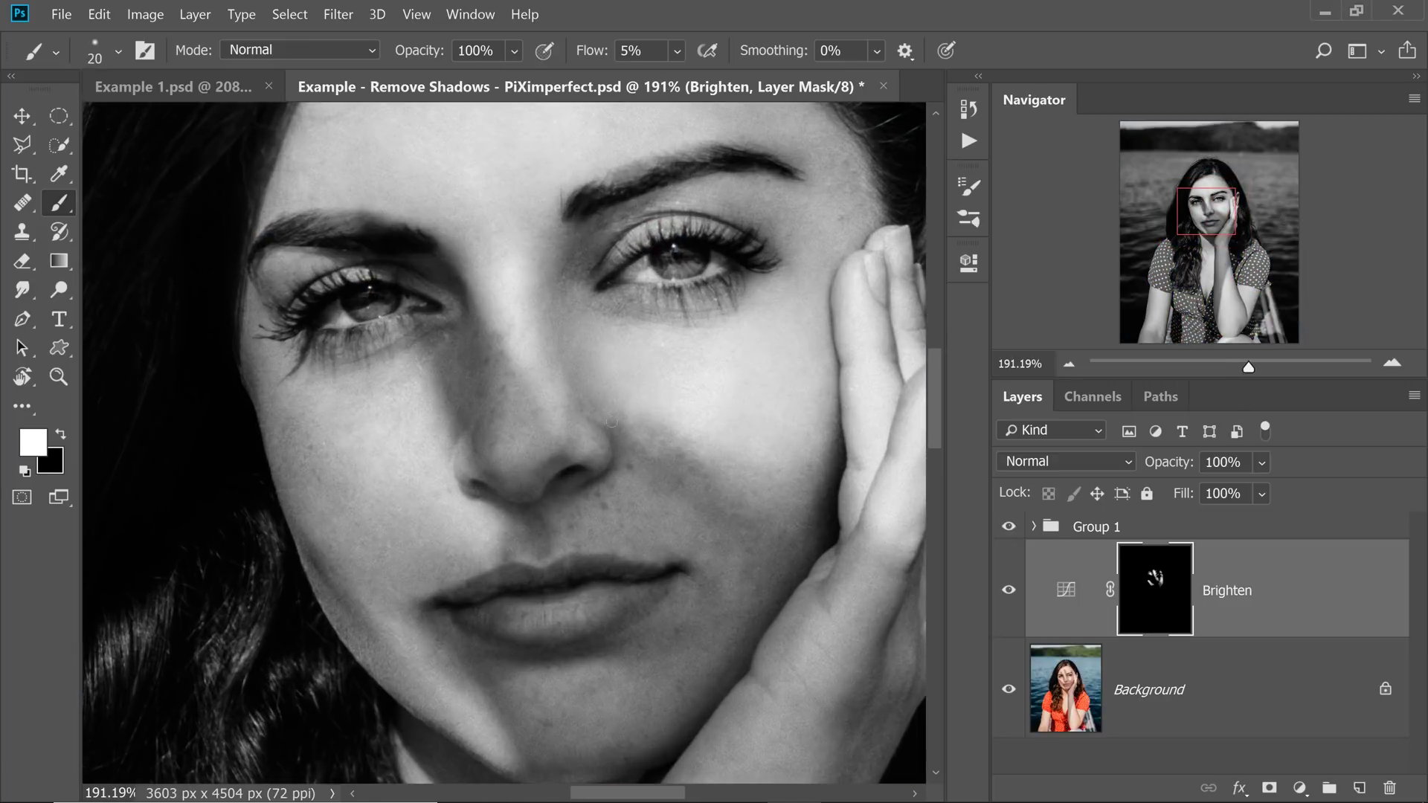
Brighten the cheek shadow between the hand-side nostril and the fingers with a 30 px brush.
{"action": "scroll", "coordinate": [706, 446], "scroll_direction": "up", "scroll_amount": 4}
{"action": "key", "text": "bracketright"}
{"action": "key", "text": "bracketright"}
{"action": "scroll", "coordinate": [642, 423], "scroll_direction": "up", "scroll_amount": 4}
{"action": "scroll", "coordinate": [632, 430], "scroll_direction": "down", "scroll_amount": 3}
{"action": "scroll", "coordinate": [693, 461], "scroll_direction": "down", "scroll_amount": 2}
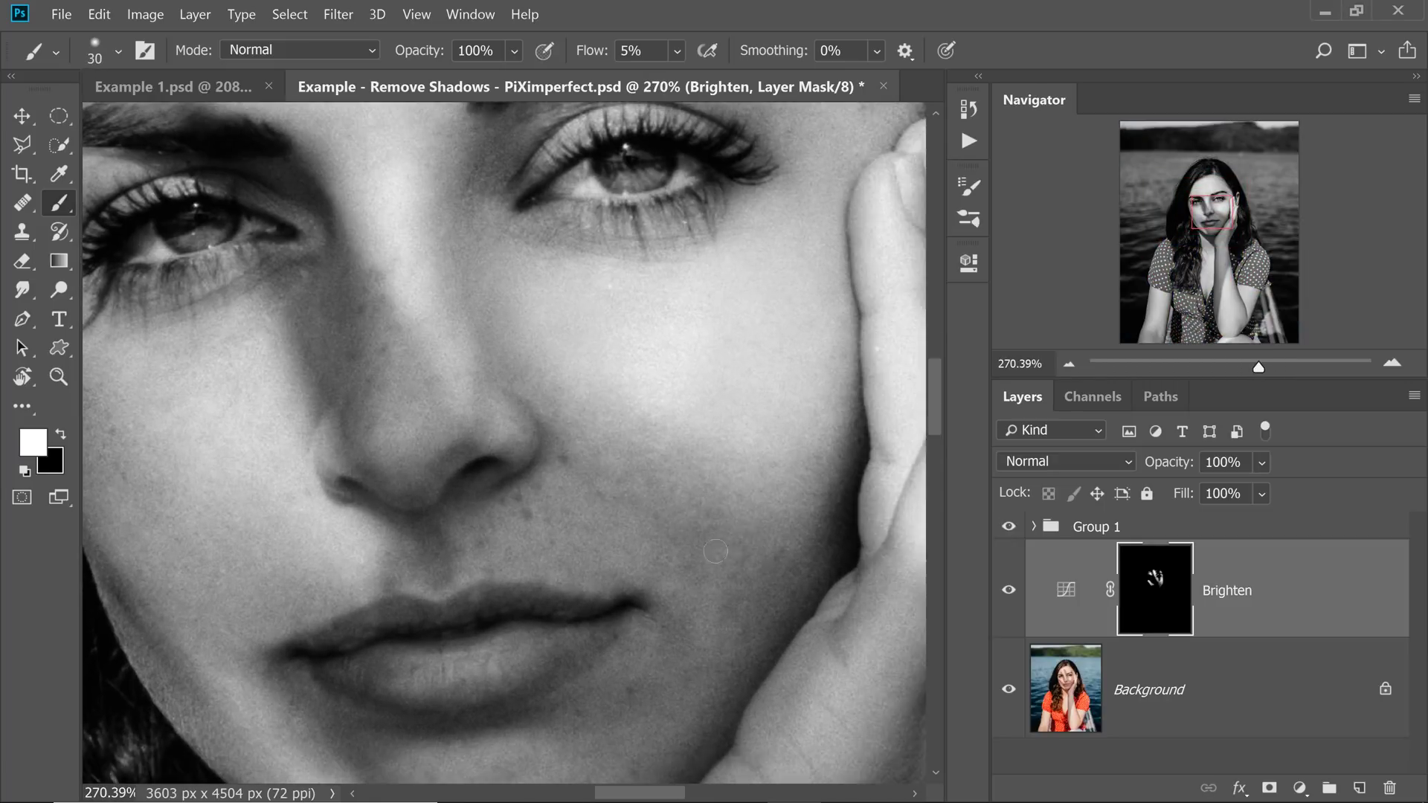
Even out the cheek beside the nostril with a 9 px black brush and a 20 px white brush.
{"action": "key", "text": "bracketleft"}
{"action": "key", "text": "bracketleft"}
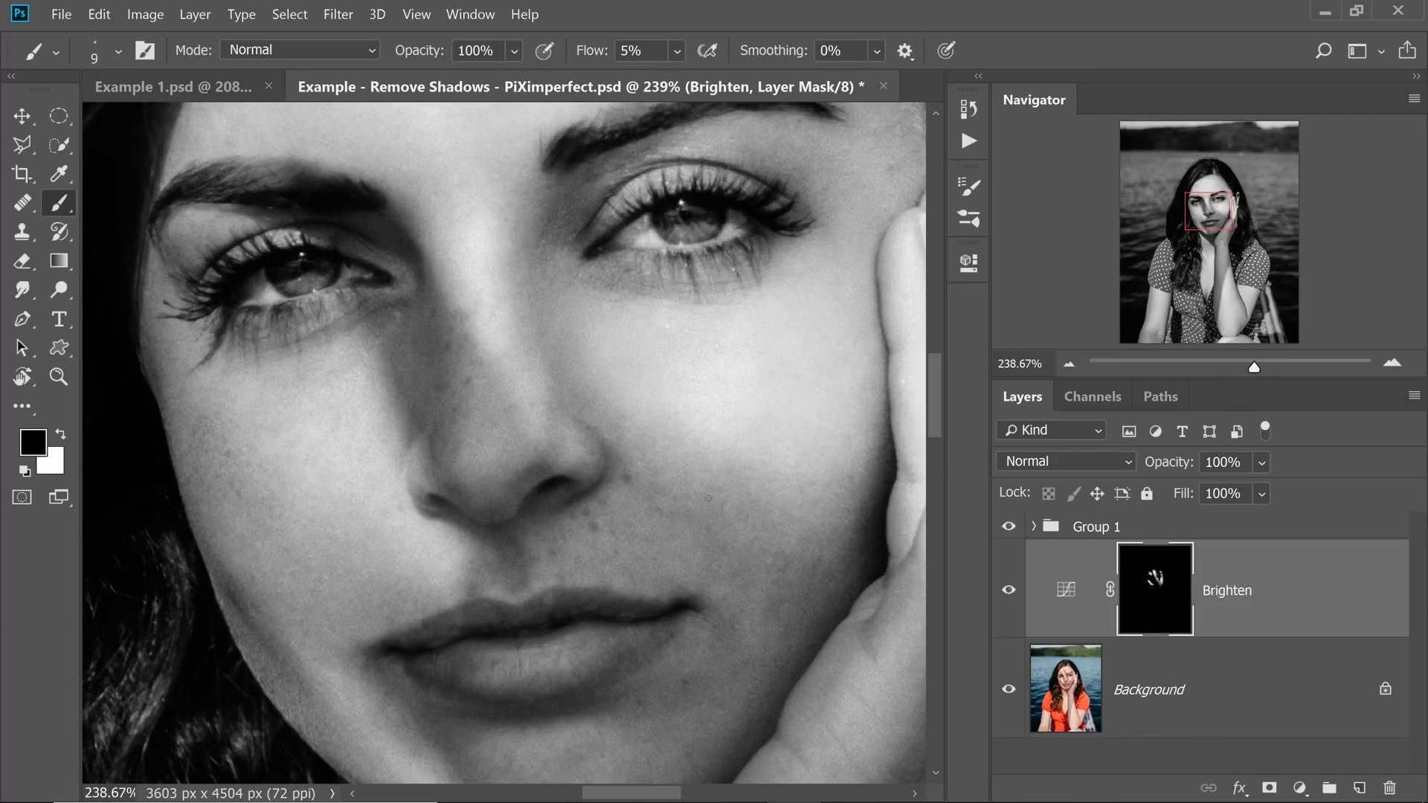
{"action": "key", "text": "bracketright"}
{"action": "scroll", "coordinate": [690, 464], "scroll_direction": "down", "scroll_amount": 1}
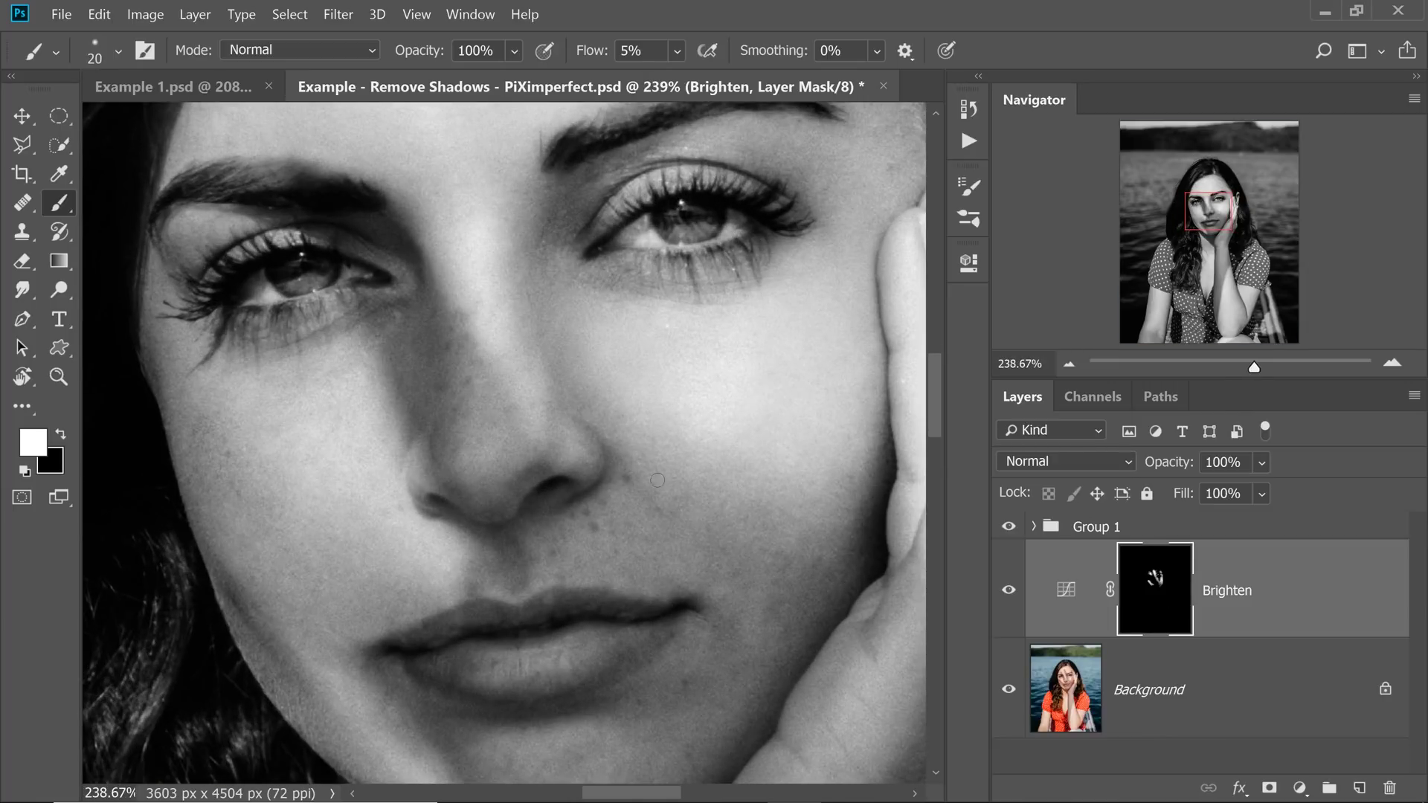
Refine the transition between the bright cheek and the skin beside the nostril with 10 to 15 px brushes.
{"action": "scroll", "coordinate": [504, 414], "scroll_direction": "up", "scroll_amount": 5}
{"action": "scroll", "coordinate": [616, 534], "scroll_direction": "down", "scroll_amount": 4}
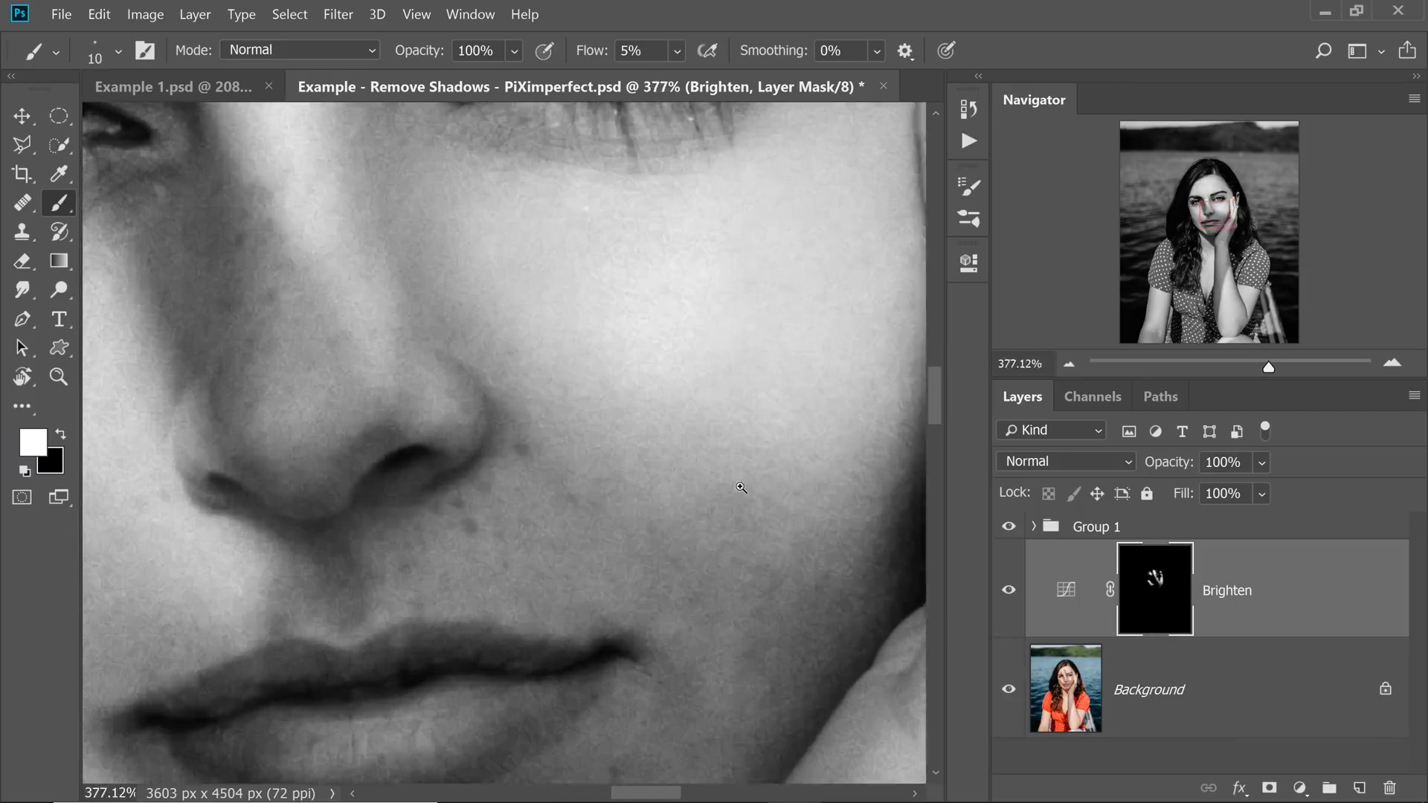
{"action": "key", "text": "bracketleft"}
{"action": "scroll", "coordinate": [616, 534], "scroll_direction": "down", "scroll_amount": 5}
{"action": "scroll", "coordinate": [652, 430], "scroll_direction": "up", "scroll_amount": 4}
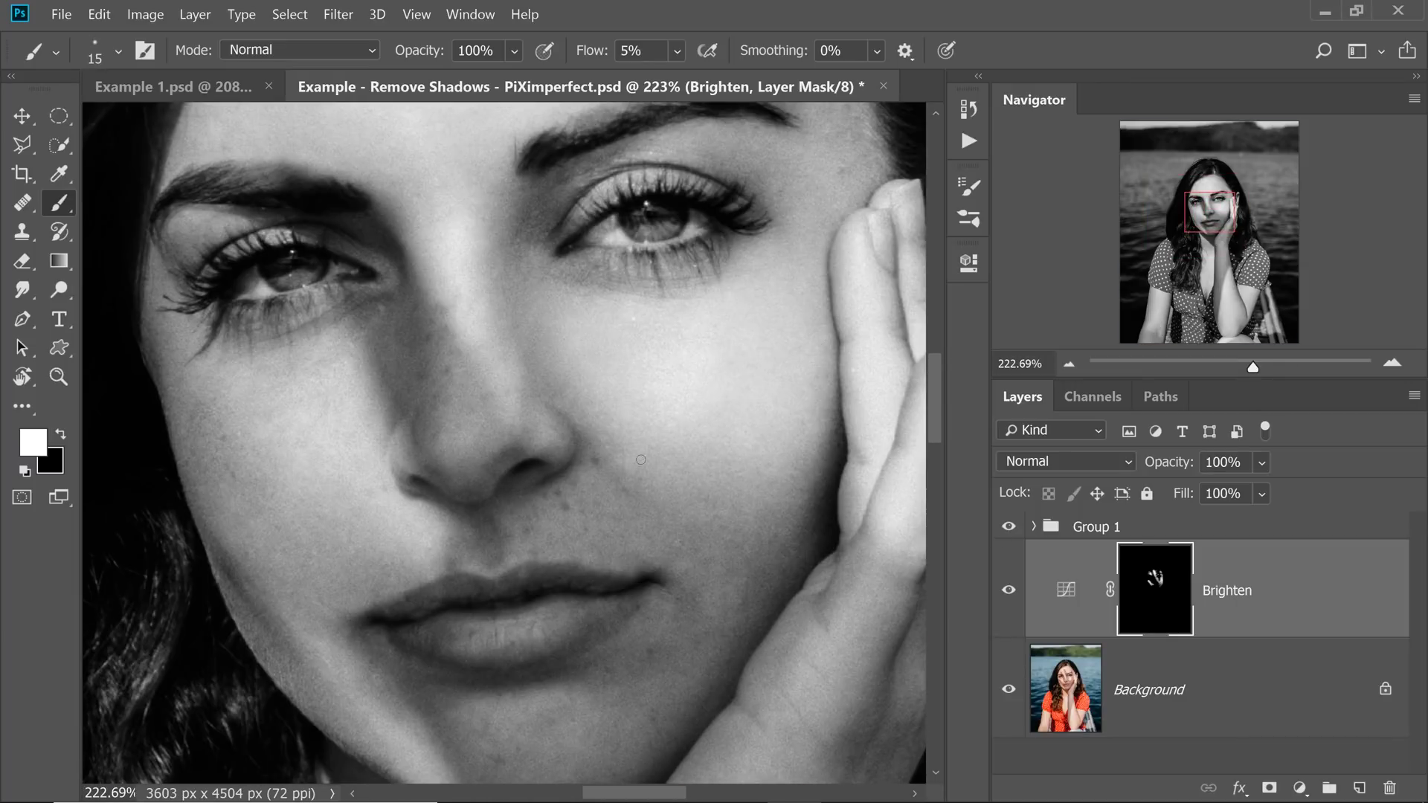
Tone down the brightening on the lower hand-side cheek by painting black with a 69 px brush.
{"action": "scroll", "coordinate": [632, 498], "scroll_direction": "down", "scroll_amount": 3}
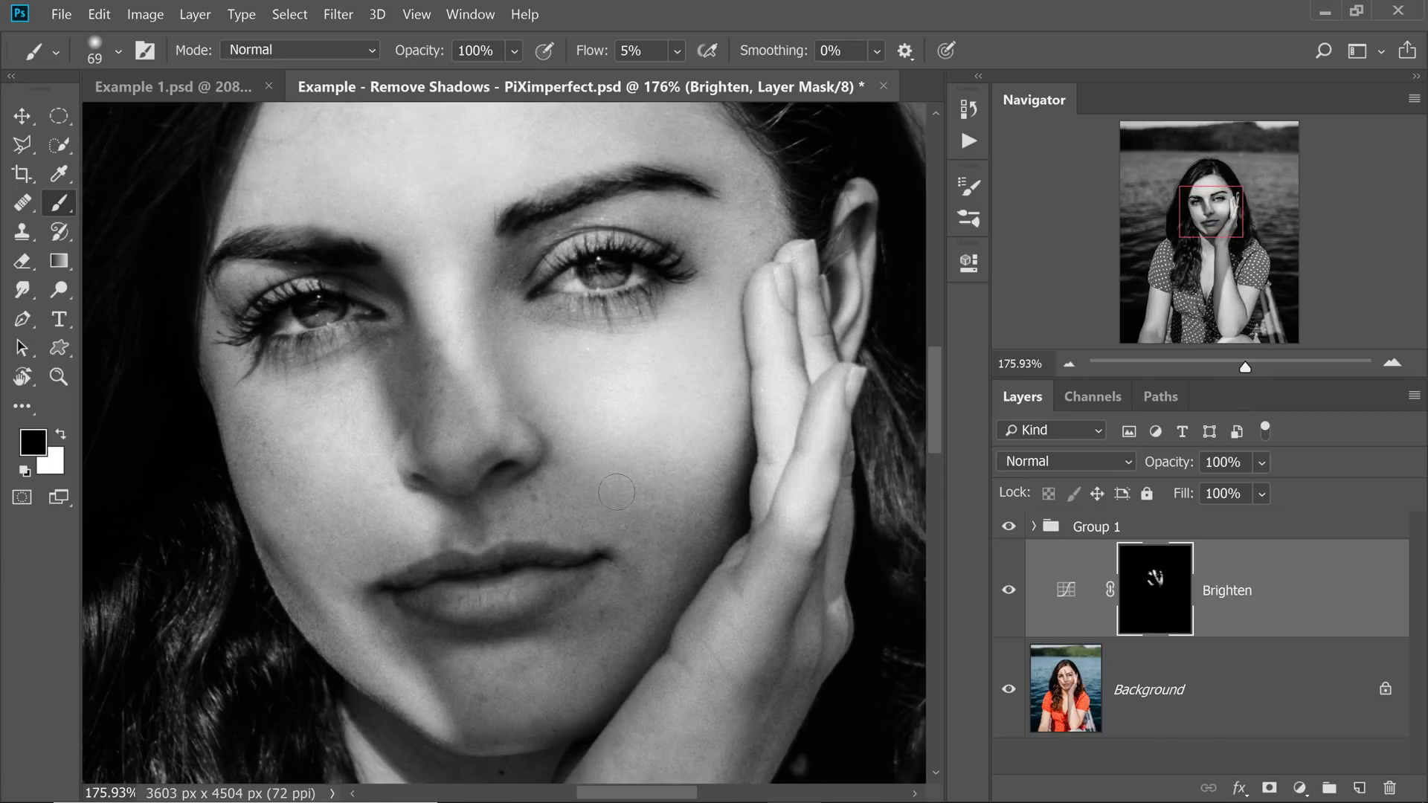
{"action": "key", "text": "bracketright"}
{"action": "key", "text": "bracketright"}
{"action": "key", "text": "bracketright"}
{"action": "scroll", "coordinate": [613, 514], "scroll_direction": "down", "scroll_amount": 5}
{"action": "scroll", "coordinate": [580, 499], "scroll_direction": "up", "scroll_amount": 7}
{"action": "scroll", "coordinate": [557, 492], "scroll_direction": "down", "scroll_amount": 2}
Brighten the skin between the mouth and the hand toward the chin with white brushes of 15 to 30 px.
{"action": "key", "text": "bracketleft"}
{"action": "key", "text": "bracketleft"}
{"action": "key", "text": "bracketleft"}
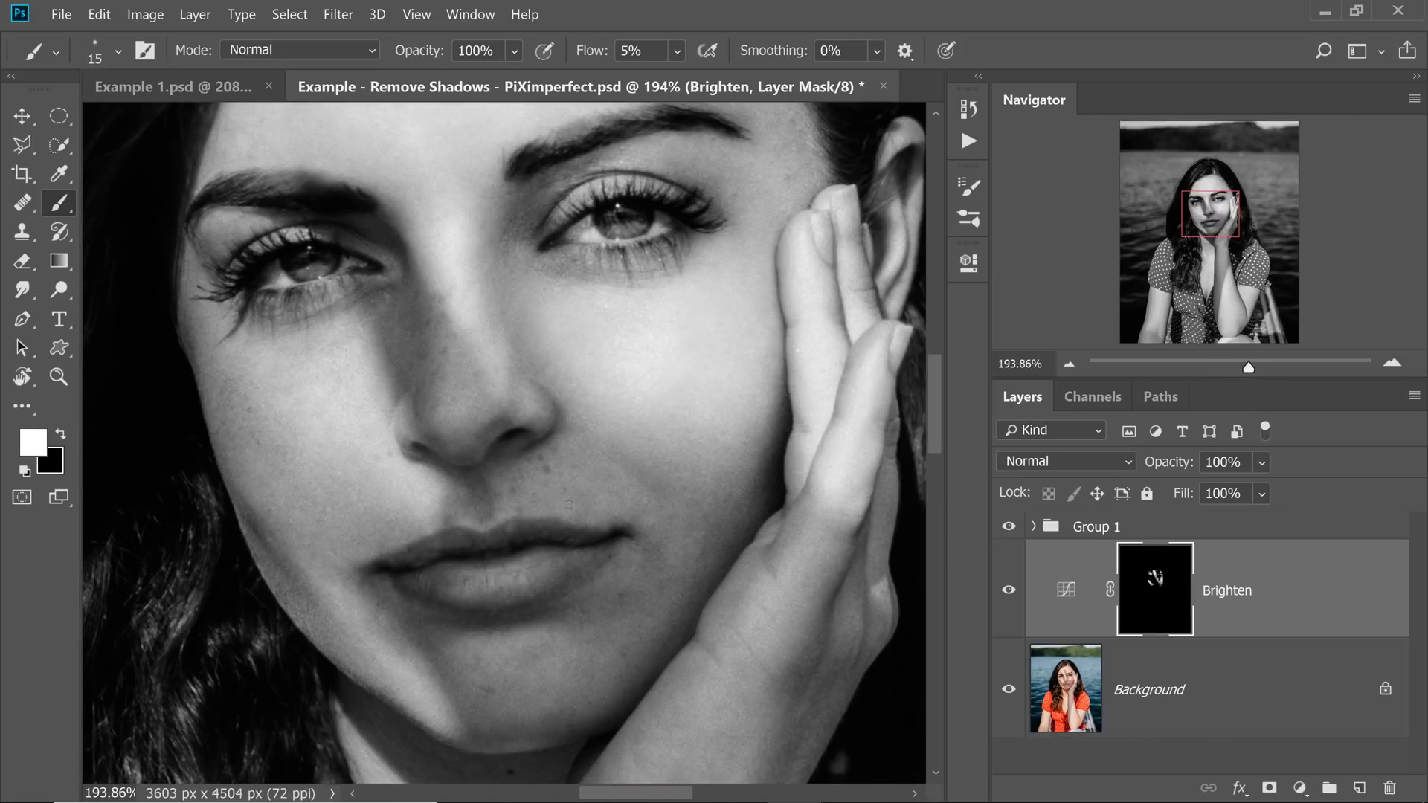
{"action": "key", "text": "bracketright"}
{"action": "key", "text": "bracketright"}
{"action": "key", "text": "bracketright"}
{"action": "scroll", "coordinate": [629, 542], "scroll_direction": "up", "scroll_amount": 2}
{"action": "scroll", "coordinate": [617, 586], "scroll_direction": "down", "scroll_amount": 1}
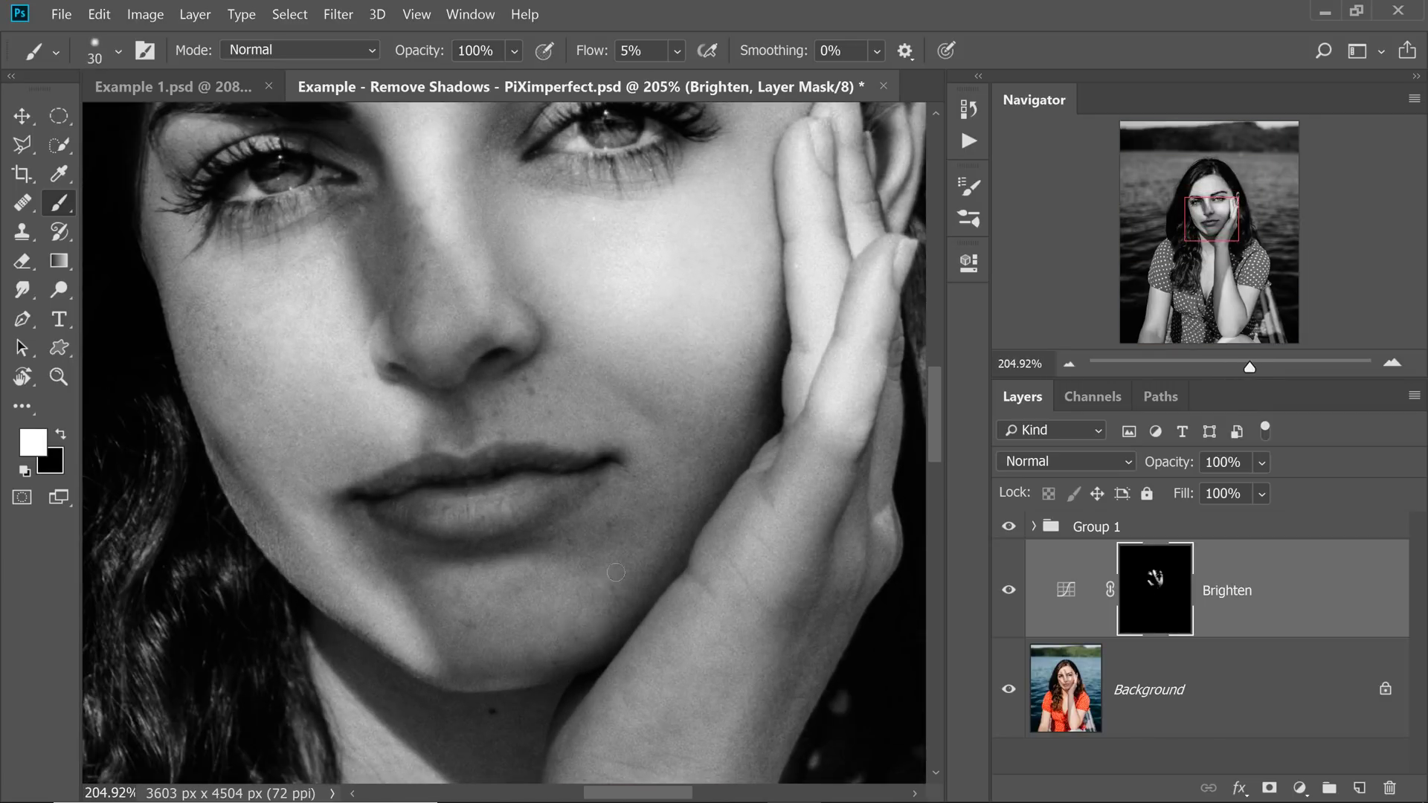
Refine the brightened skin beside the hand-side mouth corner with a 15 px brush.
{"action": "scroll", "coordinate": [625, 556], "scroll_direction": "up", "scroll_amount": 2}
{"action": "key", "text": "bracketleft"}
{"action": "scroll", "coordinate": [672, 563], "scroll_direction": "up", "scroll_amount": 1}
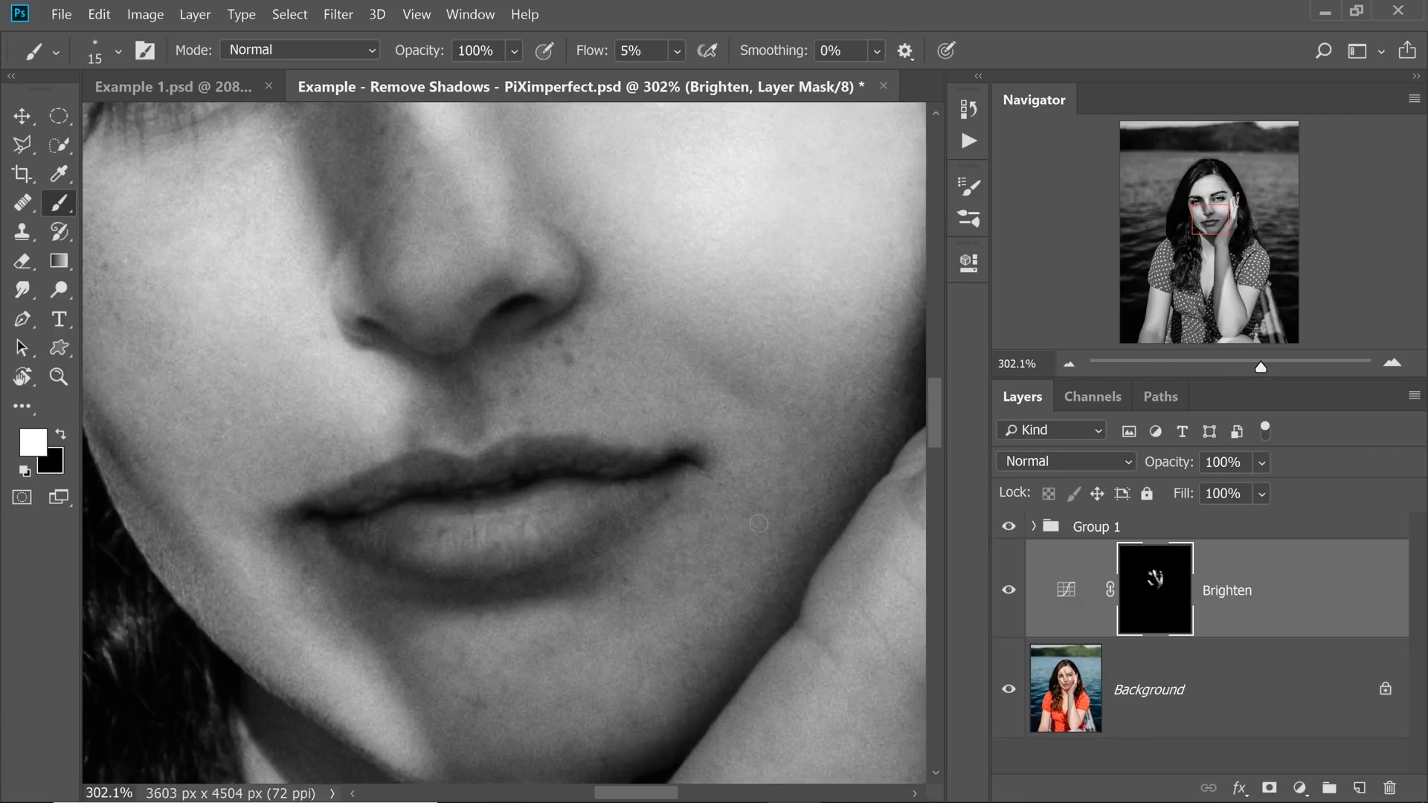
{"action": "scroll", "coordinate": [632, 535], "scroll_direction": "down", "scroll_amount": 2}
{"action": "scroll", "coordinate": [587, 513], "scroll_direction": "up", "scroll_amount": 3}
{"action": "key", "text": "bracketright"}
{"action": "key", "text": "bracketleft"}
{"action": "key", "text": "bracketleft"}
Rotate the canvas and brighten the shadow edge across the chin below the lower lip with 9 to 10 px brushes.
{"action": "key", "text": "r"}
{"action": "mouse_move", "coordinate": [587, 515]}
{"action": "left_mouse_down"}
{"action": "mouse_move", "coordinate": [719, 478]}
{"action": "mouse_move", "coordinate": [681, 494]}
{"action": "mouse_move", "coordinate": [638, 559]}
{"action": "mouse_move", "coordinate": [654, 435]}
{"action": "left_mouse_up"}
{"action": "key", "text": "bracketleft"}
{"action": "key", "text": "bracketleft"}
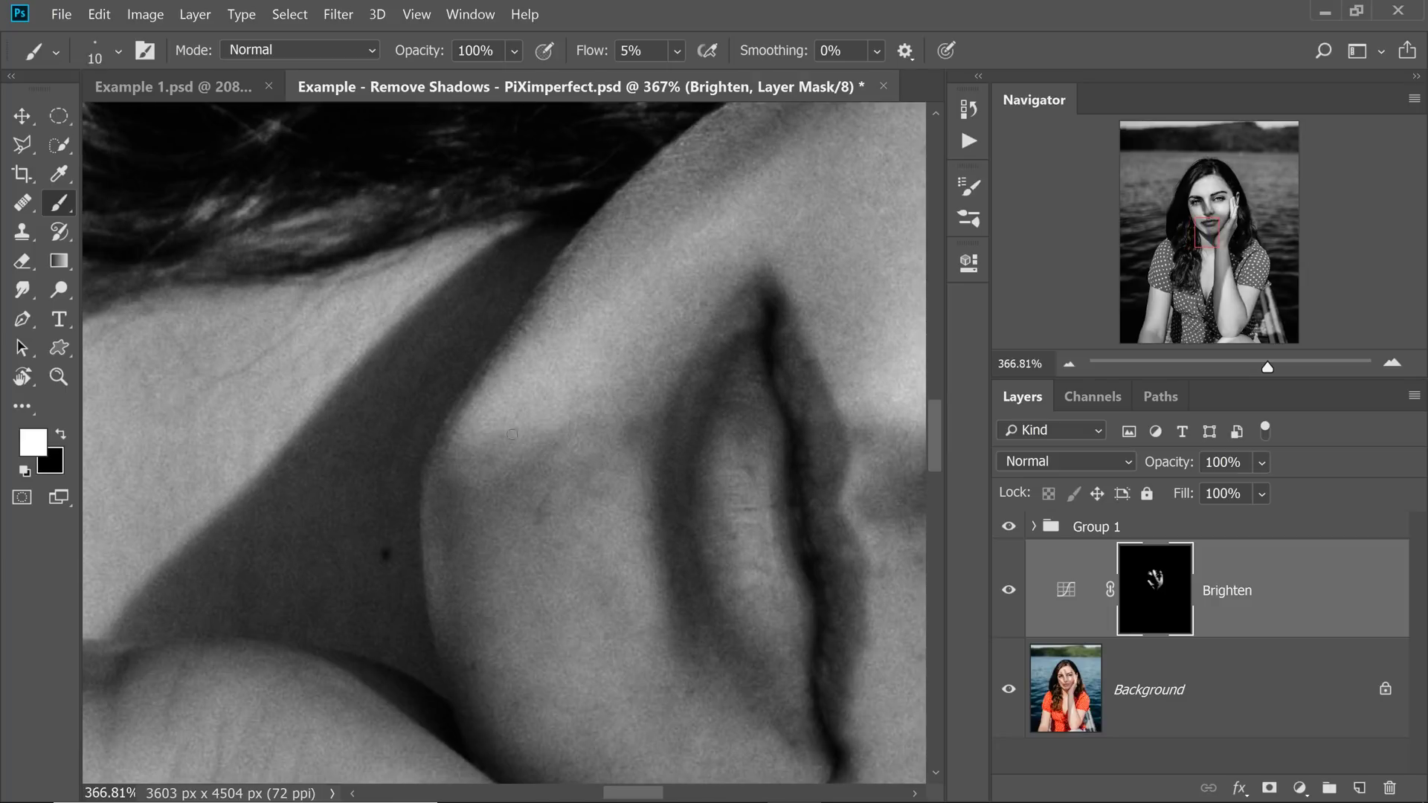
{"action": "scroll", "coordinate": [491, 500], "scroll_direction": "right", "scroll_amount": 1}
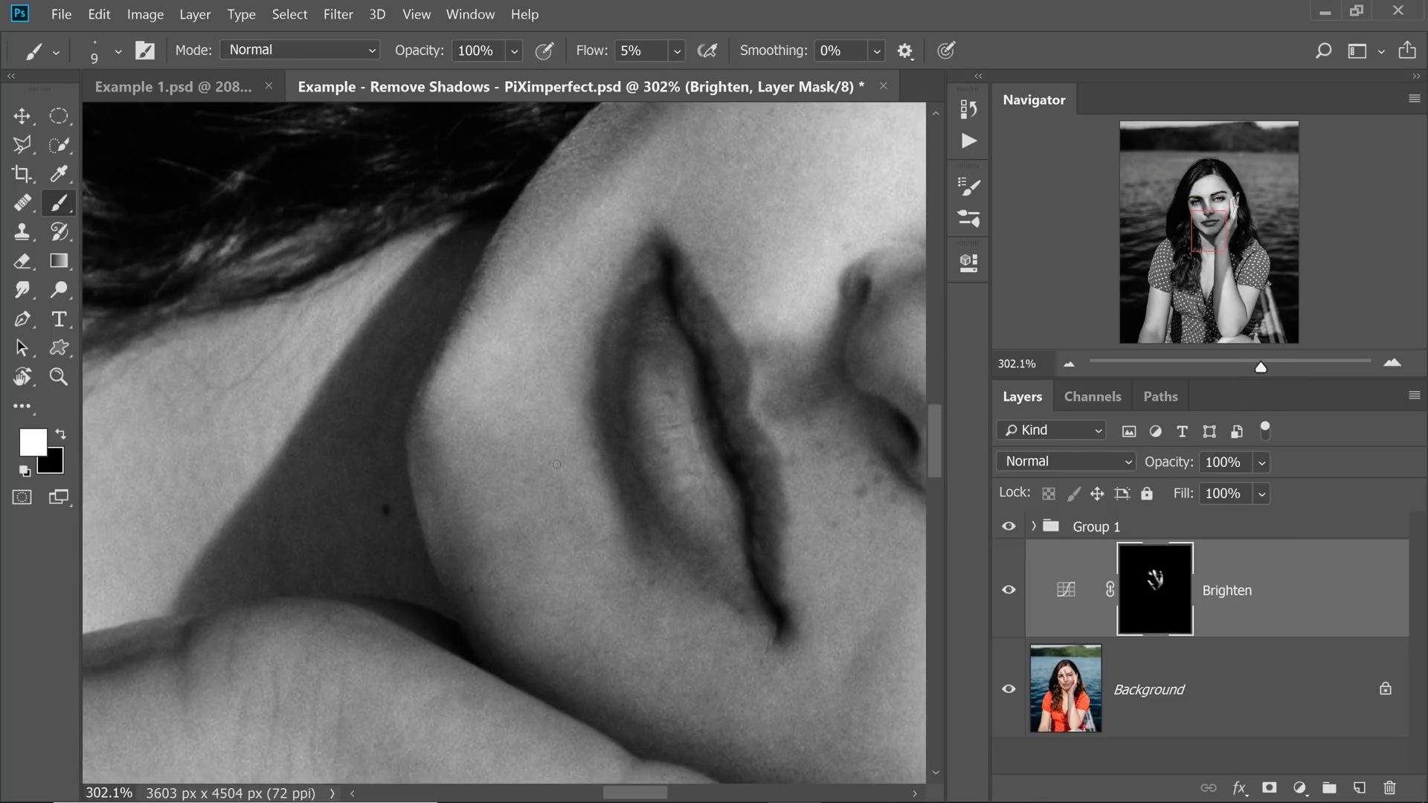
Reset the canvas rotation and blend the chin below the lower lip with brushes from 9 to 25 px.
{"action": "scroll", "coordinate": [557, 462], "scroll_direction": "up", "scroll_amount": 1}
{"action": "key", "text": "bracketright"}
{"action": "key", "text": "bracketright"}
{"action": "key", "text": "bracketright"}
{"action": "key", "text": "r"}
{"action": "key", "text": "Escape"}
{"action": "scroll", "coordinate": [557, 551], "scroll_direction": "down", "scroll_amount": 2}
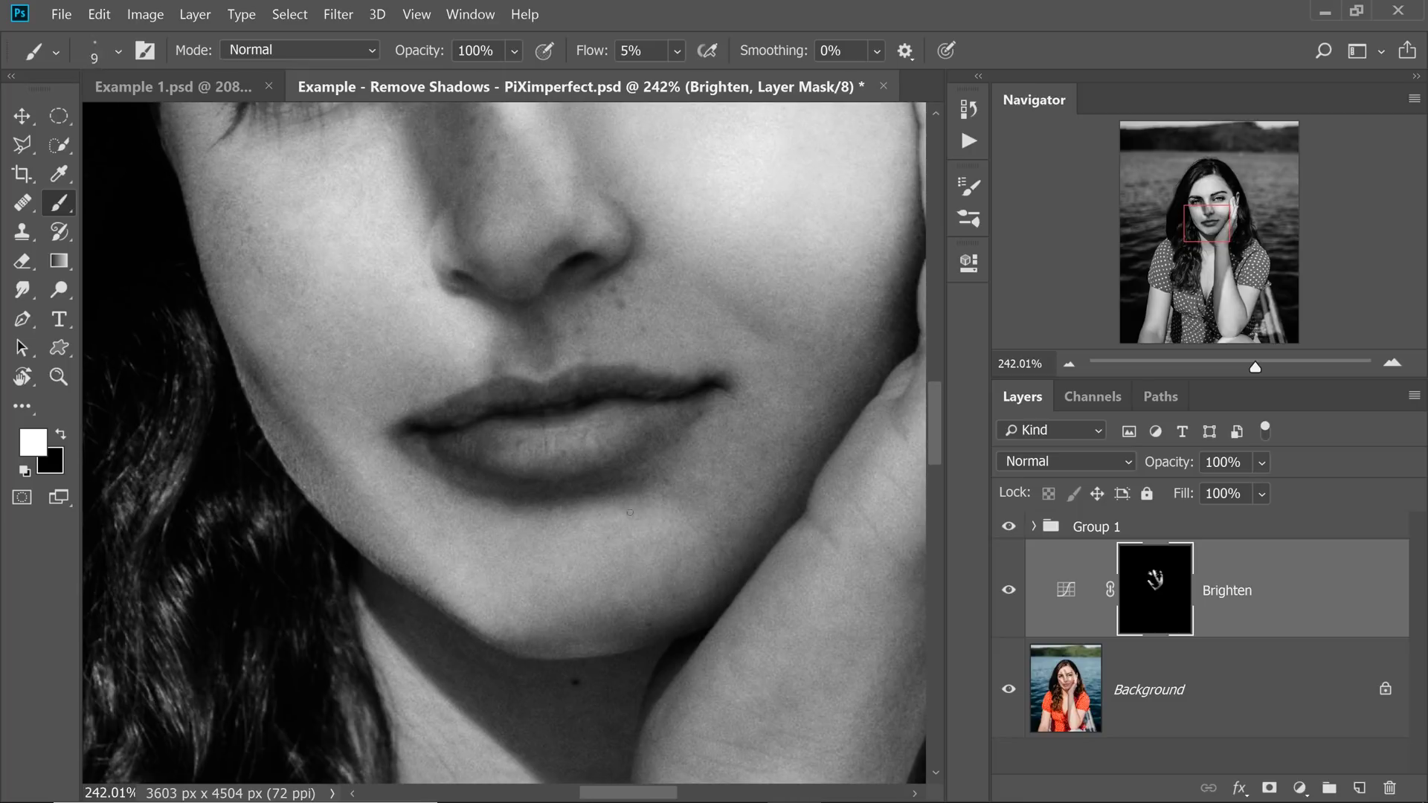
{"action": "key", "text": "bracketright"}
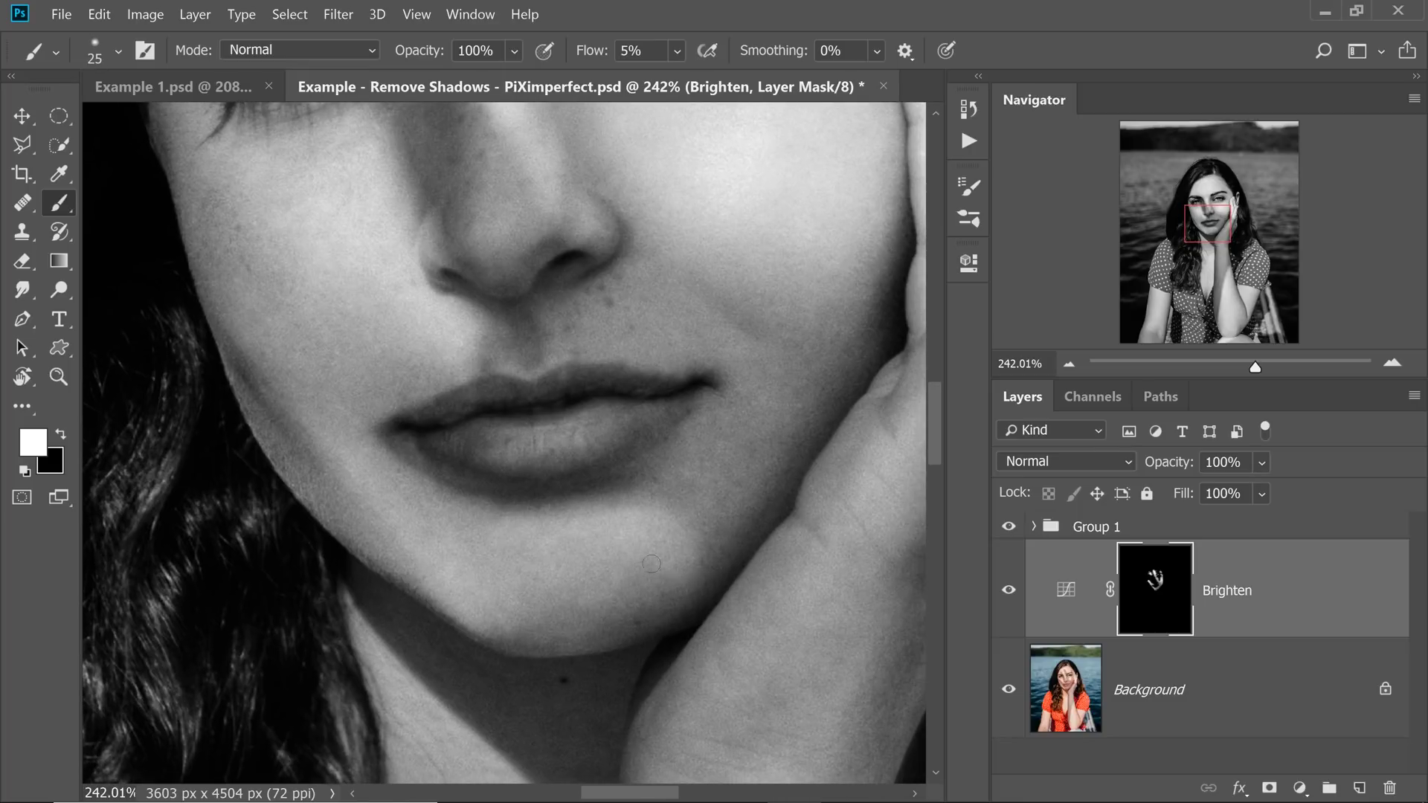
Blend the brightened skin between the mouth, chin and hand on the Brighten mask with white brushes of 15 to 30 px.
{"action": "scroll", "coordinate": [588, 555], "scroll_direction": "down", "scroll_amount": 3}
{"action": "scroll", "coordinate": [700, 387], "scroll_direction": "up", "scroll_amount": 2}
{"action": "left_click_drag", "start_coordinate": [699, 417], "coordinate": [668, 417]}
{"action": "scroll", "coordinate": [721, 550], "scroll_direction": "down", "scroll_amount": 3}
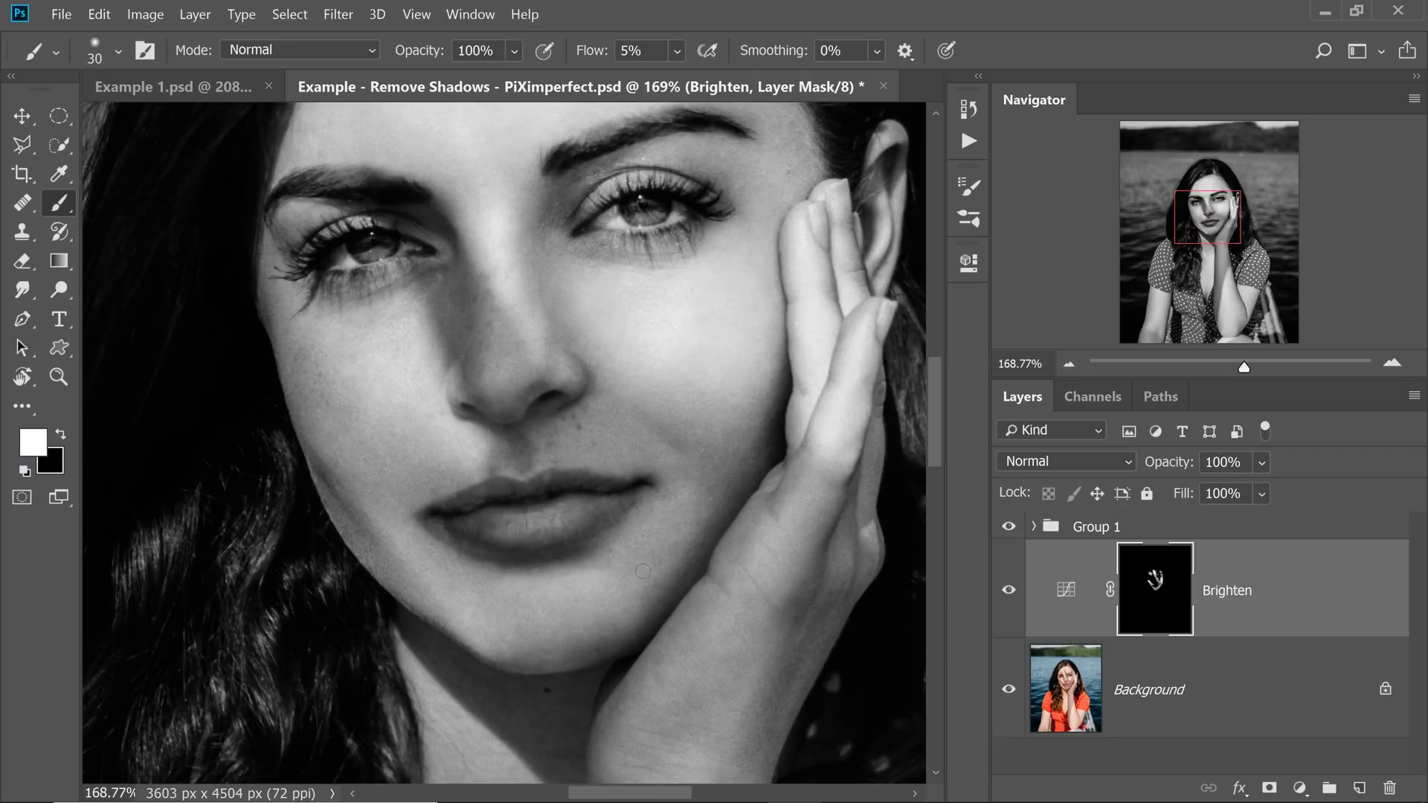
{"action": "scroll", "coordinate": [699, 450], "scroll_direction": "up", "scroll_amount": 2}
{"action": "key", "text": "bracketright"}
{"action": "key", "text": "bracketright"}
{"action": "key", "text": "bracketright"}
{"action": "key", "text": "bracketright"}
{"action": "scroll", "coordinate": [664, 467], "scroll_direction": "down", "scroll_amount": 3}
{"action": "key", "text": "bracketleft"}
{"action": "key", "text": "bracketleft"}
{"action": "key", "text": "bracketleft"}
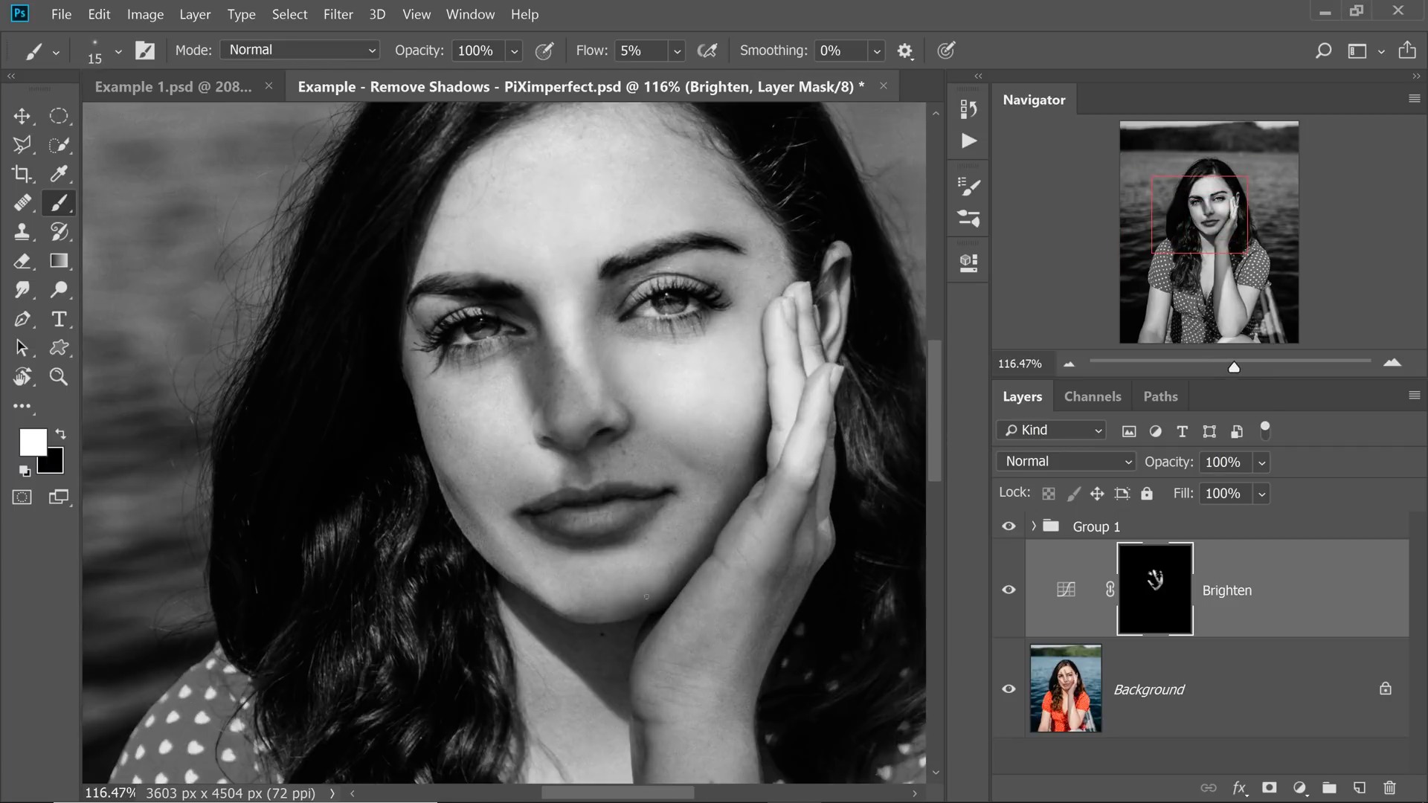
Refine the lower chin beside the hand and the shadow edge around the lower lip with brushes from 20 down to 10 px.
{"action": "scroll", "coordinate": [685, 479], "scroll_direction": "up", "scroll_amount": 4}
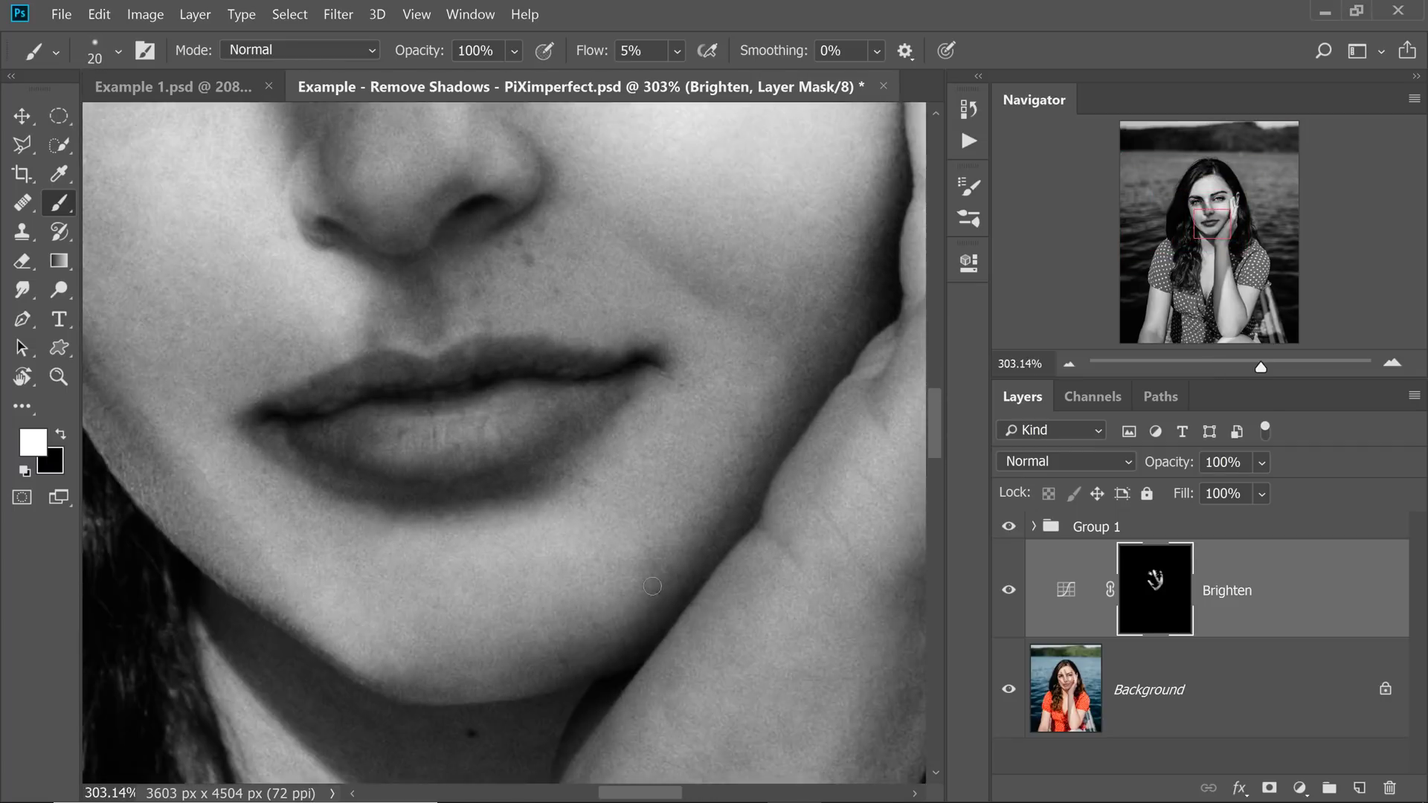
{"action": "scroll", "coordinate": [669, 610], "scroll_direction": "down", "scroll_amount": 2}
{"action": "key", "text": "bracketleft"}
{"action": "key", "text": "x"}
{"action": "scroll", "coordinate": [670, 610], "scroll_direction": "up", "scroll_amount": 3}
{"action": "key", "text": "x"}
{"action": "left_click_drag", "start_coordinate": [297, 464], "coordinate": [621, 455]}
{"action": "key", "text": "r"}
{"action": "scroll", "coordinate": [389, 477], "scroll_direction": "up", "scroll_amount": 3}
{"action": "scroll", "coordinate": [602, 463], "scroll_direction": "down", "scroll_amount": 1}
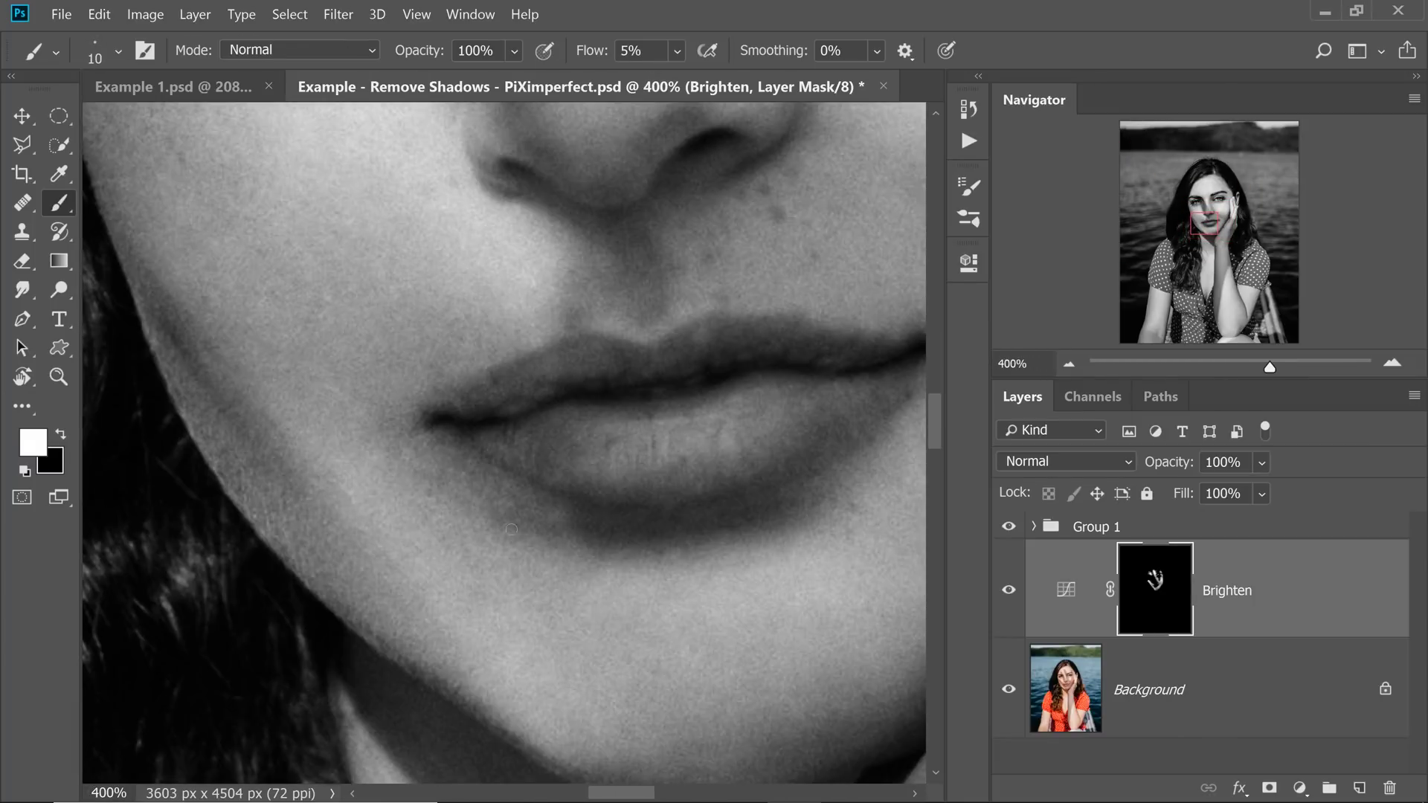
Even out the skin below the lower lip and its corners with a 10 px brush, and compare with the Brighten layer hidden.
{"action": "scroll", "coordinate": [558, 532], "scroll_direction": "down", "scroll_amount": 2}
{"action": "key", "text": "bracketleft"}
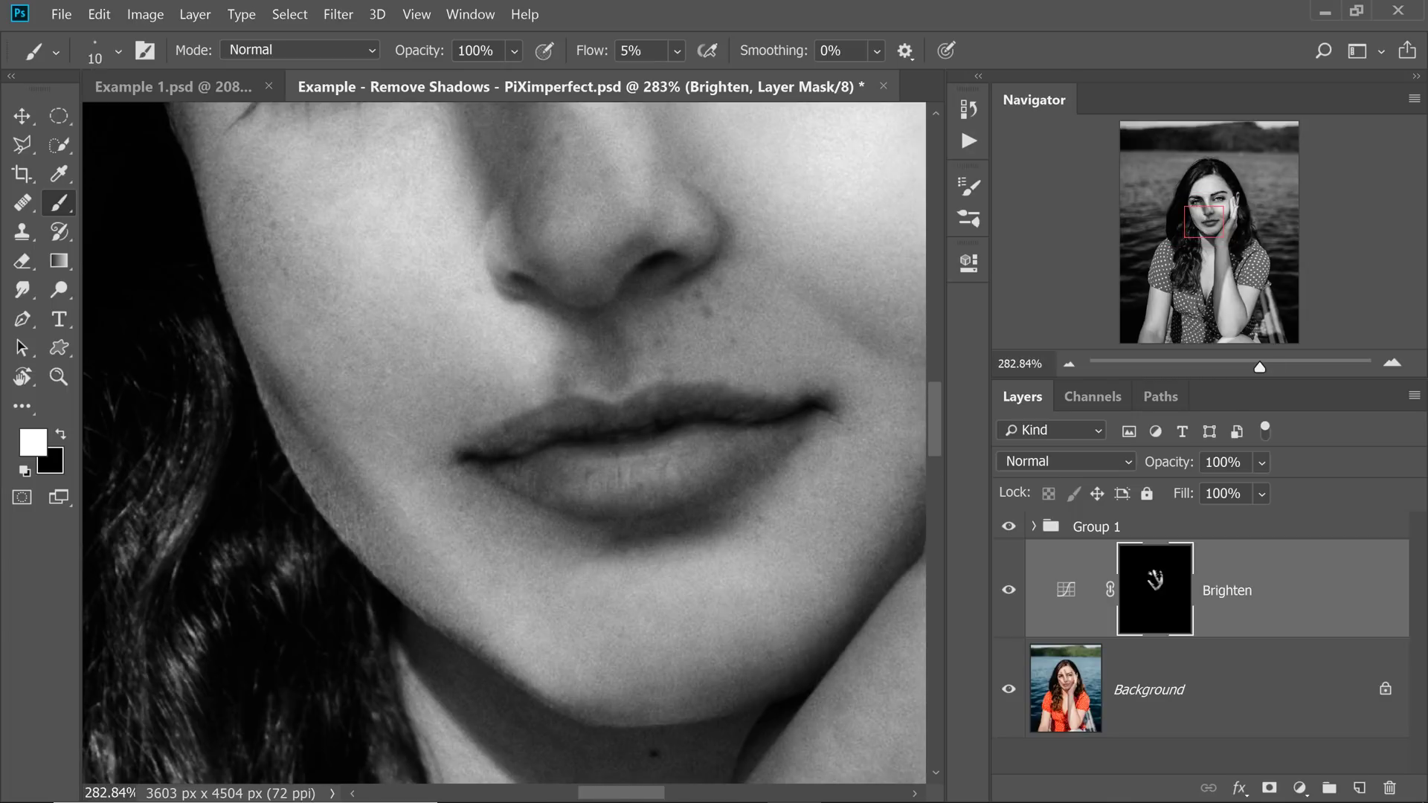
{"action": "scroll", "coordinate": [799, 444], "scroll_direction": "down", "scroll_amount": 2}
{"action": "scroll", "coordinate": [764, 515], "scroll_direction": "up", "scroll_amount": 4}
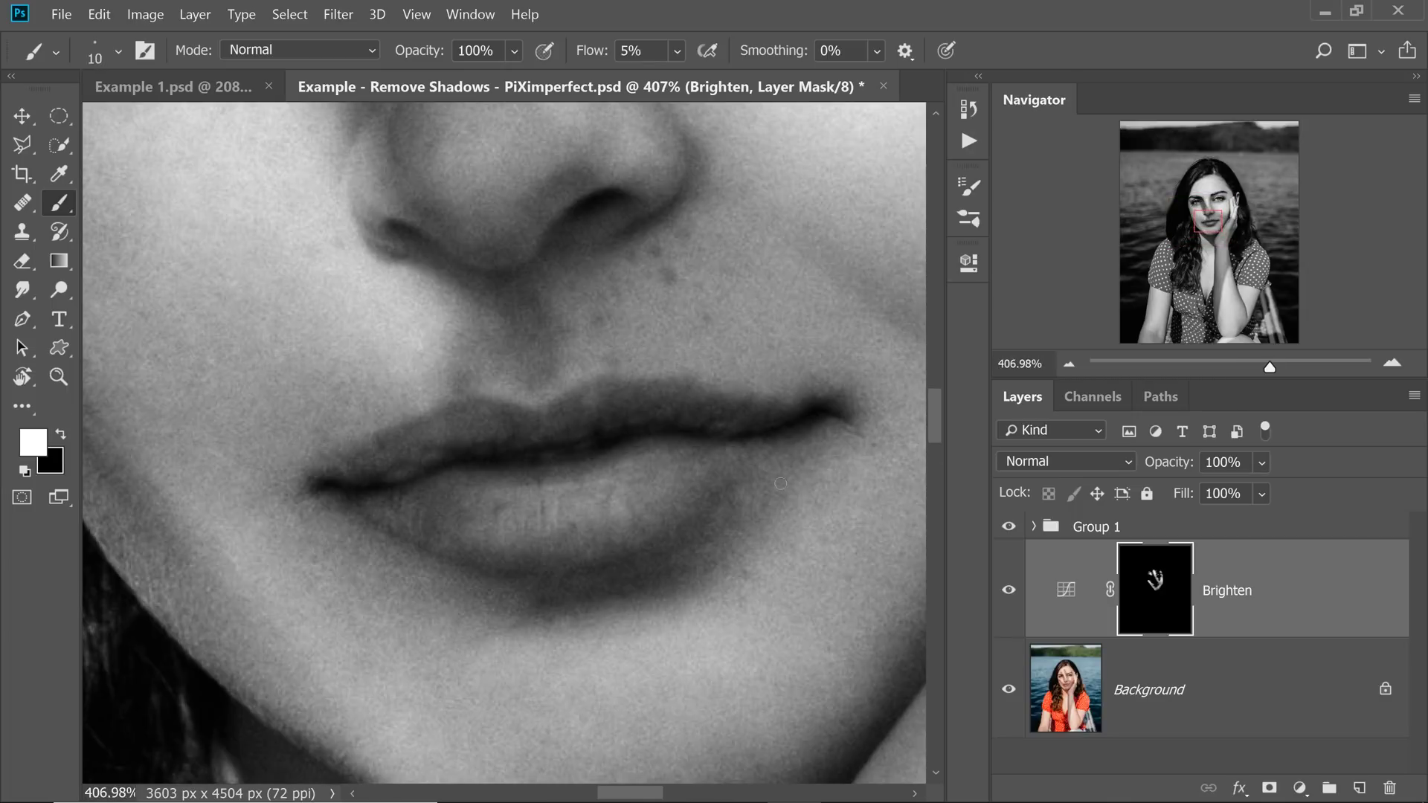
{"action": "scroll", "coordinate": [806, 472], "scroll_direction": "down", "scroll_amount": 1}
{"action": "scroll", "coordinate": [664, 503], "scroll_direction": "up", "scroll_amount": 1}
{"action": "scroll", "coordinate": [733, 496], "scroll_direction": "down", "scroll_amount": 8}
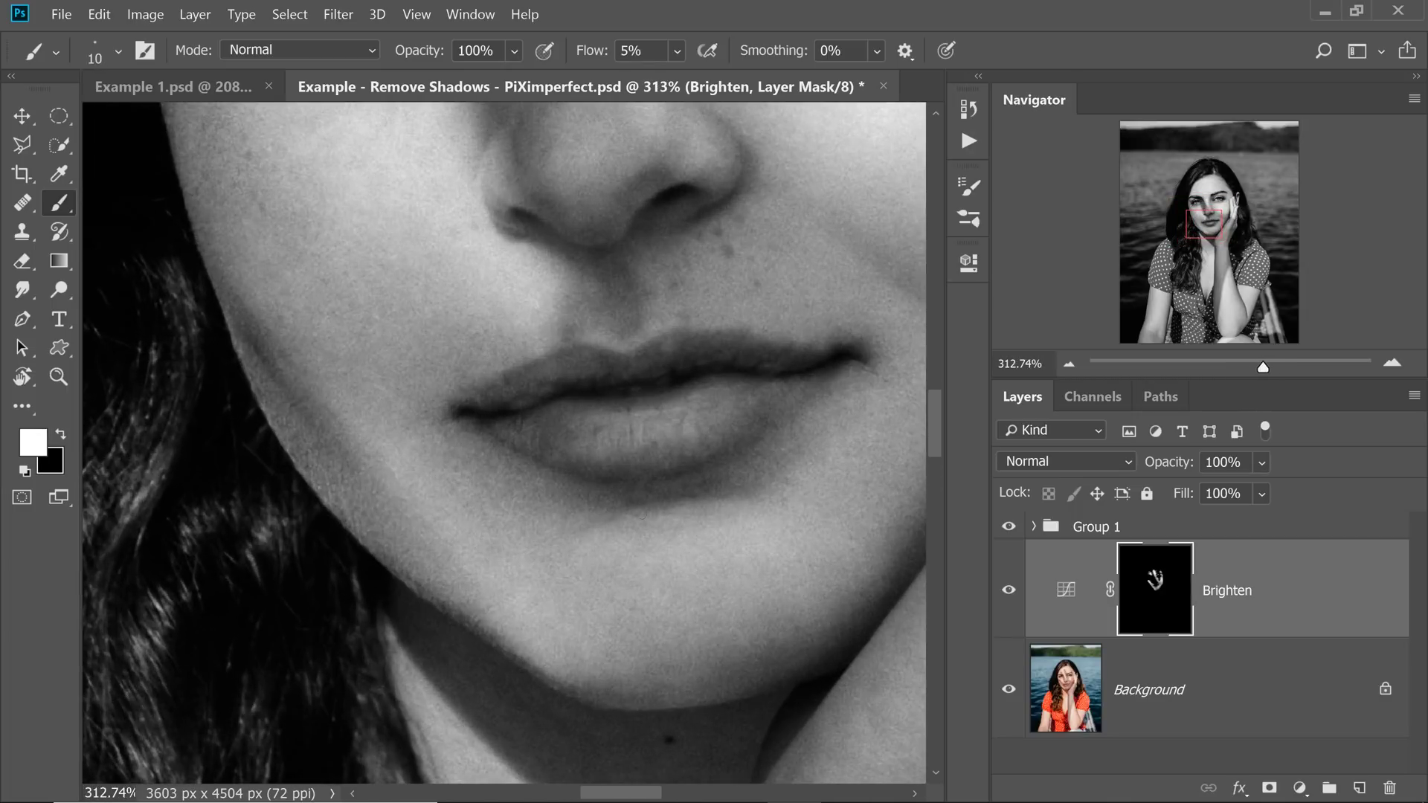
{"action": "left_click", "coordinate": [1009, 593]}
{"action": "left_click", "coordinate": [1009, 593]}
Rotate the canvas to refine the far cheek and the shadow edges near the eyebrow with brushes from 10 down to 4 px.
{"action": "scroll", "coordinate": [635, 597], "scroll_direction": "up", "scroll_amount": 7}
{"action": "key", "text": "r"}
{"action": "left_click_drag", "start_coordinate": [609, 286], "coordinate": [668, 443]}
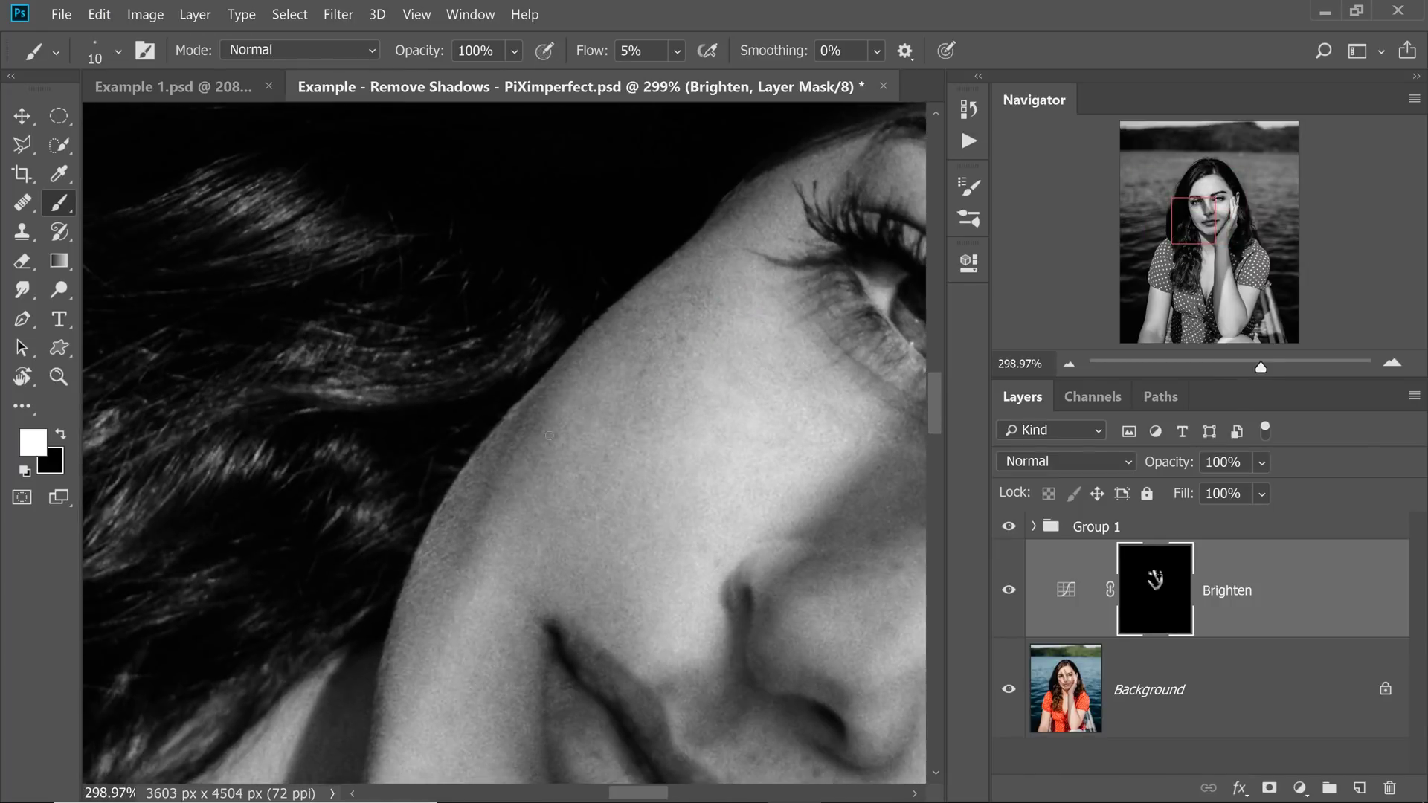
{"action": "scroll", "coordinate": [559, 434], "scroll_direction": "down", "scroll_amount": 1}
{"action": "scroll", "coordinate": [430, 458], "scroll_direction": "up", "scroll_amount": 3}
{"action": "scroll", "coordinate": [445, 471], "scroll_direction": "down", "scroll_amount": 2}
{"action": "key", "text": "bracketleft"}
{"action": "key", "text": "bracketleft"}
{"action": "key", "text": "bracketleft"}
{"action": "key", "text": "bracketleft"}
{"action": "key", "text": "bracketleft"}
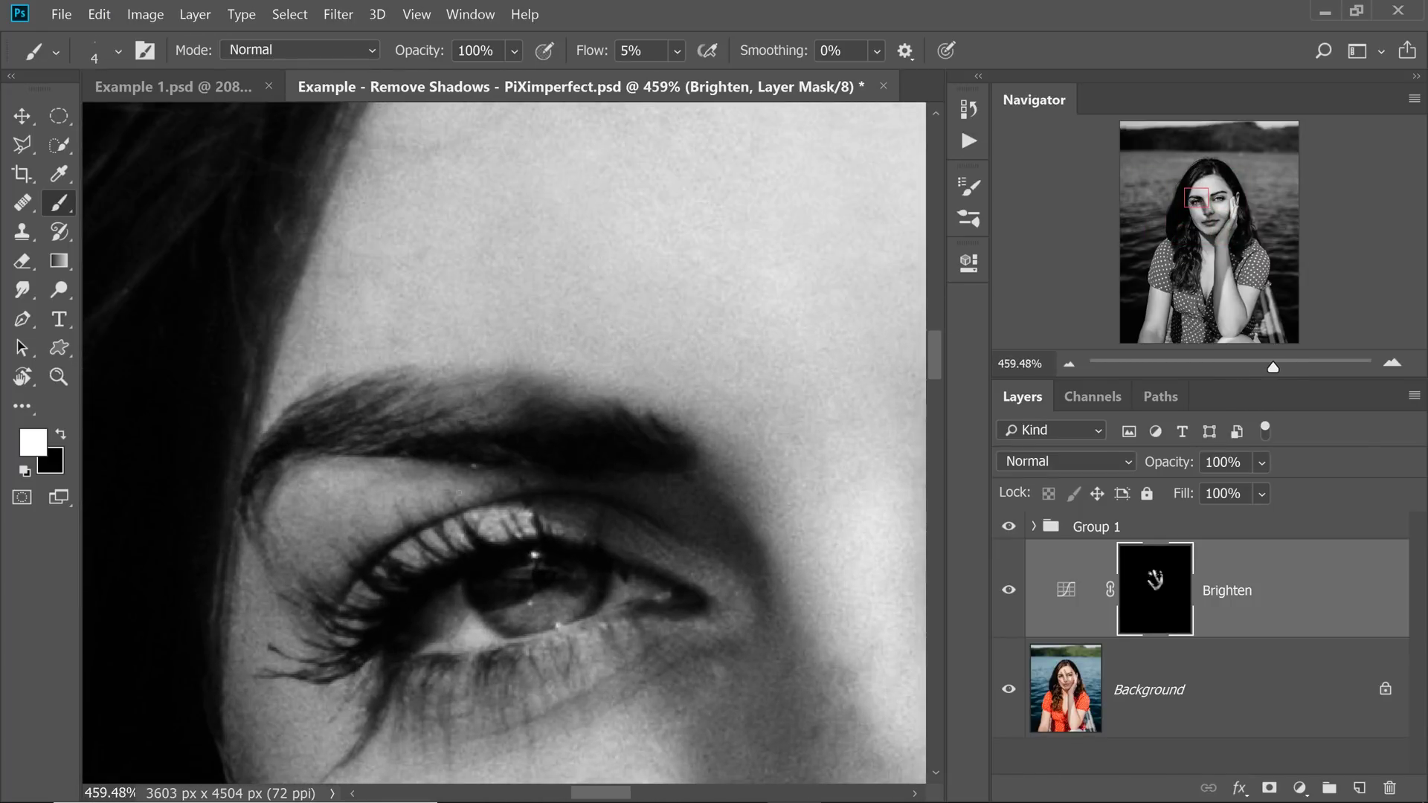
Brighten the shadow between the inner eye corner and the side of the nose at changing canvas angles, using brushes up to 25 px.
{"action": "key", "text": "r"}
{"action": "left_click_drag", "start_coordinate": [587, 536], "coordinate": [440, 526]}
{"action": "scroll", "coordinate": [440, 526], "scroll_direction": "down", "scroll_amount": 3}
{"action": "scroll", "coordinate": [439, 513], "scroll_direction": "up", "scroll_amount": 2}
{"action": "scroll", "coordinate": [521, 513], "scroll_direction": "down", "scroll_amount": 3}
{"action": "key", "text": "r"}
{"action": "key", "text": "Escape"}
{"action": "scroll", "coordinate": [528, 513], "scroll_direction": "up", "scroll_amount": 4}
{"action": "key", "text": "x"}
{"action": "key", "text": "bracketright"}
{"action": "key", "text": "bracketright"}
{"action": "scroll", "coordinate": [513, 464], "scroll_direction": "down", "scroll_amount": 1}
{"action": "key", "text": "r"}
{"action": "key", "text": "x"}
{"action": "left_click_drag", "start_coordinate": [539, 364], "coordinate": [628, 449]}
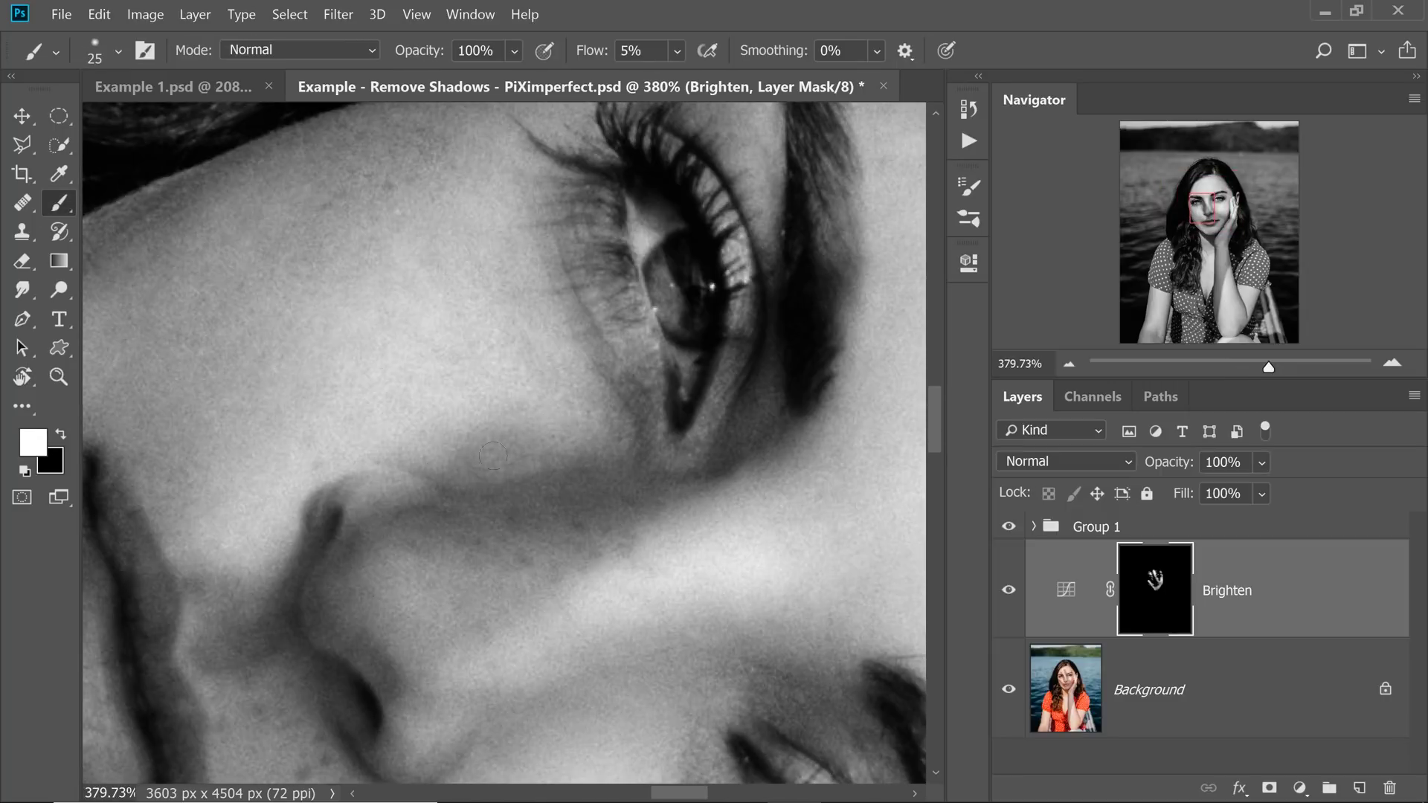
Soften the shadow edge between nostril and cheek with 15 to 8 px brushes and reset the canvas rotation.
{"action": "key", "text": "bracketleft"}
{"action": "scroll", "coordinate": [564, 478], "scroll_direction": "right", "scroll_amount": 1}
{"action": "scroll", "coordinate": [654, 413], "scroll_direction": "down", "scroll_amount": 5}
{"action": "scroll", "coordinate": [614, 410], "scroll_direction": "up", "scroll_amount": 5}
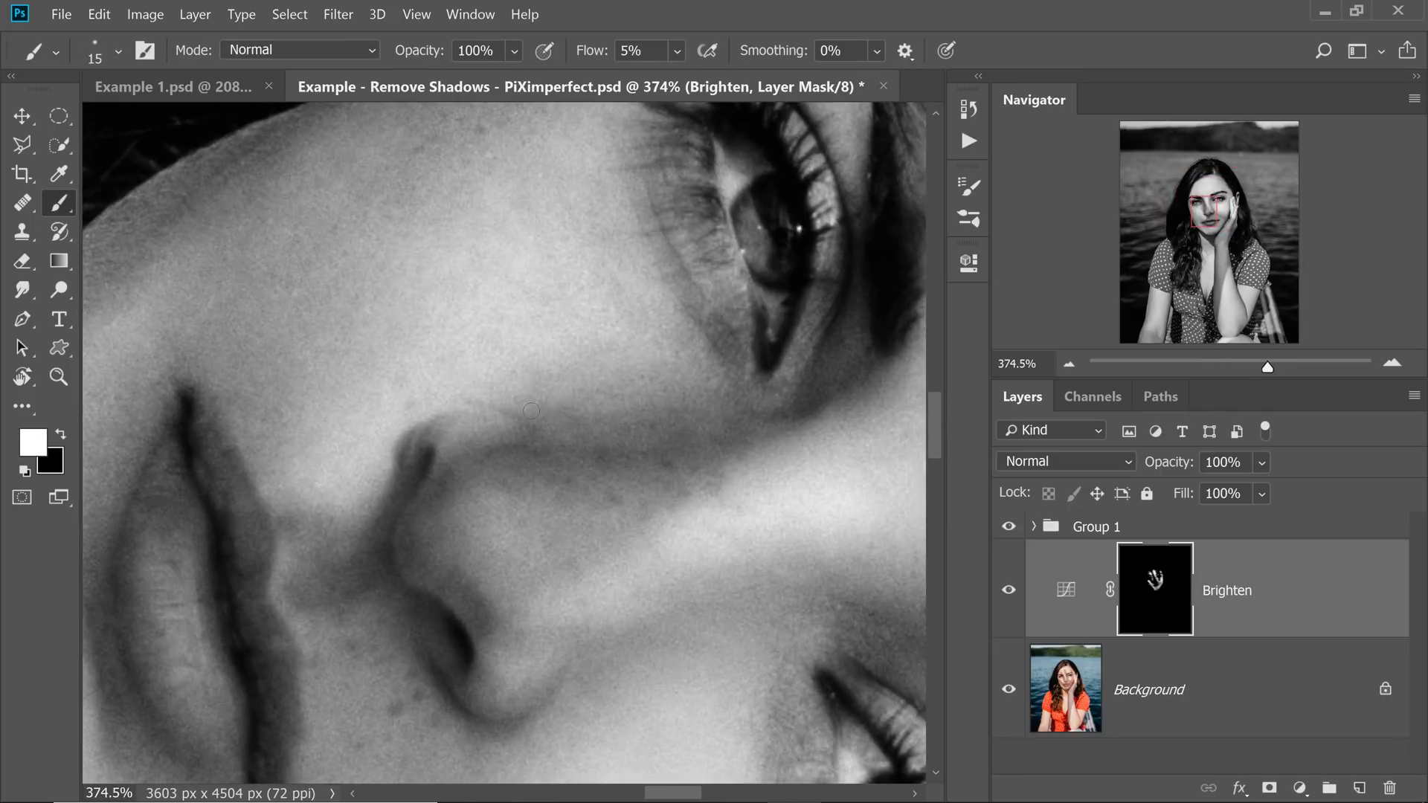
{"action": "key", "text": "r"}
{"action": "key", "text": "Escape"}
{"action": "scroll", "coordinate": [537, 330], "scroll_direction": "down", "scroll_amount": 1}
{"action": "key", "text": "bracketleft"}
{"action": "key", "text": "bracketleft"}
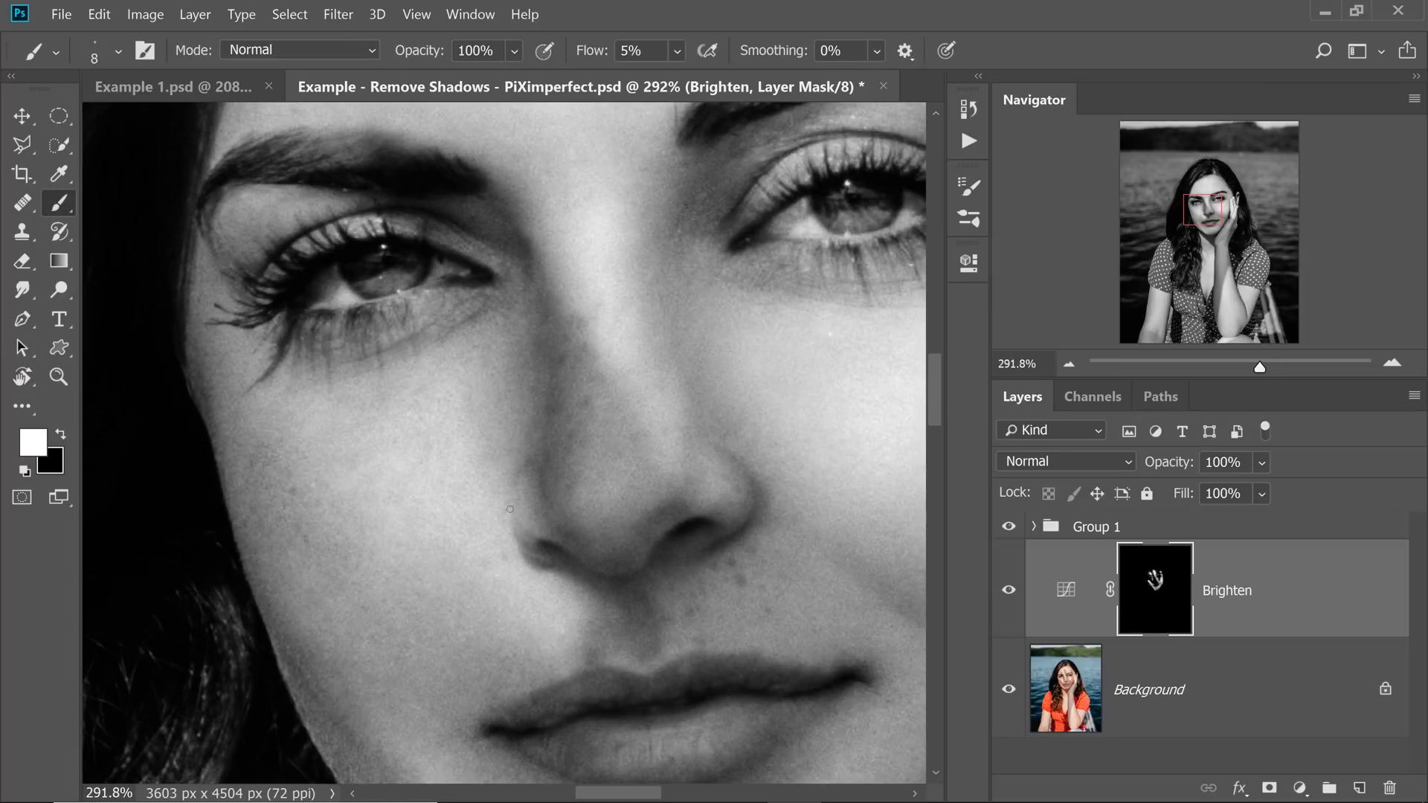
Blend the shadow edge running down the nose bridge beside the inner eye corner with brushes from 8 down to 4 px.
{"action": "scroll", "coordinate": [514, 482], "scroll_direction": "up", "scroll_amount": 1}
{"action": "key", "text": "x"}
{"action": "key", "text": "x"}
{"action": "scroll", "coordinate": [646, 484], "scroll_direction": "down", "scroll_amount": 5}
{"action": "scroll", "coordinate": [637, 446], "scroll_direction": "up", "scroll_amount": 6}
{"action": "key", "text": "bracketleft"}
{"action": "key", "text": "bracketleft"}
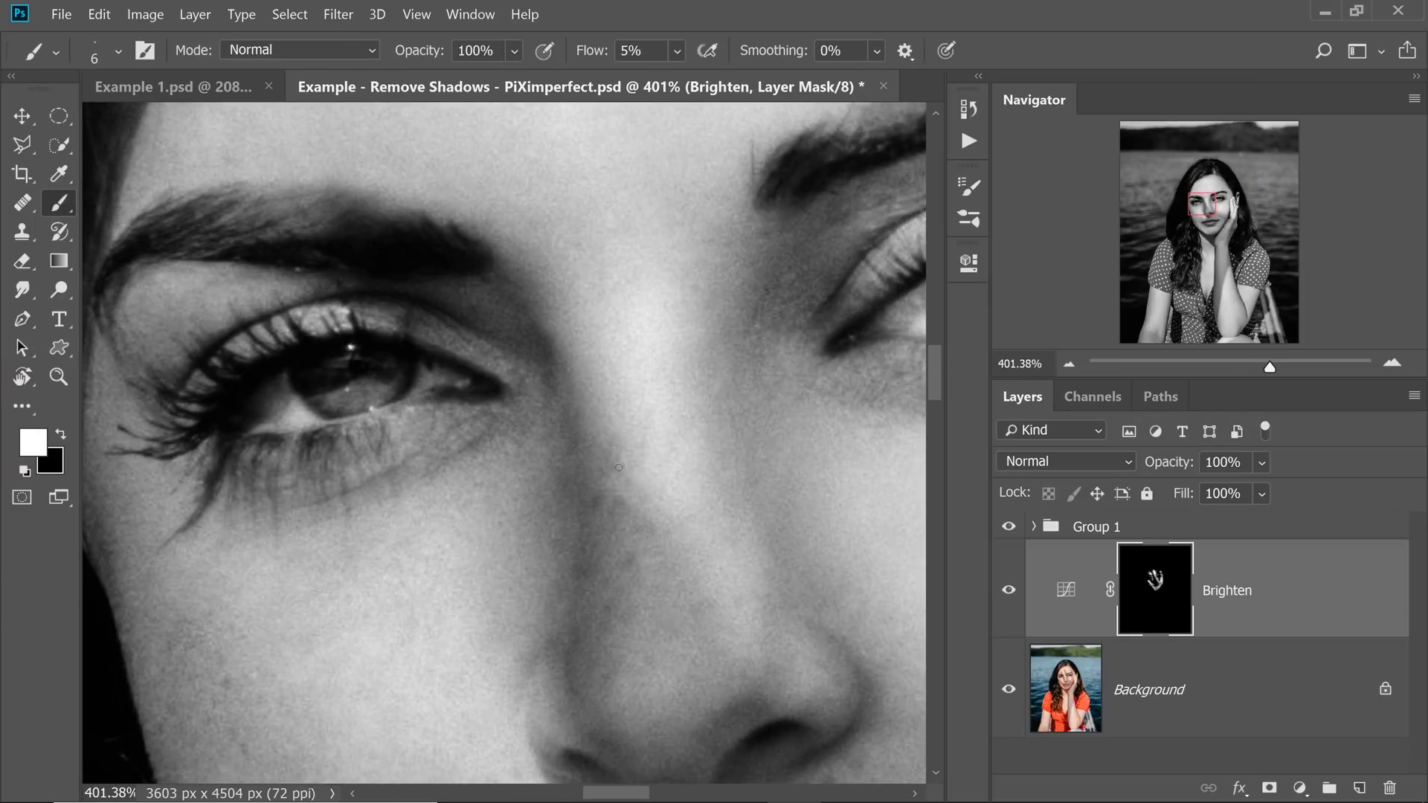
{"action": "scroll", "coordinate": [609, 465], "scroll_direction": "down", "scroll_amount": 1}
{"action": "scroll", "coordinate": [602, 457], "scroll_direction": "up", "scroll_amount": 2}
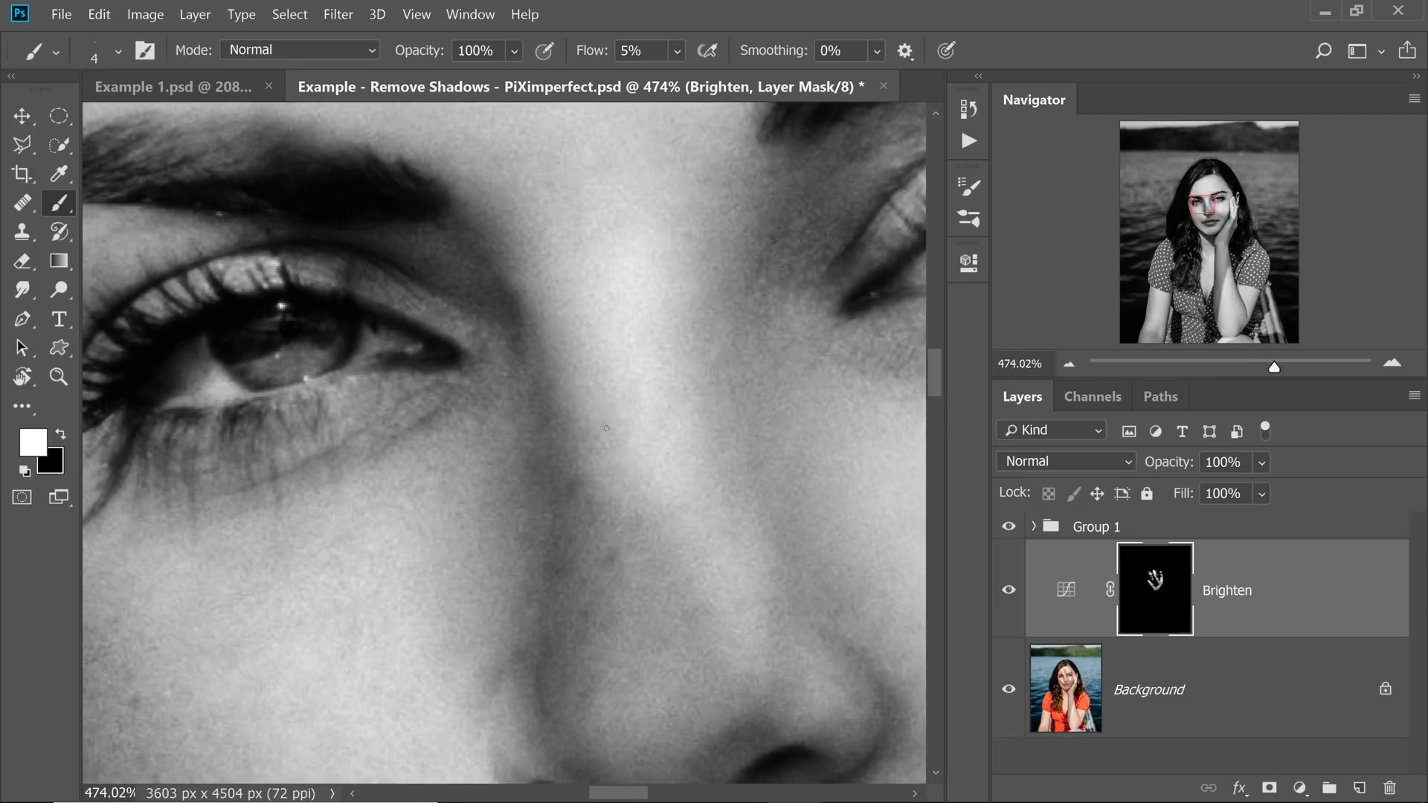
Brighten the shaded side of the nose down to the nostril with a brush of about 15 px.
{"action": "scroll", "coordinate": [562, 424], "scroll_direction": "down", "scroll_amount": 3}
{"action": "key", "text": "bracketright"}
{"action": "key", "text": "bracketright"}
{"action": "key", "text": "bracketright"}
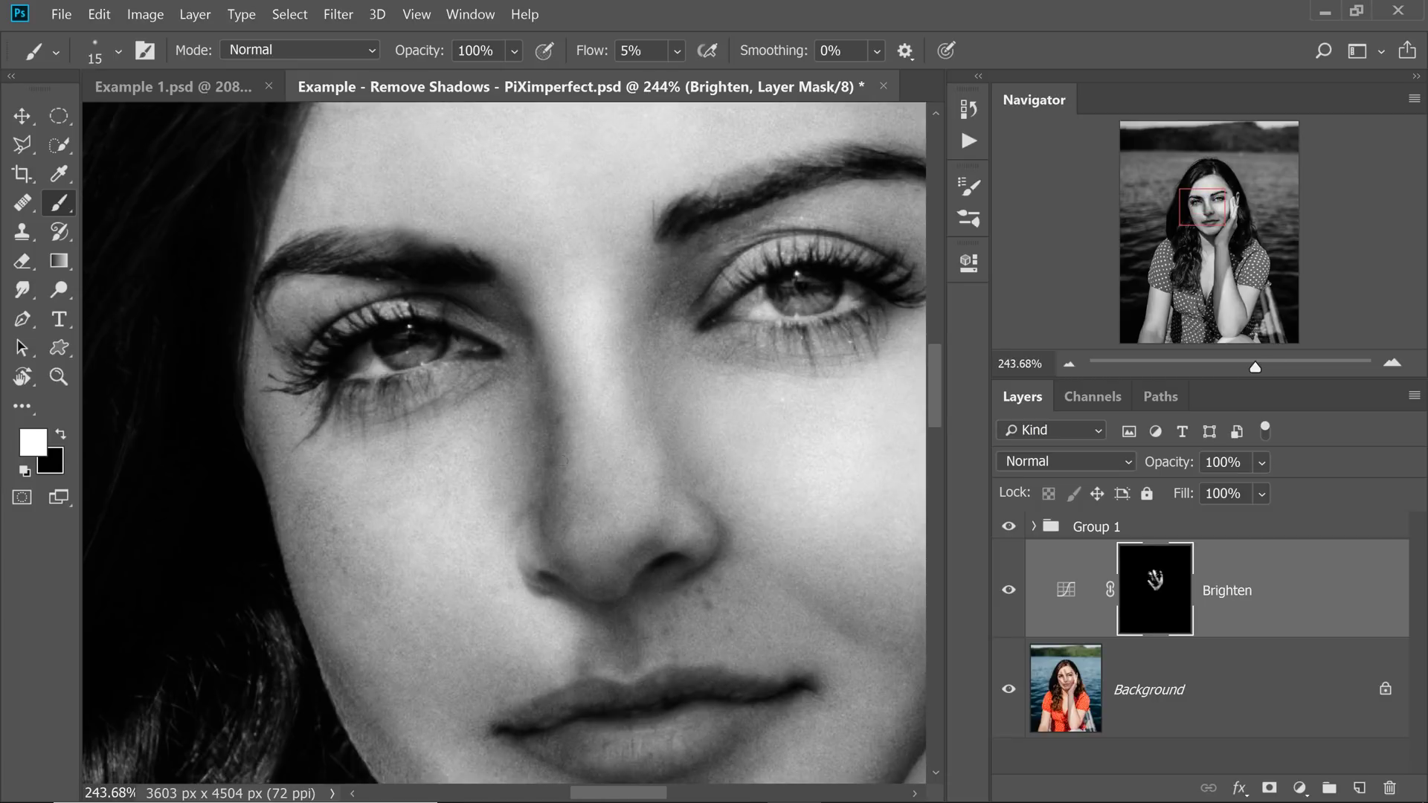
{"action": "scroll", "coordinate": [576, 476], "scroll_direction": "down", "scroll_amount": 3}
{"action": "scroll", "coordinate": [595, 469], "scroll_direction": "up", "scroll_amount": 3}
{"action": "scroll", "coordinate": [617, 469], "scroll_direction": "down", "scroll_amount": 1}
{"action": "scroll", "coordinate": [624, 466], "scroll_direction": "down", "scroll_amount": 1}
{"action": "key", "text": "bracketleft"}
{"action": "key", "text": "x"}
{"action": "key", "text": "x"}
{"action": "key", "text": "x"}
{"action": "scroll", "coordinate": [625, 466], "scroll_direction": "up", "scroll_amount": 1}
{"action": "scroll", "coordinate": [617, 476], "scroll_direction": "down", "scroll_amount": 3}
{"action": "scroll", "coordinate": [580, 536], "scroll_direction": "up", "scroll_amount": 3}
{"action": "key", "text": "x"}
{"action": "scroll", "coordinate": [550, 558], "scroll_direction": "up", "scroll_amount": 1}
{"action": "key", "text": "bracketright"}
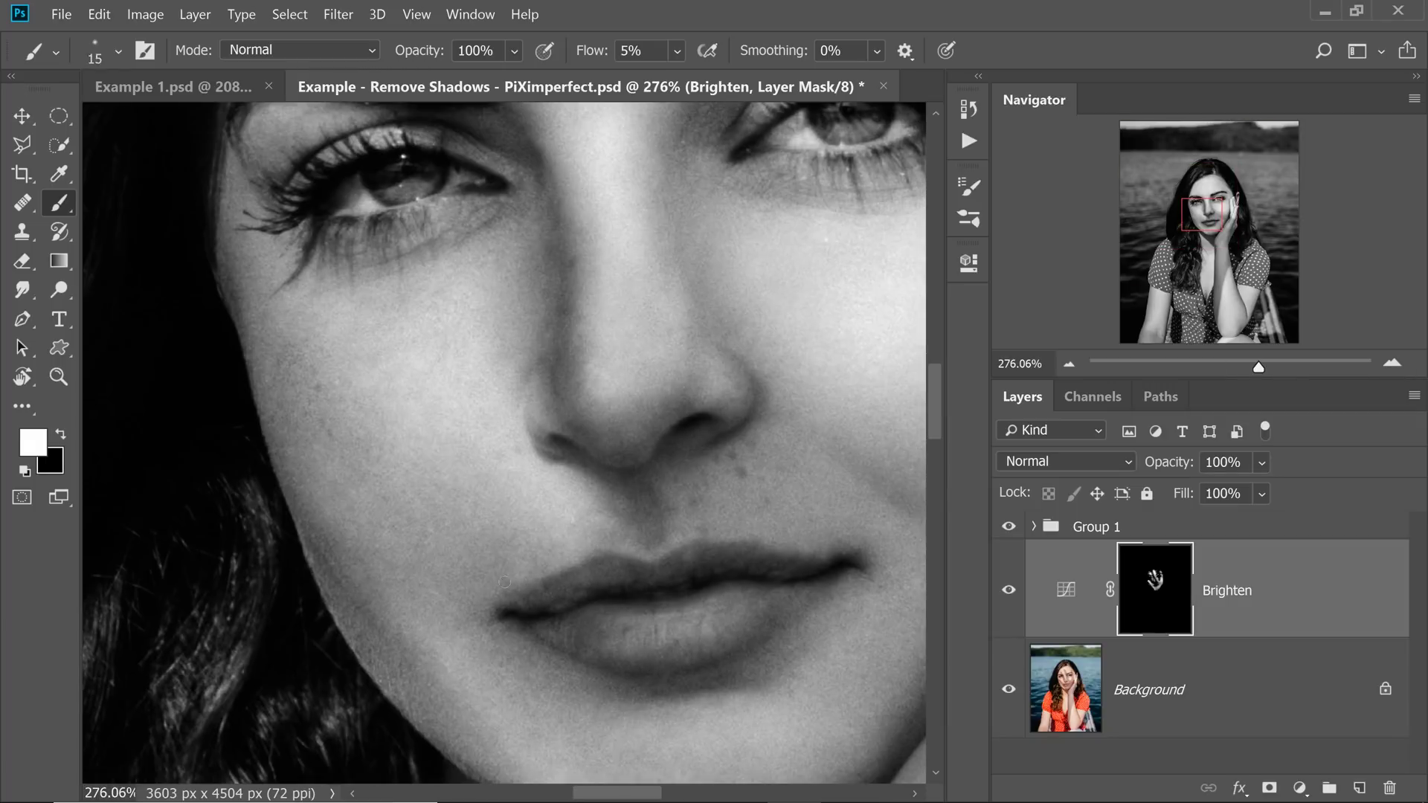
Touch up the remaining dark line between the nose and the cheek with a brush reduced to 8 px.
{"action": "scroll", "coordinate": [511, 586], "scroll_direction": "down", "scroll_amount": 3}
{"action": "scroll", "coordinate": [654, 580], "scroll_direction": "up", "scroll_amount": 3}
{"action": "key", "text": "bracketleft"}
{"action": "key", "text": "bracketleft"}
{"action": "key", "text": "bracketleft"}
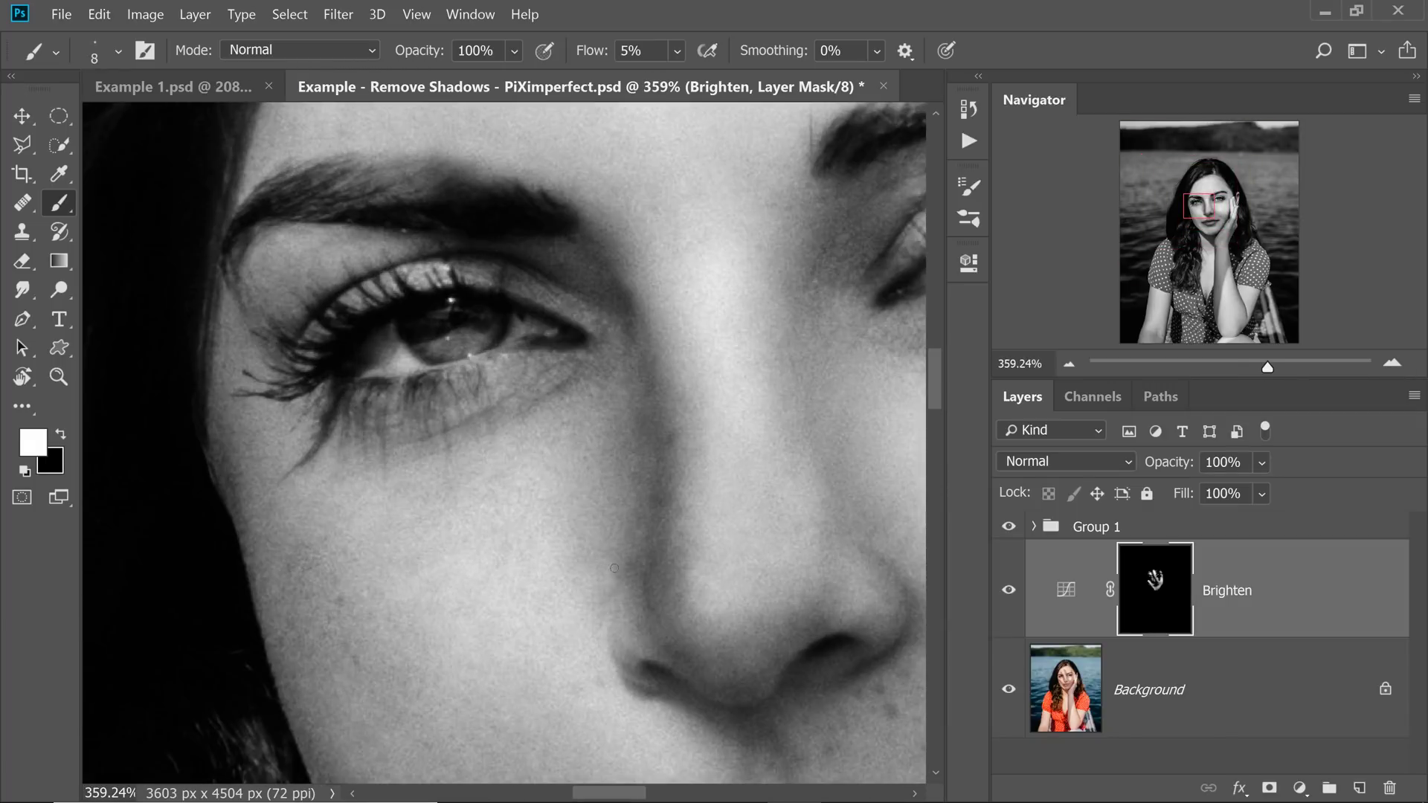
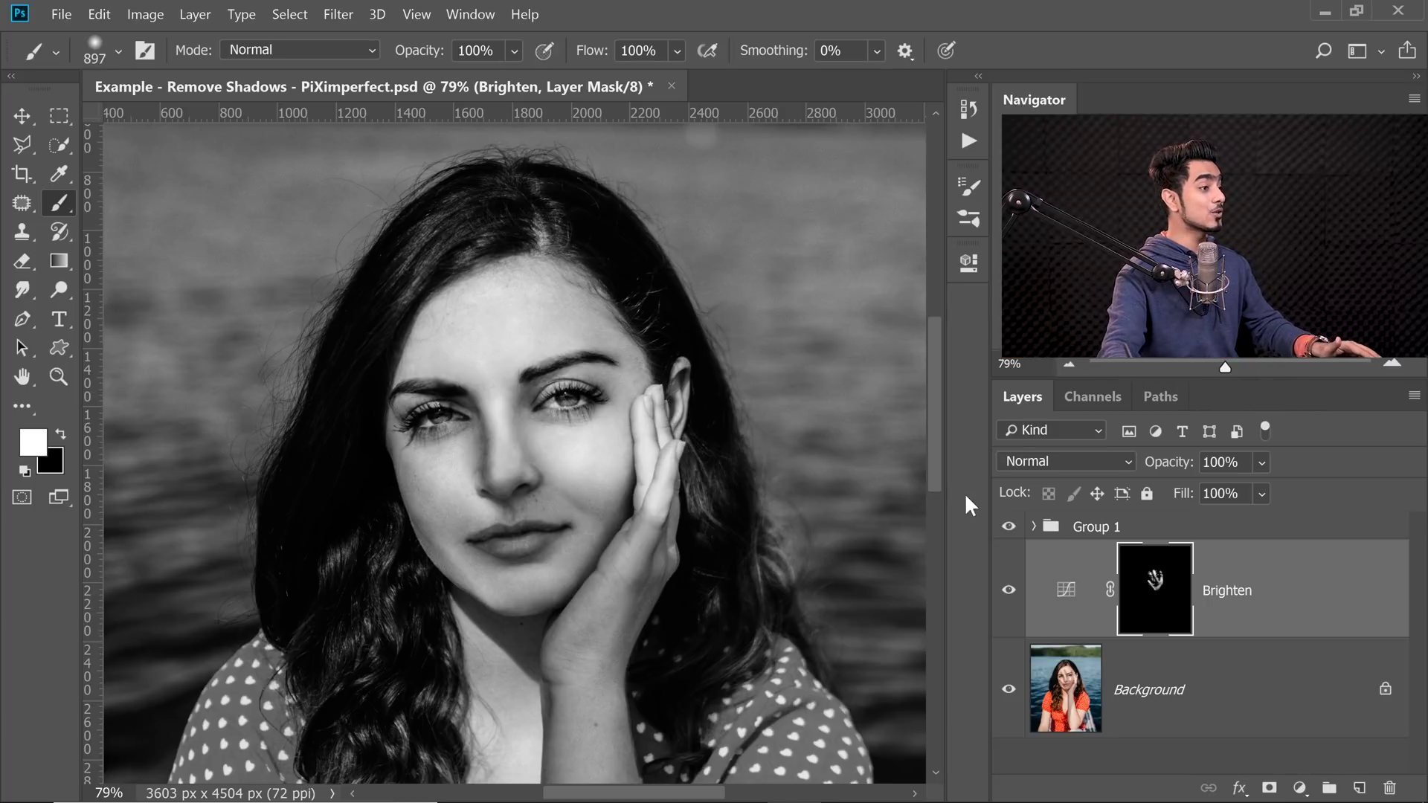
Compare the face with and without the Brighten layer.
{"action": "left_click_drag", "start_coordinate": [628, 493], "coordinate": [654, 493]}
{"action": "left_click", "coordinate": [1008, 590]}
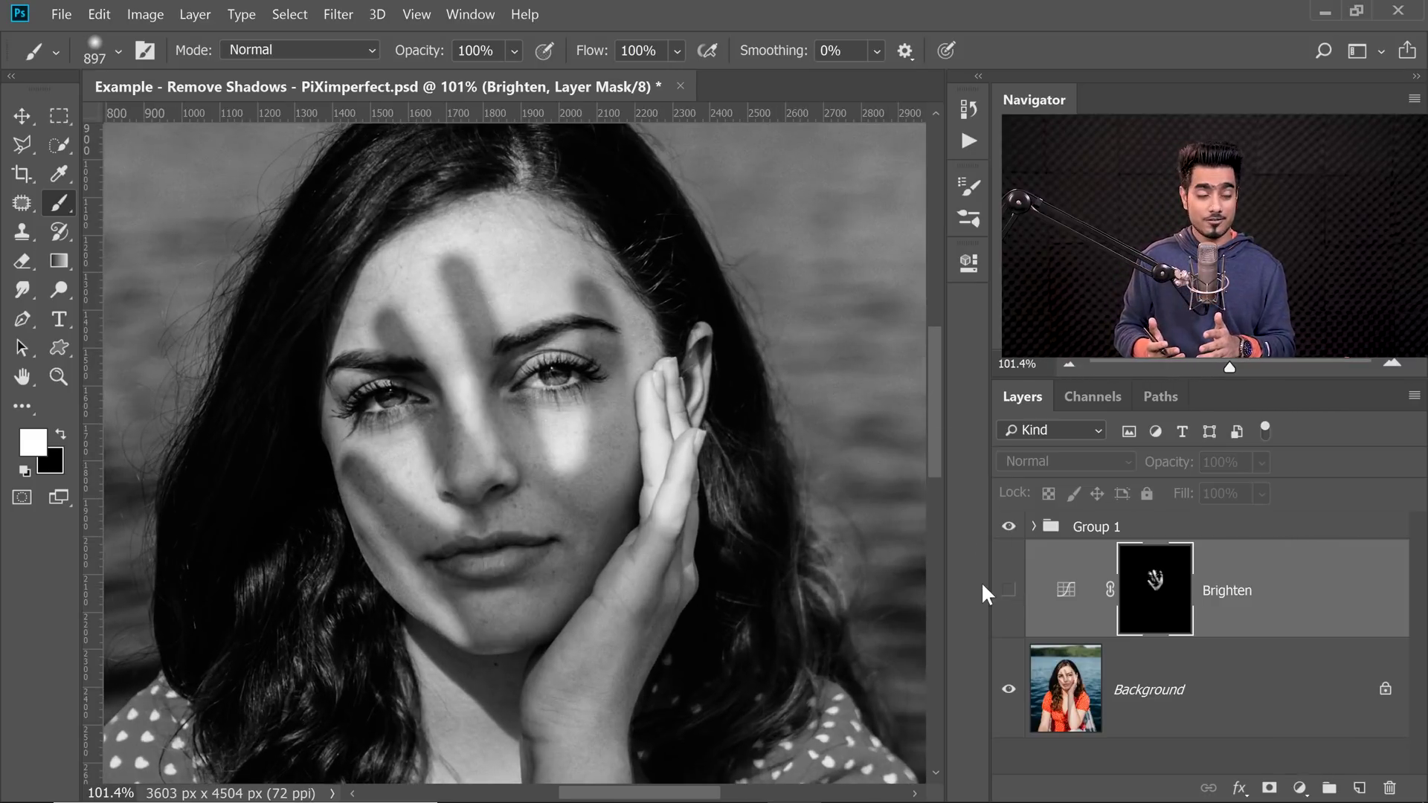
{"action": "left_click", "coordinate": [1004, 594]}
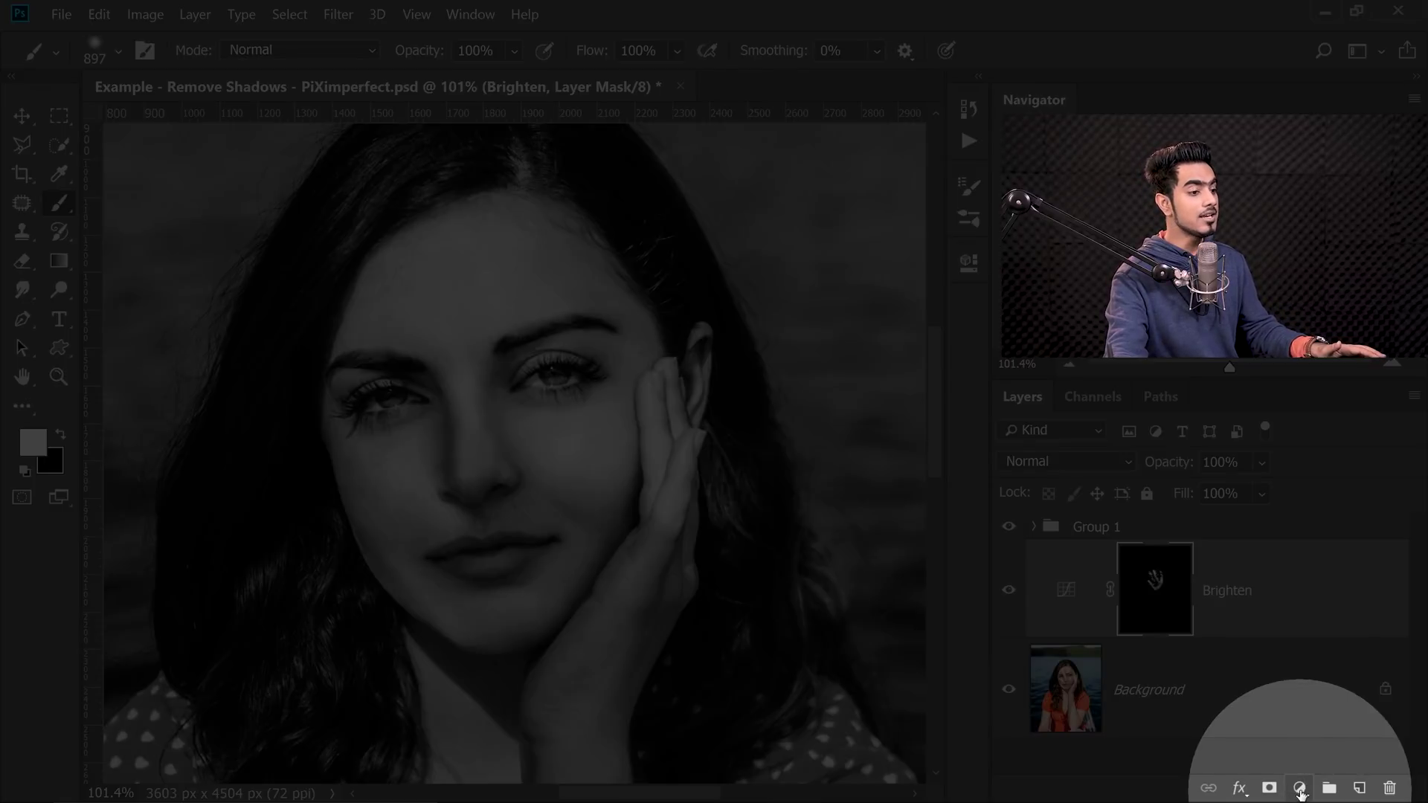
Add a second Curves adjustment layer above Brighten and raise its midtones to lighten the image.
{"action": "left_click", "coordinate": [1299, 790]}
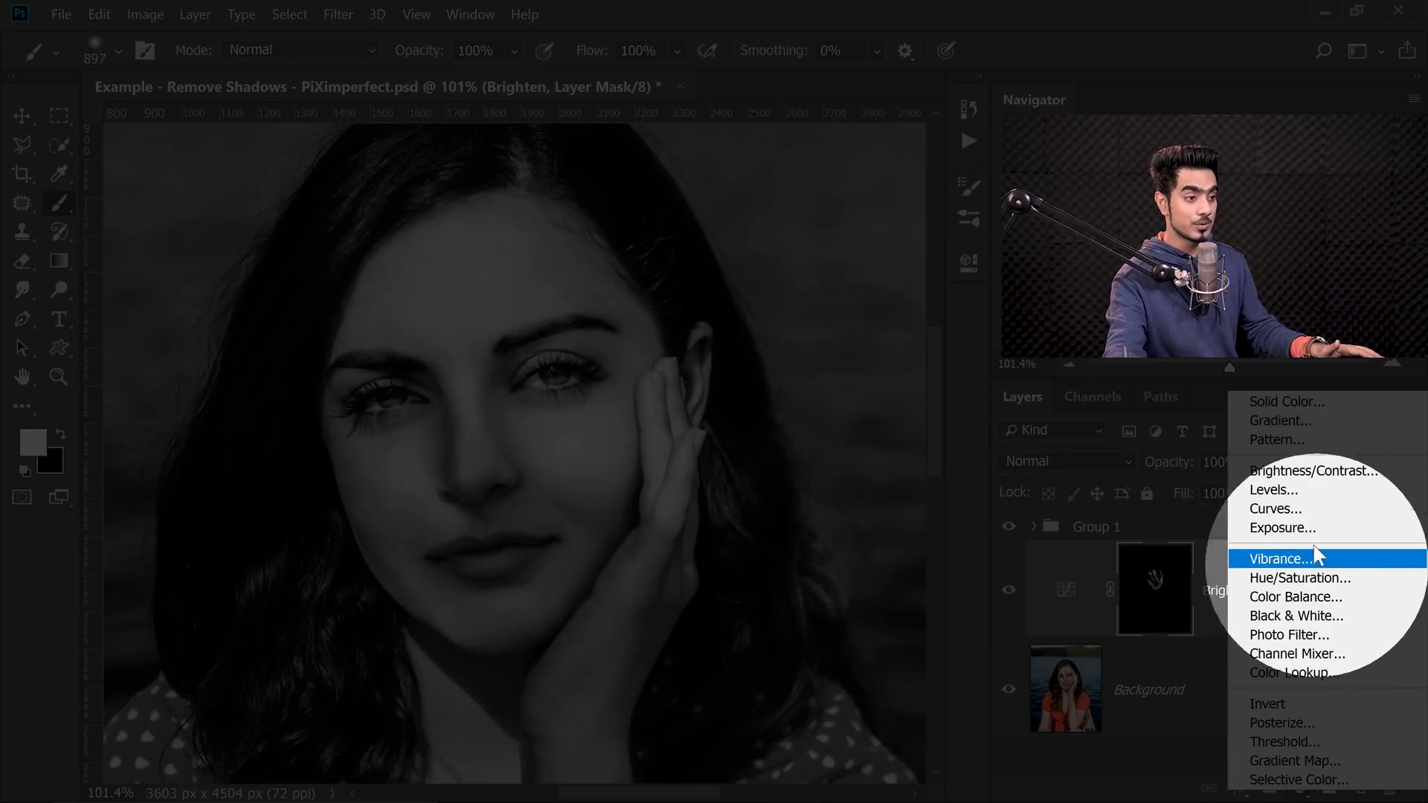
{"action": "left_click", "coordinate": [1306, 511]}
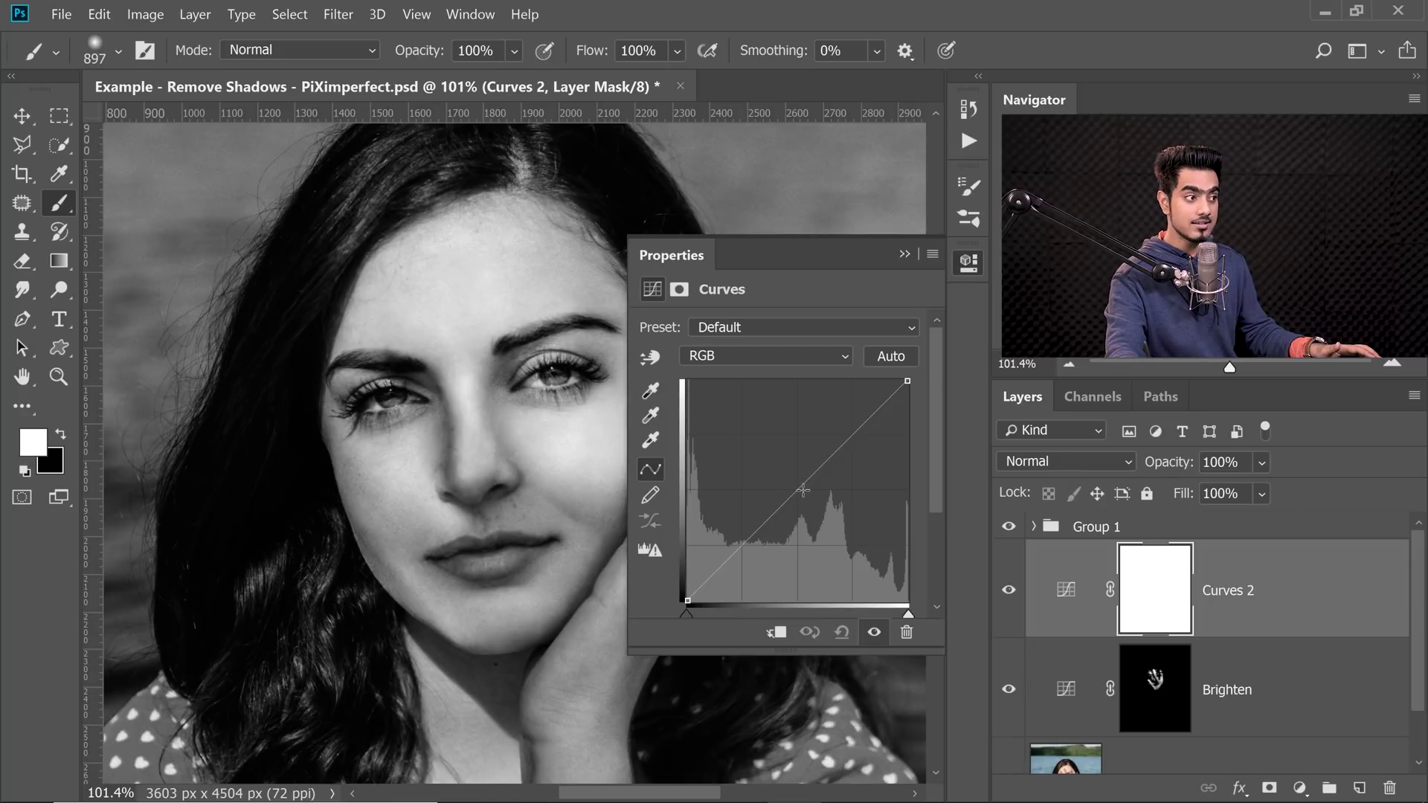
{"action": "left_click_drag", "start_coordinate": [798, 491], "coordinate": [776, 454]}
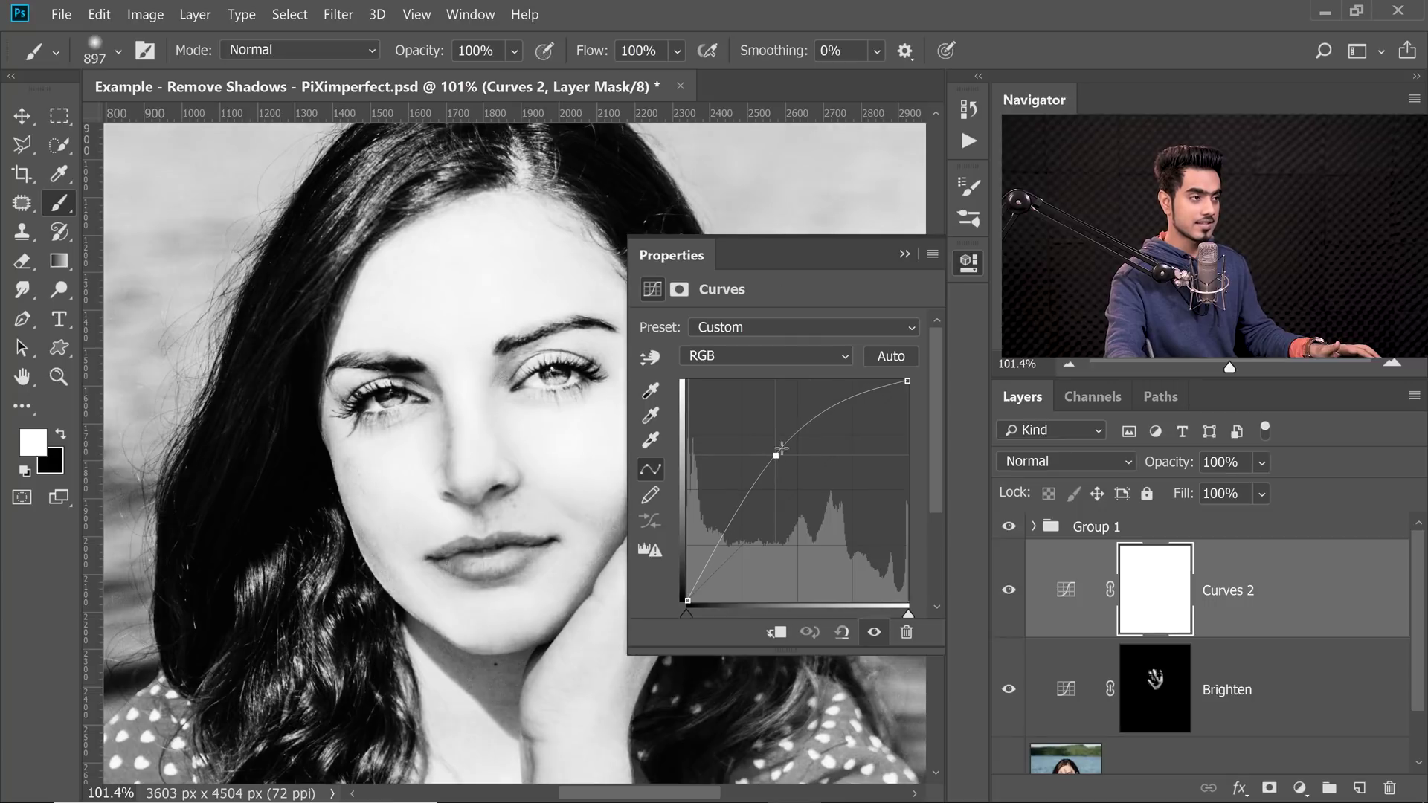
{"action": "left_click", "coordinate": [904, 255]}
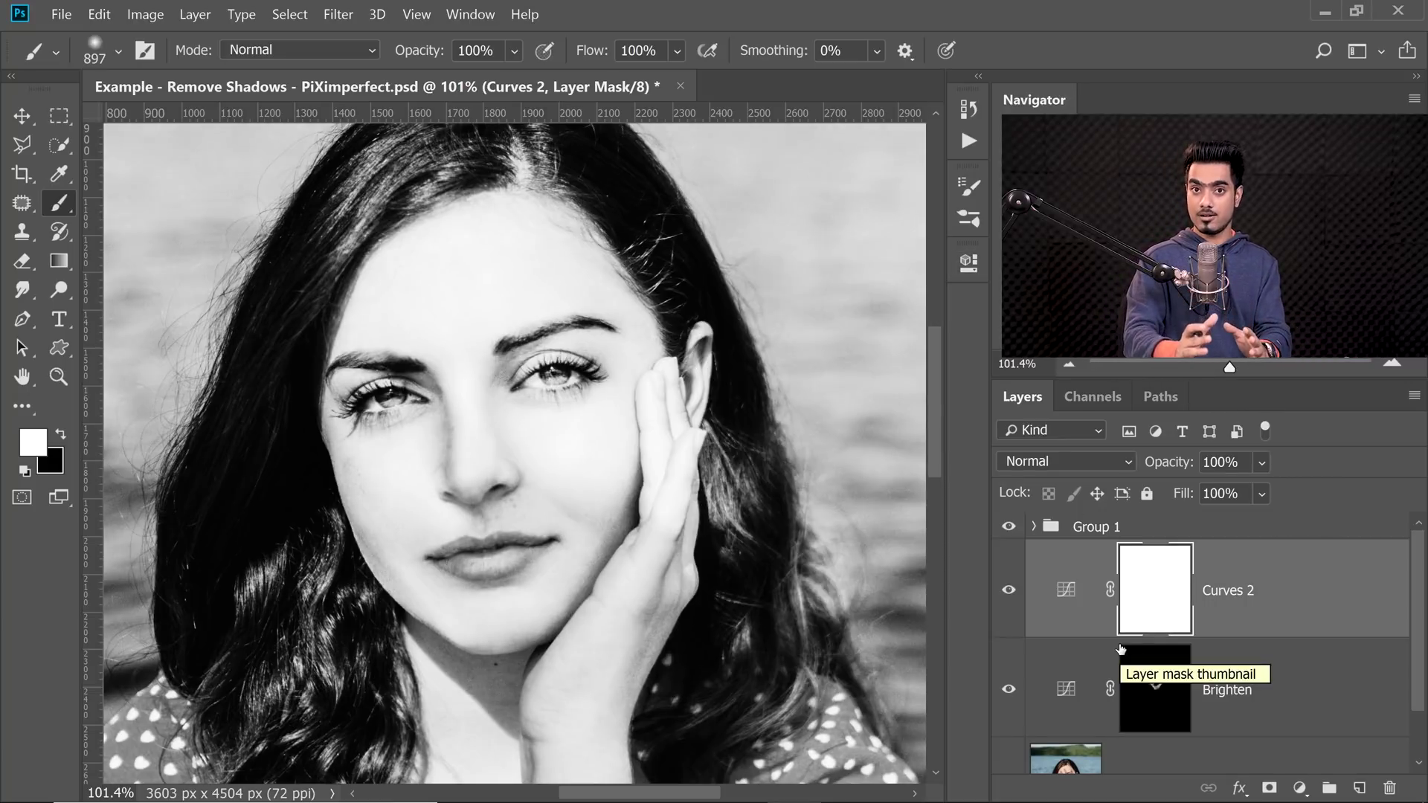
In the new Curves layer's Blend If settings, split the Underlying Layer white slider to 0 / 255 and apply it.
{"action": "double_click", "coordinate": [1329, 597]}
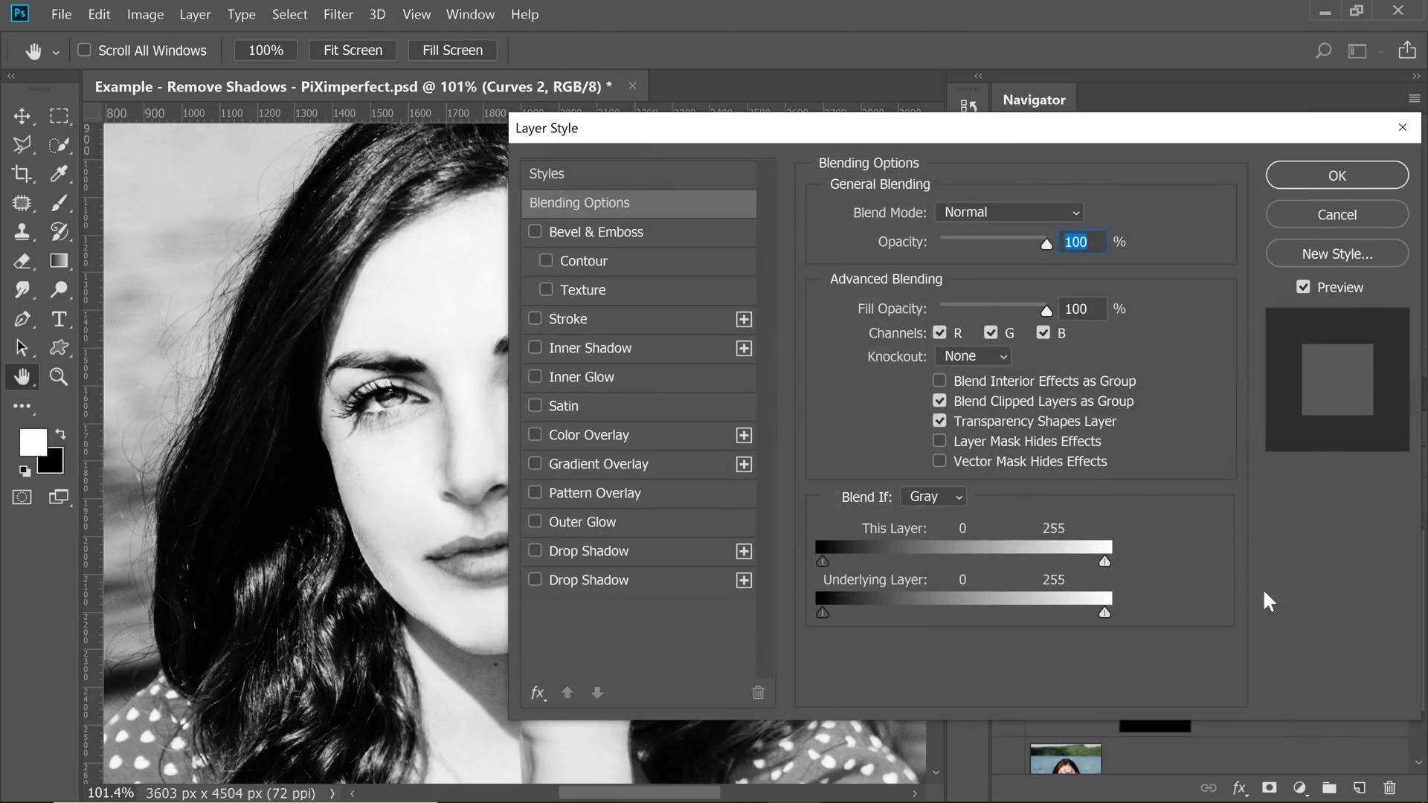
{"action": "left_click_drag", "start_coordinate": [850, 134], "coordinate": [986, 152]}
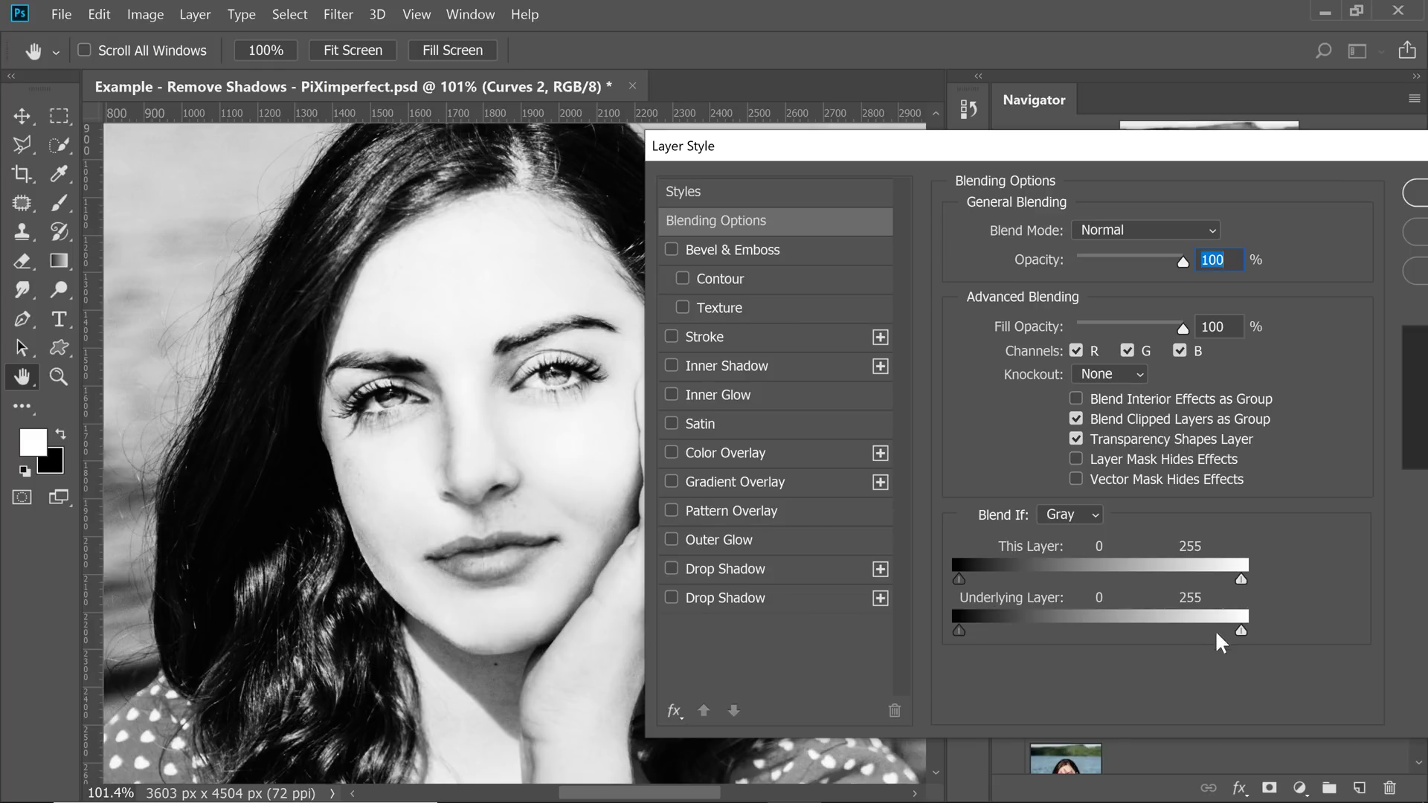
{"action": "left_click_drag", "start_coordinate": [1201, 632], "coordinate": [1175, 633]}
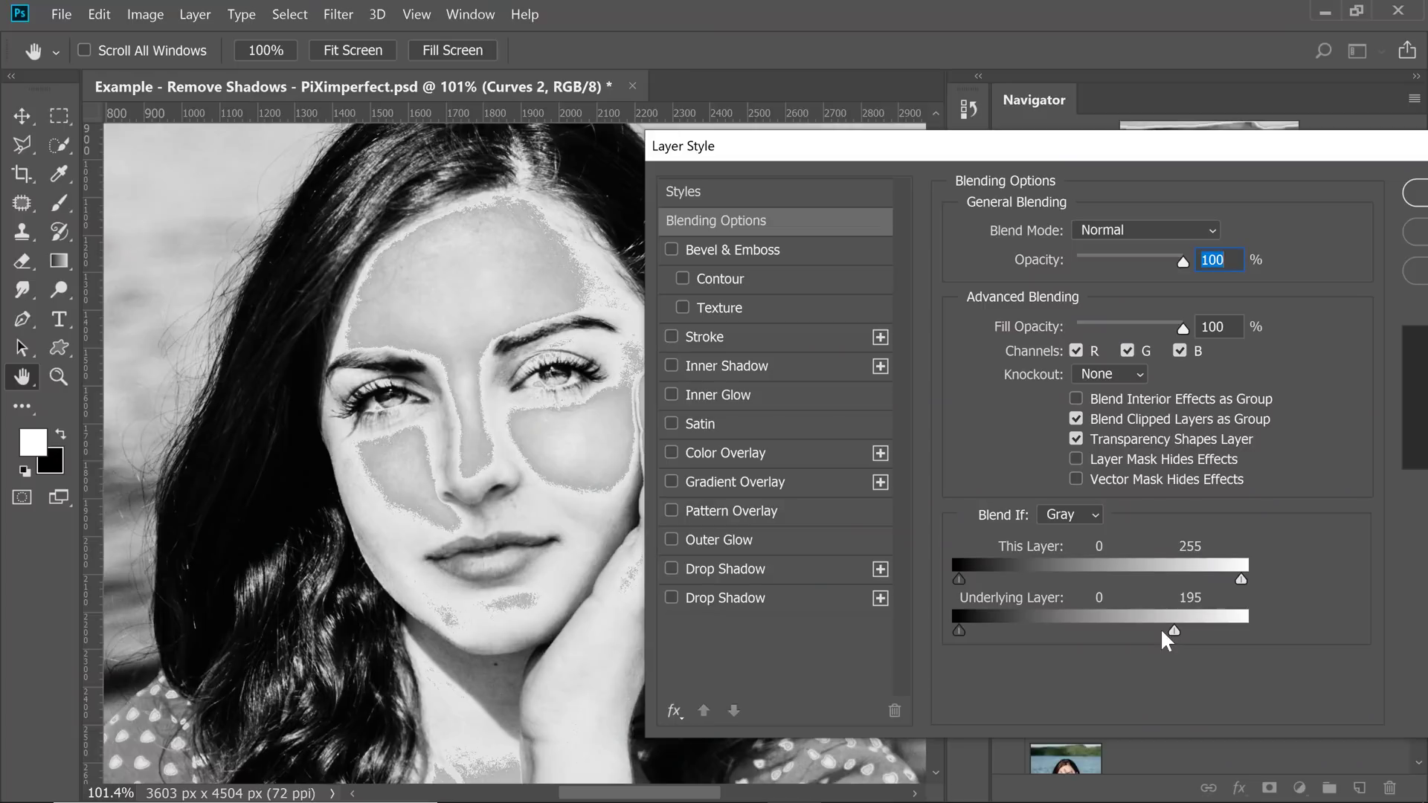
{"action": "left_click_drag", "start_coordinate": [1168, 624], "coordinate": [1156, 625]}
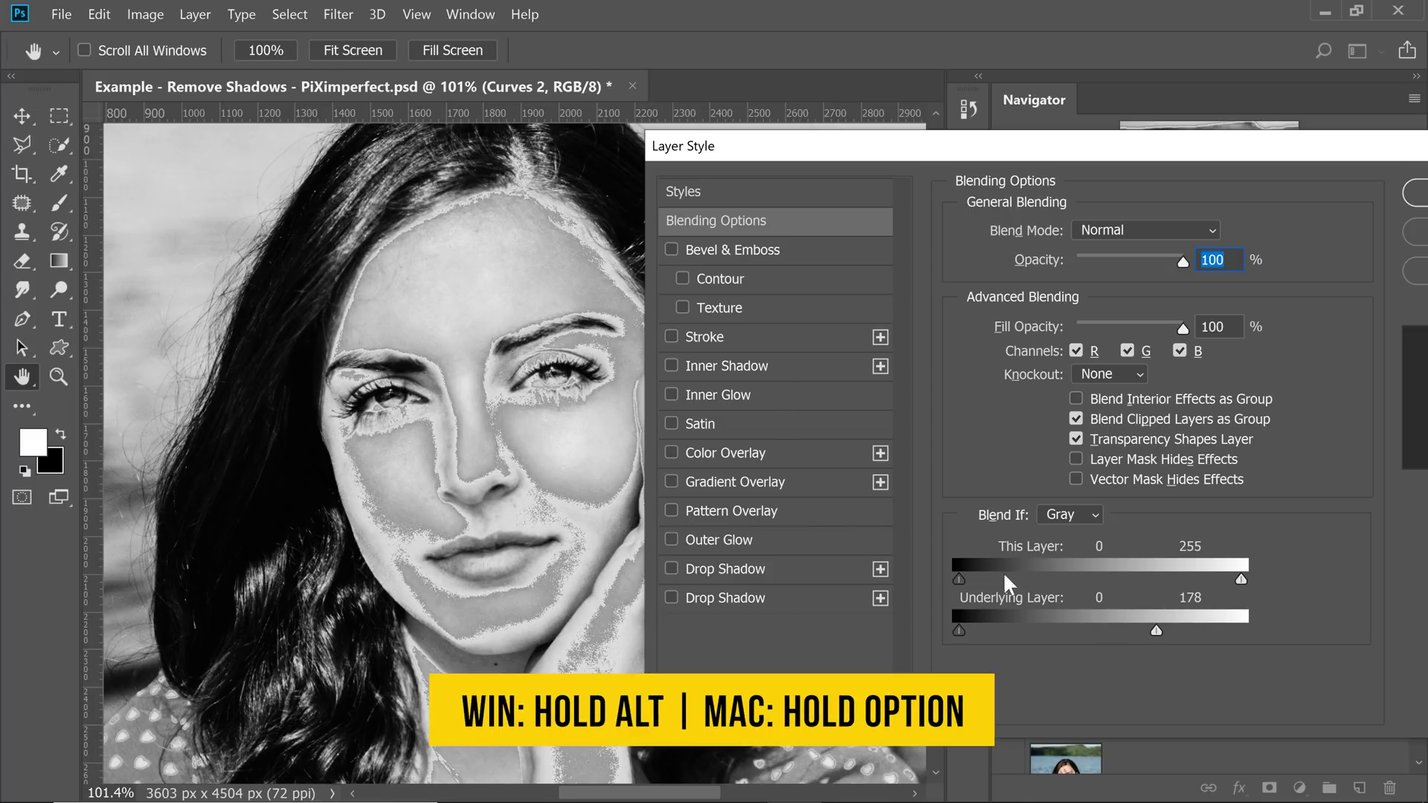
{"action": "left_click_drag", "start_coordinate": [1158, 630], "coordinate": [1122, 629]}
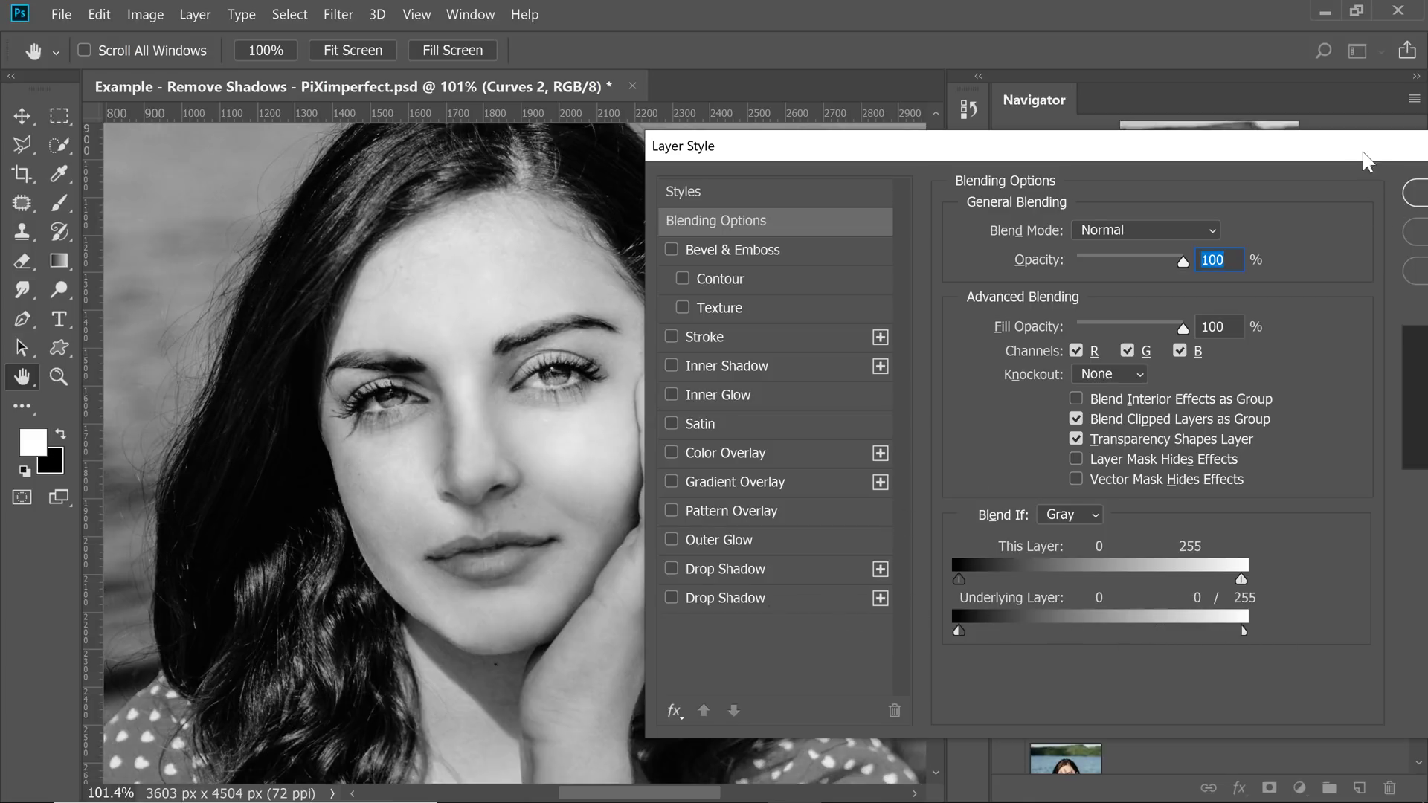
{"action": "left_click", "coordinate": [1188, 170]}
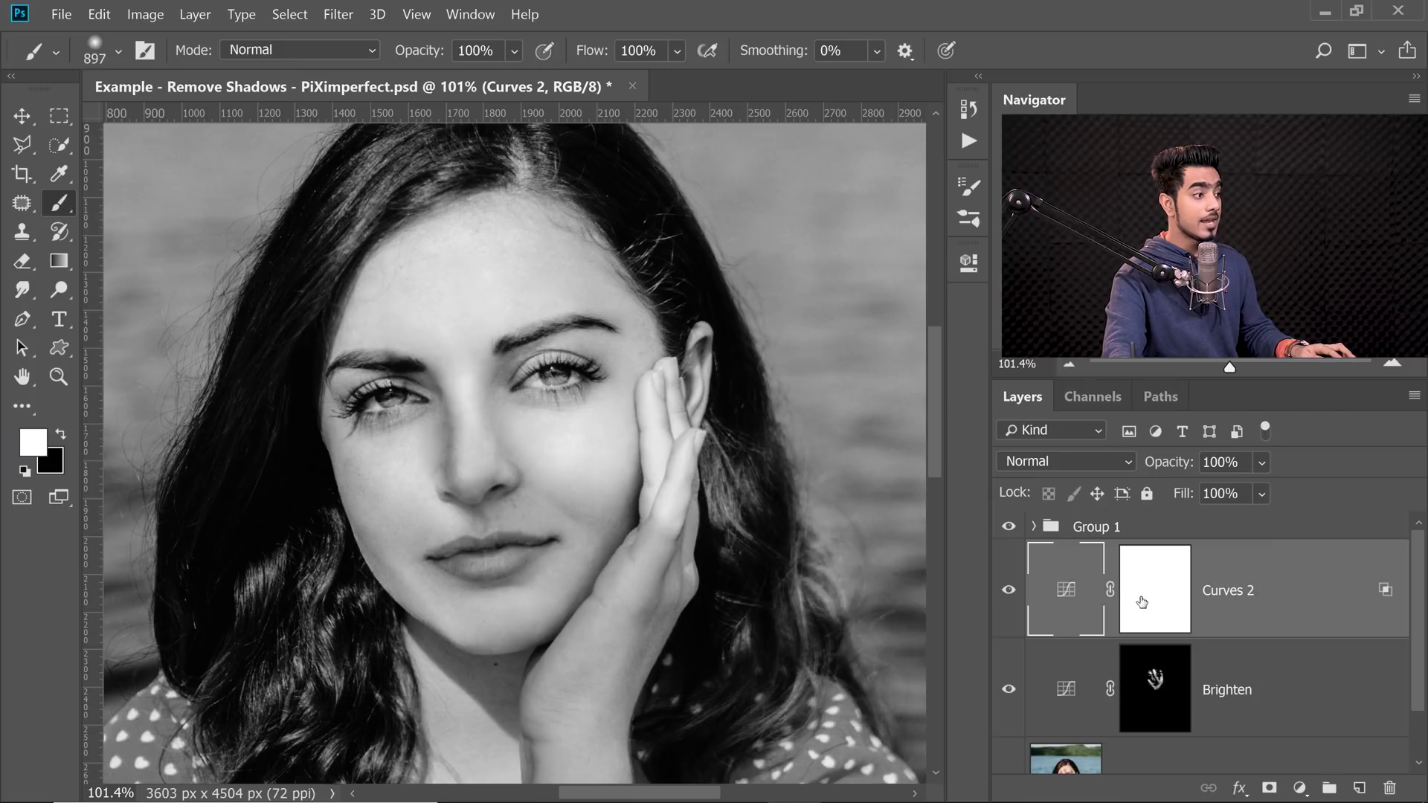
Check the effect of Curves 2 by toggling its visibility, and invert its layer mask to black.
{"action": "left_click", "coordinate": [1141, 603]}
{"action": "left_click", "coordinate": [1009, 595]}
{"action": "left_click", "coordinate": [1009, 595]}
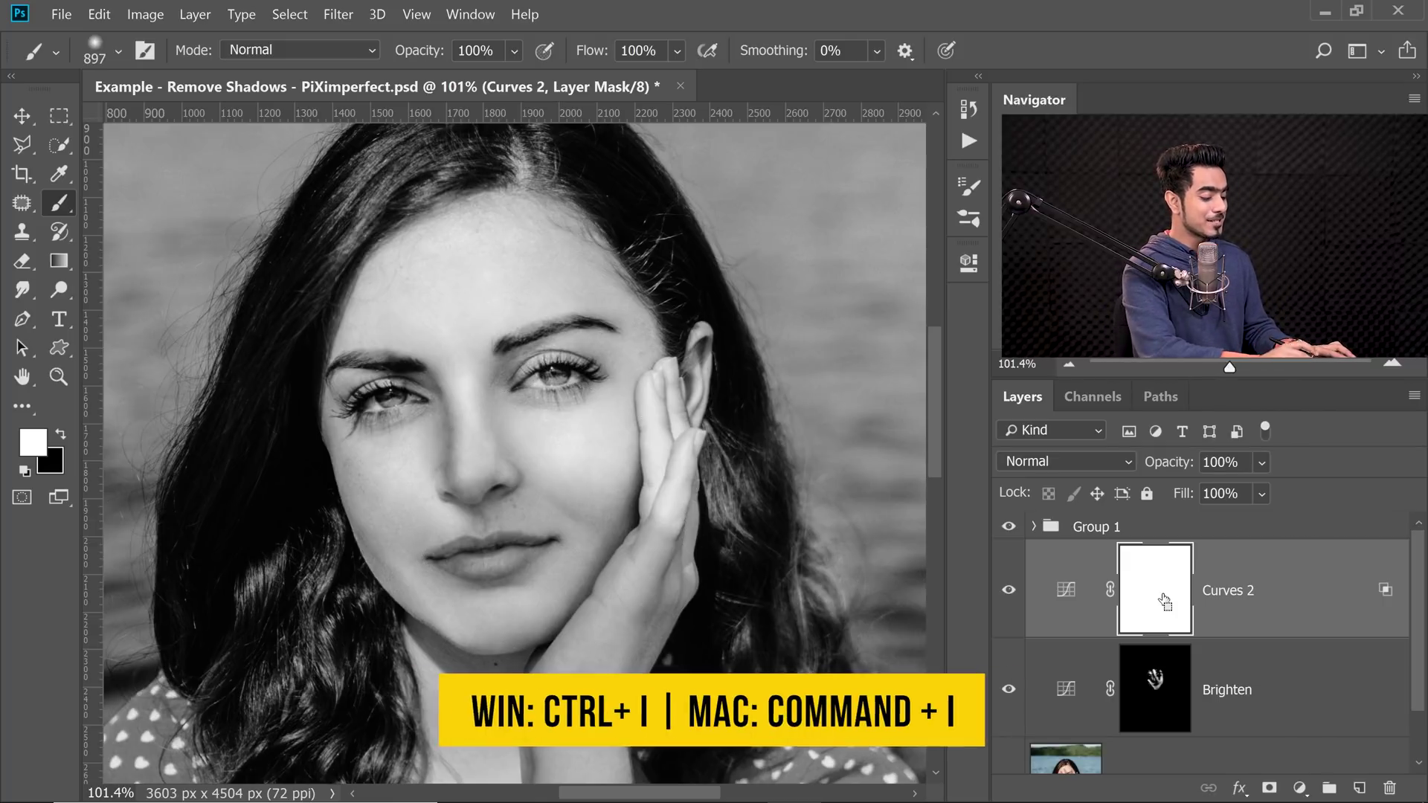
{"action": "key", "text": "ctrl+i"}
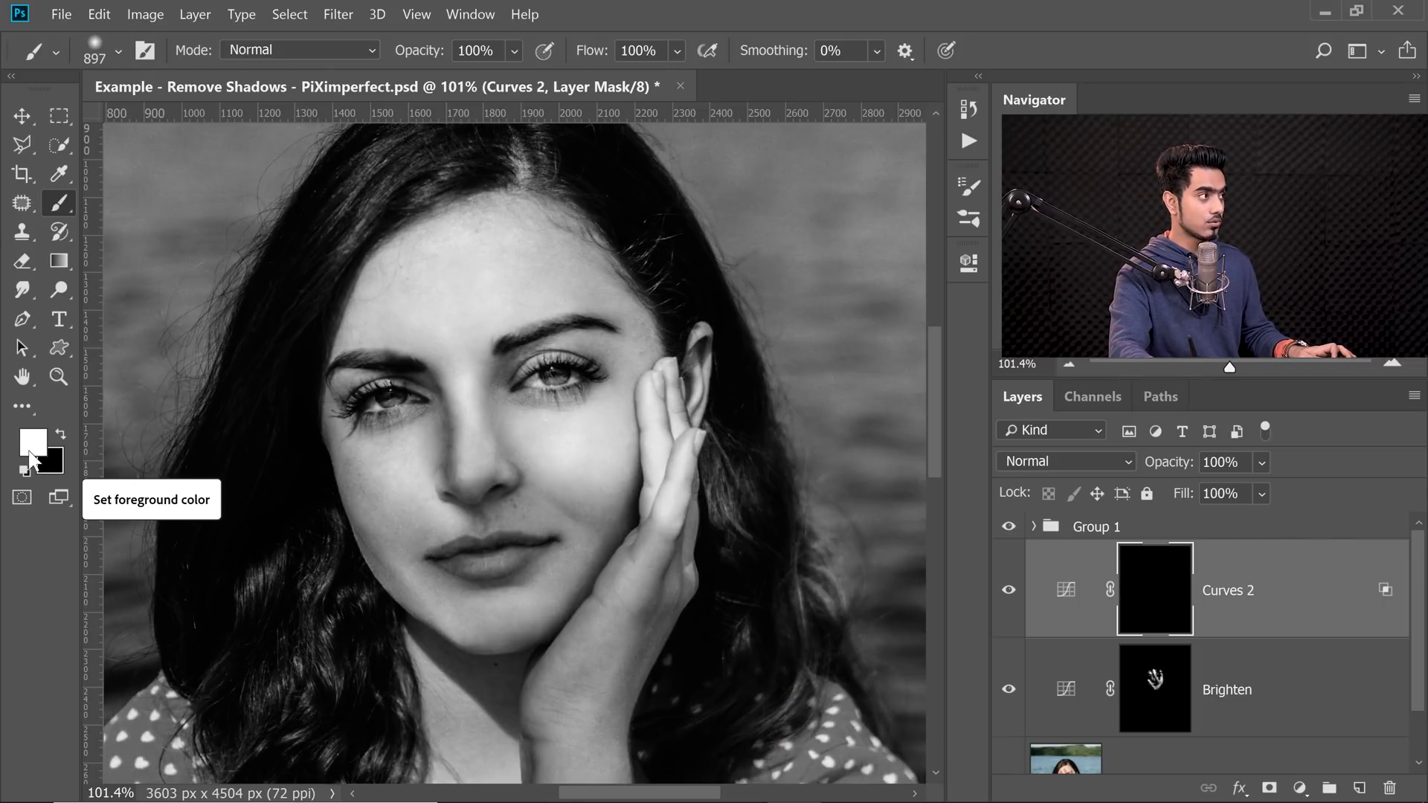
Set the brush flow to 20% and paint white on the Curves 2 mask over the hand-side cheek, with the brush reduced to 261 px.
{"action": "left_click_drag", "start_coordinate": [560, 418], "coordinate": [451, 410]}
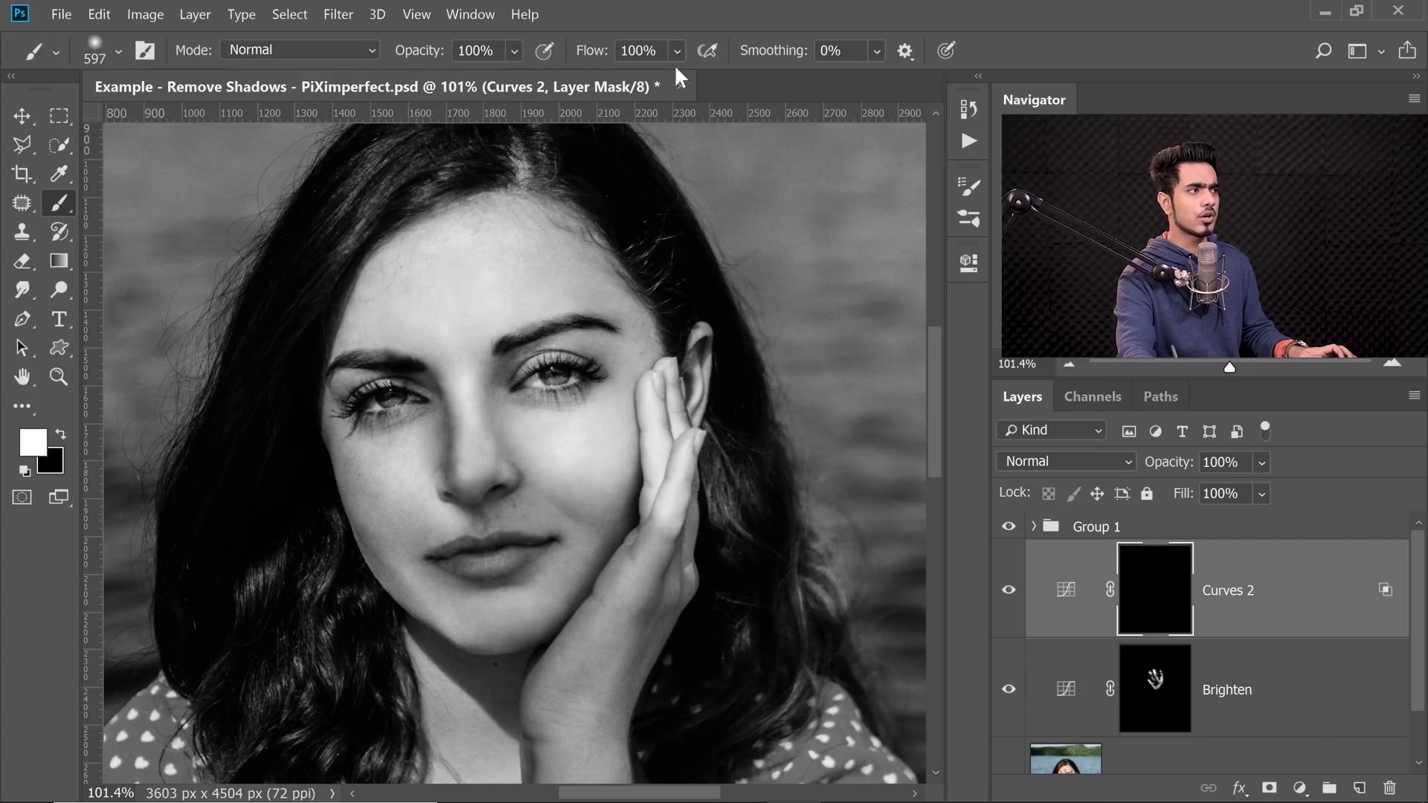
{"action": "type", "text": "20"}
{"action": "key", "text": "Return"}
{"action": "mouse_move", "coordinate": [555, 529]}
{"action": "left_mouse_down"}
{"action": "mouse_move", "coordinate": [595, 531]}
{"action": "mouse_move", "coordinate": [382, 472]}
{"action": "left_mouse_up"}
{"action": "left_click_drag", "start_coordinate": [494, 508], "coordinate": [494, 510]}
{"action": "mouse_move", "coordinate": [598, 517]}
{"action": "left_mouse_down"}
{"action": "mouse_move", "coordinate": [557, 496]}
{"action": "mouse_move", "coordinate": [617, 503]}
{"action": "left_mouse_up"}
{"action": "left_click_drag", "start_coordinate": [509, 496], "coordinate": [494, 498]}
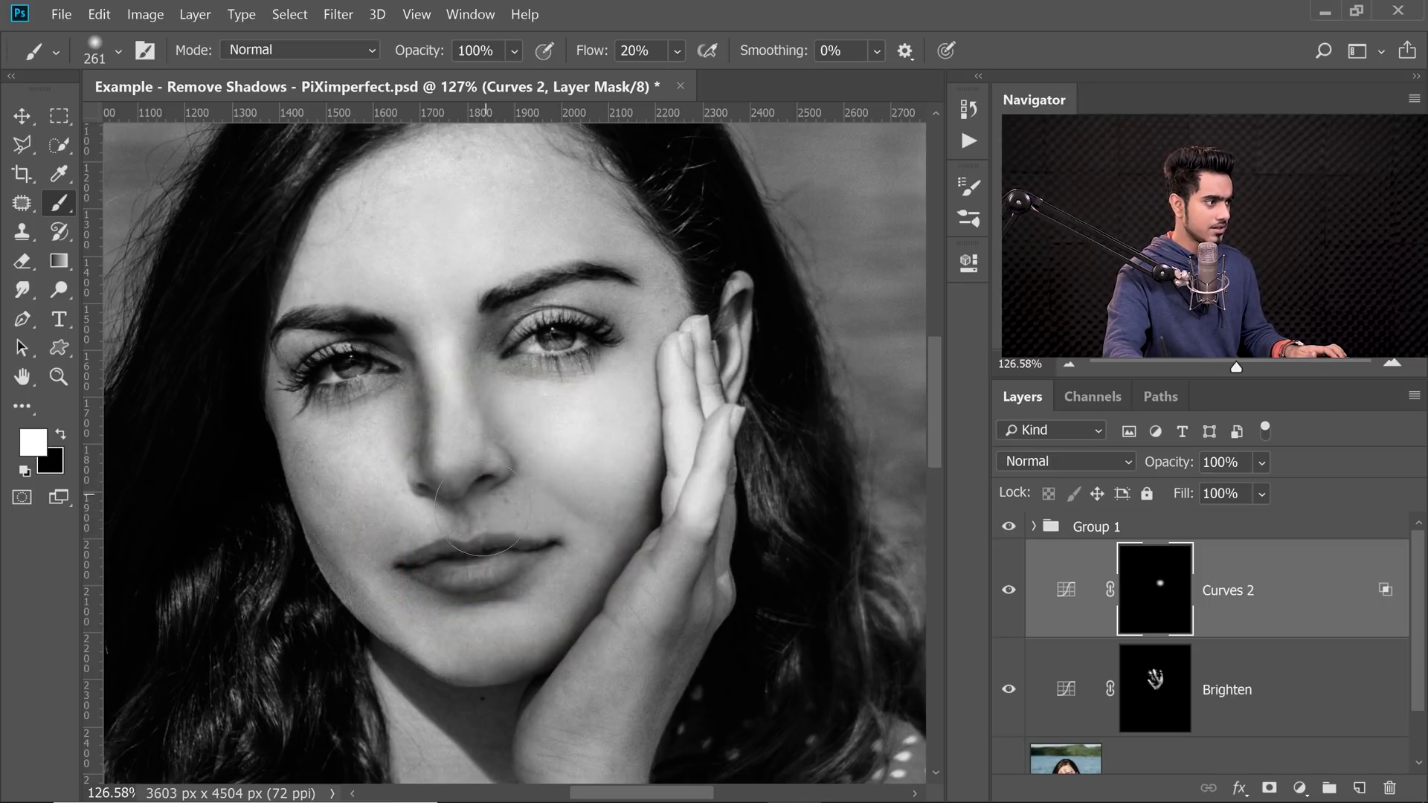
Extend the white painting on the Curves 2 mask across the lower cheek between nose, mouth and hand, resizing the brush to 179 px.
{"action": "mouse_move", "coordinate": [529, 582]}
{"action": "left_mouse_down"}
{"action": "mouse_move", "coordinate": [573, 599]}
{"action": "mouse_move", "coordinate": [601, 535]}
{"action": "left_mouse_up"}
{"action": "left_click_drag", "start_coordinate": [552, 590], "coordinate": [583, 578]}
{"action": "left_click_drag", "start_coordinate": [560, 474], "coordinate": [580, 518]}
{"action": "left_click_drag", "start_coordinate": [579, 519], "coordinate": [534, 519]}
{"action": "left_click_drag", "start_coordinate": [630, 576], "coordinate": [604, 595]}
{"action": "left_click_drag", "start_coordinate": [449, 517], "coordinate": [383, 525]}
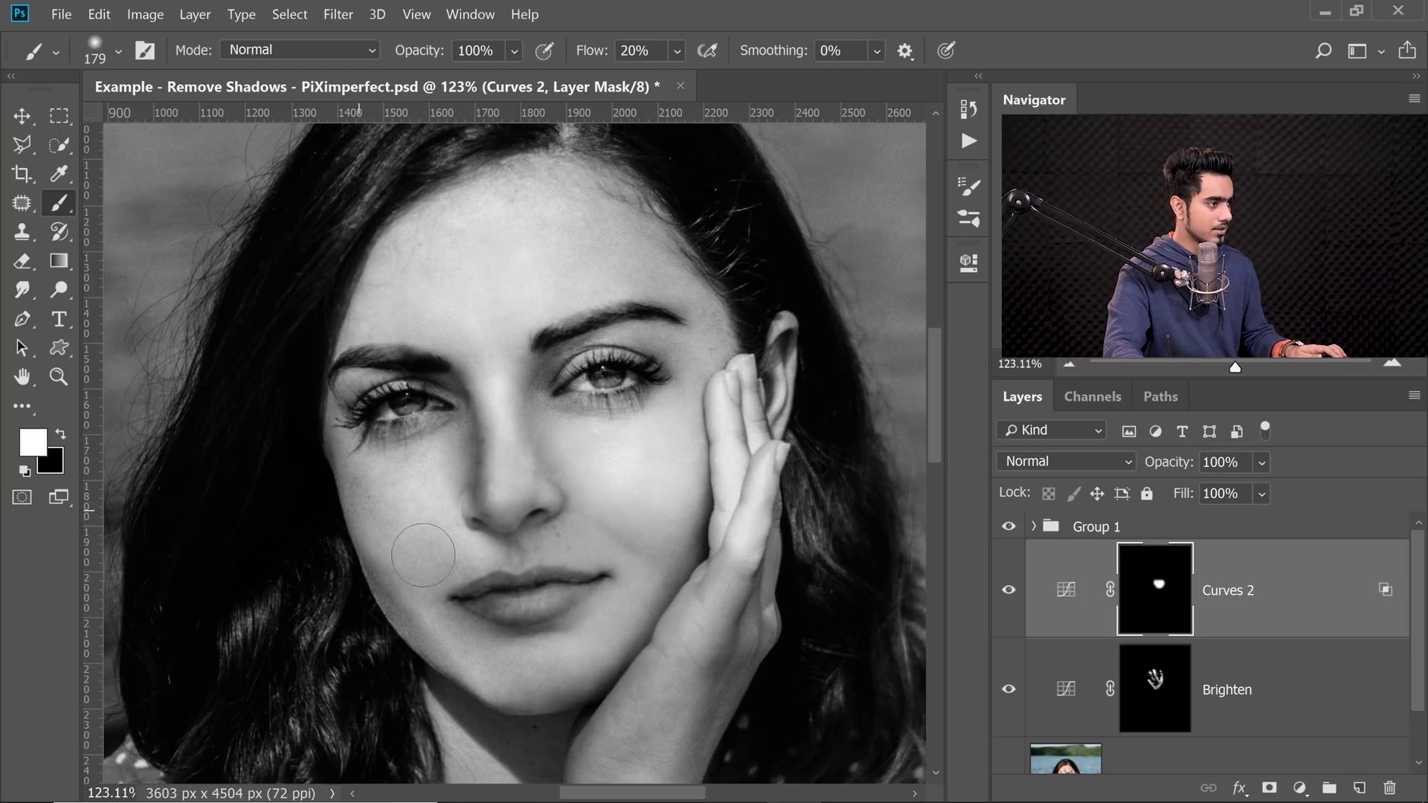
Compare the face with and without Curves 2 by toggling the layer's visibility.
{"action": "scroll", "coordinate": [548, 569], "scroll_direction": "down", "scroll_amount": 5}
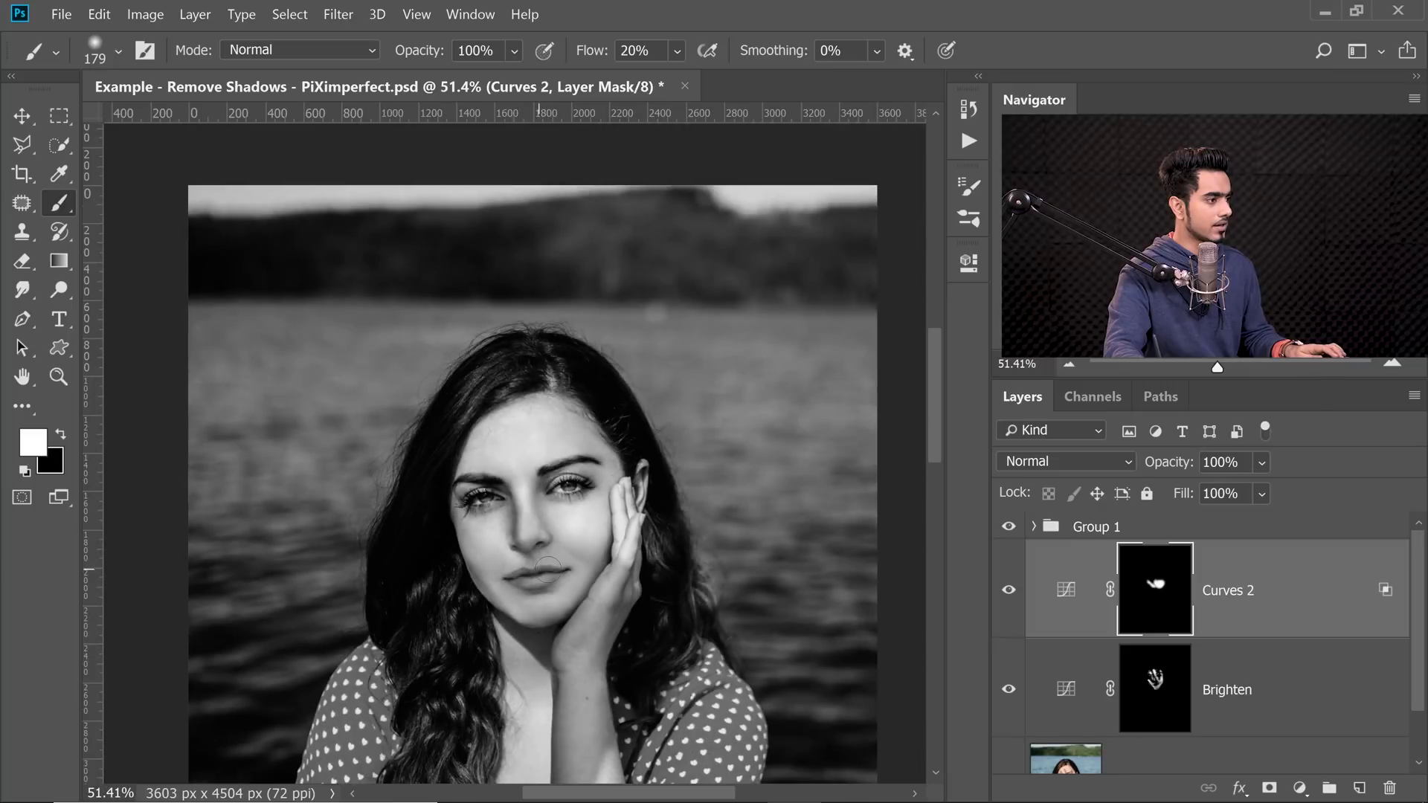
{"action": "left_click", "coordinate": [1009, 607]}
{"action": "left_click", "coordinate": [1010, 608]}
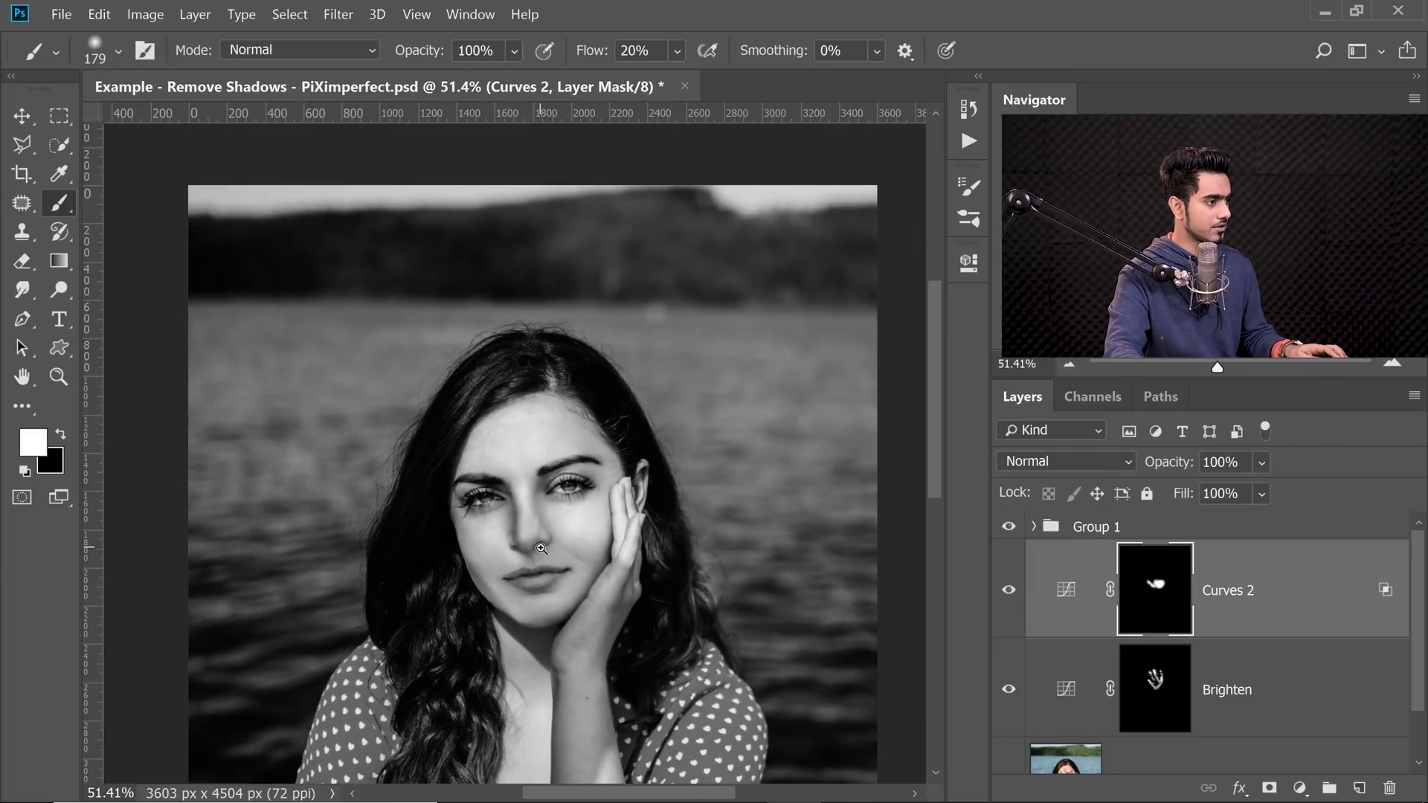
{"action": "scroll", "coordinate": [542, 548], "scroll_direction": "up", "scroll_amount": 5}
{"action": "scroll", "coordinate": [595, 535], "scroll_direction": "down", "scroll_amount": 1}
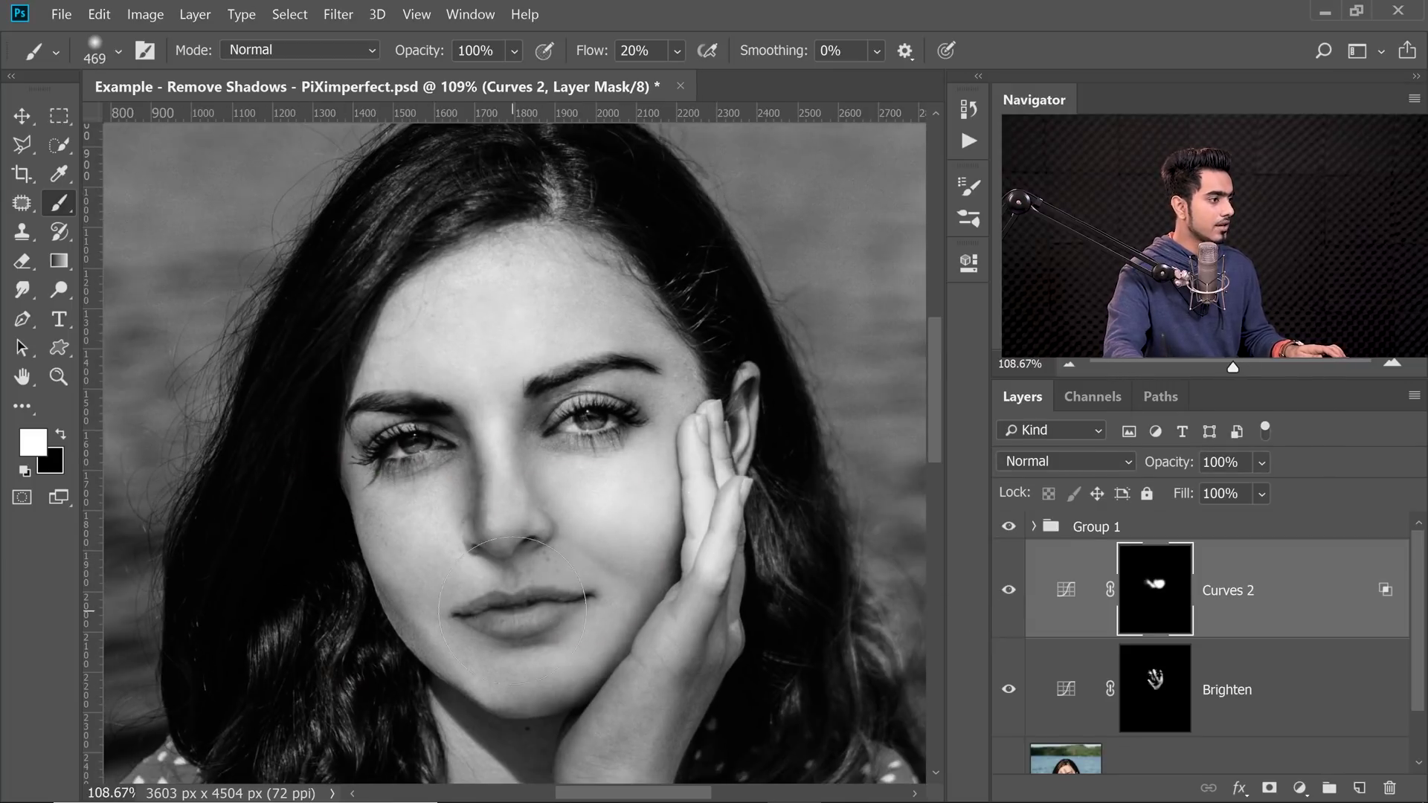
{"action": "scroll", "coordinate": [641, 578], "scroll_direction": "down", "scroll_amount": 1}
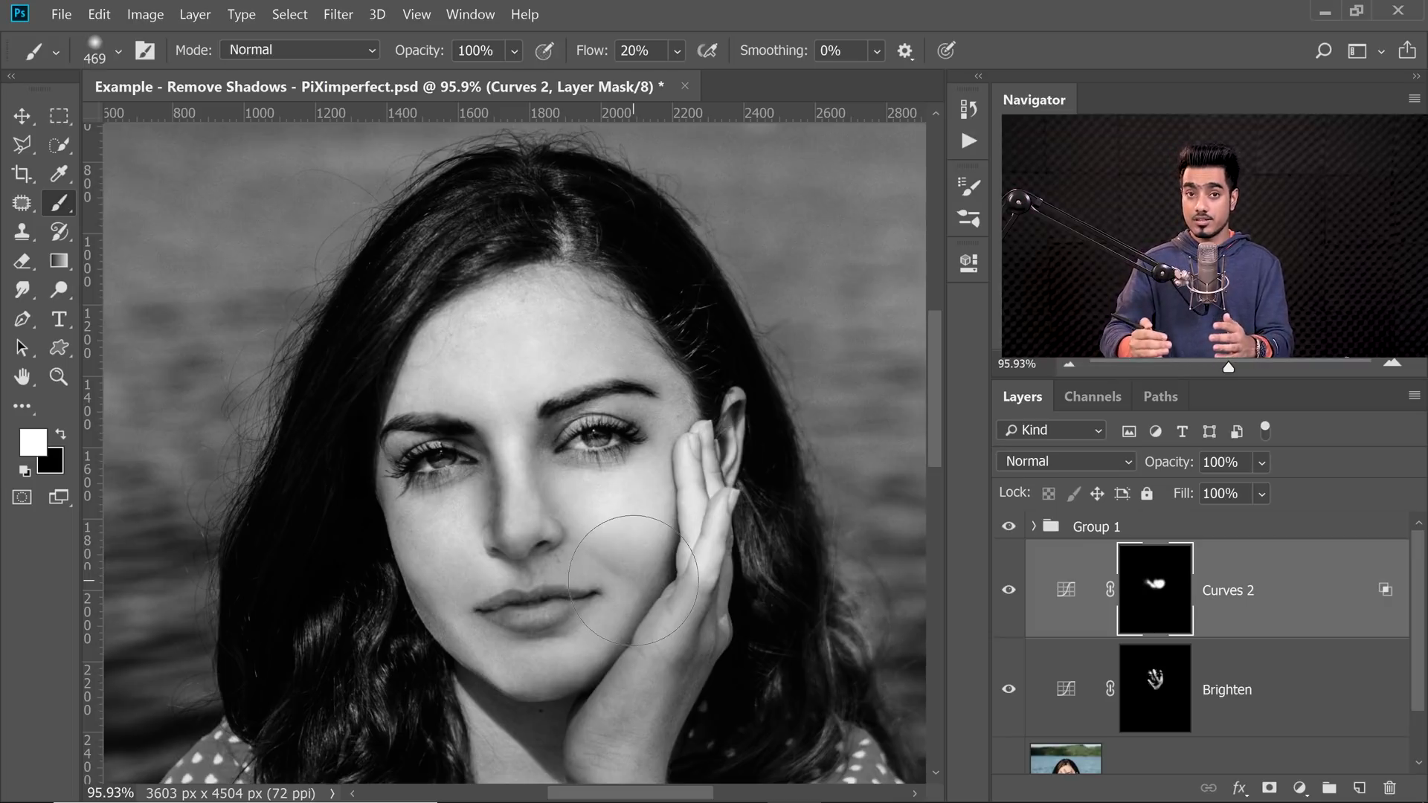
Paint white on the Curves 2 mask around the nose and under the eyes with a 196 px brush, and compare by toggling the layer.
{"action": "scroll", "coordinate": [626, 489], "scroll_direction": "up", "scroll_amount": 5}
{"action": "left_click_drag", "start_coordinate": [630, 474], "coordinate": [463, 432]}
{"action": "left_click_drag", "start_coordinate": [545, 434], "coordinate": [477, 427]}
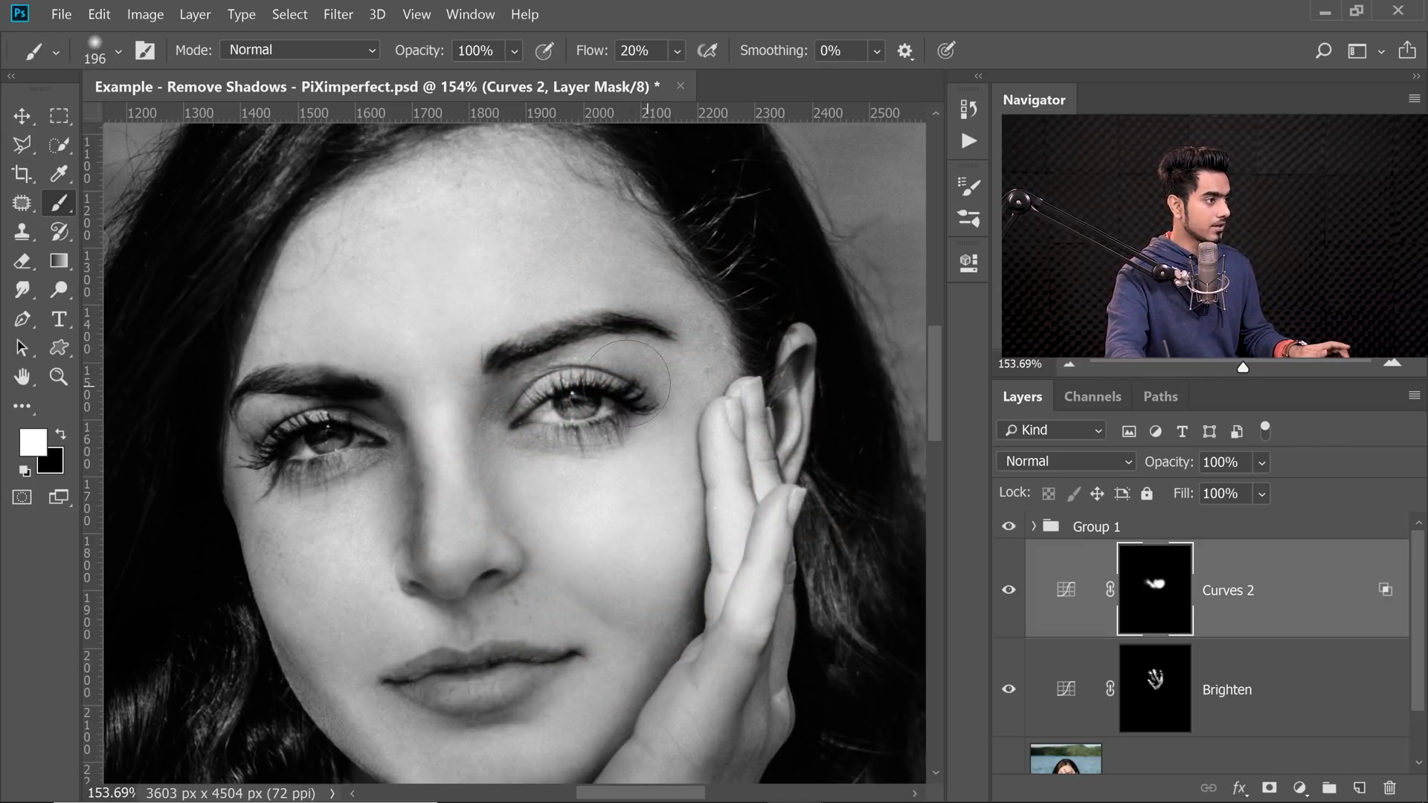
{"action": "mouse_move", "coordinate": [283, 461]}
{"action": "left_mouse_down"}
{"action": "mouse_move", "coordinate": [372, 423]}
{"action": "mouse_move", "coordinate": [361, 492]}
{"action": "left_mouse_up"}
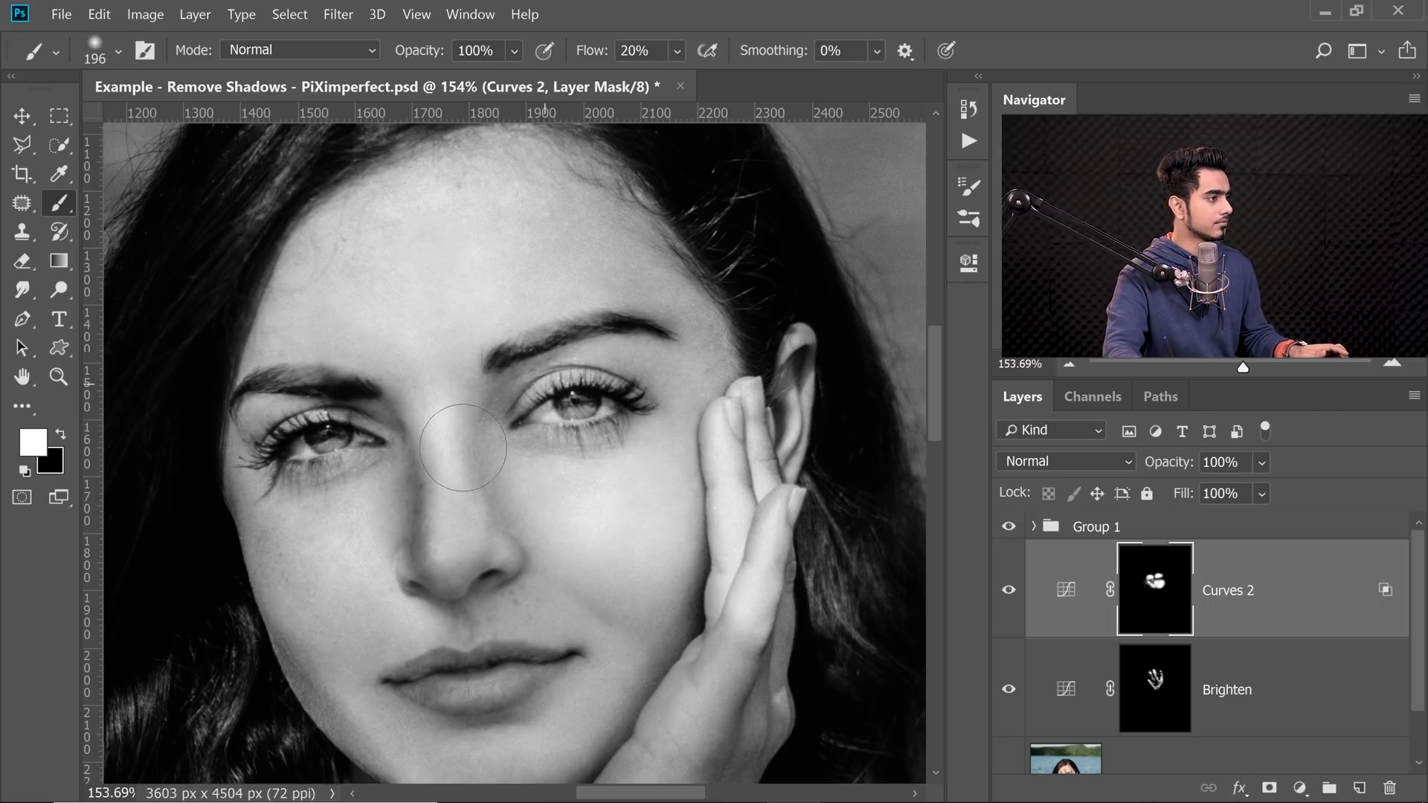
{"action": "key", "text": "ctrl+0"}
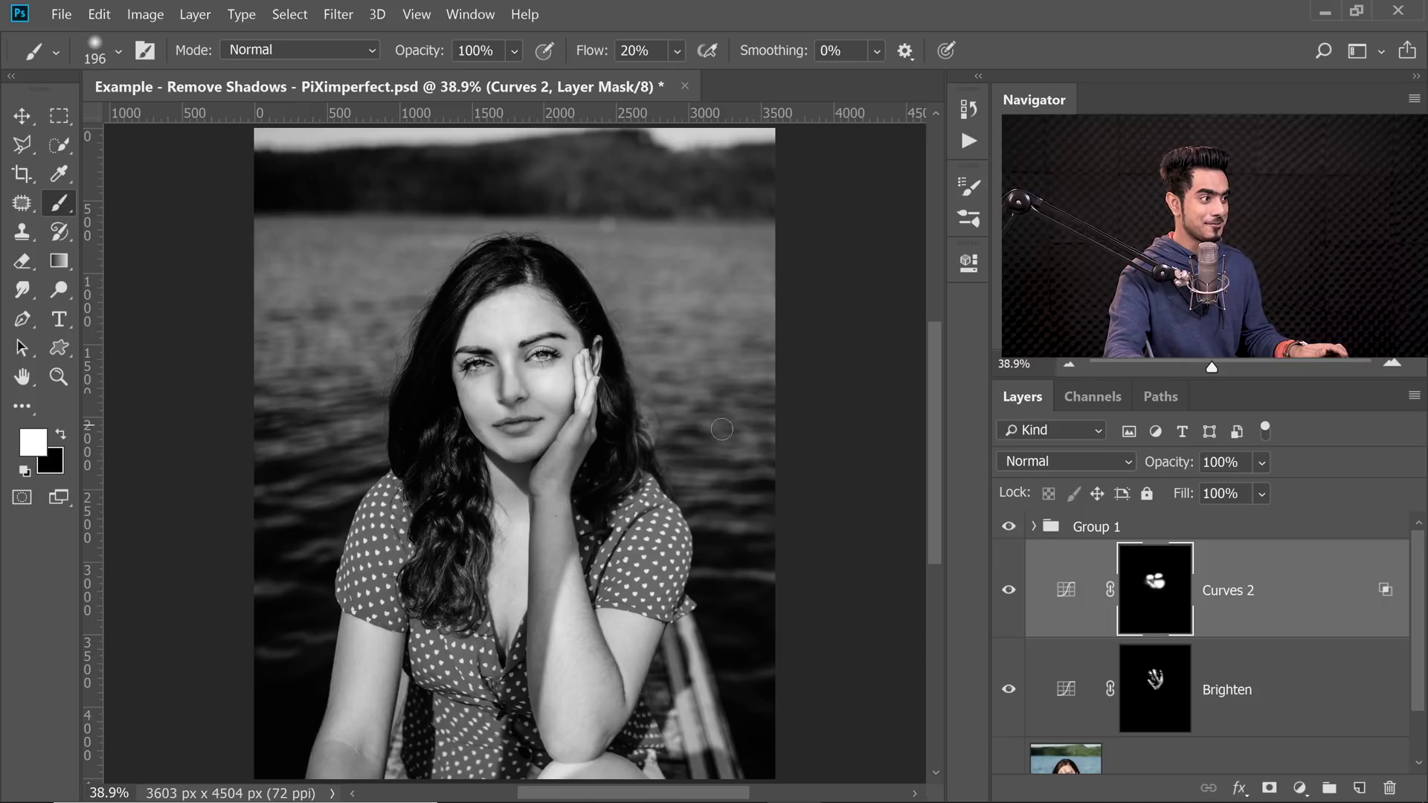
{"action": "left_click", "coordinate": [1008, 592]}
{"action": "left_click", "coordinate": [1009, 591]}
Touch up the Curves 2 mask over the hair-side cheek with a 349 px brush, and enlarge the brush to 414 px.
{"action": "left_click_drag", "start_coordinate": [520, 420], "coordinate": [571, 422]}
{"action": "left_click_drag", "start_coordinate": [365, 388], "coordinate": [409, 395]}
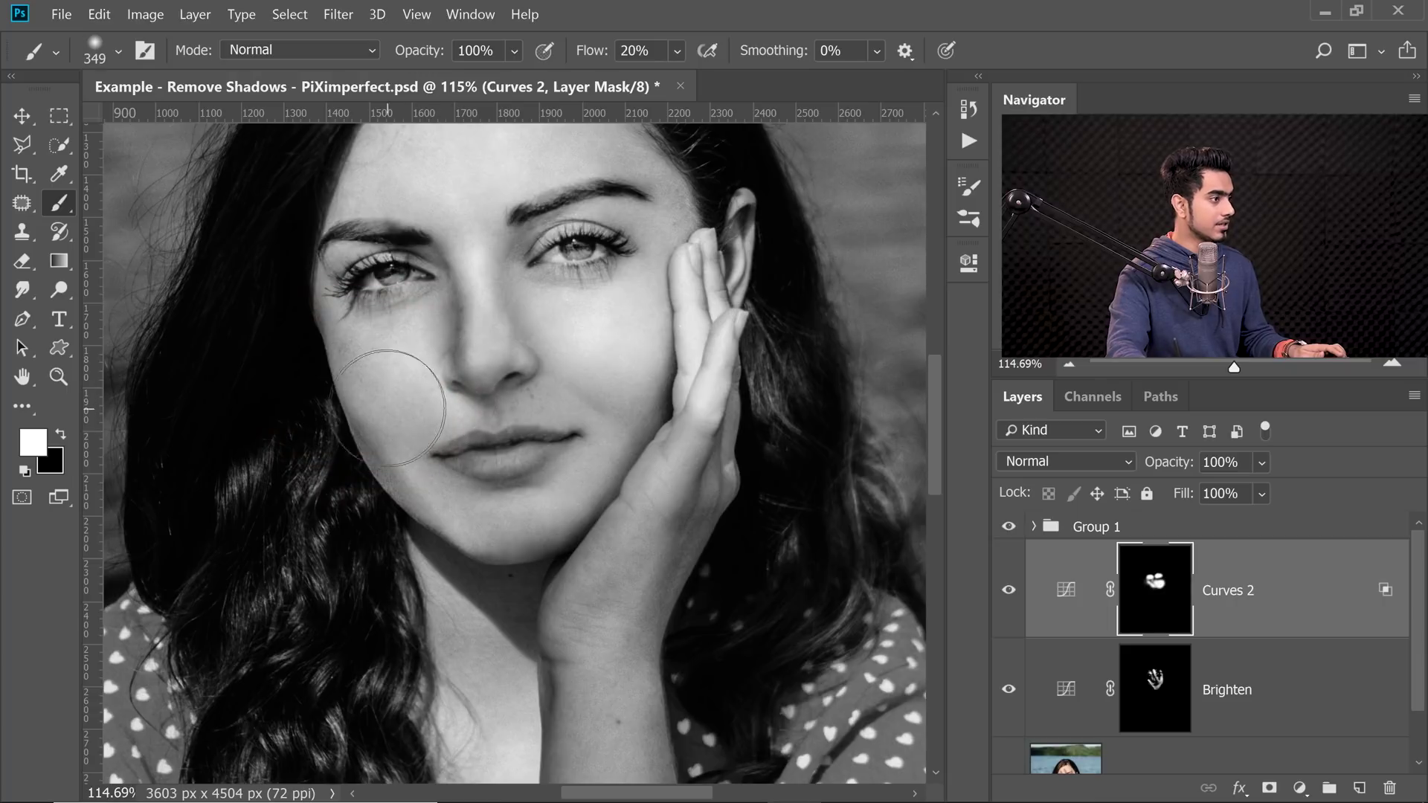
{"action": "left_click_drag", "start_coordinate": [561, 408], "coordinate": [589, 410]}
{"action": "scroll", "coordinate": [551, 413], "scroll_direction": "down", "scroll_amount": 5}
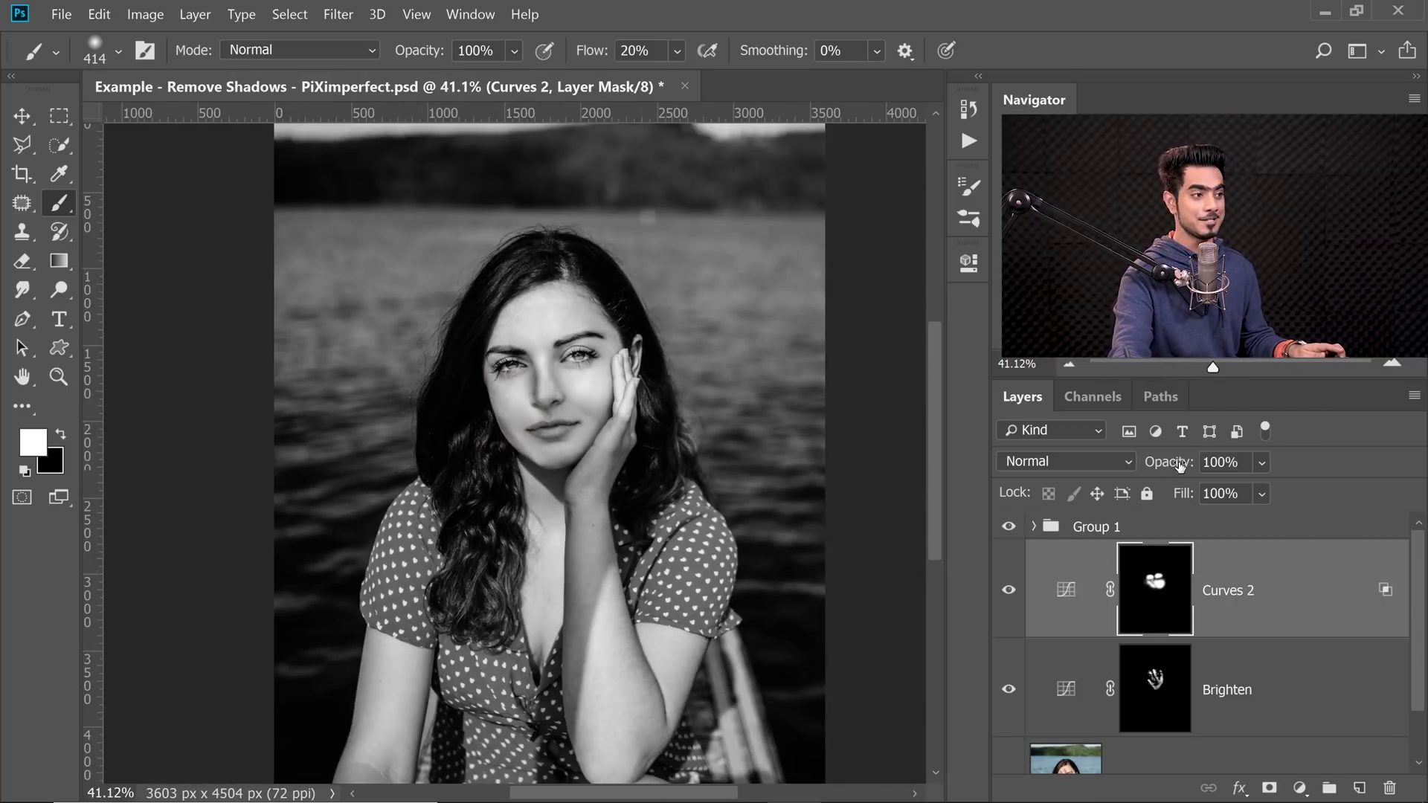
Reduce the Curves 2 layer's opacity to 92% and check its effect by toggling its visibility.
{"action": "left_click_drag", "start_coordinate": [1149, 463], "coordinate": [1112, 470]}
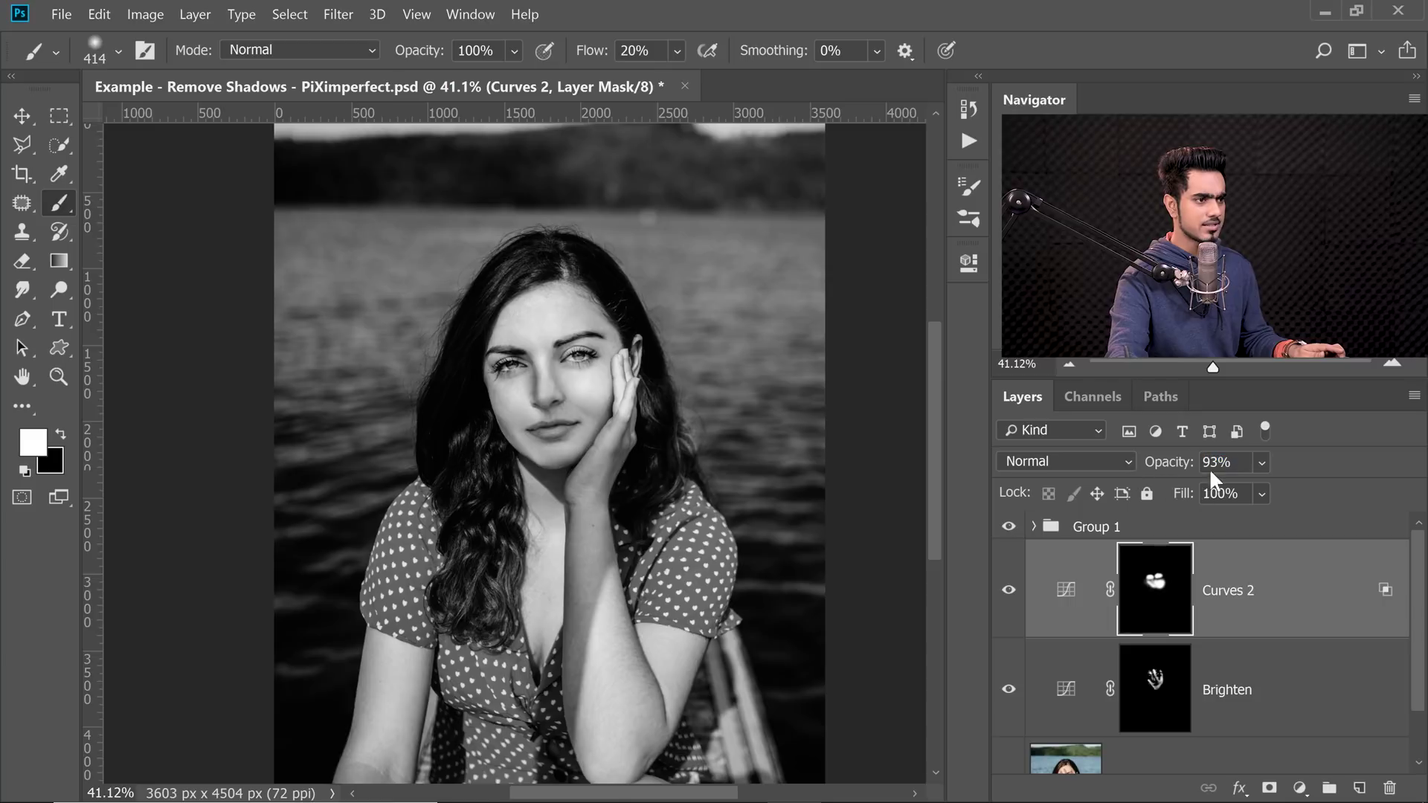
{"action": "type", "text": "92"}
{"action": "key", "text": "Return"}
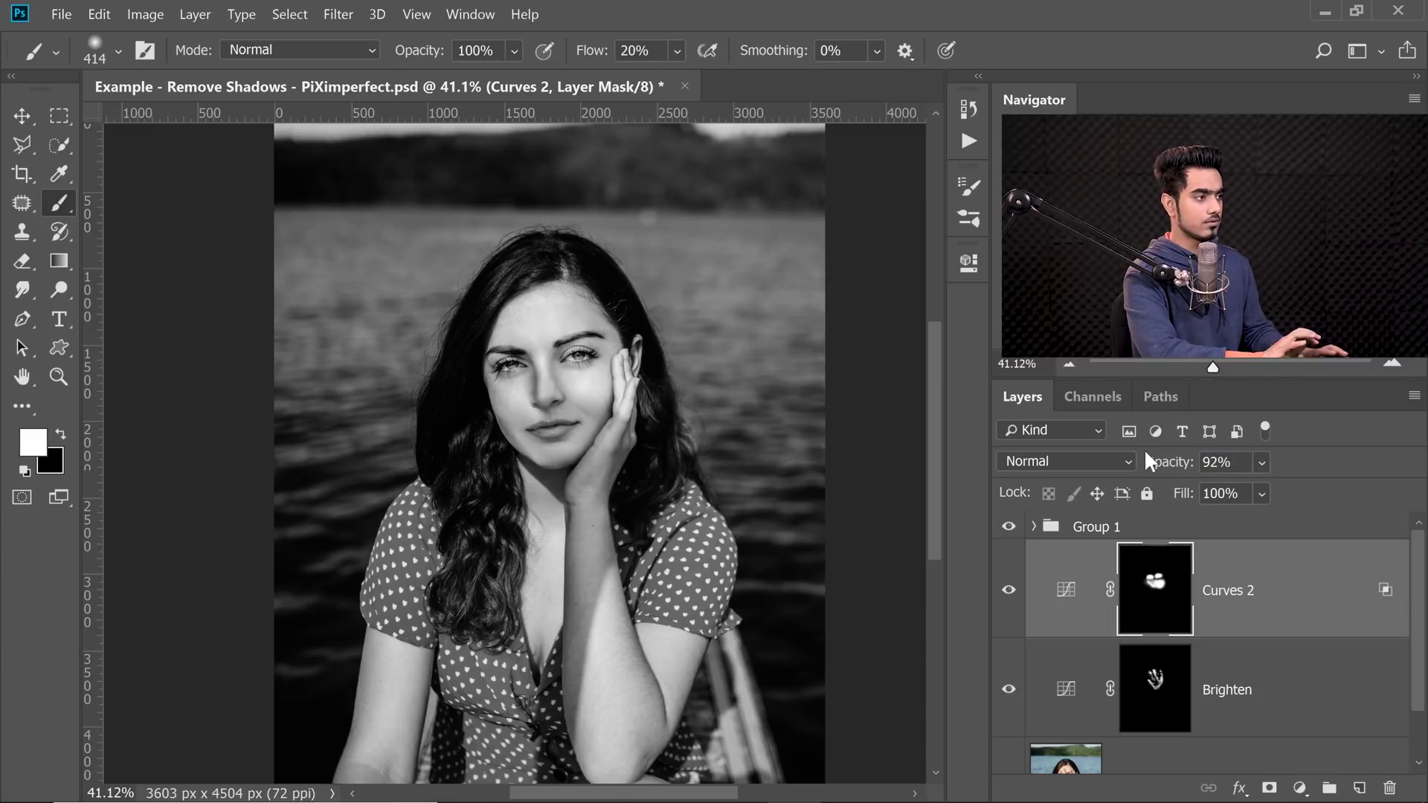
{"action": "left_click", "coordinate": [1004, 594]}
{"action": "left_click", "coordinate": [1003, 596]}
{"action": "left_click_drag", "start_coordinate": [588, 411], "coordinate": [639, 486]}
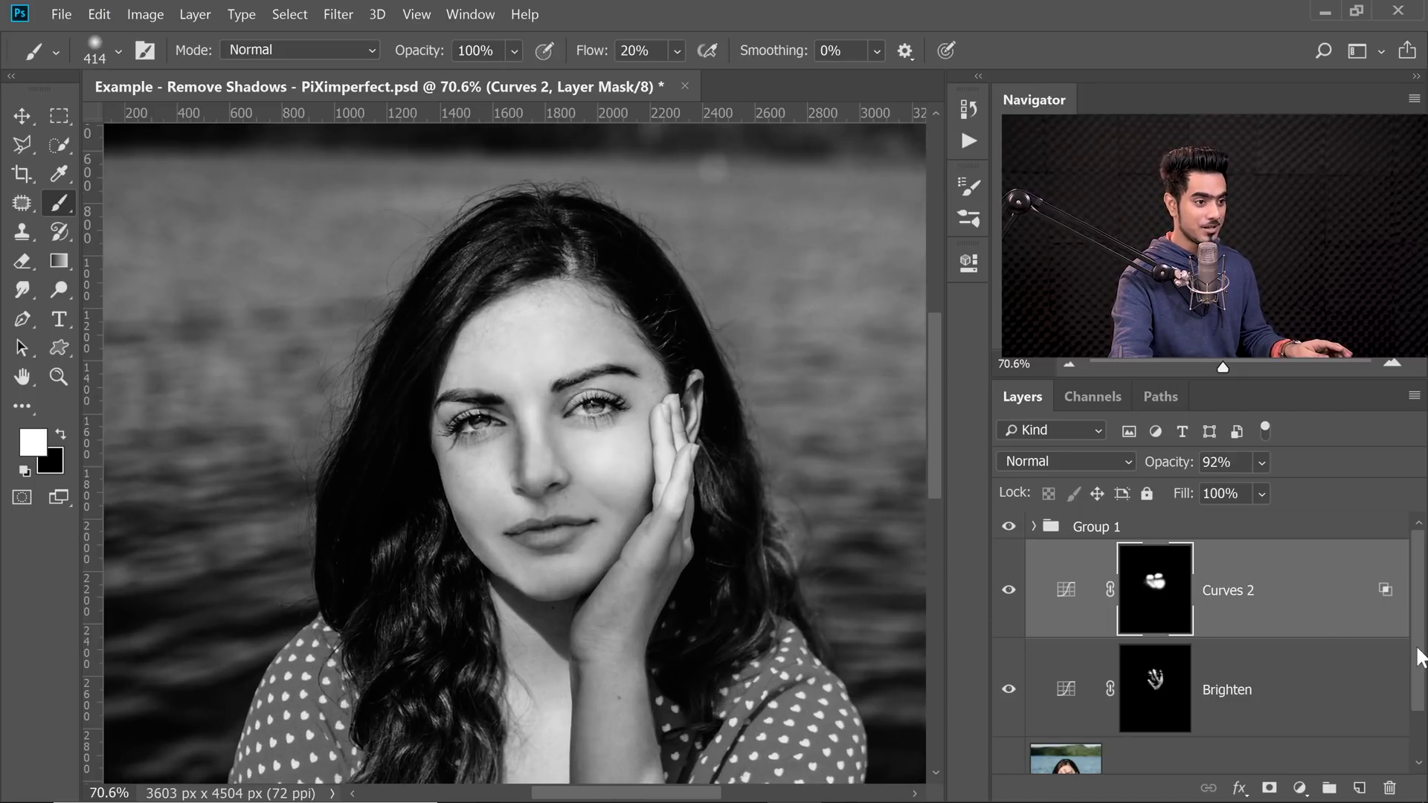
Compare before and after by hiding and restoring both the Brighten and Curves 2 layers.
{"action": "scroll", "coordinate": [1419, 658], "scroll_direction": "down", "scroll_amount": 2}
{"action": "left_click", "coordinate": [1008, 644]}
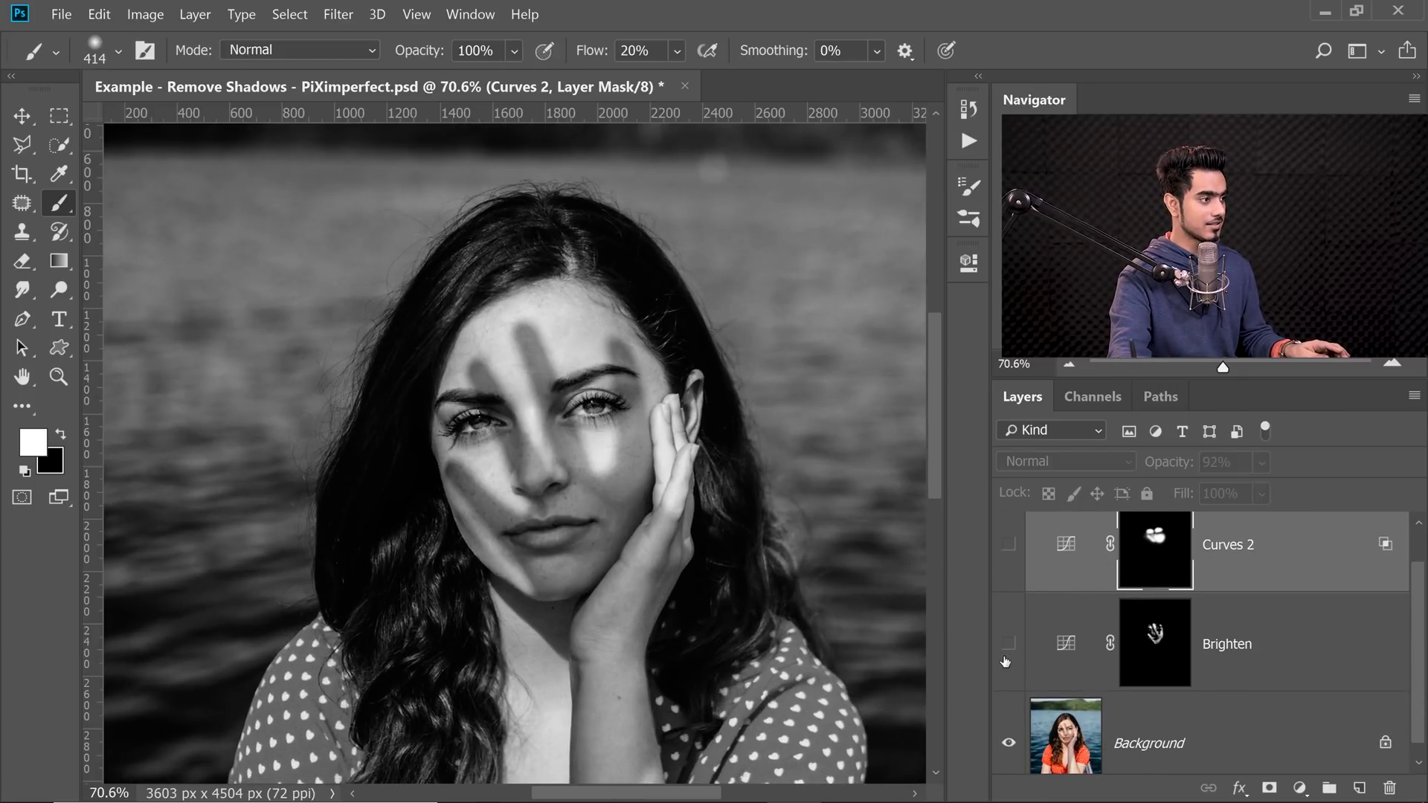
{"action": "left_click_drag", "start_coordinate": [1010, 646], "coordinate": [1015, 562]}
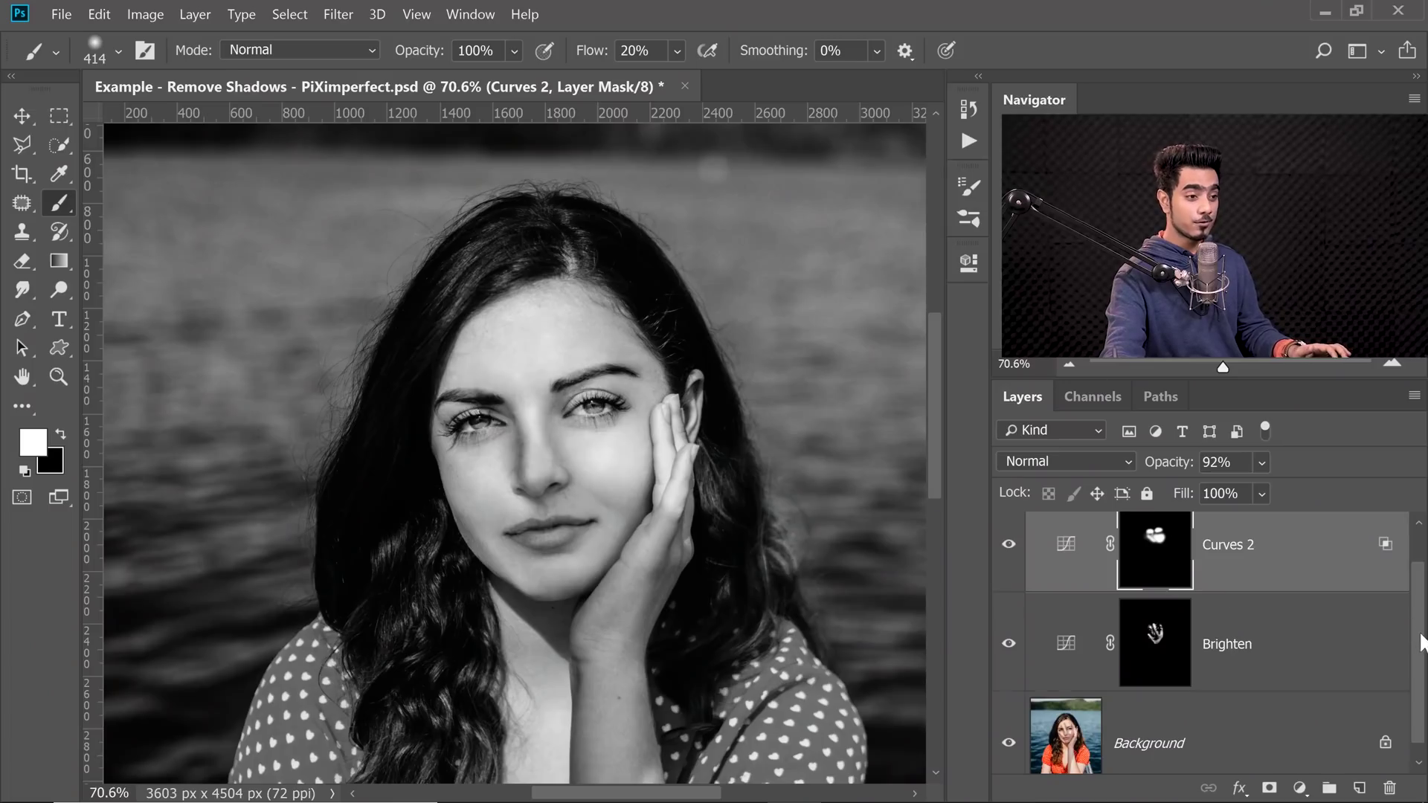
{"action": "scroll", "coordinate": [1419, 644], "scroll_direction": "up", "scroll_amount": 1}
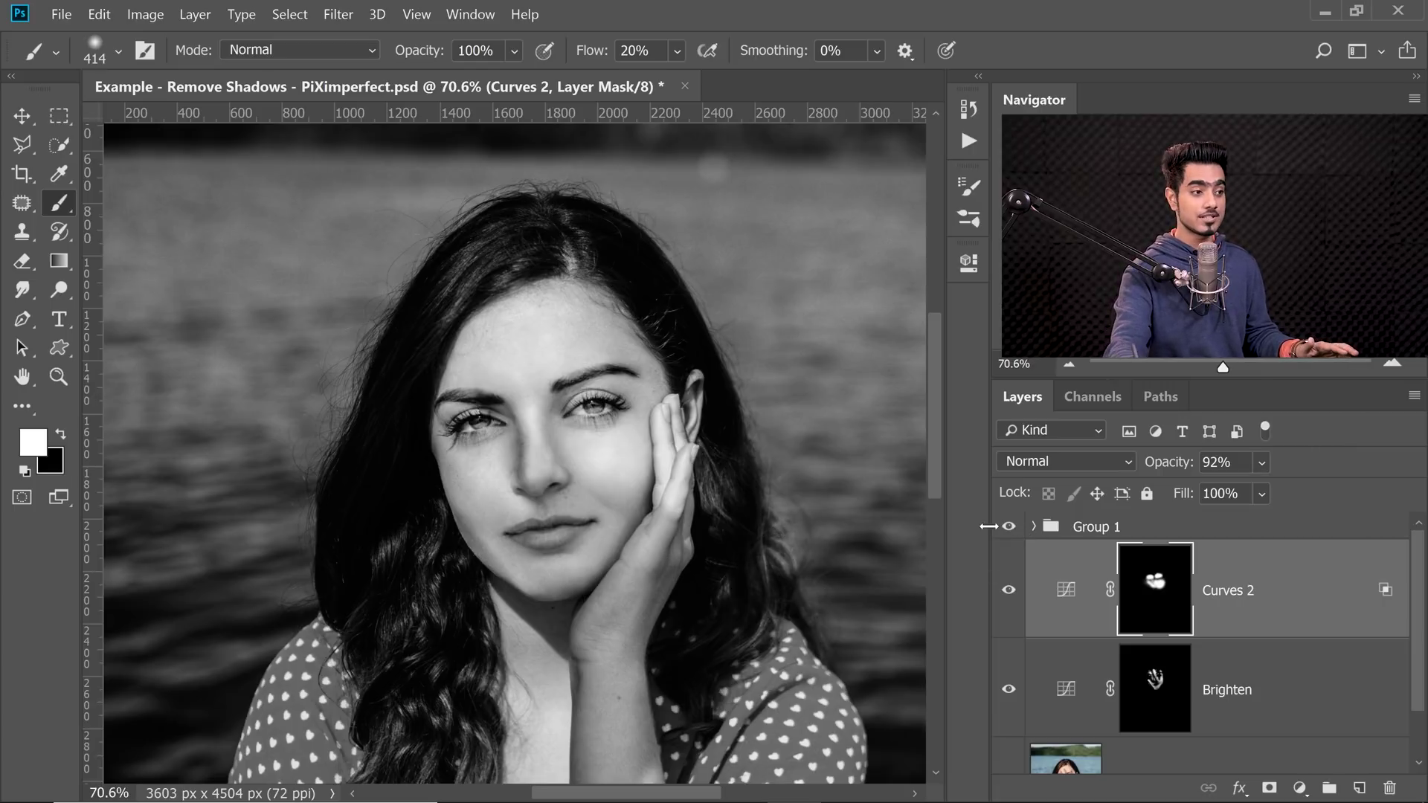
Review the contents of Group 1, preview the image in colour without it, and delete the group.
{"action": "left_click", "coordinate": [1084, 527]}
{"action": "left_click", "coordinate": [1033, 526]}
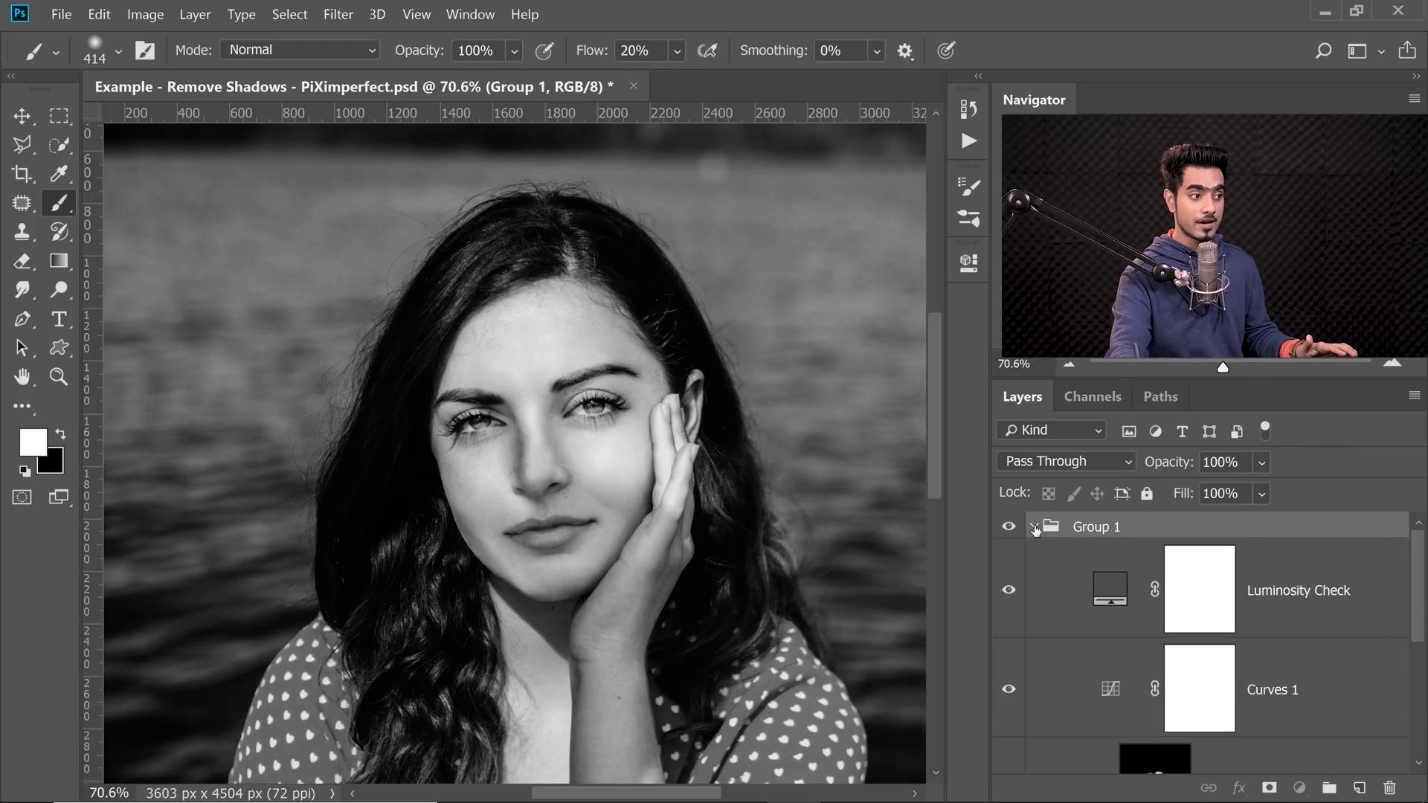
{"action": "left_click", "coordinate": [1034, 526]}
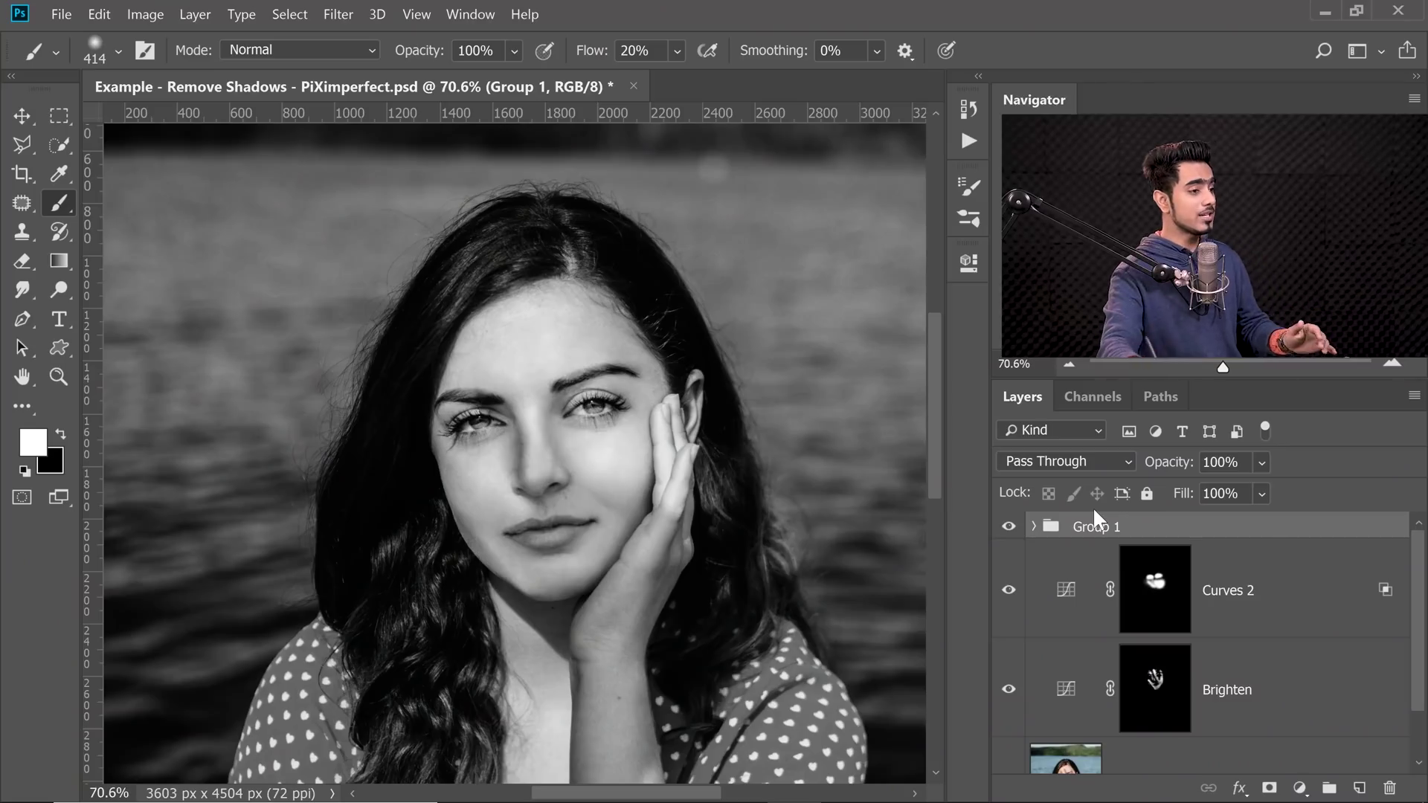
{"action": "left_click", "coordinate": [1008, 526]}
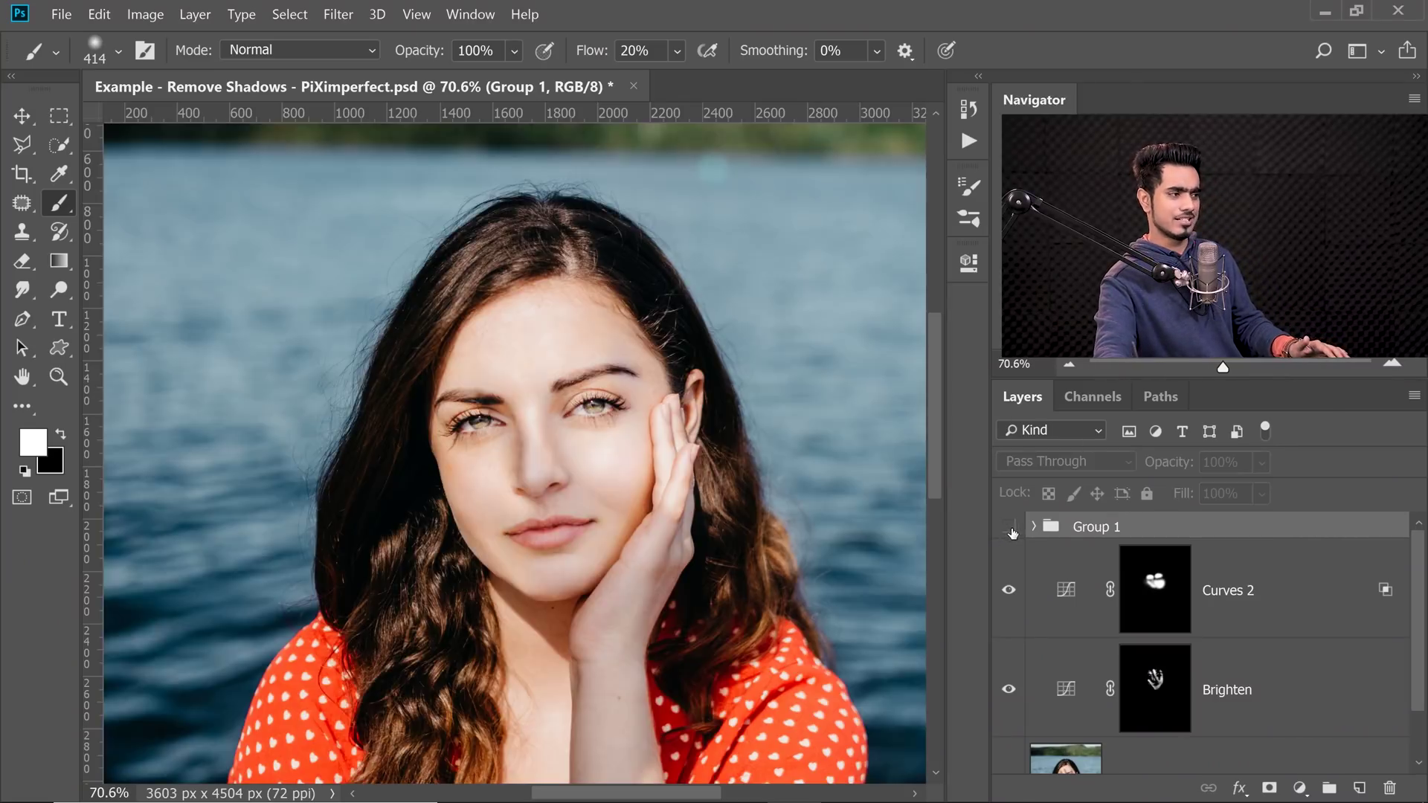
{"action": "left_click", "coordinate": [1007, 526]}
{"action": "left_click_drag", "start_coordinate": [1264, 528], "coordinate": [1388, 785]}
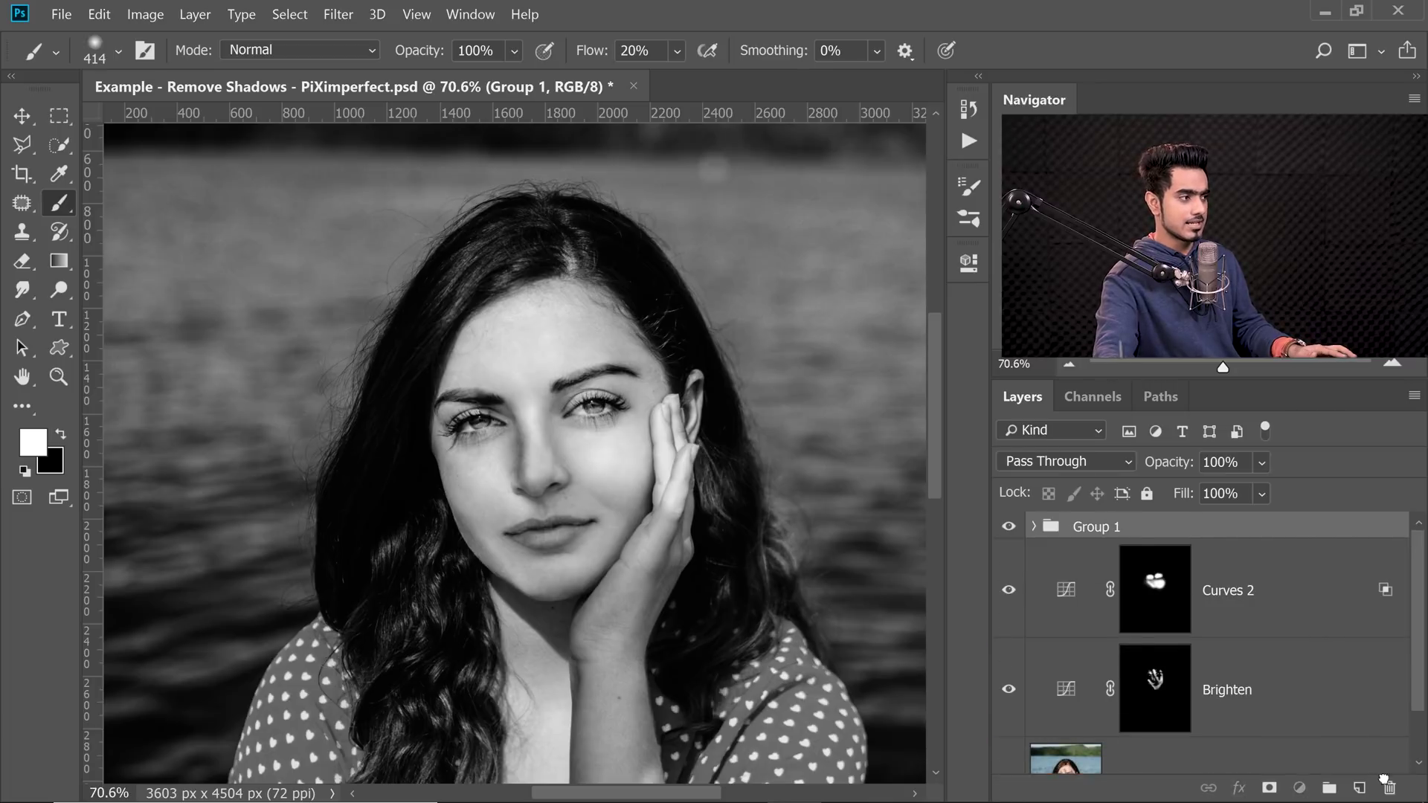
Examine the forehead skin up close and compare it with the original by showing only the Background layer.
{"action": "left_click_drag", "start_coordinate": [563, 351], "coordinate": [638, 381]}
{"action": "left_click_drag", "start_coordinate": [512, 342], "coordinate": [575, 402]}
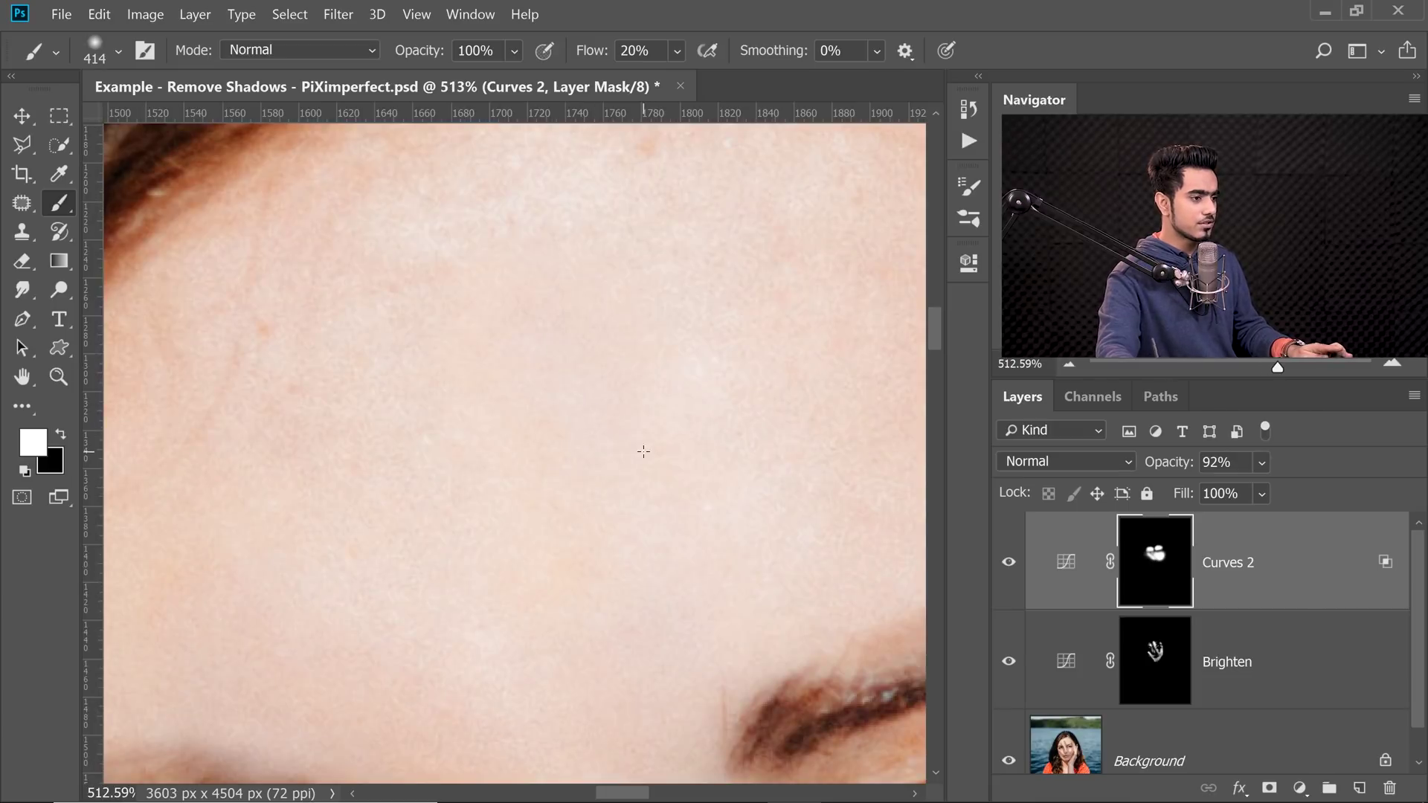
{"action": "left_click", "coordinate": [1010, 762], "text": "alt"}
{"action": "left_click", "coordinate": [1009, 762], "text": "alt"}
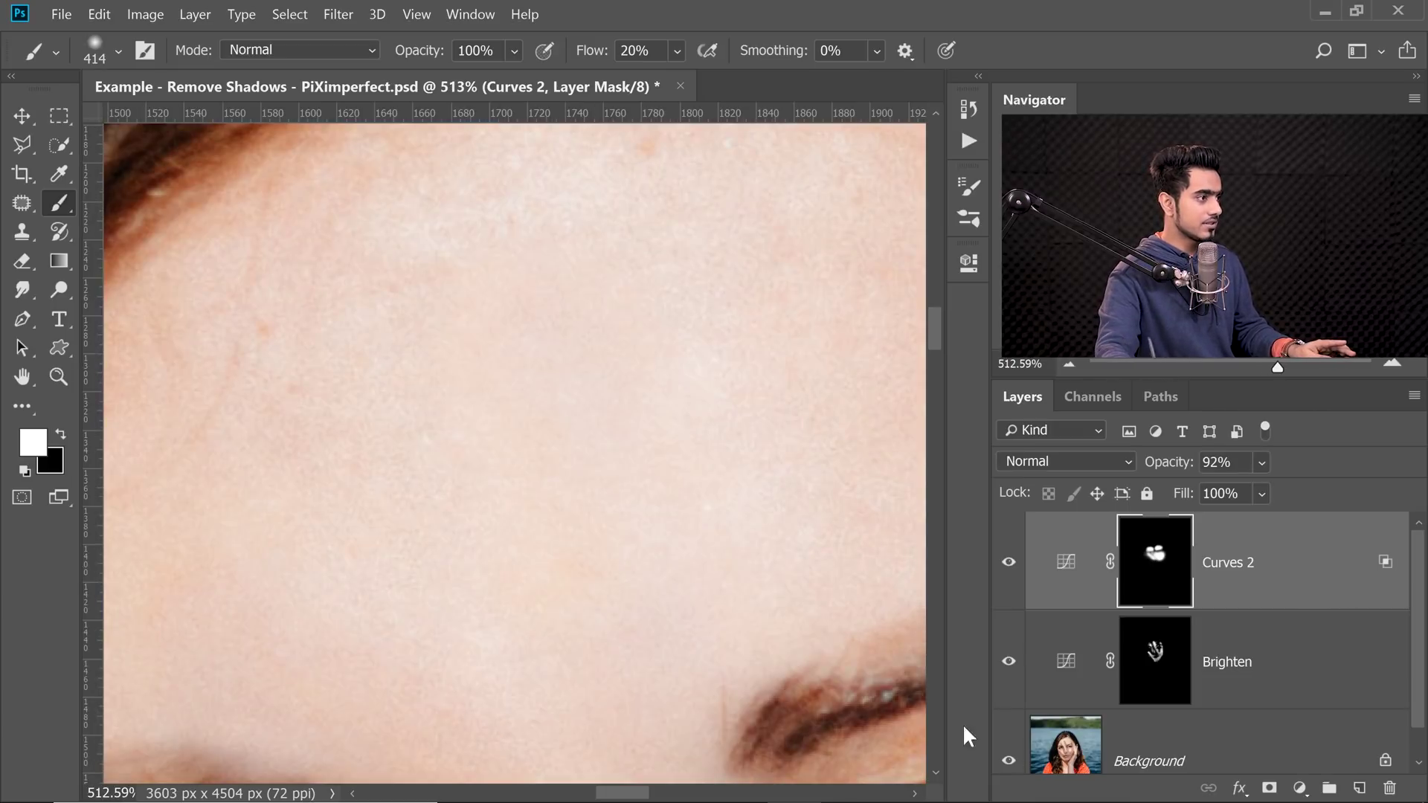
{"action": "scroll", "coordinate": [610, 439], "scroll_direction": "down", "scroll_amount": 2}
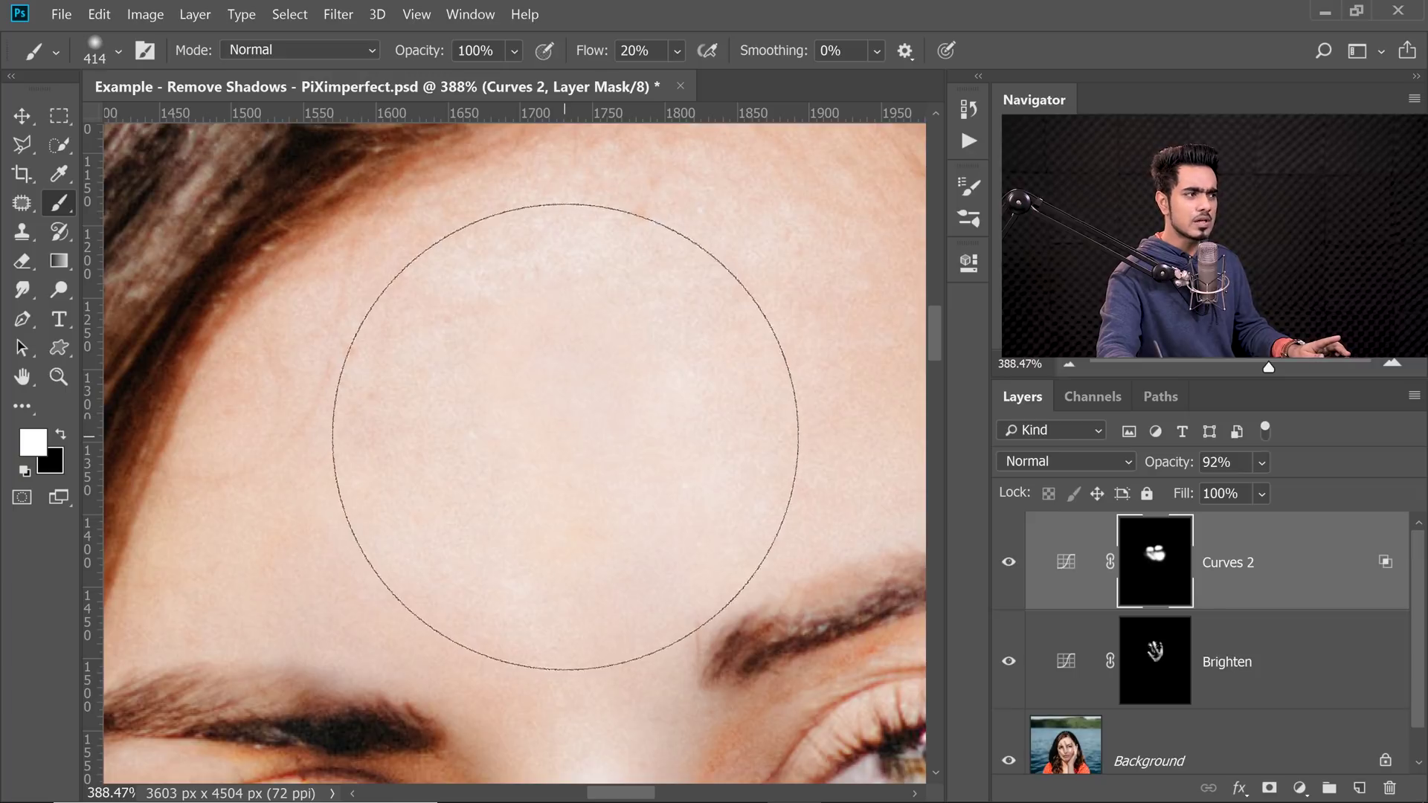
Examine the skin colour around the eyes, nose, cheeks and corners of the mouth for uneven tones.
{"action": "mouse_move", "coordinate": [675, 502]}
{"action": "left_mouse_down"}
{"action": "mouse_move", "coordinate": [637, 433]}
{"action": "mouse_move", "coordinate": [542, 347]}
{"action": "left_mouse_up"}
{"action": "left_click_drag", "start_coordinate": [599, 422], "coordinate": [589, 489]}
{"action": "left_click_drag", "start_coordinate": [525, 364], "coordinate": [94, 363]}
{"action": "left_click_drag", "start_coordinate": [590, 368], "coordinate": [251, 361]}
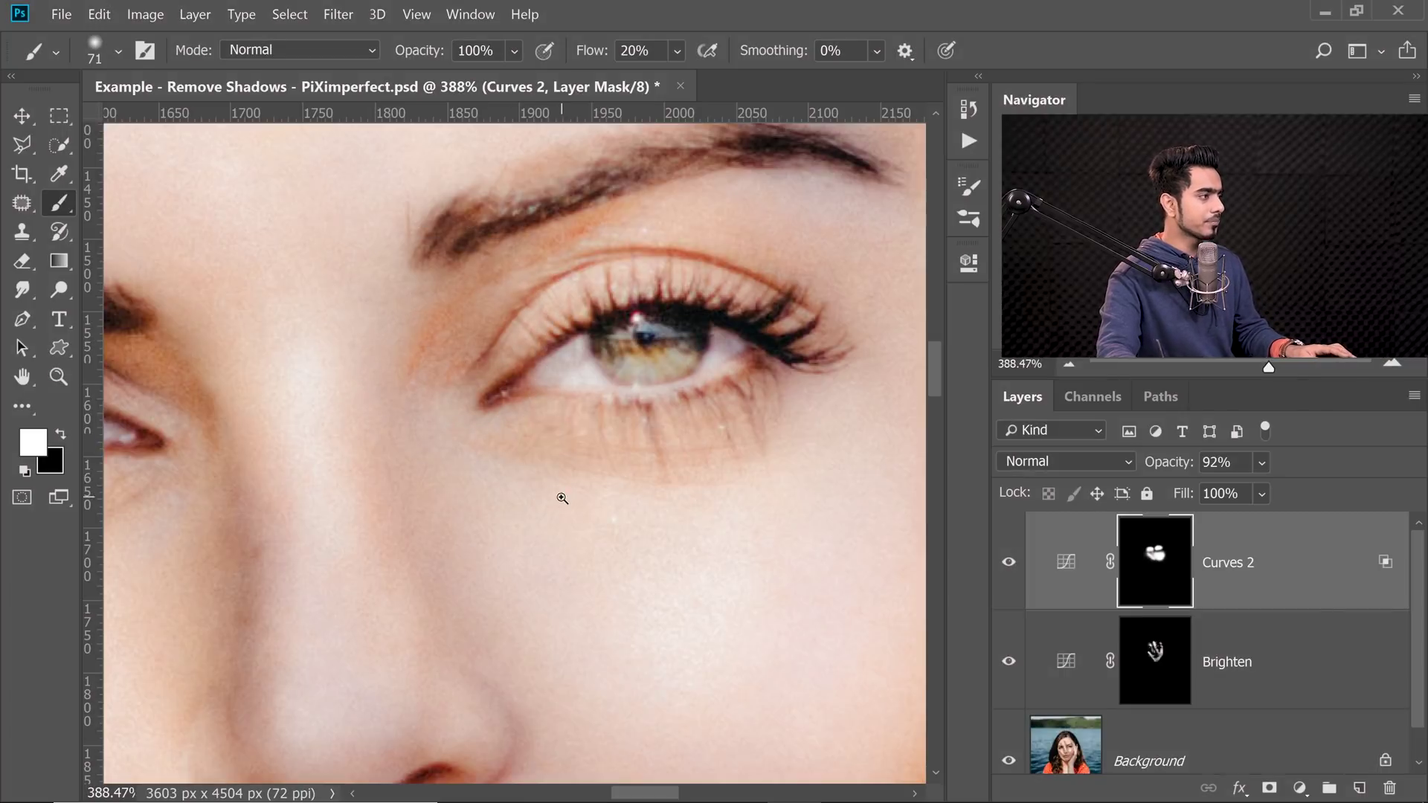
{"action": "left_click_drag", "start_coordinate": [631, 558], "coordinate": [578, 543]}
{"action": "left_click_drag", "start_coordinate": [579, 542], "coordinate": [666, 391]}
{"action": "left_click_drag", "start_coordinate": [654, 505], "coordinate": [578, 361]}
{"action": "left_click_drag", "start_coordinate": [671, 499], "coordinate": [579, 486]}
{"action": "scroll", "coordinate": [713, 484], "scroll_direction": "up", "scroll_amount": 3}
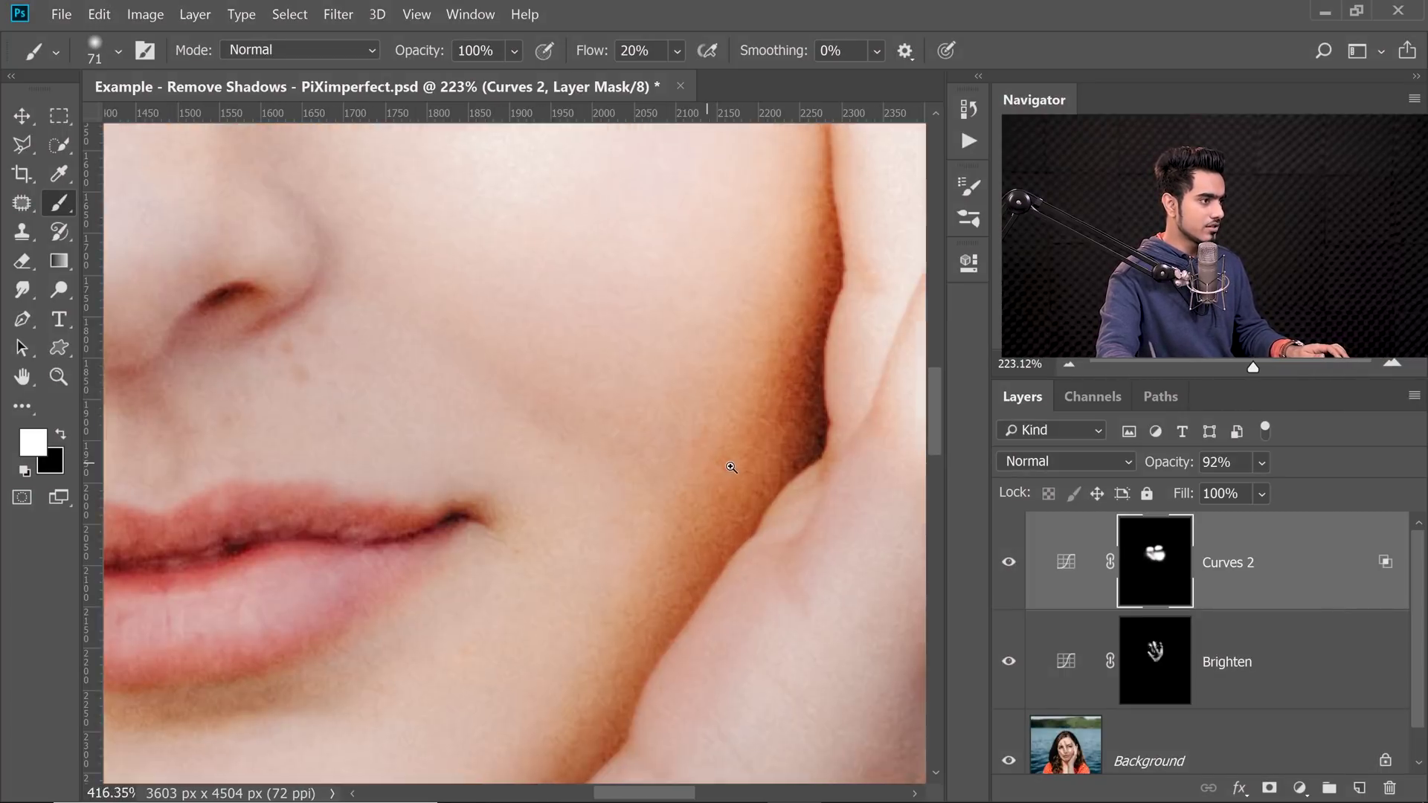
{"action": "scroll", "coordinate": [704, 540], "scroll_direction": "down", "scroll_amount": 3}
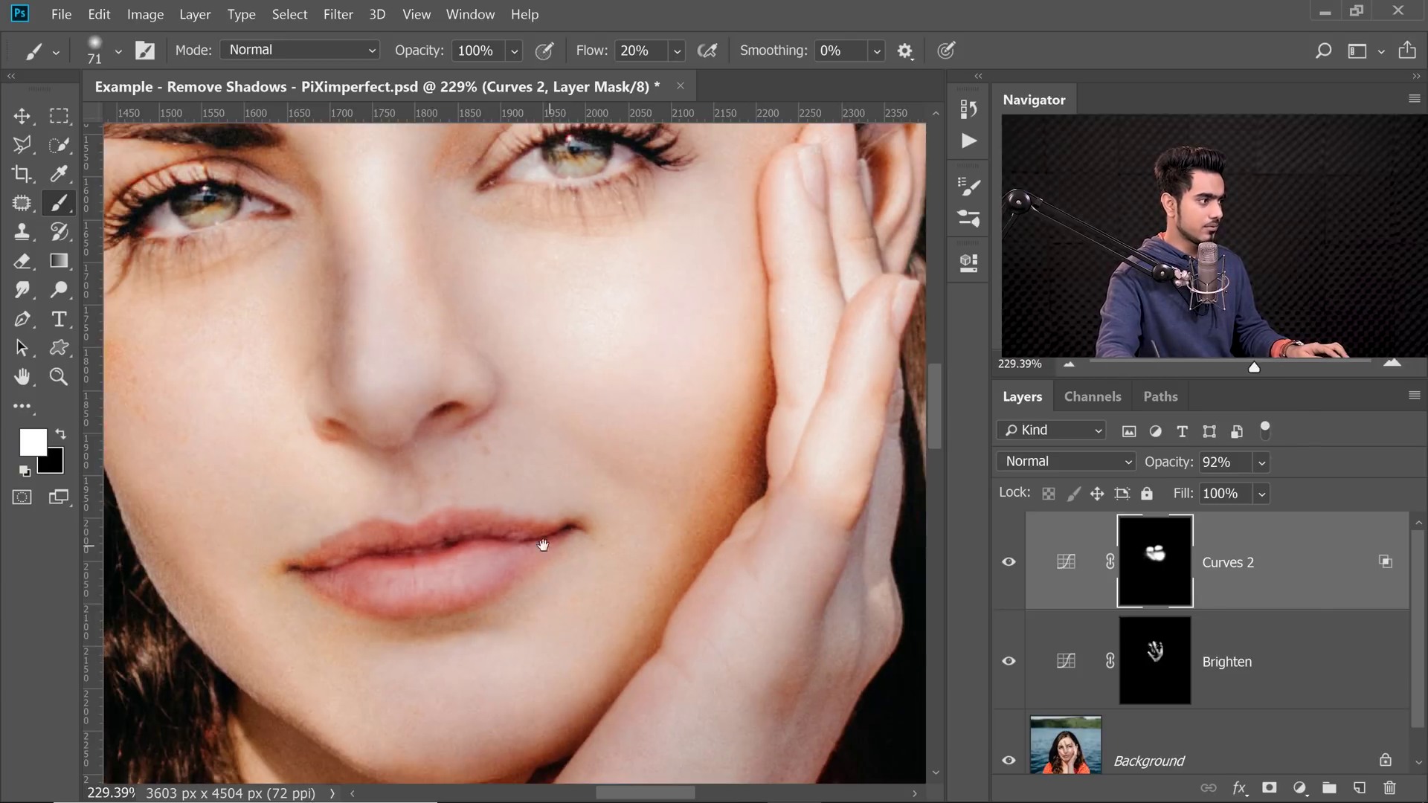
{"action": "left_click_drag", "start_coordinate": [558, 543], "coordinate": [684, 520]}
{"action": "scroll", "coordinate": [515, 556], "scroll_direction": "up", "scroll_amount": 3}
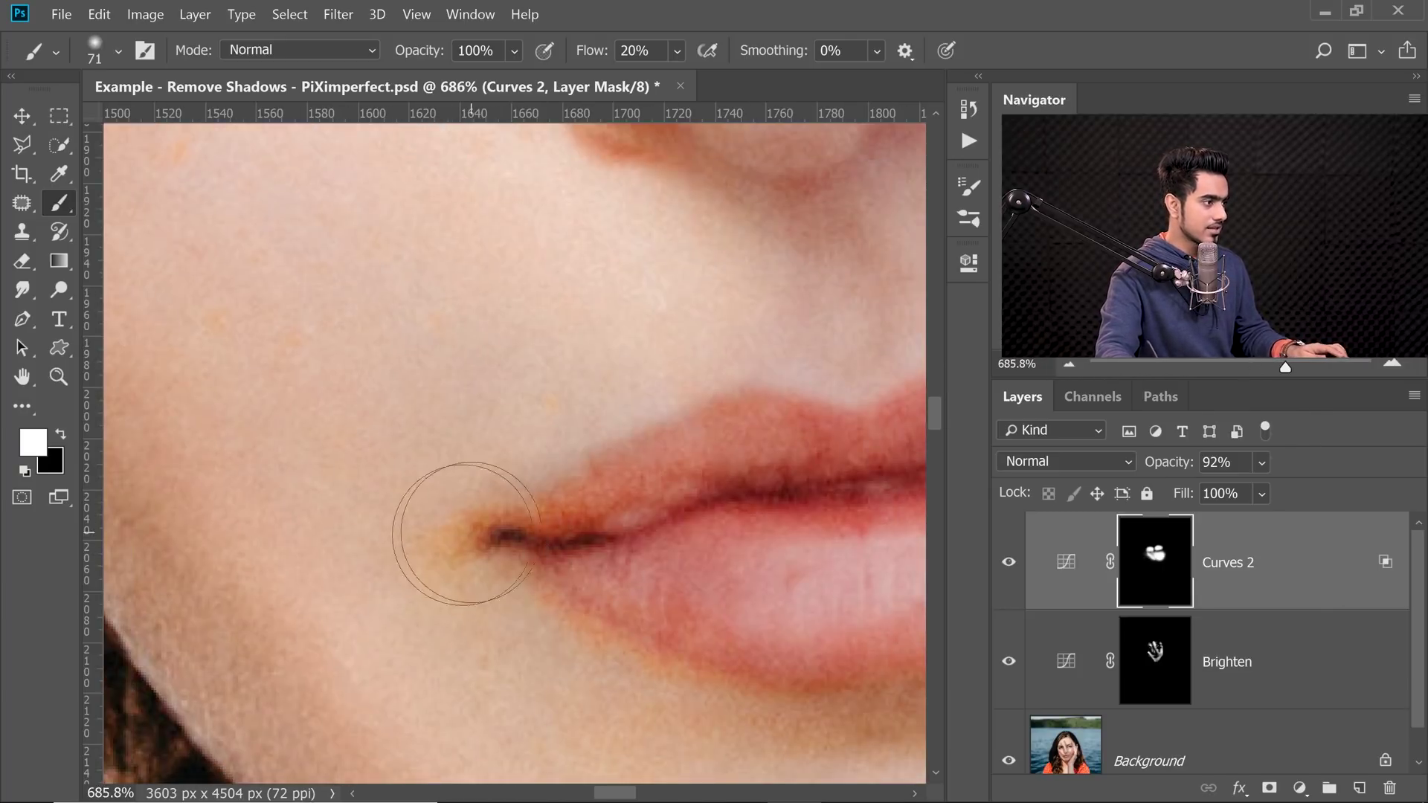
{"action": "scroll", "coordinate": [637, 450], "scroll_direction": "down", "scroll_amount": 4}
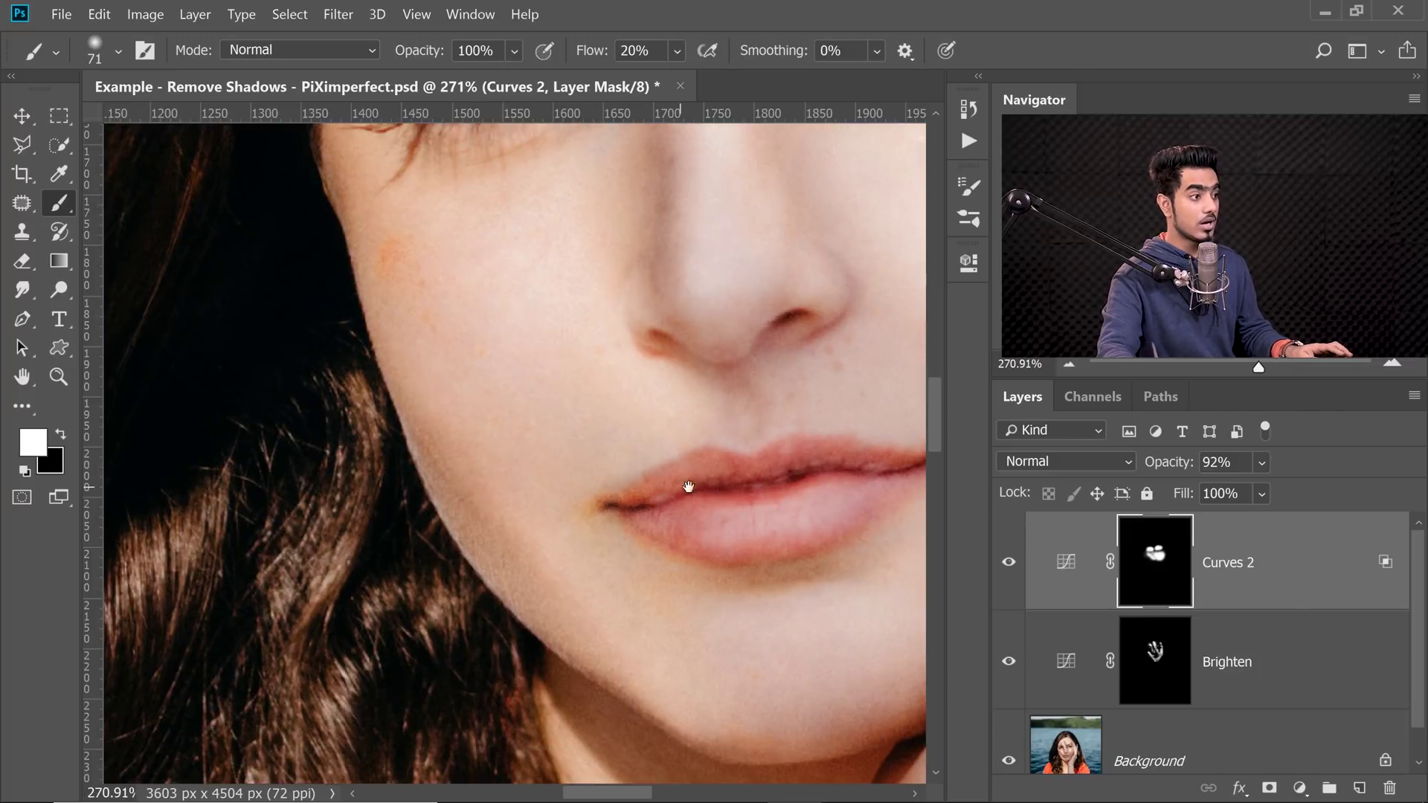
{"action": "left_click_drag", "start_coordinate": [685, 485], "coordinate": [558, 554]}
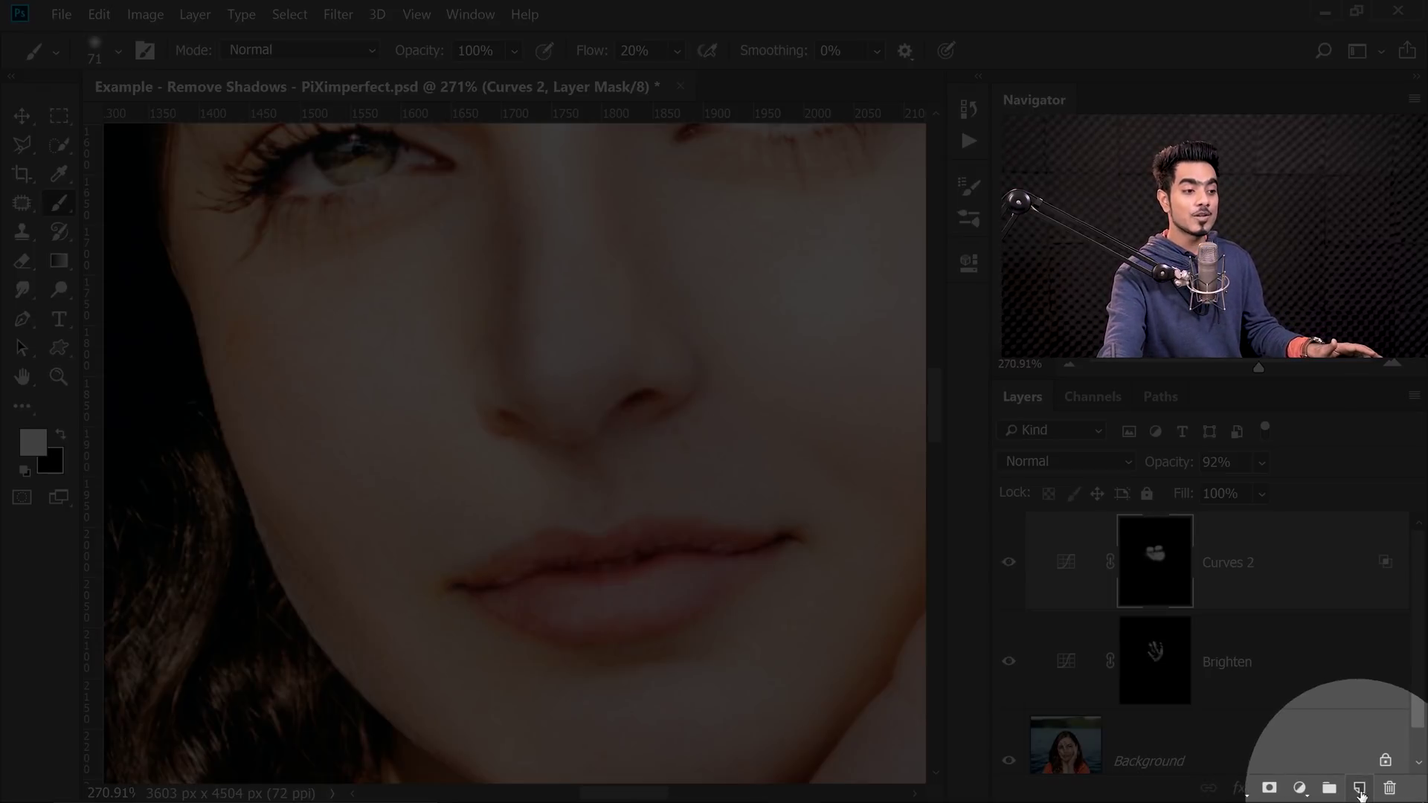
Add a new layer above Curves 2, name it Color Fix, and set its blend mode to Color.
{"action": "left_click", "coordinate": [1359, 788]}
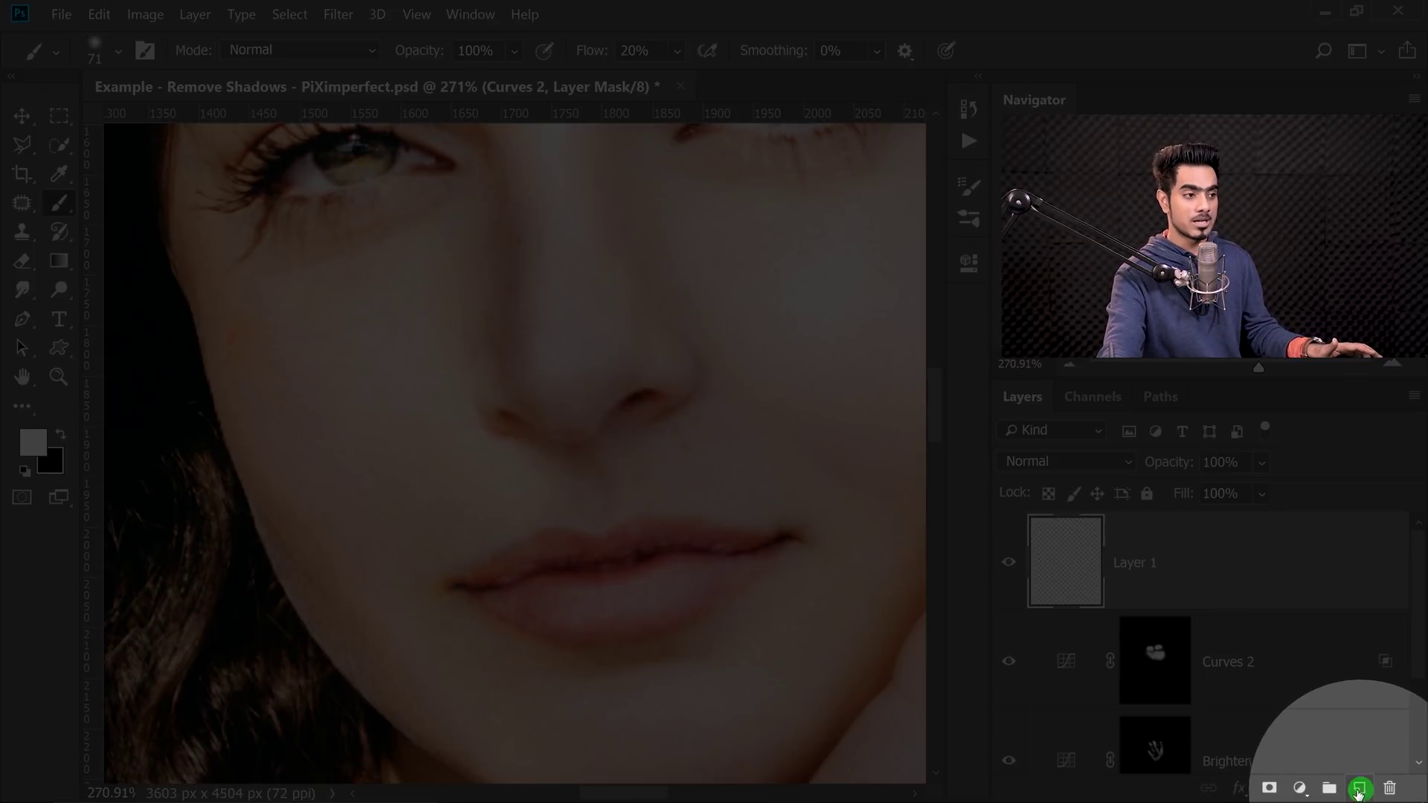
{"action": "double_click", "coordinate": [1143, 570]}
{"action": "type", "text": "Color Fix"}
{"action": "key", "text": "Return"}
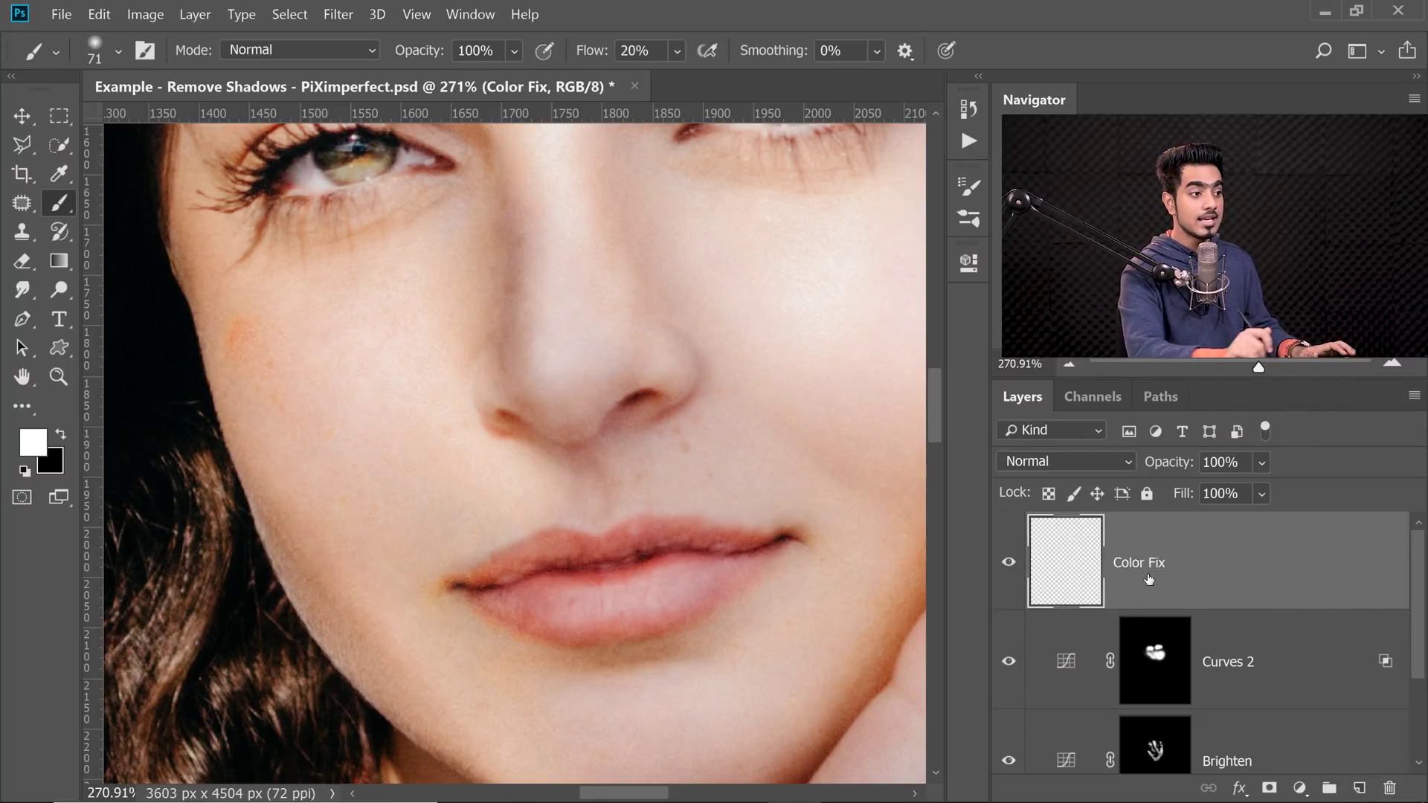
{"action": "left_click", "coordinate": [1073, 461]}
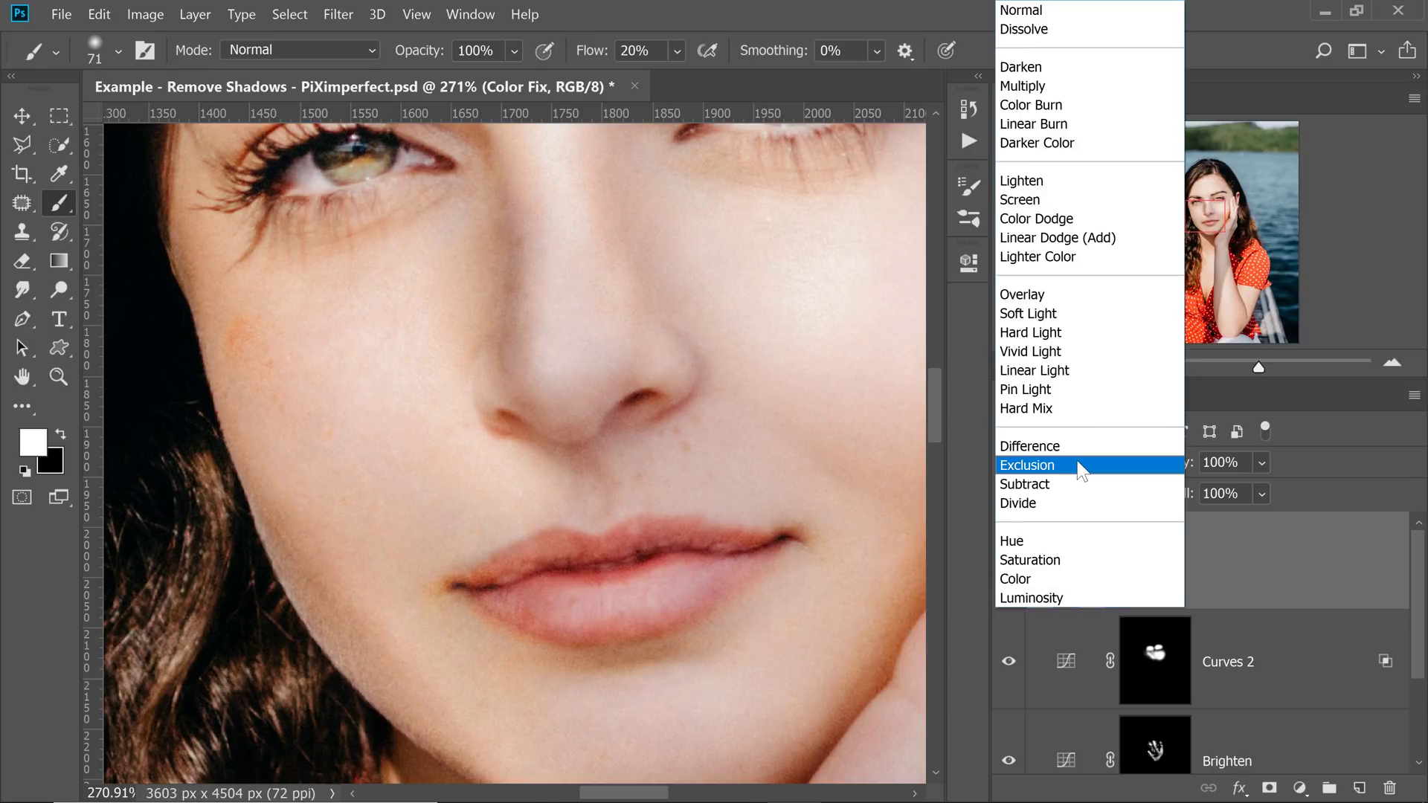
{"action": "left_click", "coordinate": [1056, 587]}
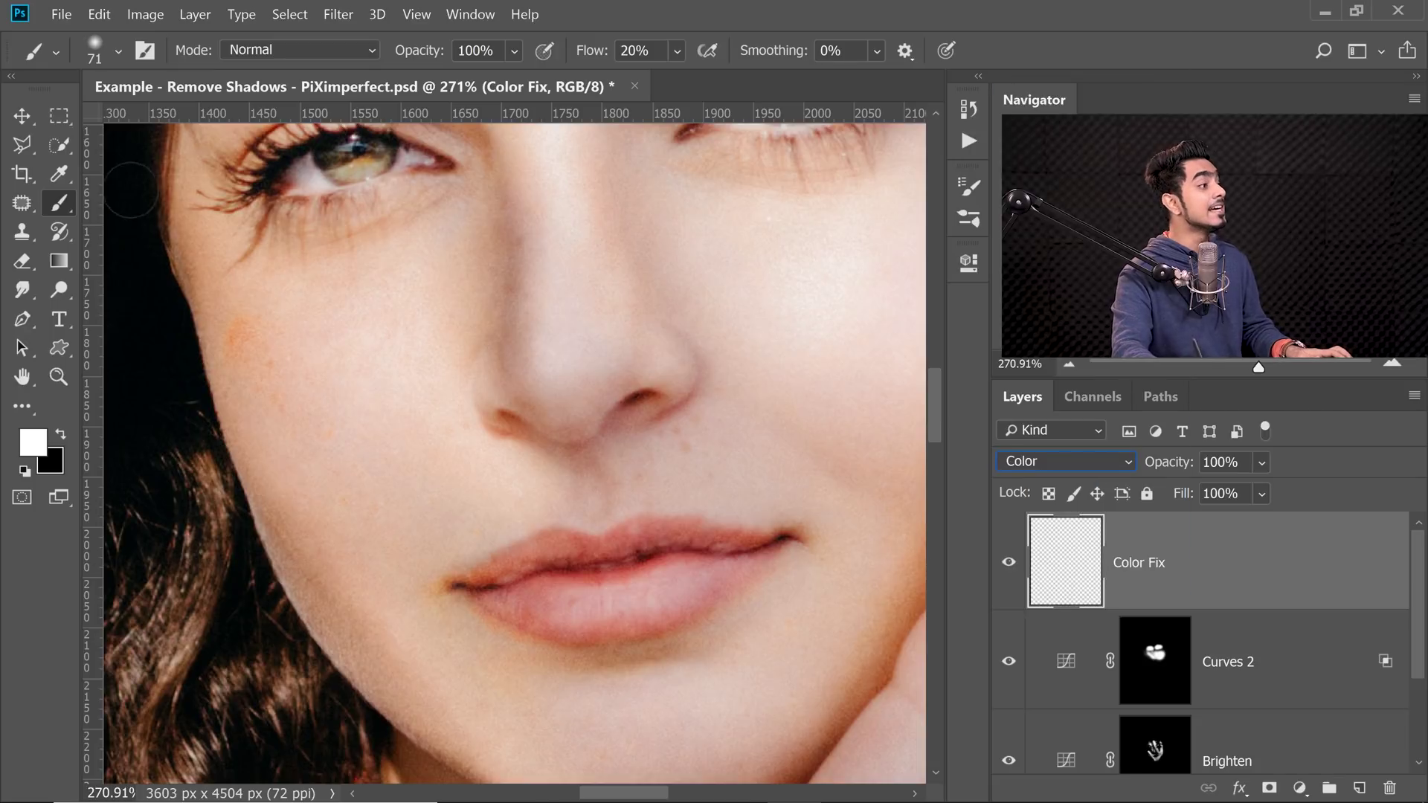
Set the brush flow to 40% and the brush size to 83 px for colour painting on the forehead.
{"action": "left_click_drag", "start_coordinate": [678, 308], "coordinate": [402, 447]}
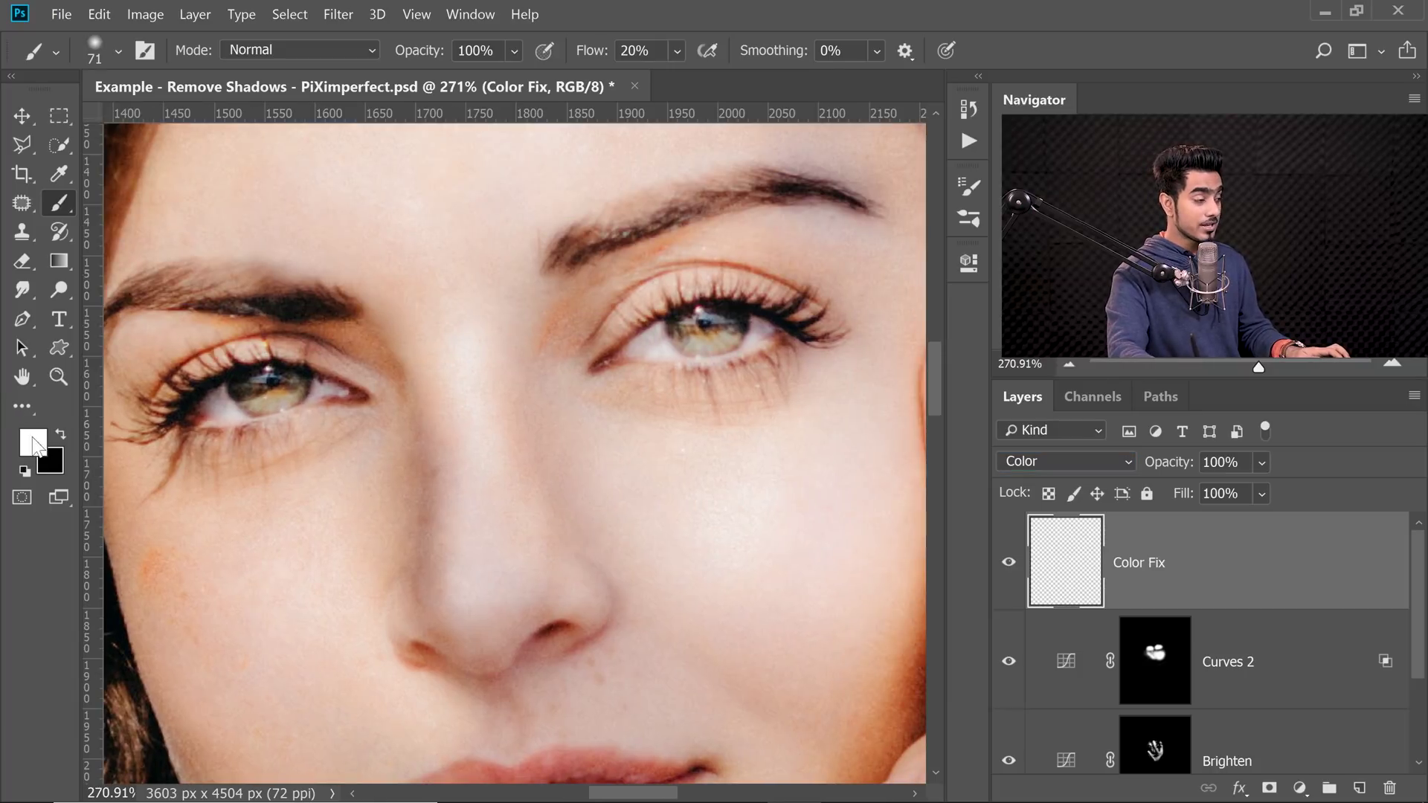
{"action": "left_click_drag", "start_coordinate": [505, 278], "coordinate": [422, 528]}
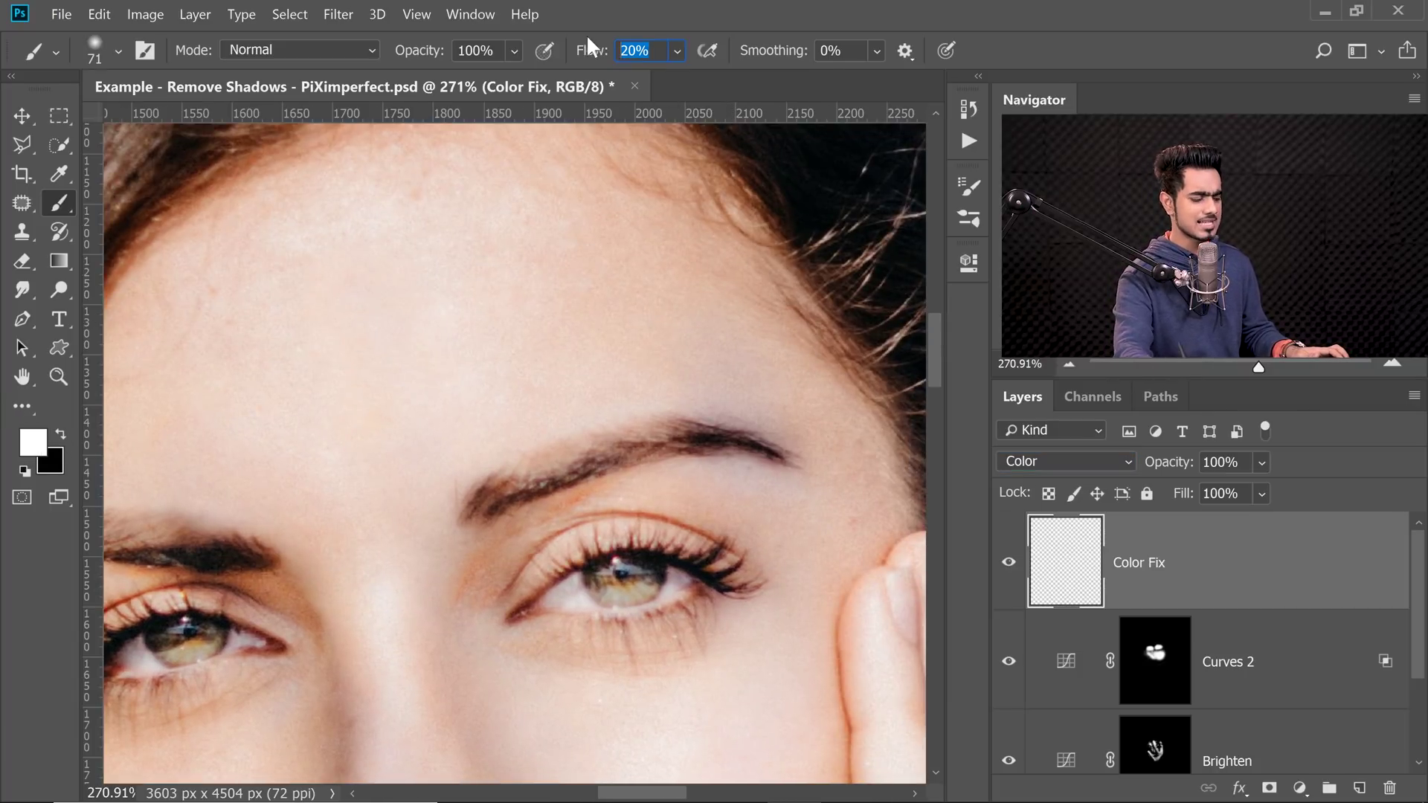
{"action": "type", "text": "40"}
{"action": "key", "text": "Return"}
{"action": "left_click_drag", "start_coordinate": [470, 353], "coordinate": [504, 357]}
{"action": "mouse_move", "coordinate": [495, 358]}
{"action": "left_mouse_down"}
{"action": "mouse_move", "coordinate": [625, 485]}
{"action": "mouse_move", "coordinate": [601, 467]}
{"action": "left_mouse_up"}
{"action": "left_click_drag", "start_coordinate": [608, 423], "coordinate": [631, 424]}
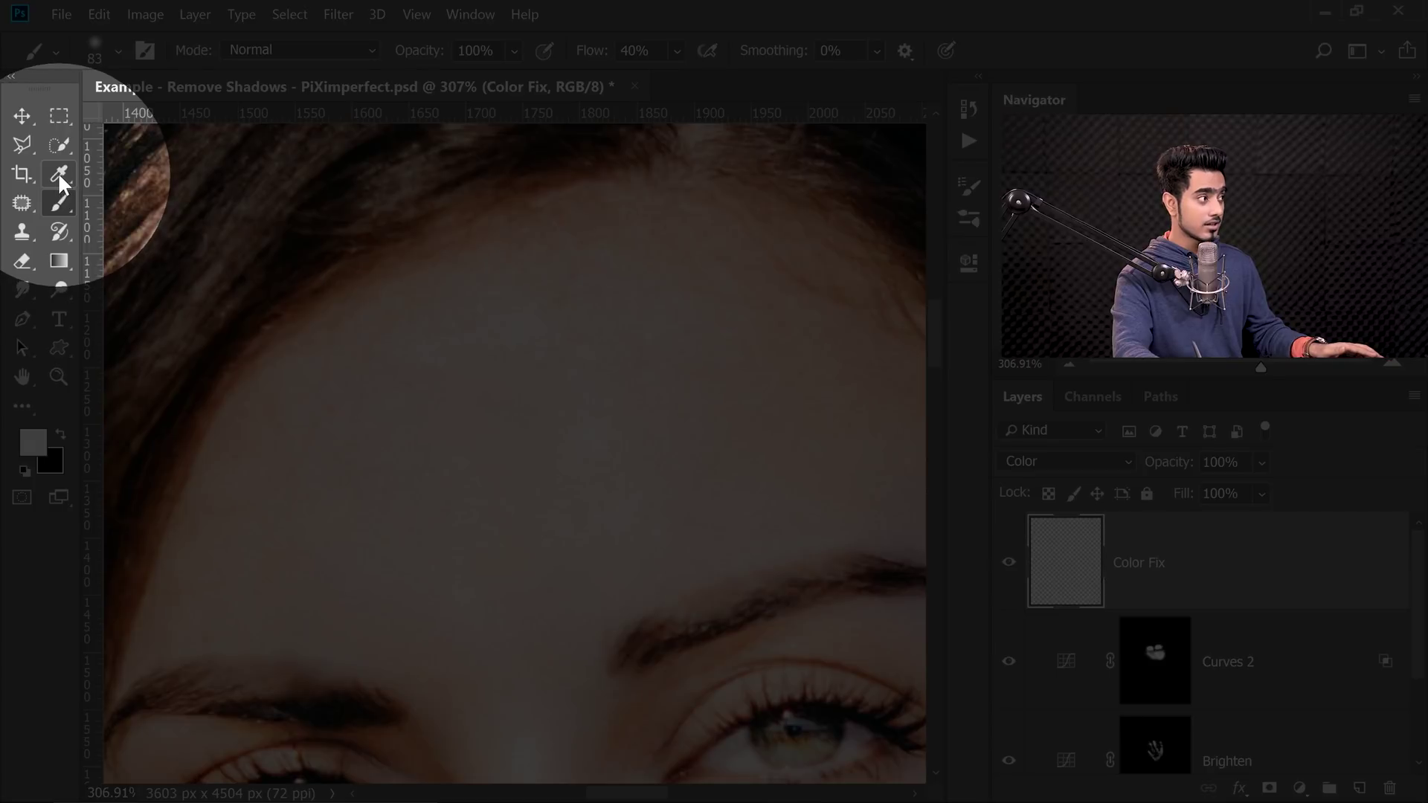
Set the Eyedropper to sample Current & Below with a 5 by 5 Average sample size.
{"action": "left_click", "coordinate": [60, 176]}
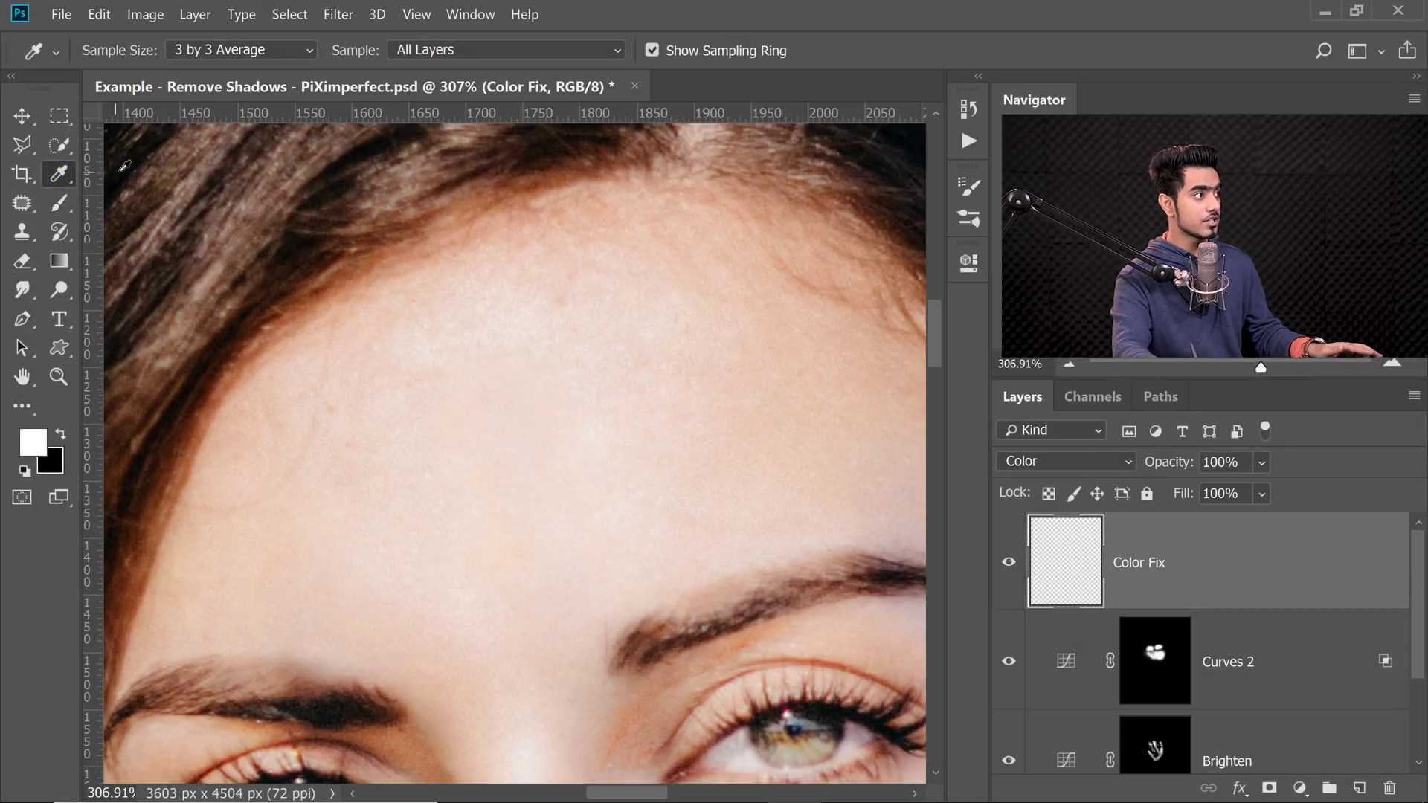
{"action": "left_click", "coordinate": [420, 50]}
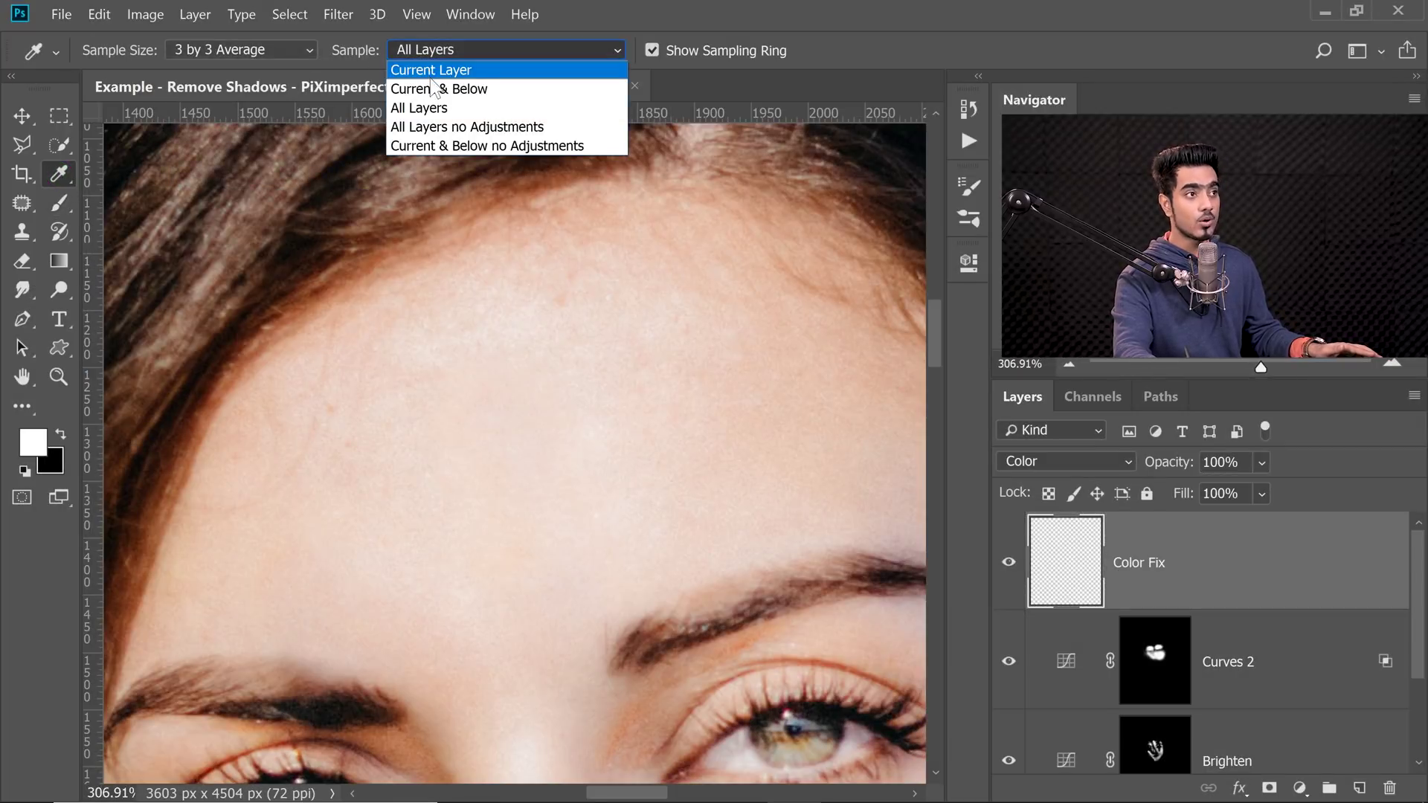
{"action": "left_click", "coordinate": [461, 90]}
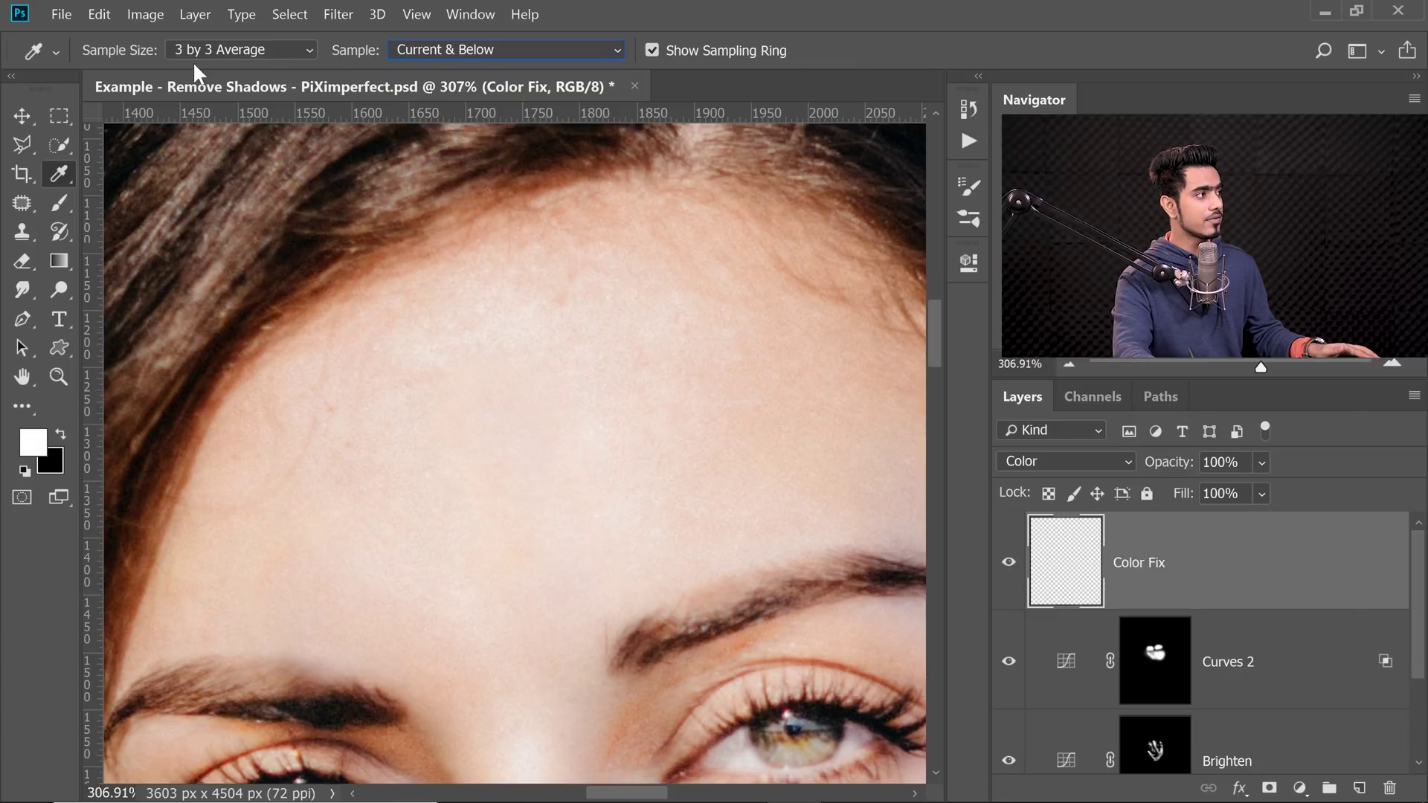
{"action": "left_click", "coordinate": [285, 51]}
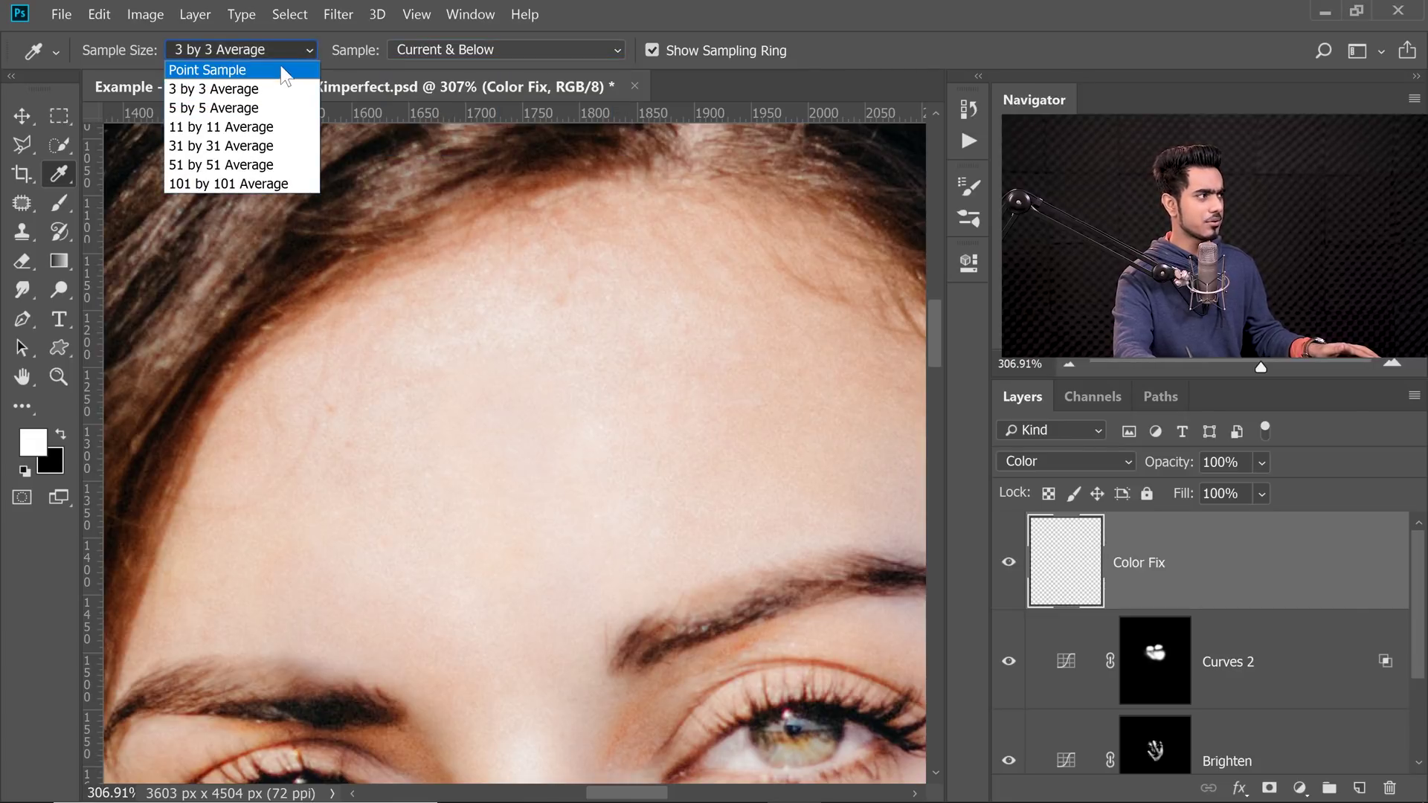
{"action": "left_click", "coordinate": [264, 109]}
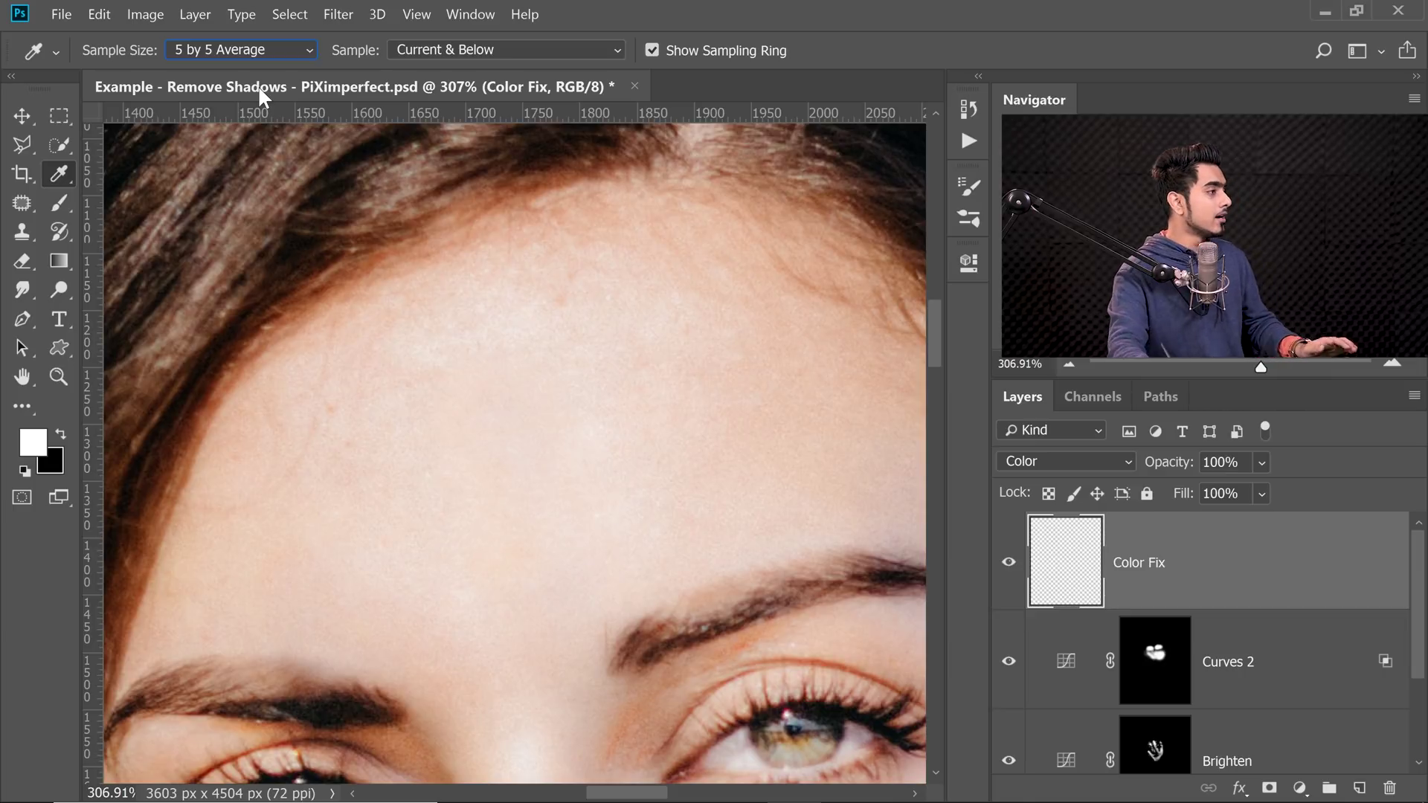
Sample nearby forehead skin tones and paint them over the mismatched patches in the middle of the forehead with a 125 px brush.
{"action": "left_click", "coordinate": [59, 203]}
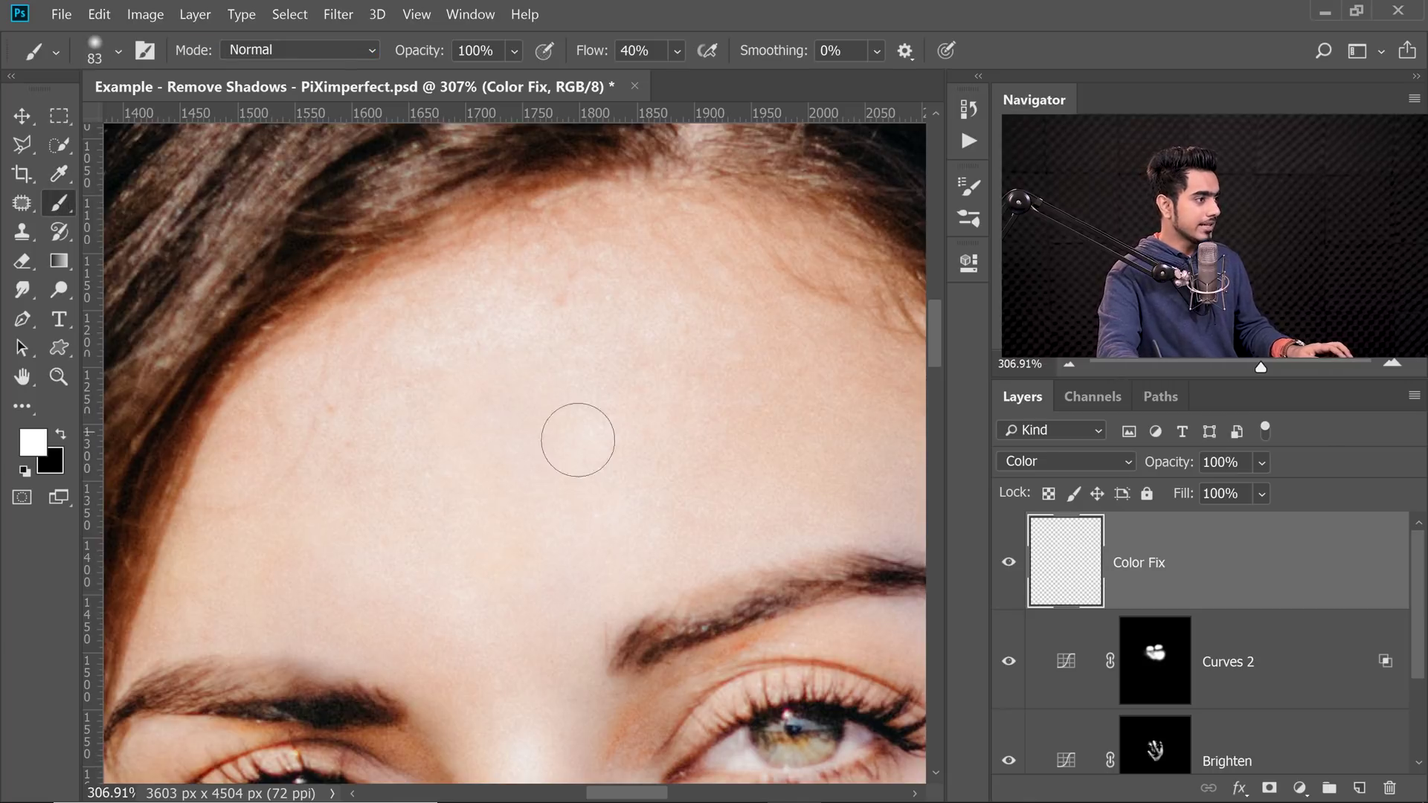
{"action": "scroll", "coordinate": [545, 413], "scroll_direction": "up", "scroll_amount": 1}
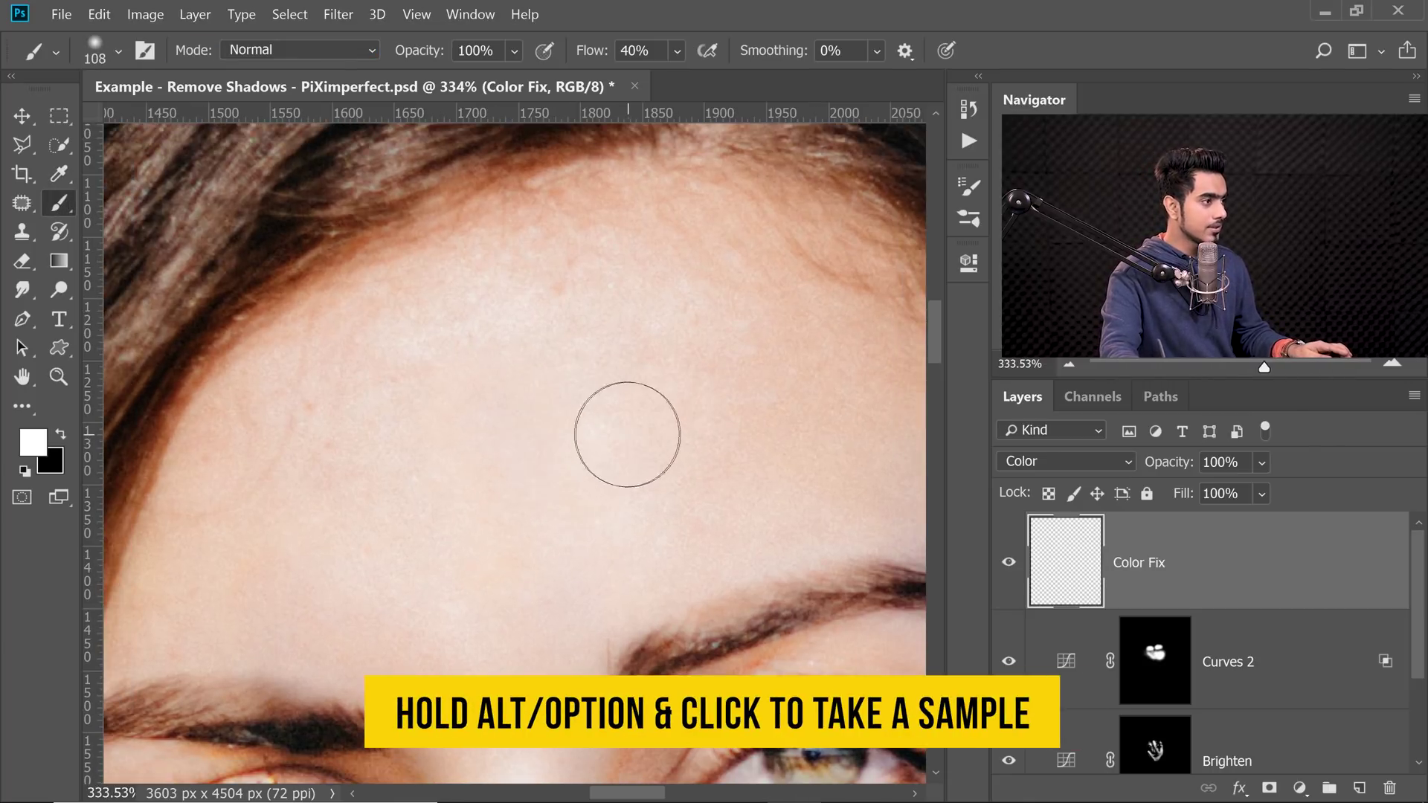
{"action": "left_click", "coordinate": [629, 377], "text": "alt"}
{"action": "key", "text": "bracketright"}
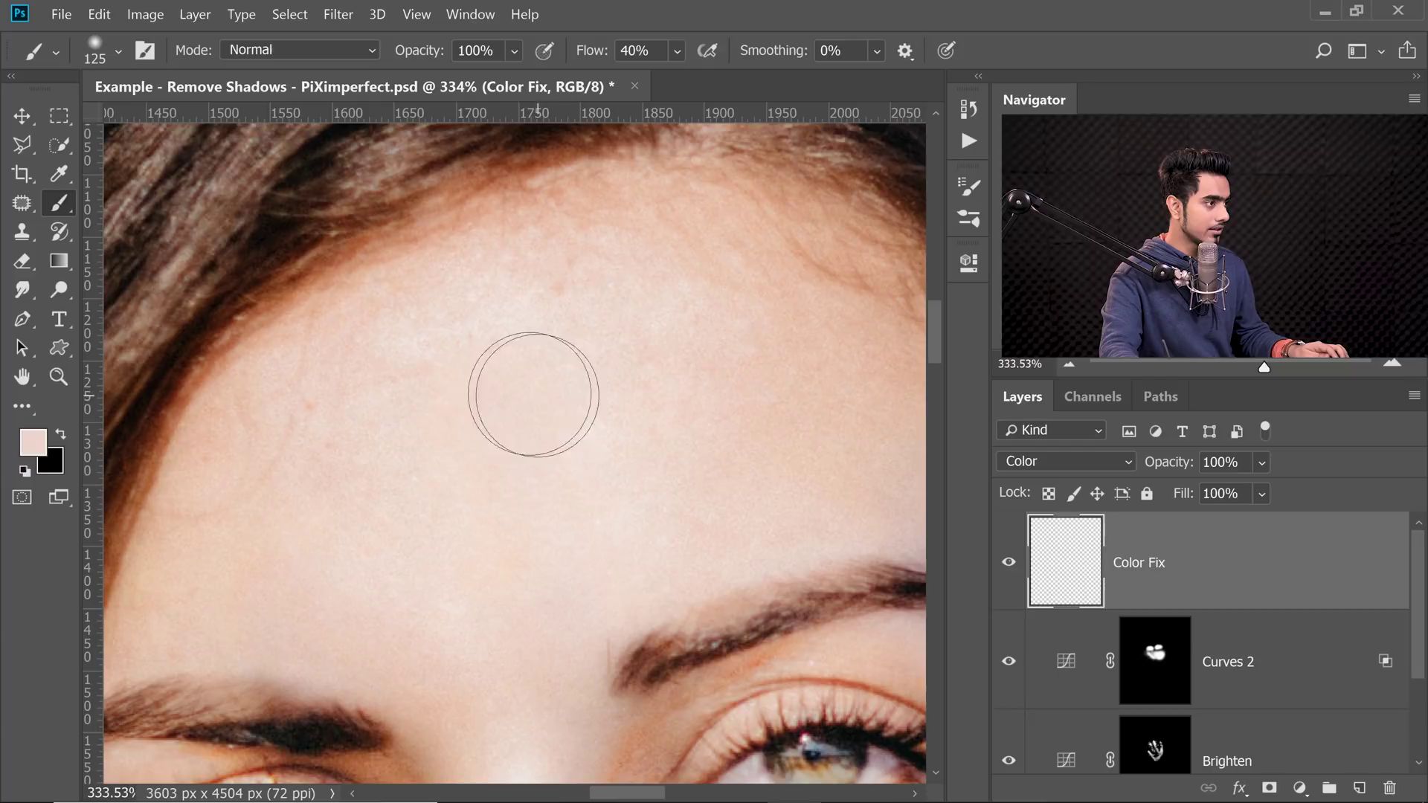
{"action": "left_click_drag", "start_coordinate": [543, 444], "coordinate": [564, 394]}
{"action": "scroll", "coordinate": [563, 409], "scroll_direction": "up", "scroll_amount": 1}
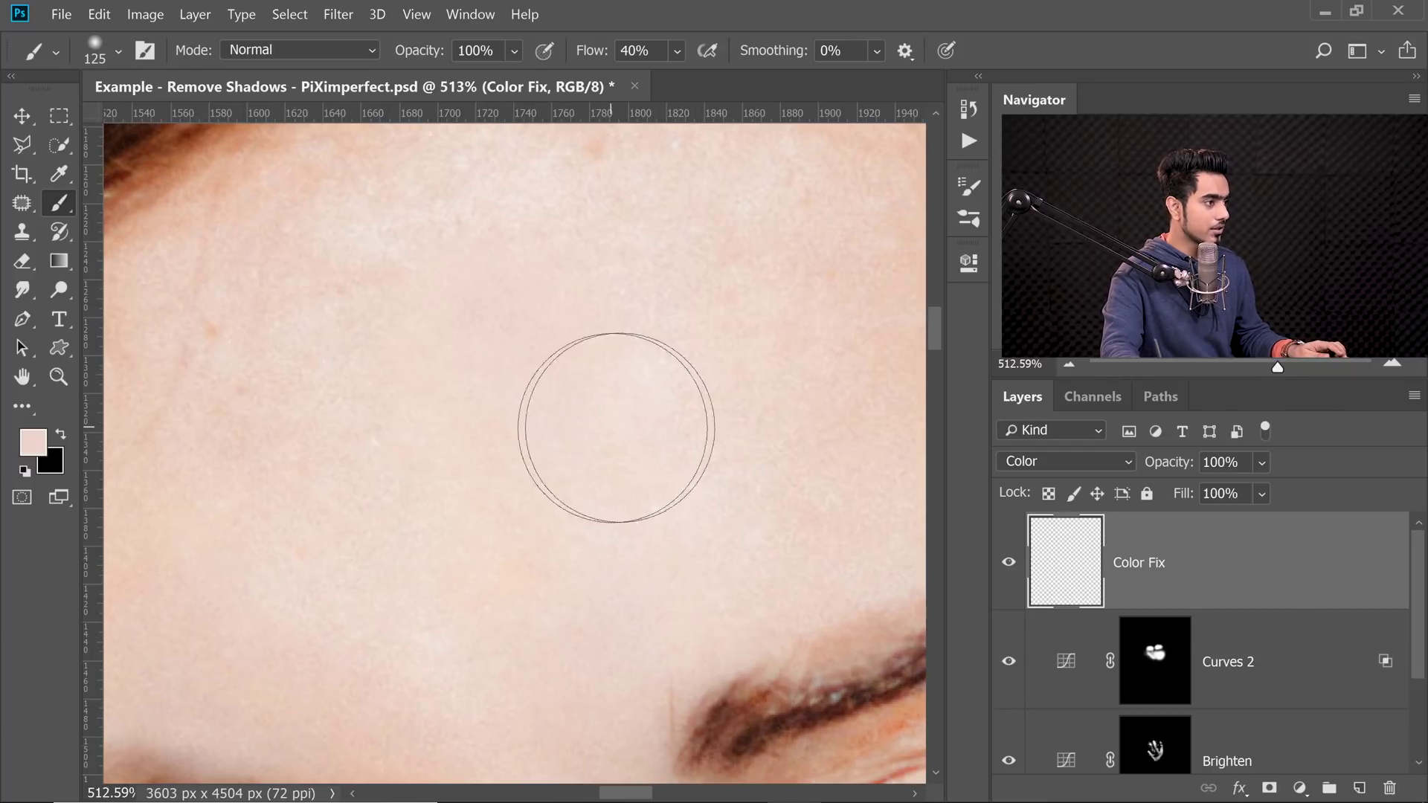
{"action": "scroll", "coordinate": [736, 402], "scroll_direction": "up", "scroll_amount": 1}
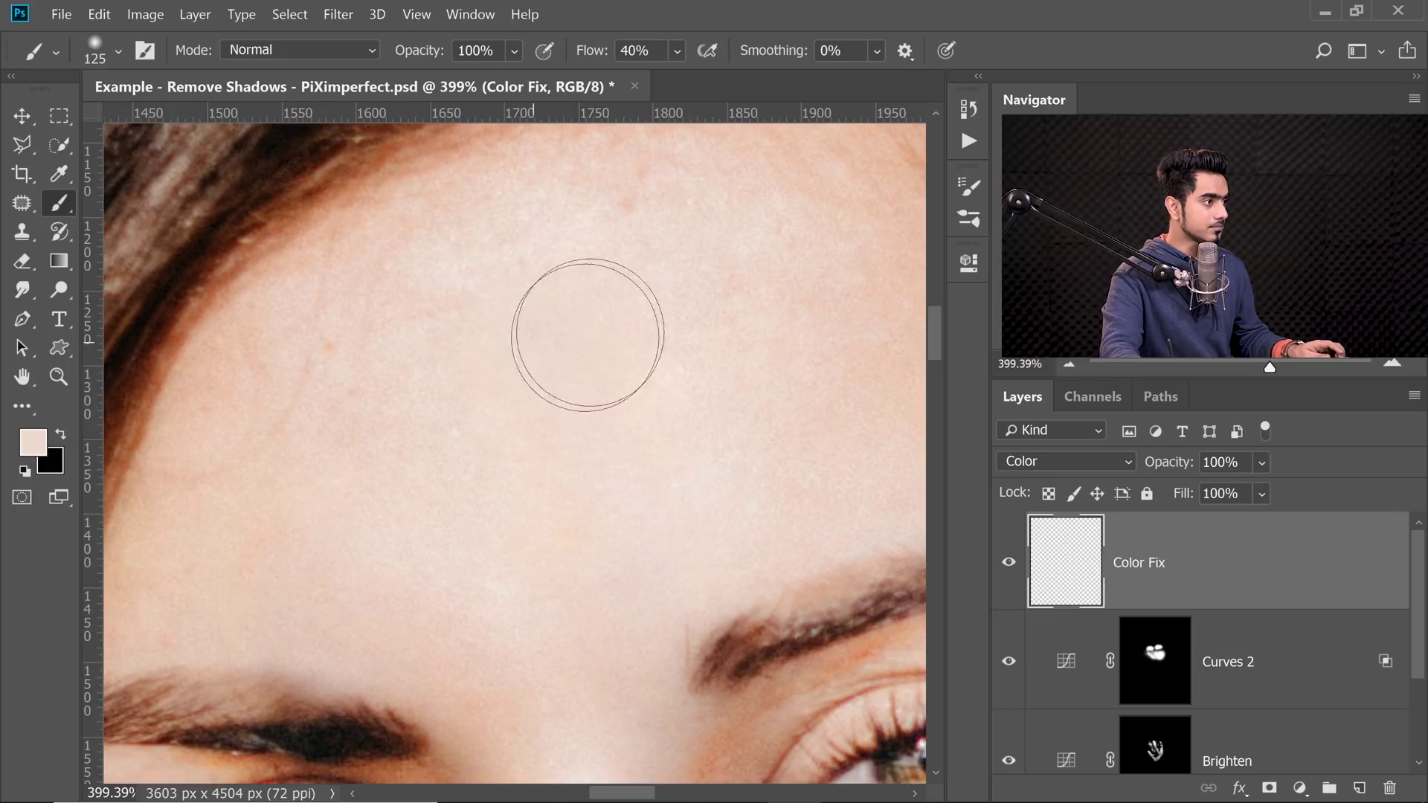
{"action": "left_click", "coordinate": [458, 519], "text": "alt"}
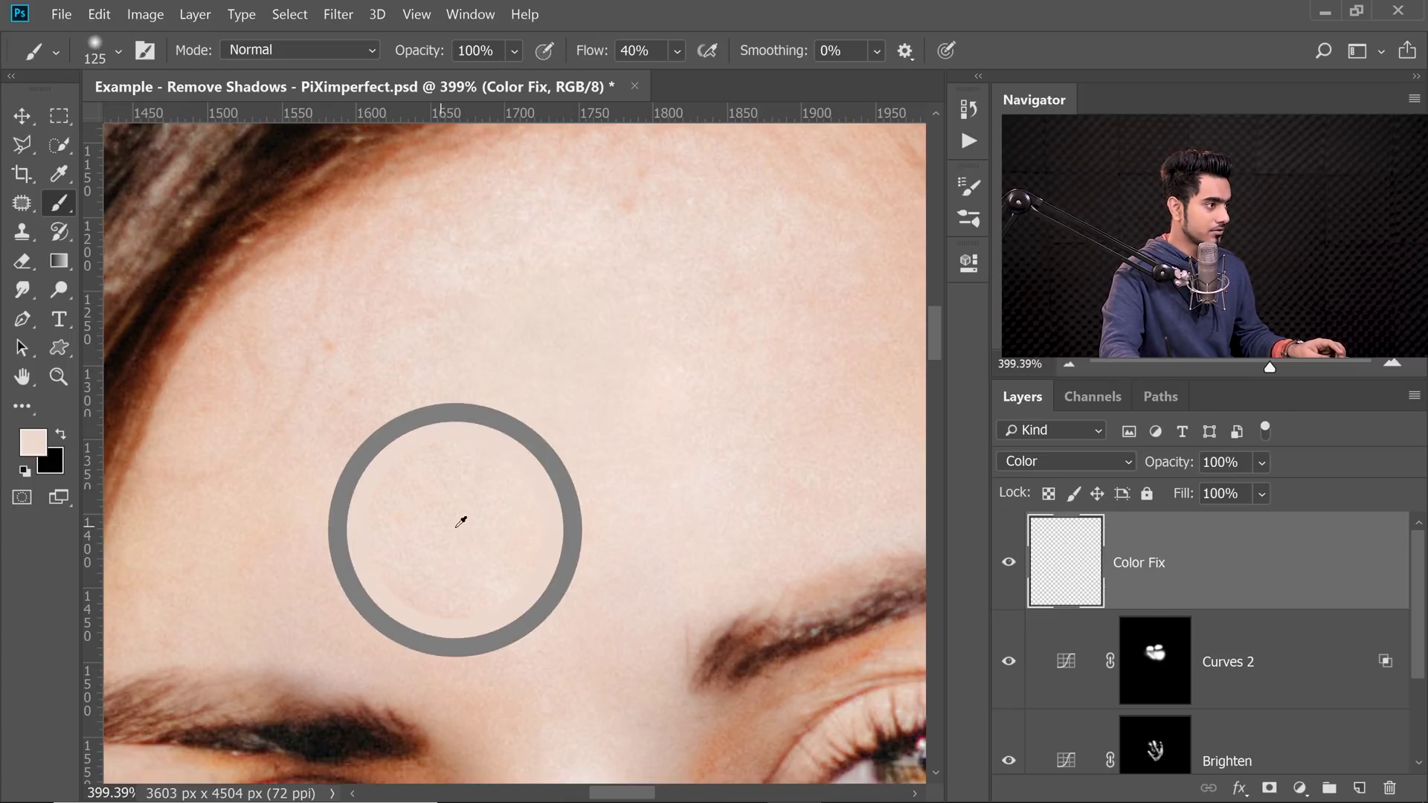
{"action": "mouse_move", "coordinate": [587, 461]}
{"action": "left_mouse_down"}
{"action": "mouse_move", "coordinate": [585, 516]}
{"action": "mouse_move", "coordinate": [563, 557]}
{"action": "mouse_move", "coordinate": [557, 484]}
{"action": "left_mouse_up"}
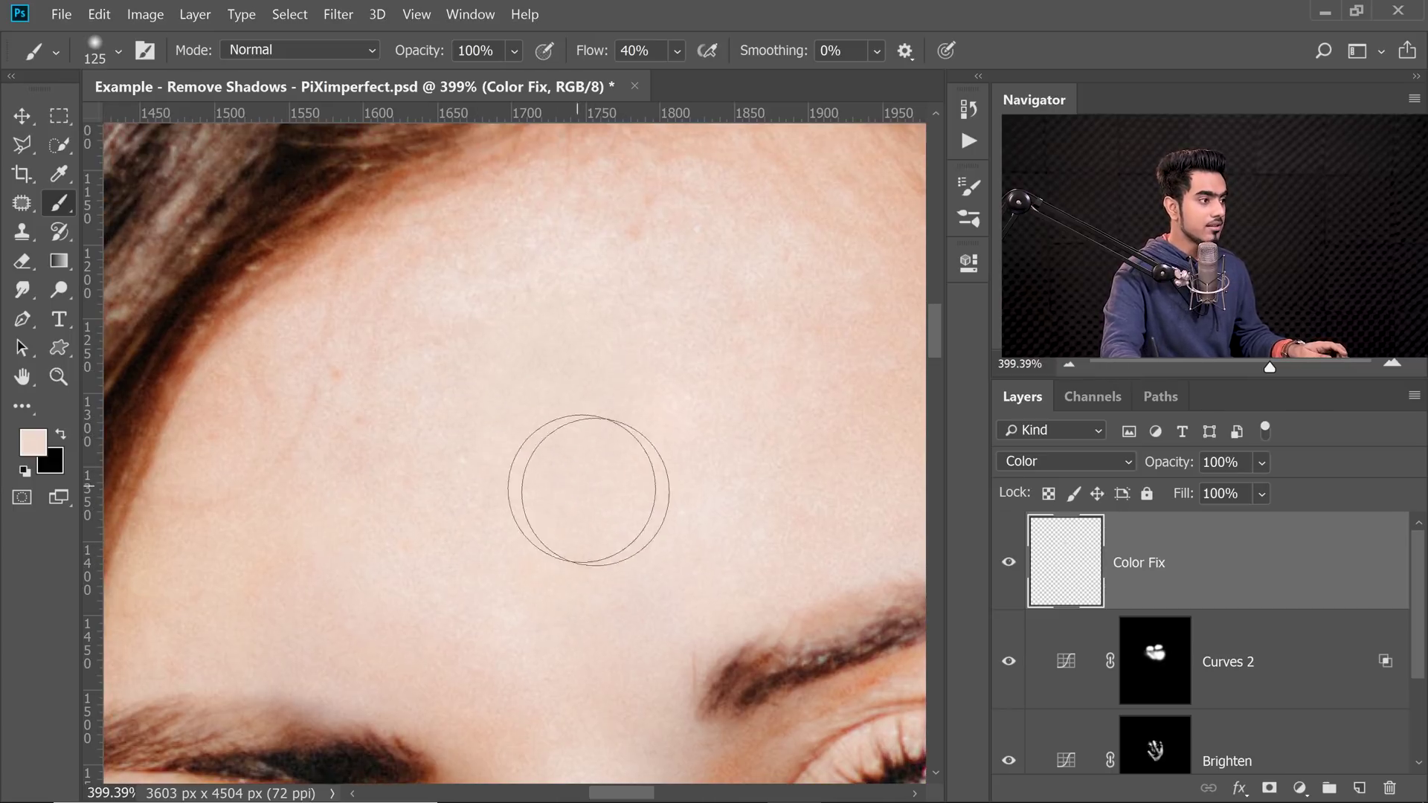
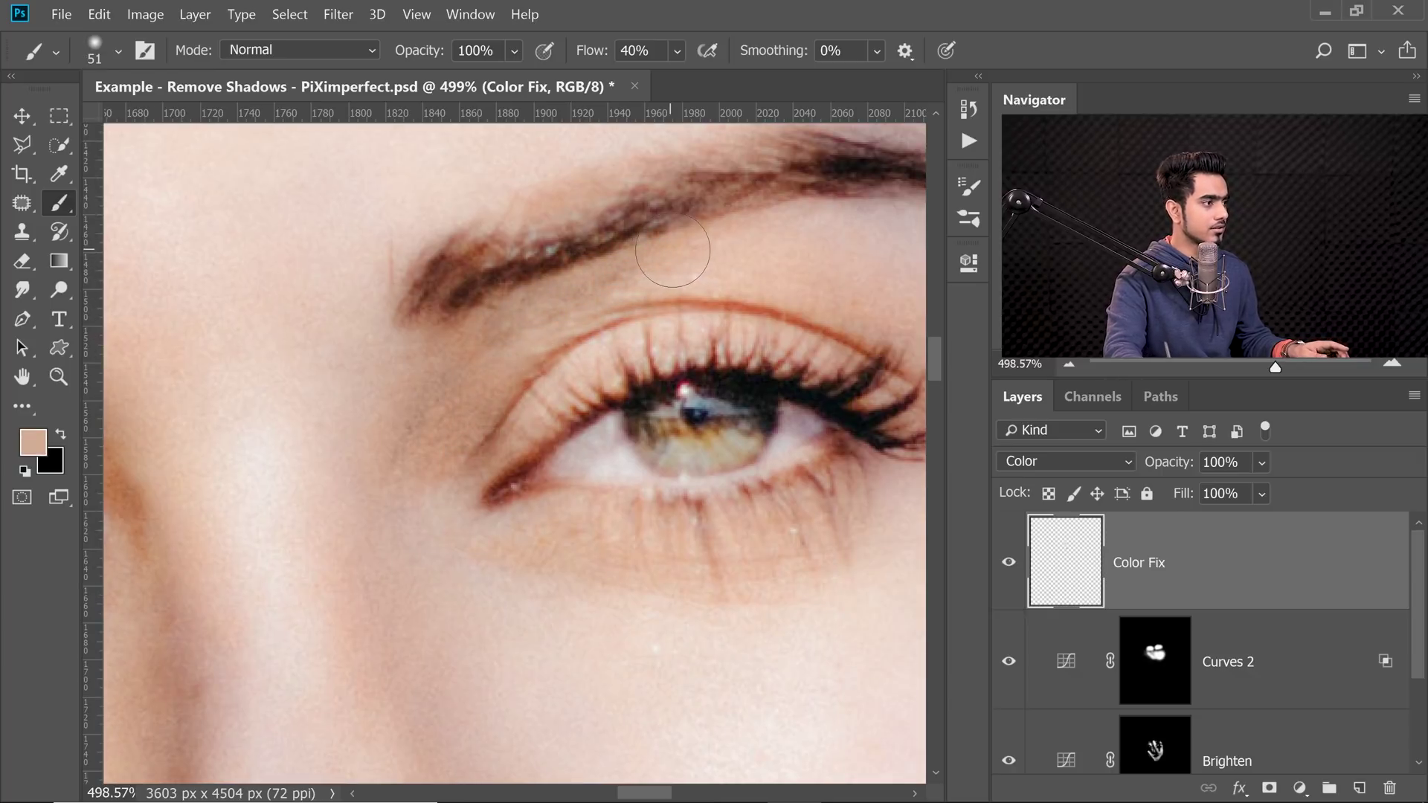
Sample skin tones around the eye beside the hand and paint them between its brow and inner corner with a 51 px brush.
{"action": "left_click", "coordinate": [689, 314], "text": "alt"}
{"action": "scroll", "coordinate": [636, 320], "scroll_direction": "down", "scroll_amount": 3}
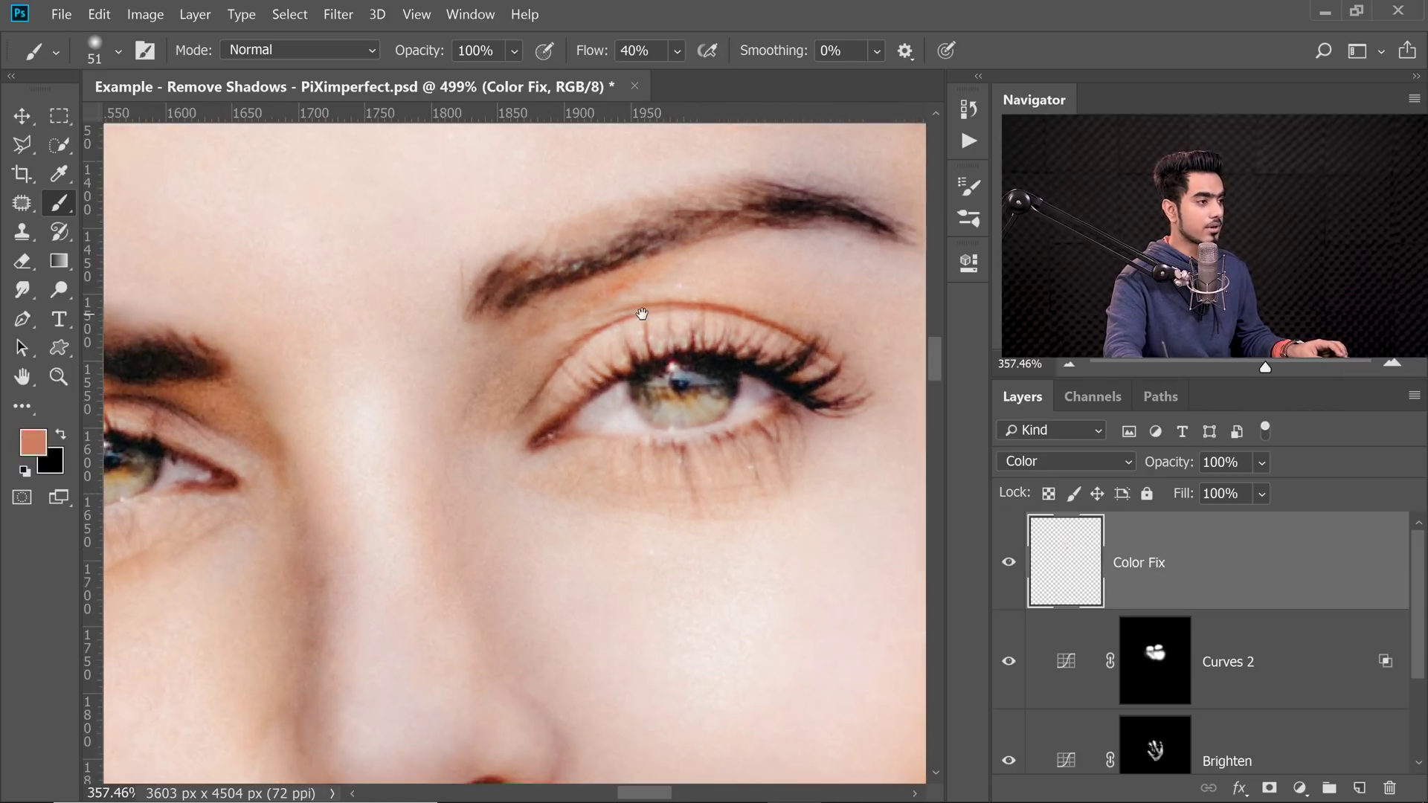
{"action": "scroll", "coordinate": [640, 315], "scroll_direction": "up", "scroll_amount": 2}
{"action": "left_click", "coordinate": [489, 611], "text": "alt"}
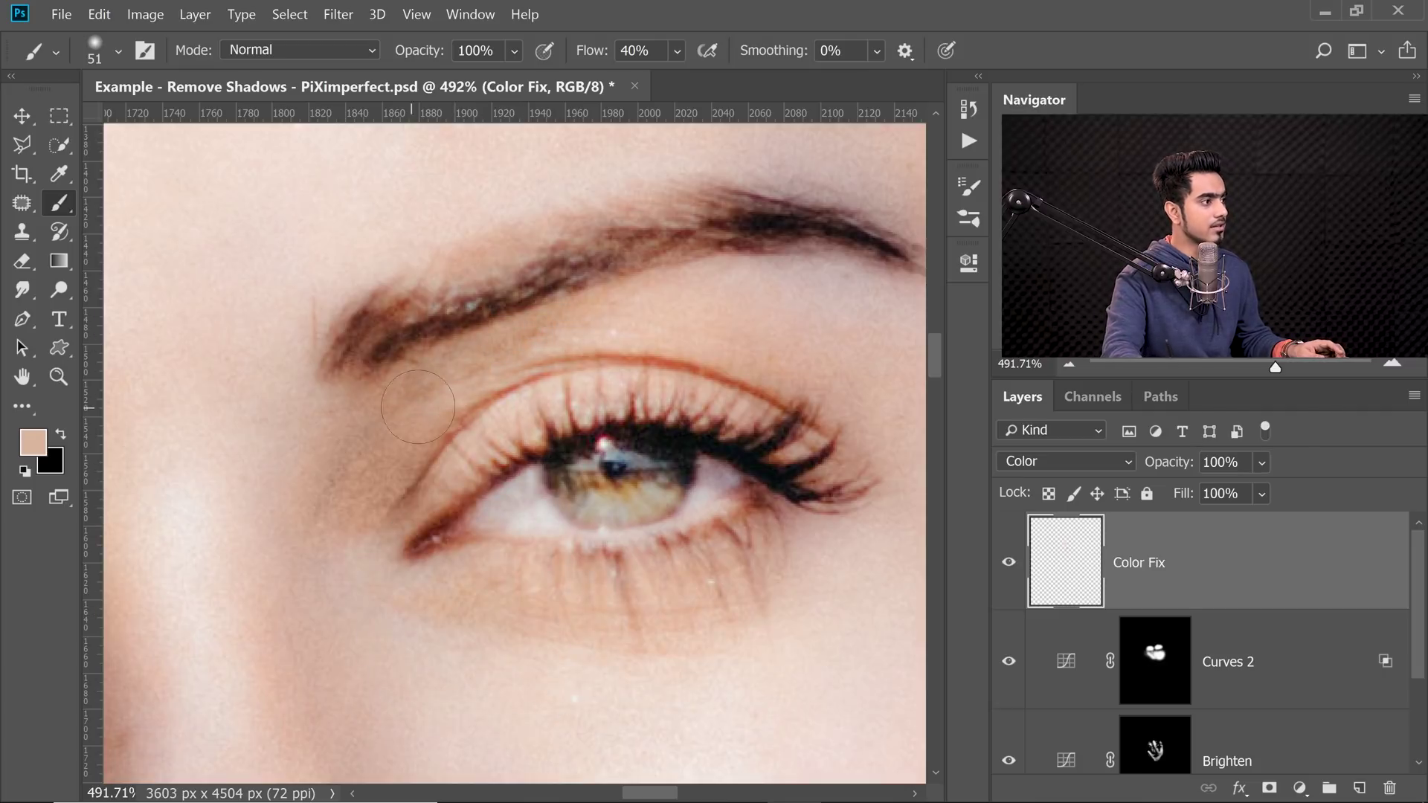
{"action": "scroll", "coordinate": [541, 380], "scroll_direction": "down", "scroll_amount": 5}
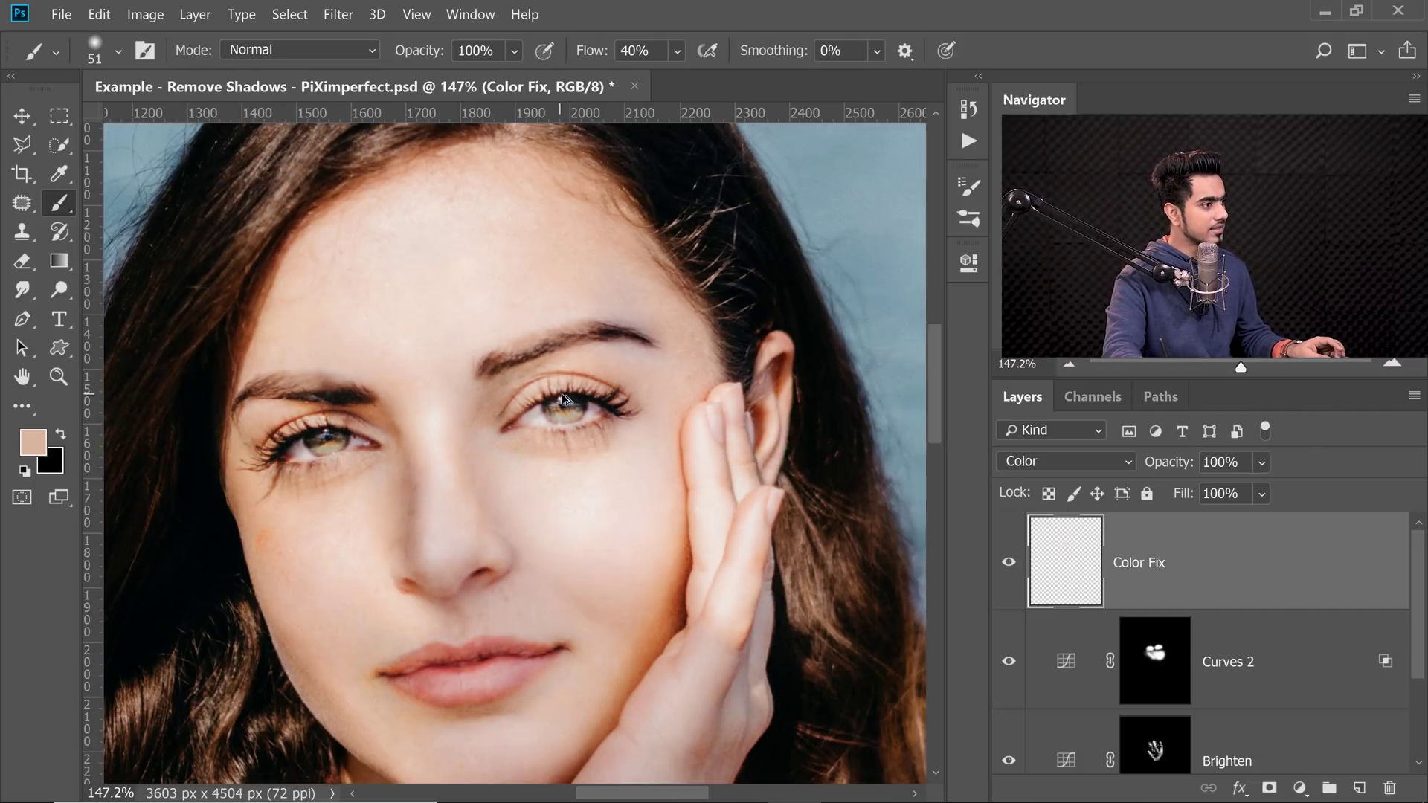
{"action": "scroll", "coordinate": [533, 362], "scroll_direction": "up", "scroll_amount": 5}
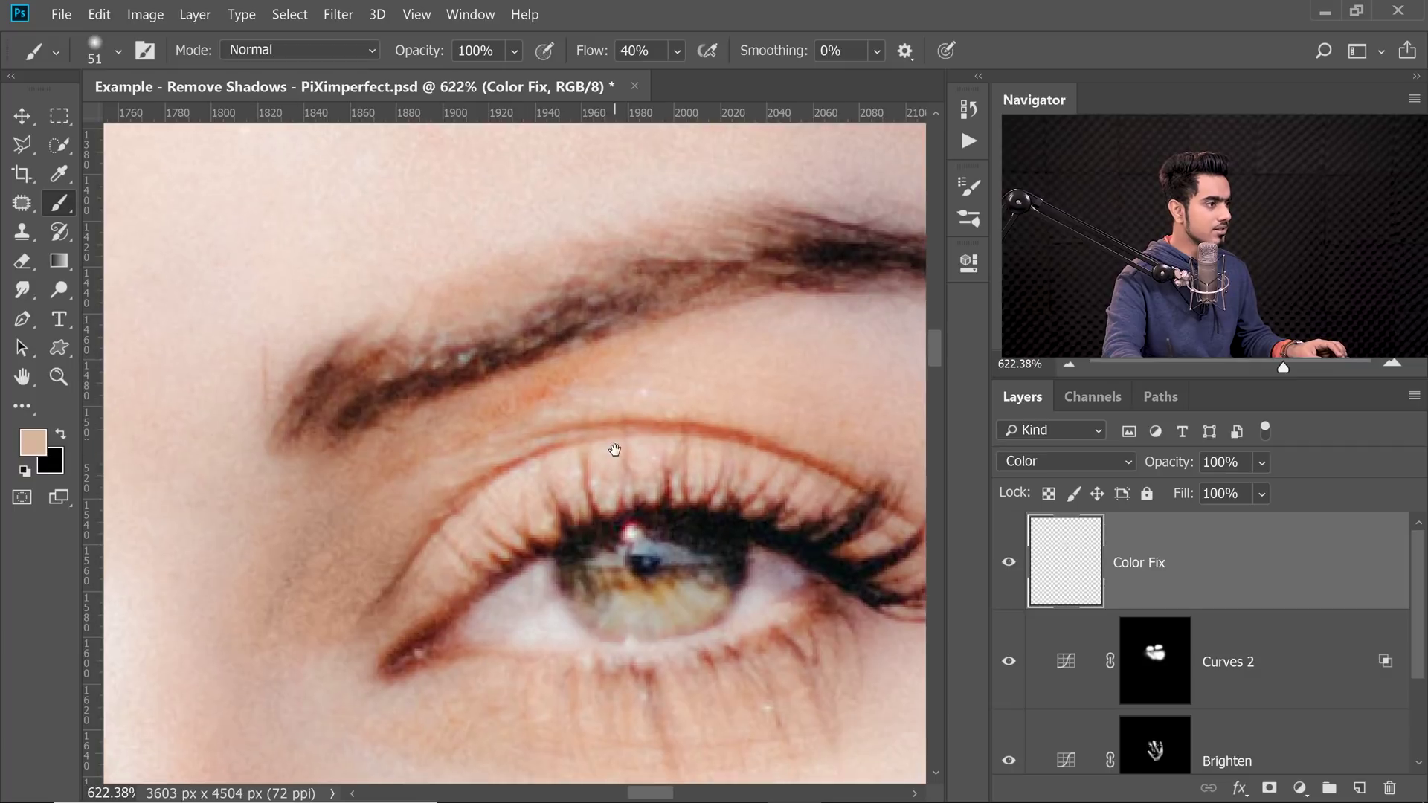
{"action": "scroll", "coordinate": [469, 436], "scroll_direction": "down", "scroll_amount": 3}
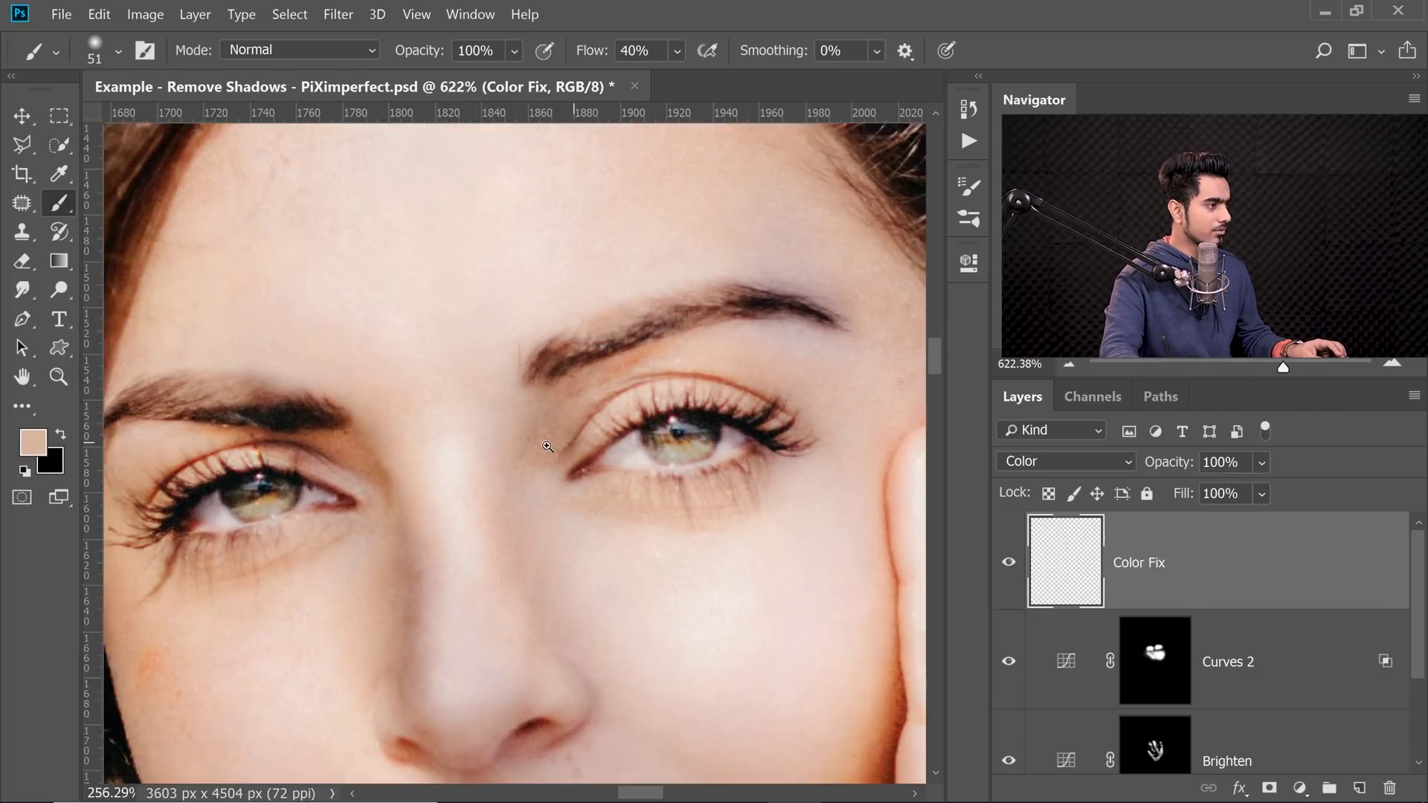
{"action": "scroll", "coordinate": [384, 470], "scroll_direction": "up", "scroll_amount": 2}
{"action": "left_click", "coordinate": [378, 476], "text": "alt"}
{"action": "left_click_drag", "start_coordinate": [655, 355], "coordinate": [444, 479]}
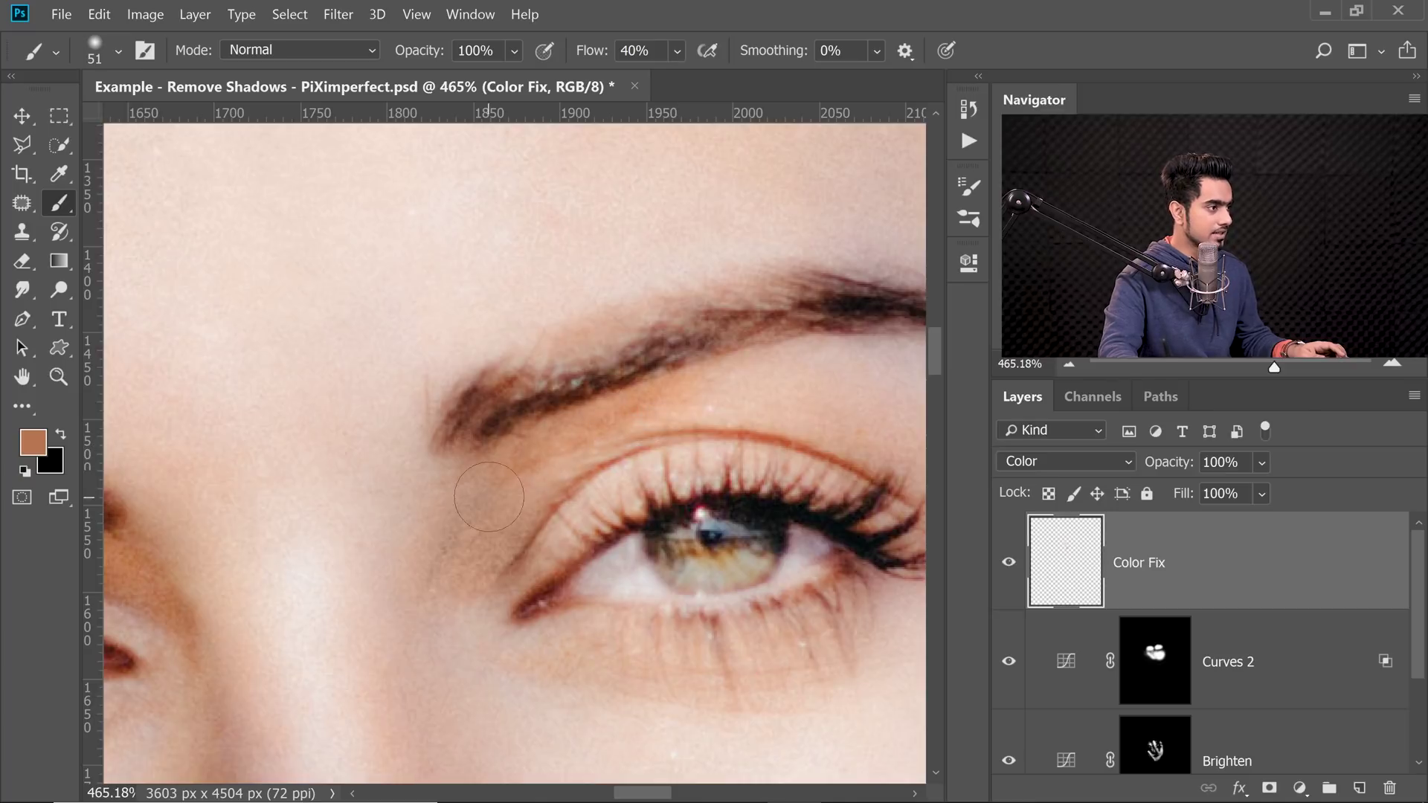
Lower the brush flow to 20% and blend resampled skin tones into the discoloured skin at the same eye's inner corner.
{"action": "scroll", "coordinate": [625, 402], "scroll_direction": "down", "scroll_amount": 2}
{"action": "scroll", "coordinate": [632, 402], "scroll_direction": "up", "scroll_amount": 4}
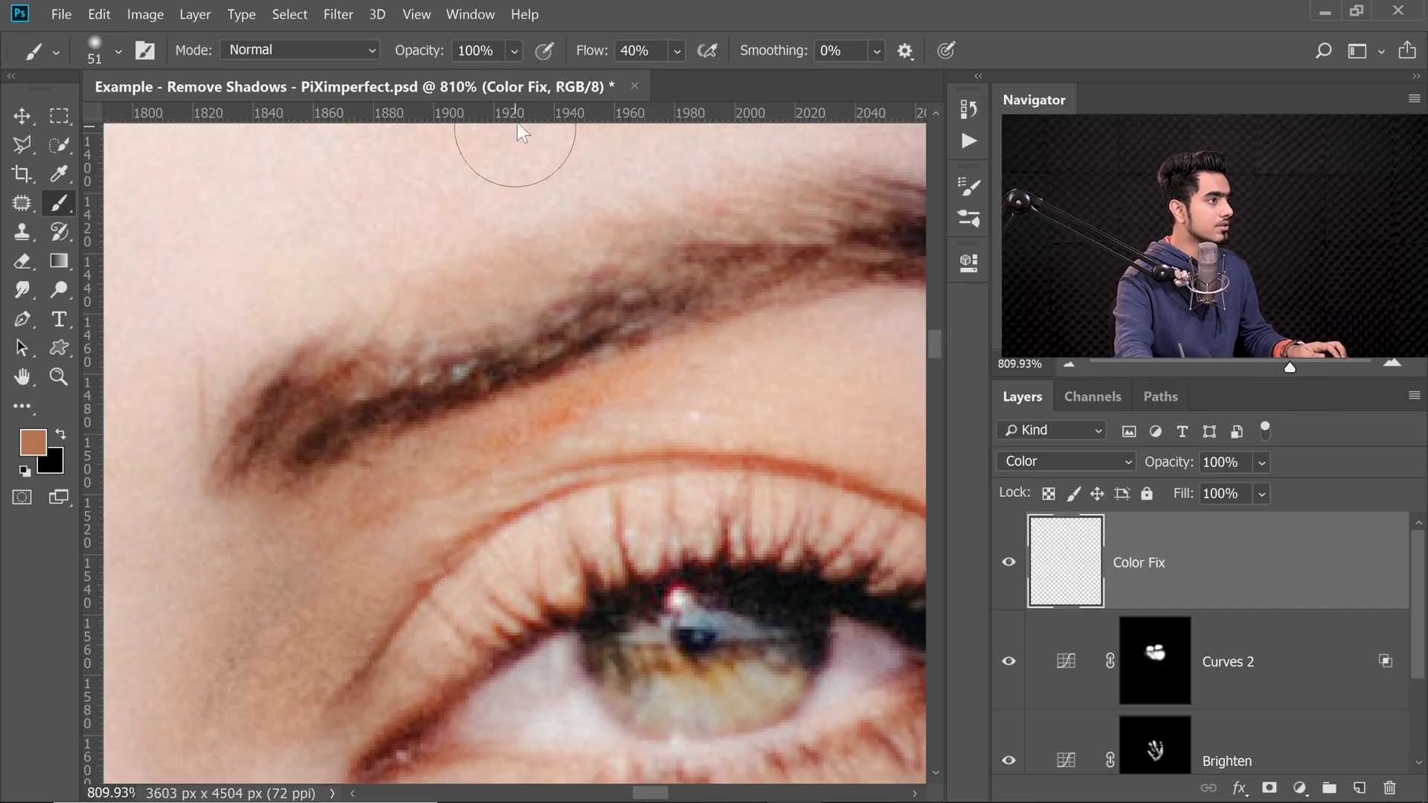
{"action": "left_click", "coordinate": [593, 50]}
{"action": "type", "text": "20"}
{"action": "key", "text": "Return"}
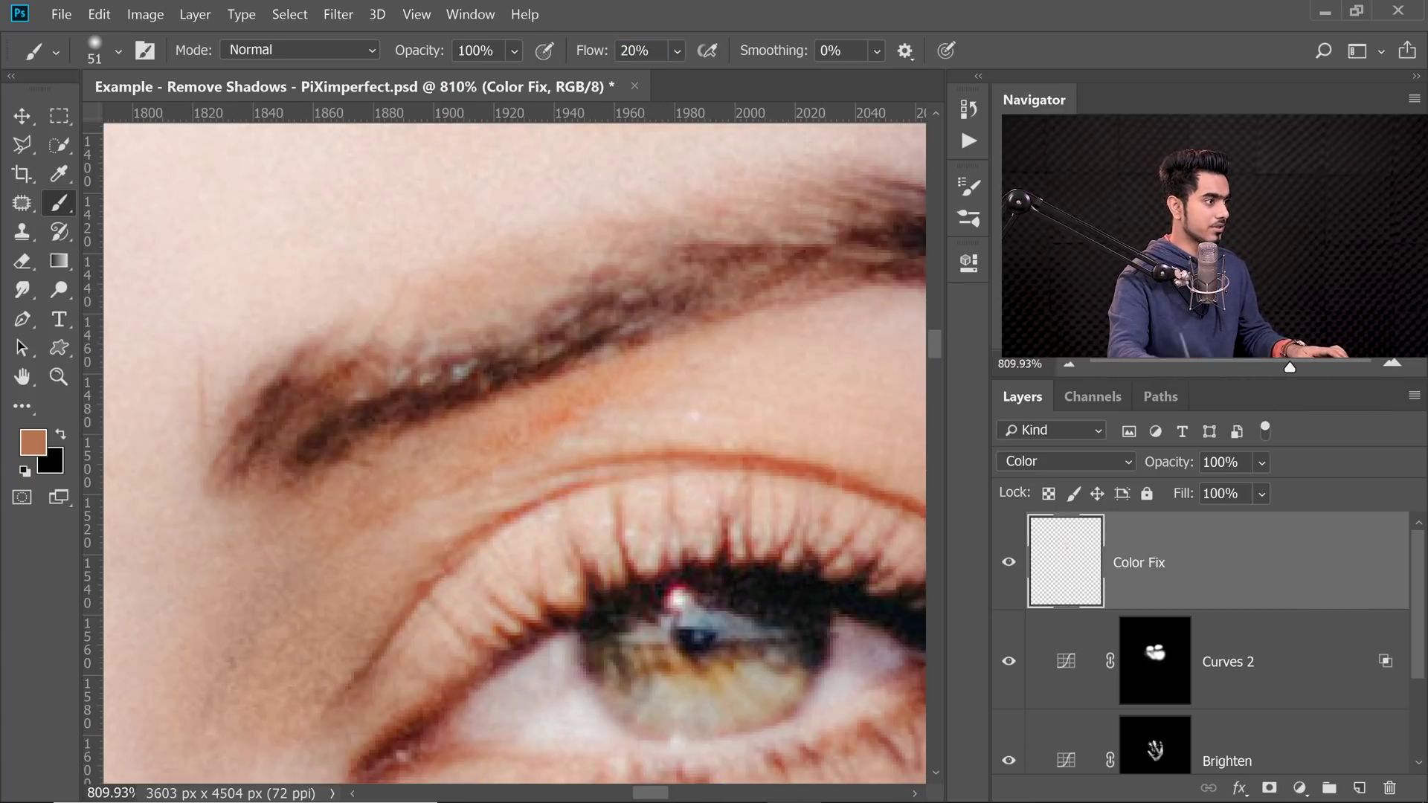
{"action": "scroll", "coordinate": [430, 500], "scroll_direction": "down", "scroll_amount": 2}
{"action": "left_click", "coordinate": [322, 541], "text": "alt"}
{"action": "left_click", "coordinate": [359, 620], "text": "alt"}
Compare the corrected eye area with the Color Fix layer hidden and shown.
{"action": "scroll", "coordinate": [463, 521], "scroll_direction": "down", "scroll_amount": 9}
{"action": "scroll", "coordinate": [537, 496], "scroll_direction": "up", "scroll_amount": 5}
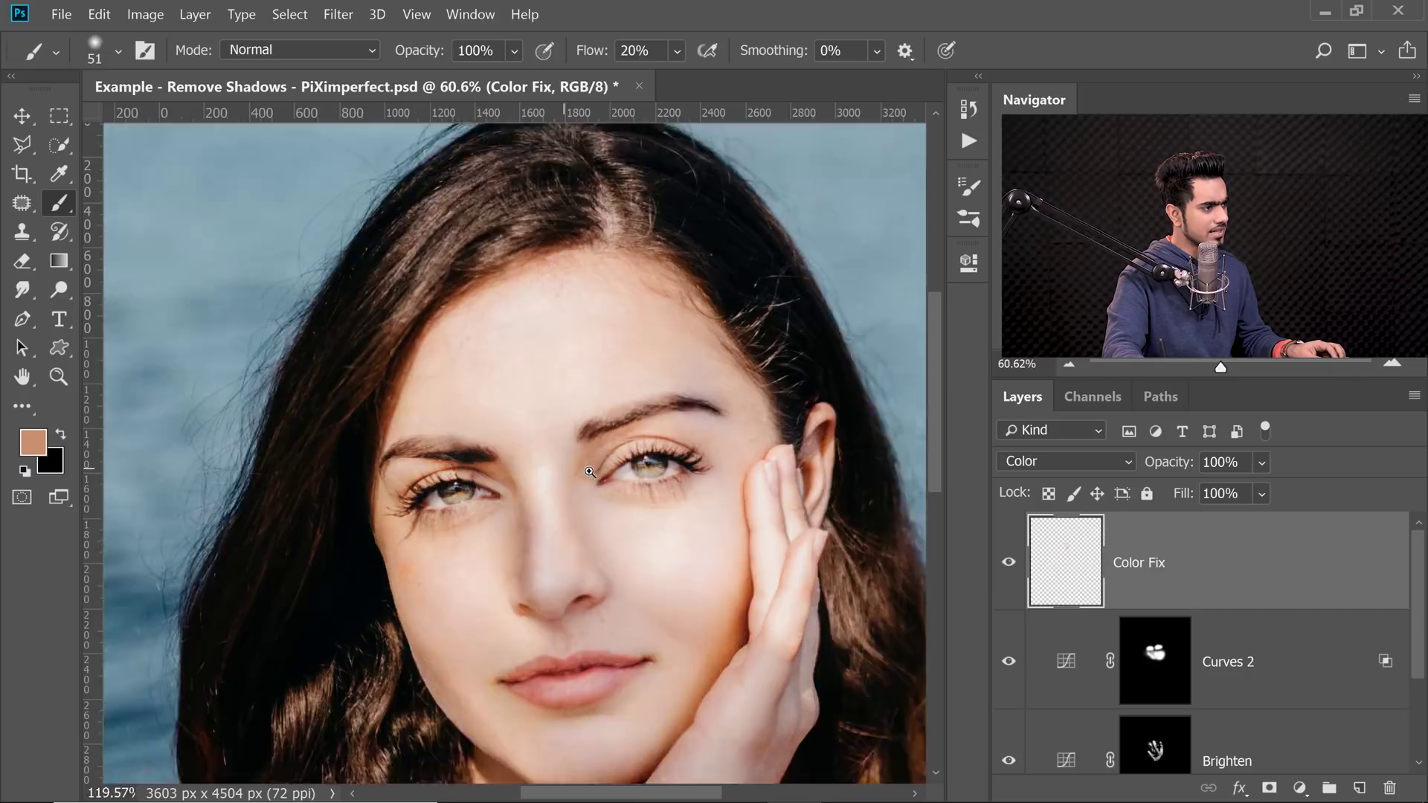
{"action": "scroll", "coordinate": [670, 446], "scroll_direction": "up", "scroll_amount": 3}
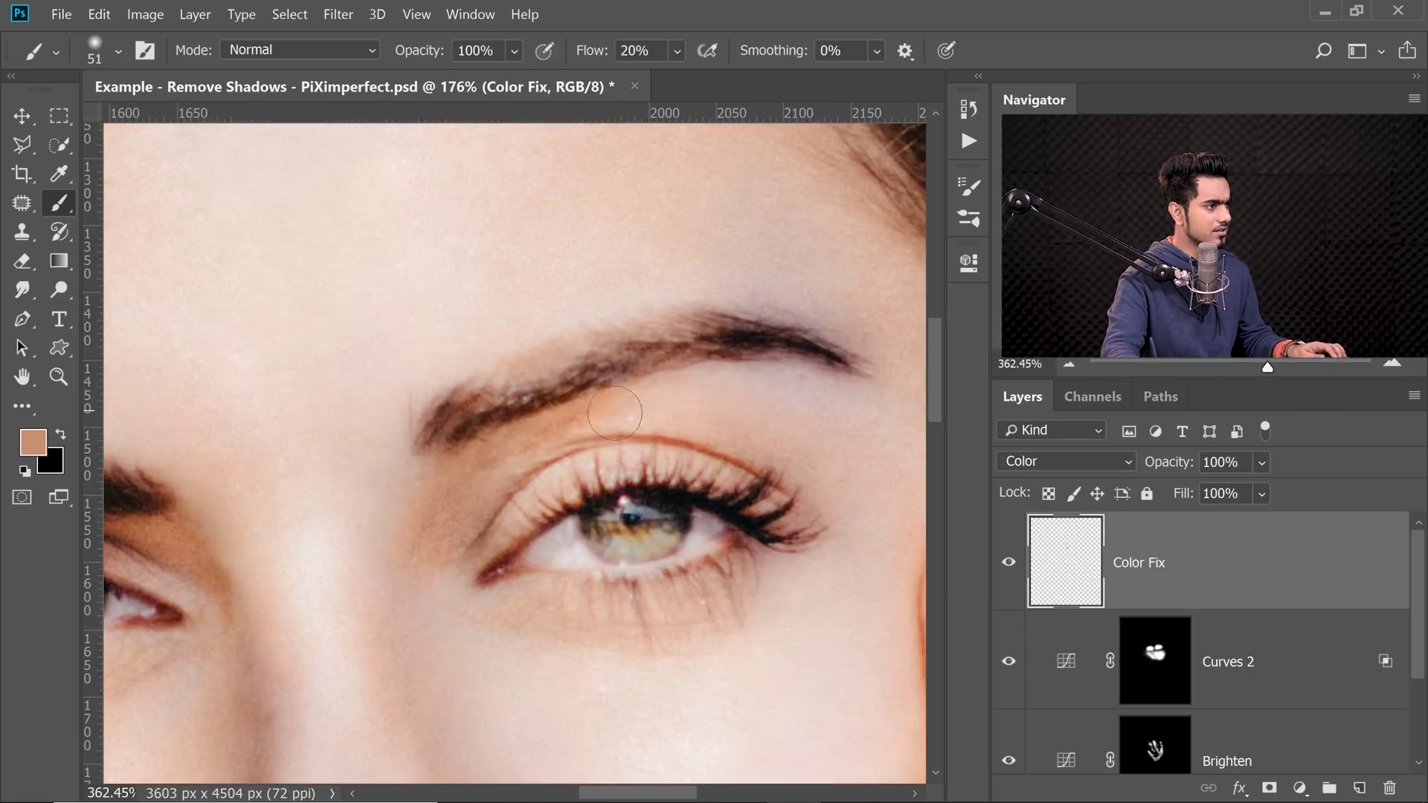
{"action": "left_click", "coordinate": [1009, 563]}
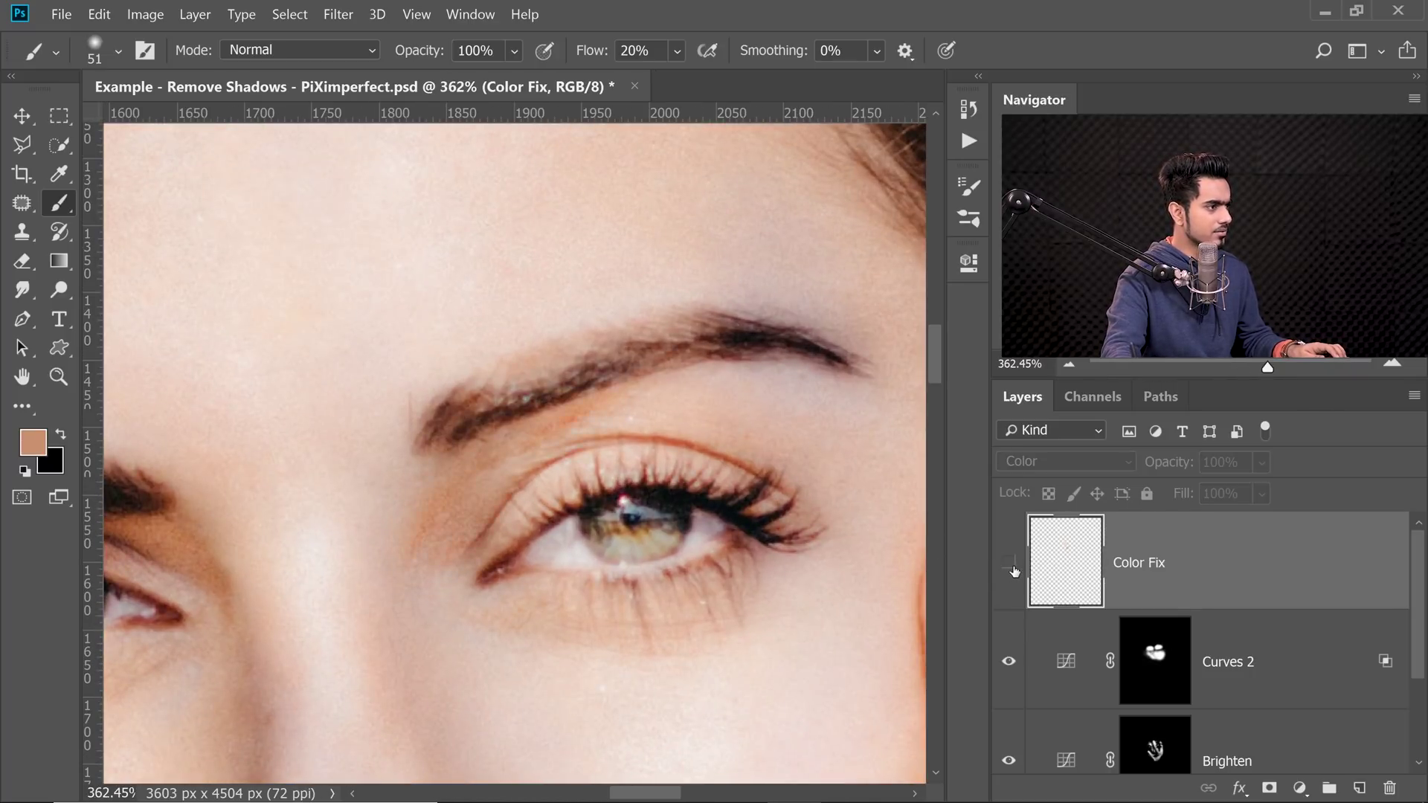
{"action": "left_click", "coordinate": [1010, 563]}
Paint sampled light eyelid skin over the uneven colour between the other eye and its brow with a 41 px brush.
{"action": "left_click_drag", "start_coordinate": [630, 458], "coordinate": [593, 477]}
{"action": "left_click_drag", "start_coordinate": [446, 497], "coordinate": [612, 434]}
{"action": "mouse_move", "coordinate": [445, 435]}
{"action": "left_mouse_down"}
{"action": "mouse_move", "coordinate": [502, 439]}
{"action": "mouse_move", "coordinate": [430, 424]}
{"action": "left_mouse_up"}
{"action": "scroll", "coordinate": [466, 438], "scroll_direction": "up", "scroll_amount": 2}
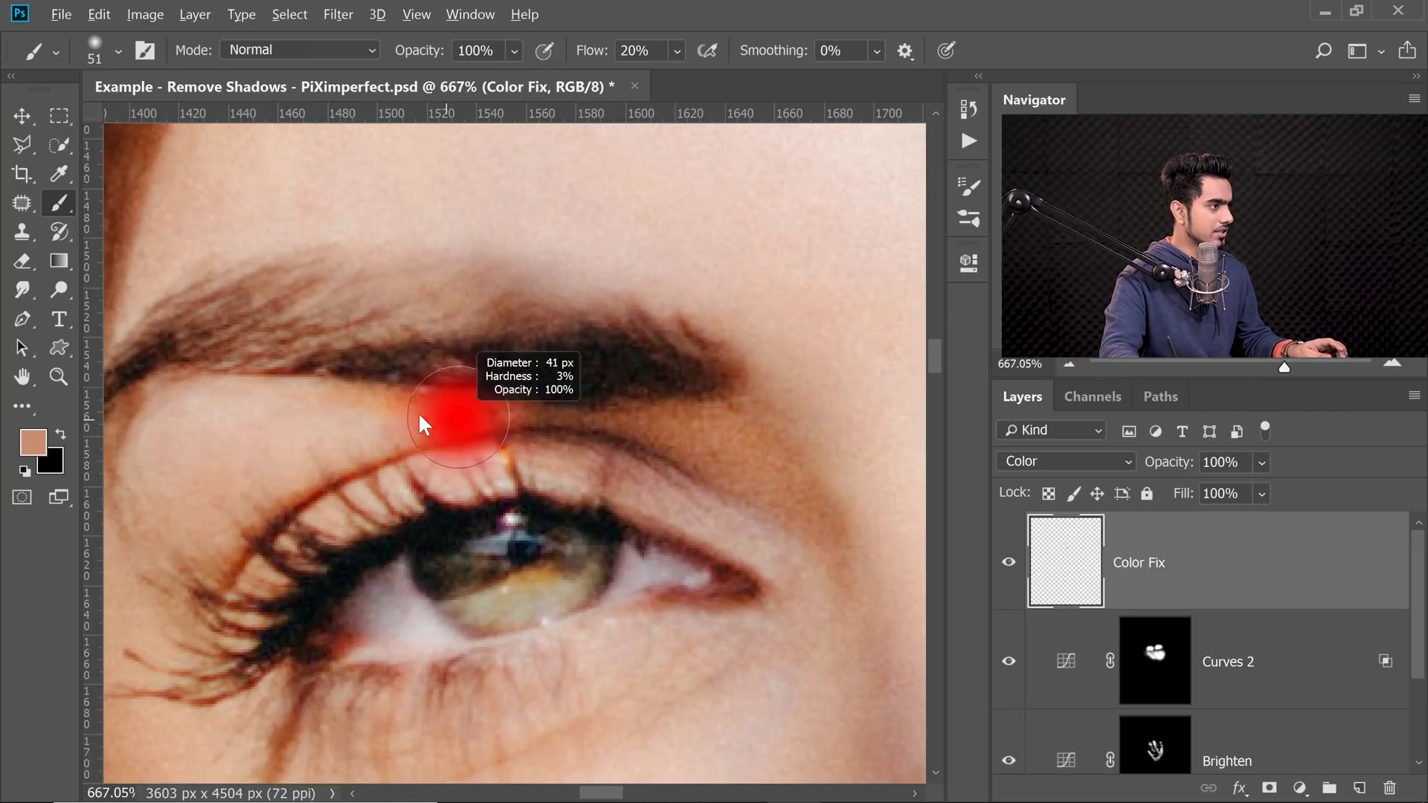
{"action": "left_click", "coordinate": [355, 421], "text": "alt"}
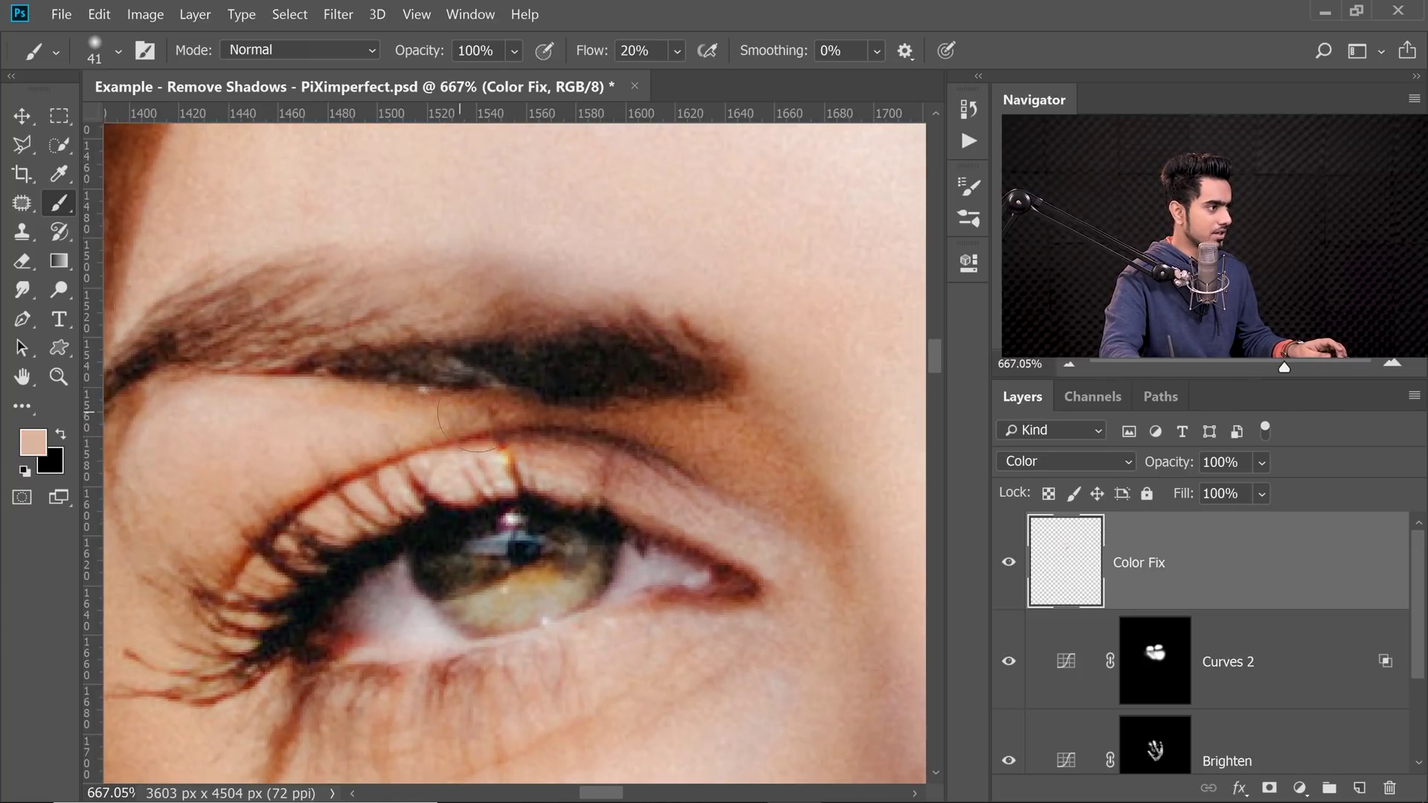
{"action": "left_click_drag", "start_coordinate": [294, 474], "coordinate": [401, 444]}
{"action": "left_click_drag", "start_coordinate": [589, 492], "coordinate": [331, 368]}
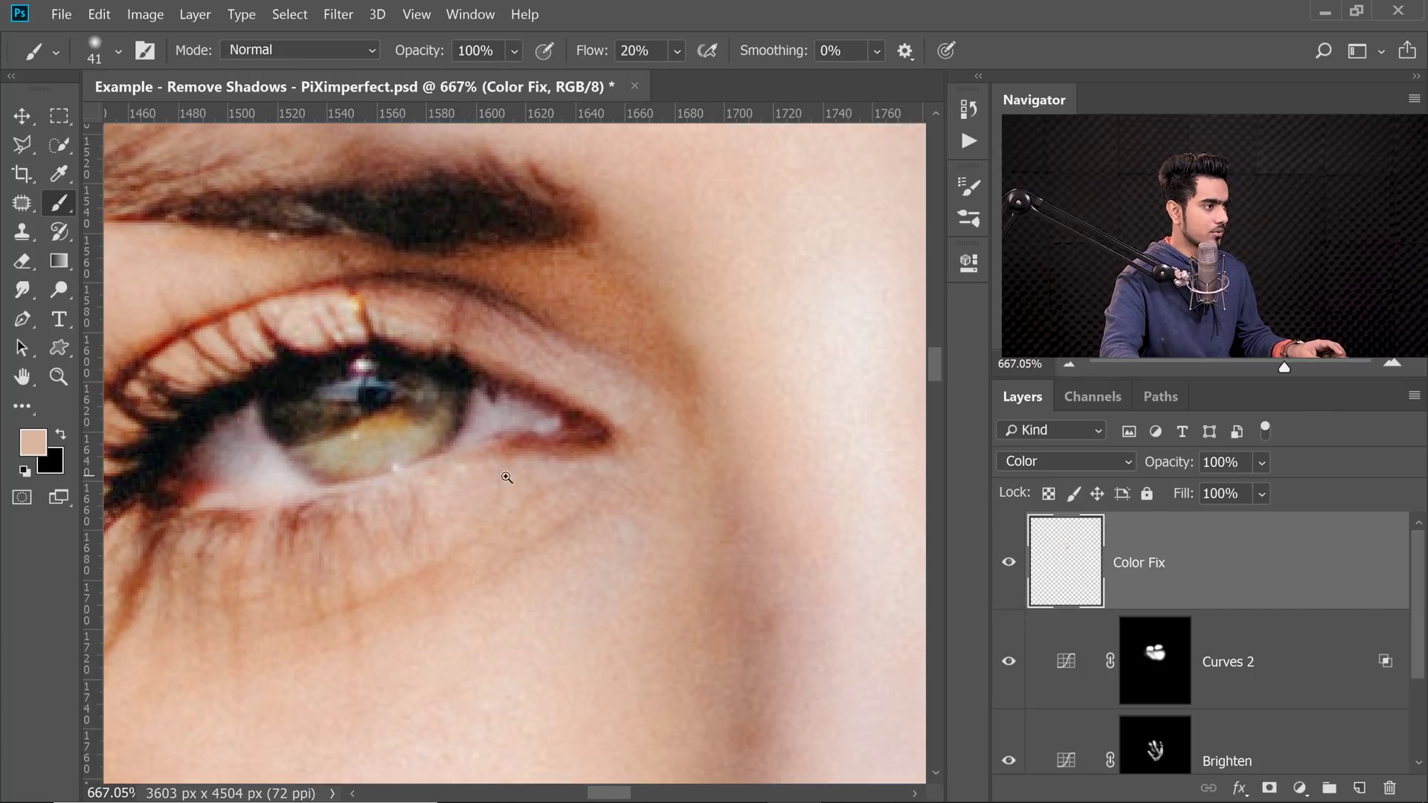
Paint a sampled skin tone over the orange patches on the cheek beside the hair with a 40 px brush.
{"action": "scroll", "coordinate": [476, 469], "scroll_direction": "down", "scroll_amount": 3}
{"action": "left_click_drag", "start_coordinate": [507, 532], "coordinate": [461, 194]}
{"action": "left_click_drag", "start_coordinate": [252, 305], "coordinate": [478, 380]}
{"action": "scroll", "coordinate": [478, 380], "scroll_direction": "up", "scroll_amount": 3}
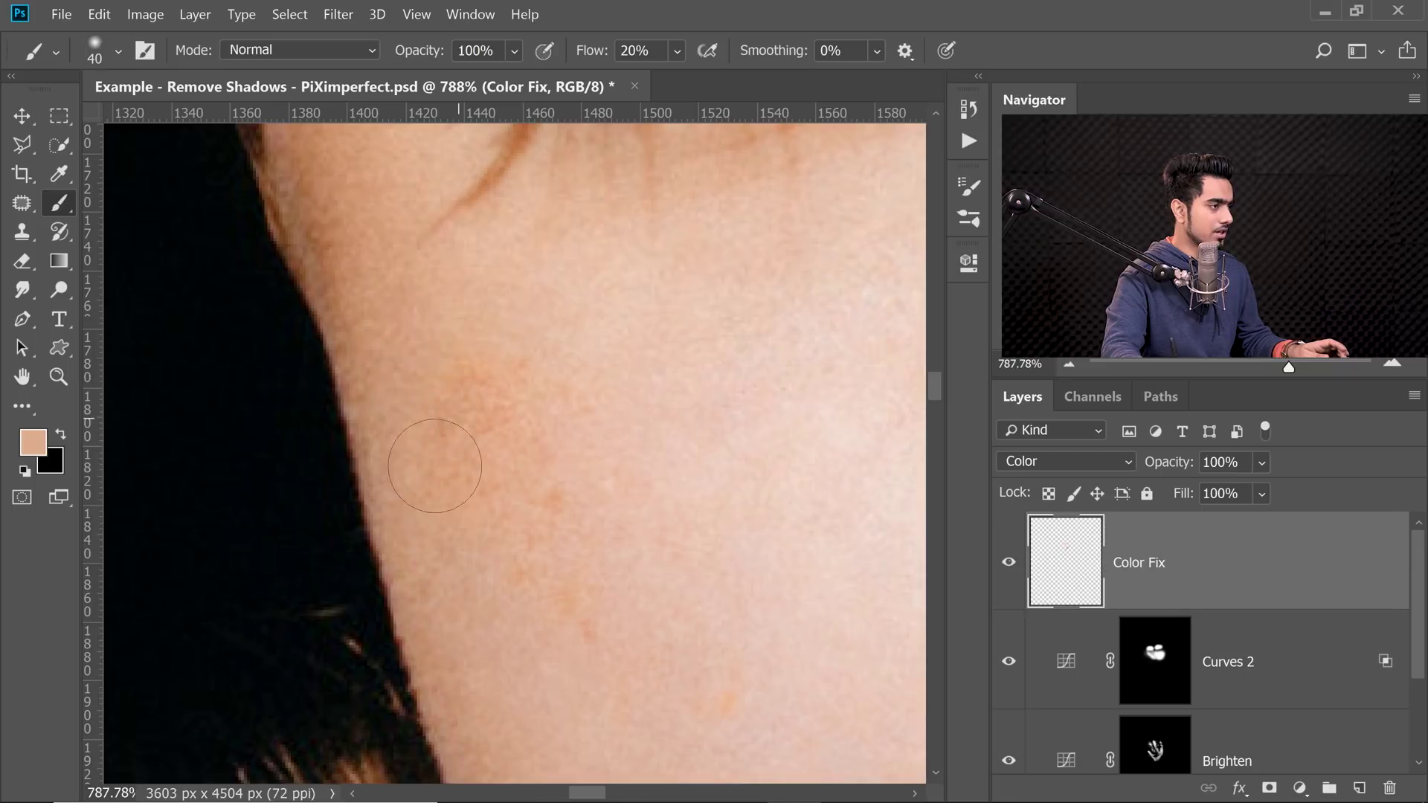
{"action": "left_click_drag", "start_coordinate": [548, 576], "coordinate": [372, 184]}
Sample skin around the mouth corner farther from the hand and paint over its yellow-orange tint with a 36 px brush.
{"action": "left_click_drag", "start_coordinate": [727, 597], "coordinate": [410, 515]}
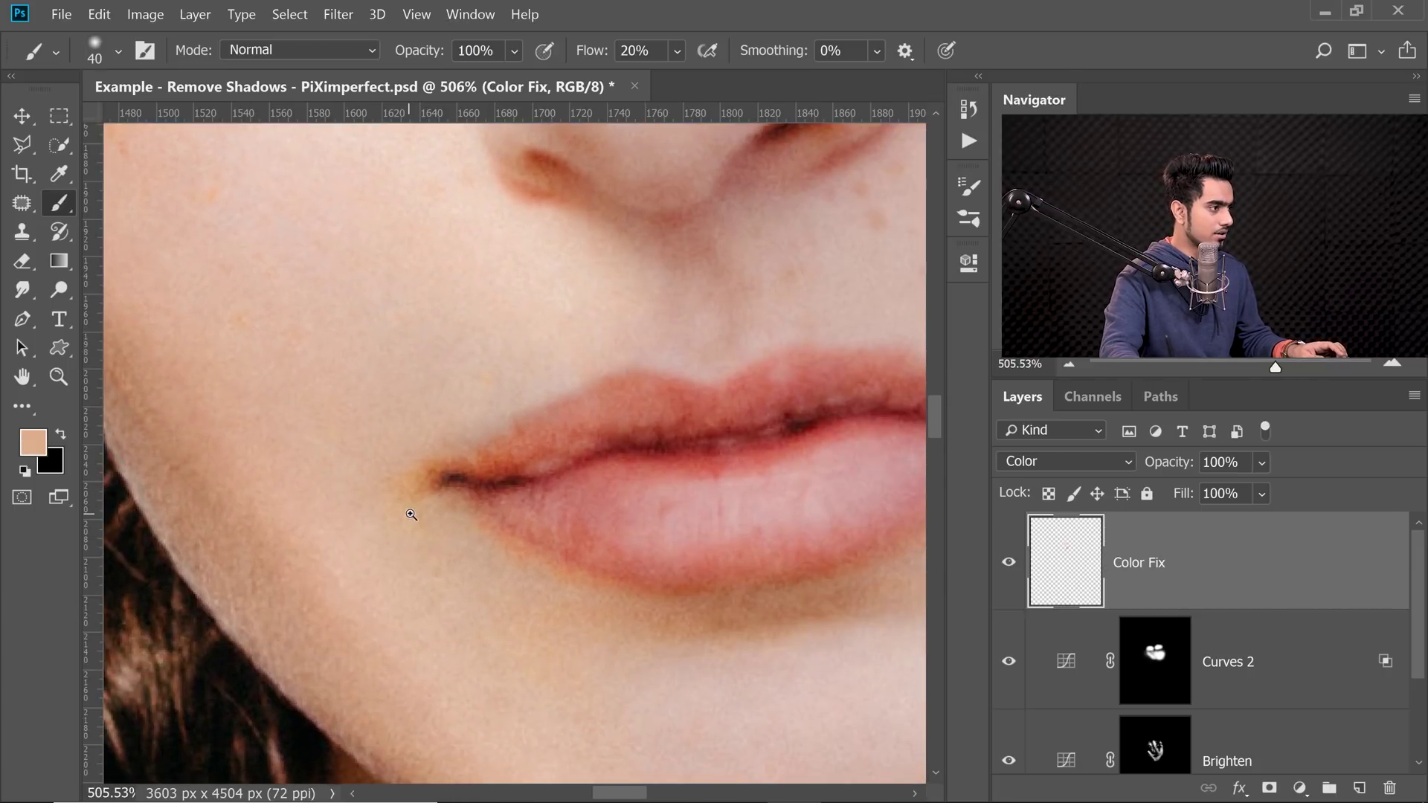
{"action": "scroll", "coordinate": [410, 515], "scroll_direction": "up", "scroll_amount": 1}
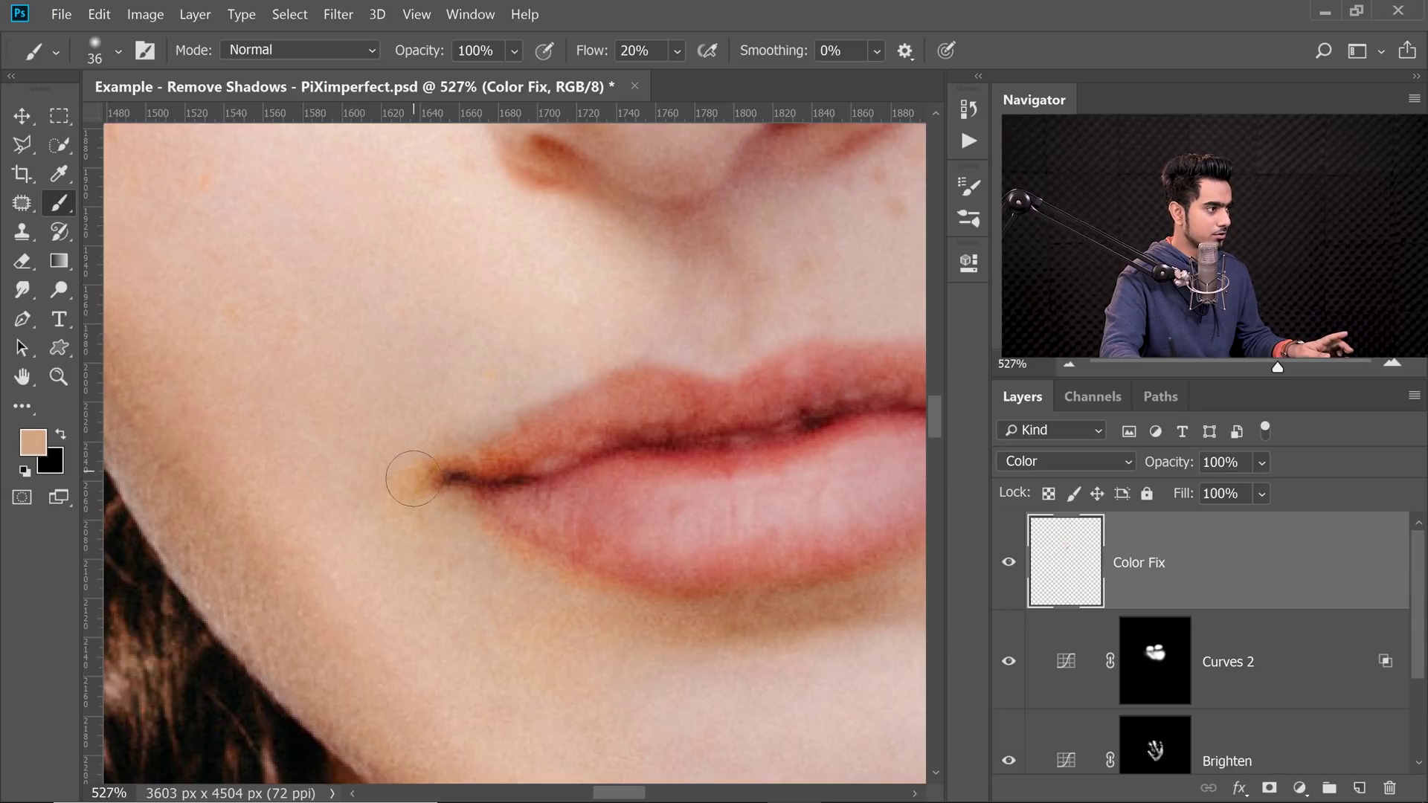
{"action": "left_click", "coordinate": [434, 427], "text": "alt"}
{"action": "left_click", "coordinate": [430, 491], "text": "alt"}
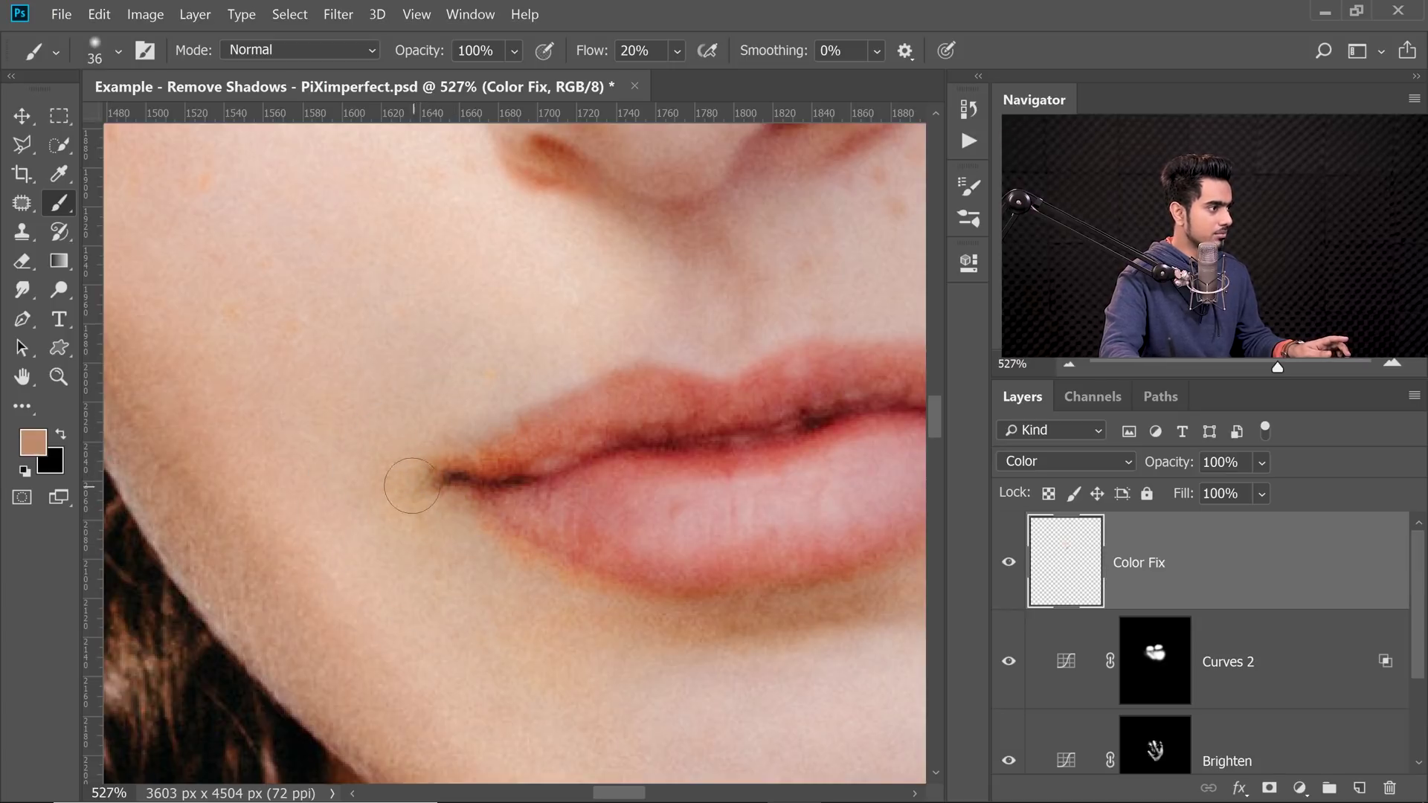
{"action": "left_click_drag", "start_coordinate": [508, 487], "coordinate": [462, 487]}
Sample cheek skin and paint it over the saturated orange areas of the cheek and jaw beside the hand with a 111 px brush.
{"action": "left_click_drag", "start_coordinate": [596, 491], "coordinate": [374, 482]}
{"action": "left_click_drag", "start_coordinate": [555, 447], "coordinate": [476, 493]}
{"action": "mouse_move", "coordinate": [591, 390]}
{"action": "left_mouse_down"}
{"action": "mouse_move", "coordinate": [516, 492]}
{"action": "mouse_move", "coordinate": [573, 424]}
{"action": "mouse_move", "coordinate": [705, 464]}
{"action": "mouse_move", "coordinate": [605, 489]}
{"action": "left_mouse_up"}
{"action": "scroll", "coordinate": [574, 424], "scroll_direction": "up", "scroll_amount": 3}
{"action": "left_click", "coordinate": [588, 413], "text": "alt"}
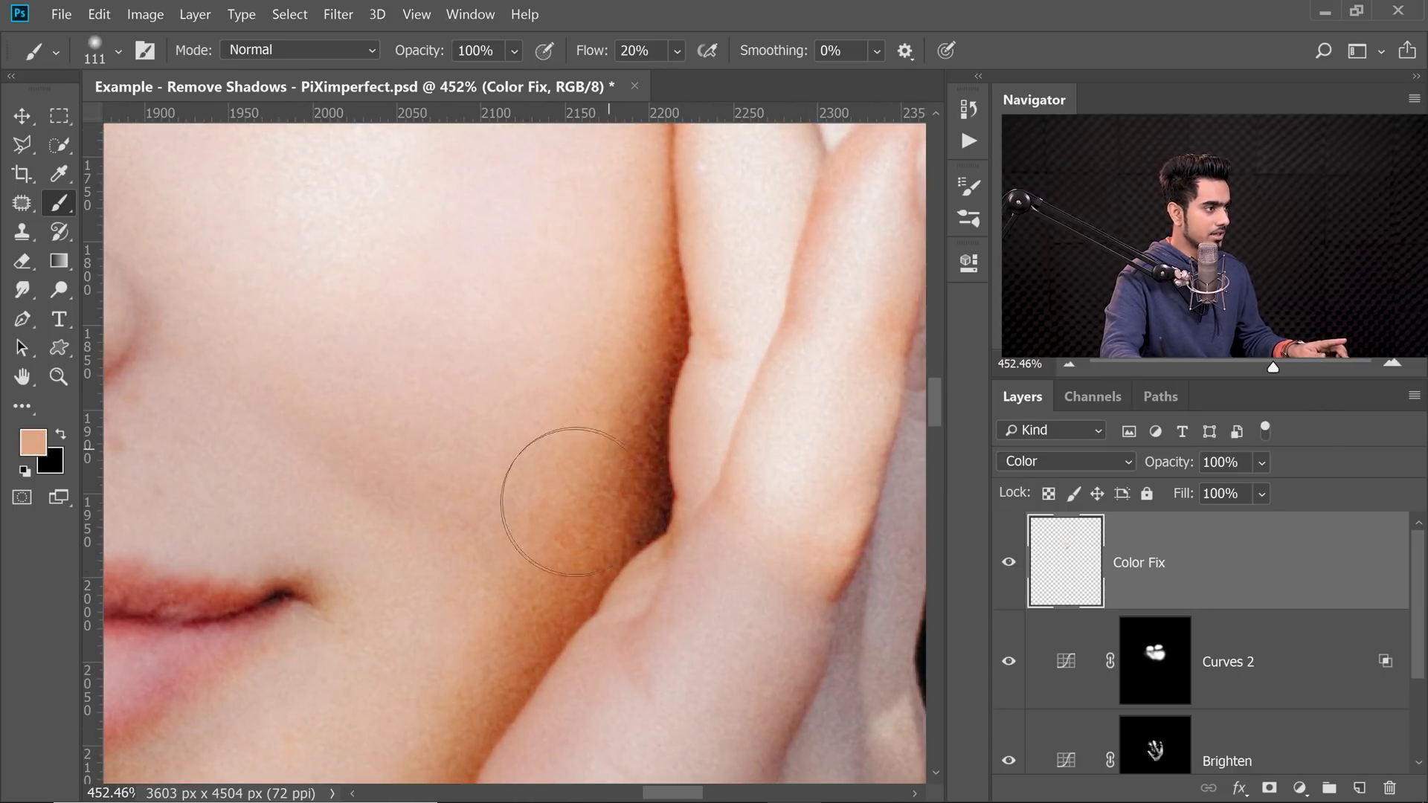
{"action": "left_click_drag", "start_coordinate": [542, 525], "coordinate": [564, 455]}
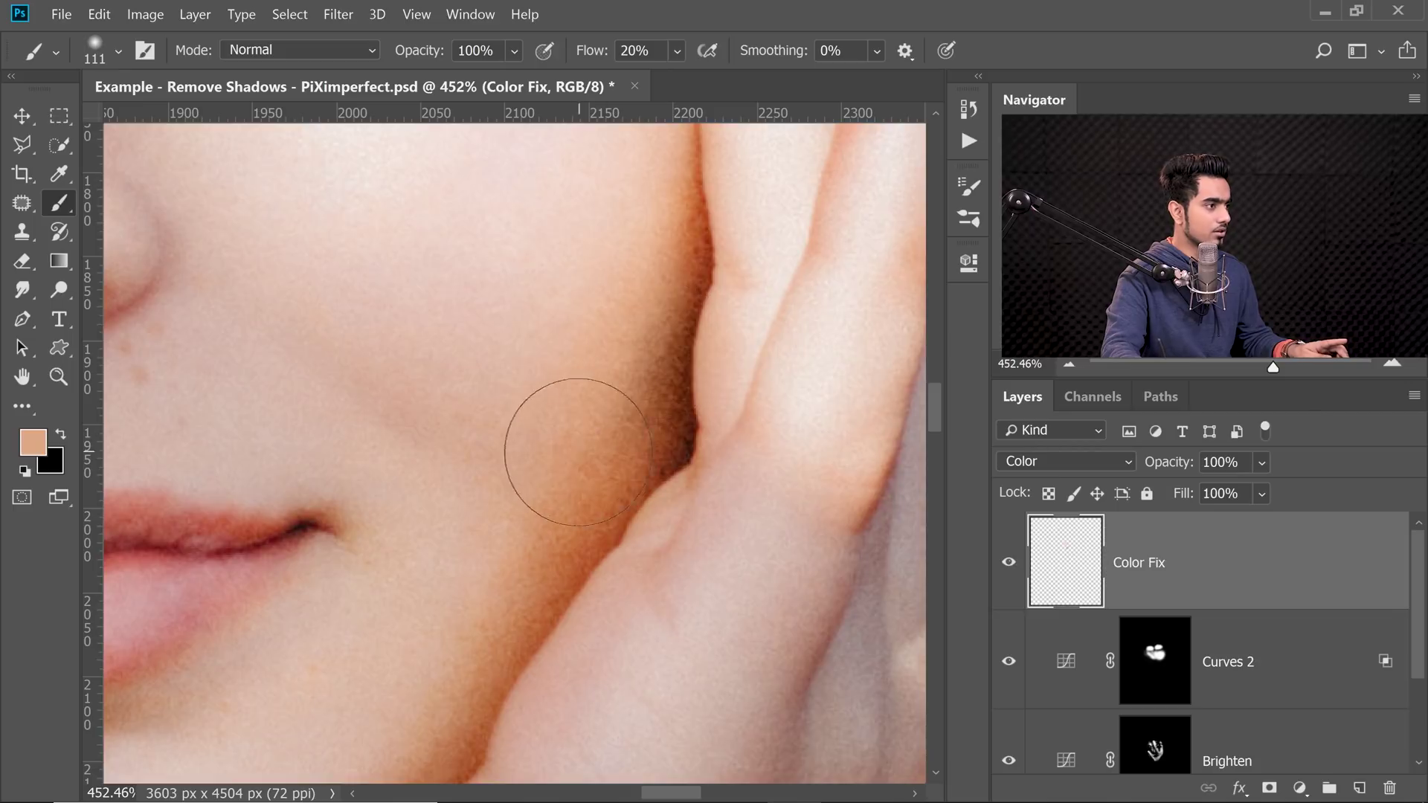
{"action": "left_click_drag", "start_coordinate": [485, 567], "coordinate": [549, 431]}
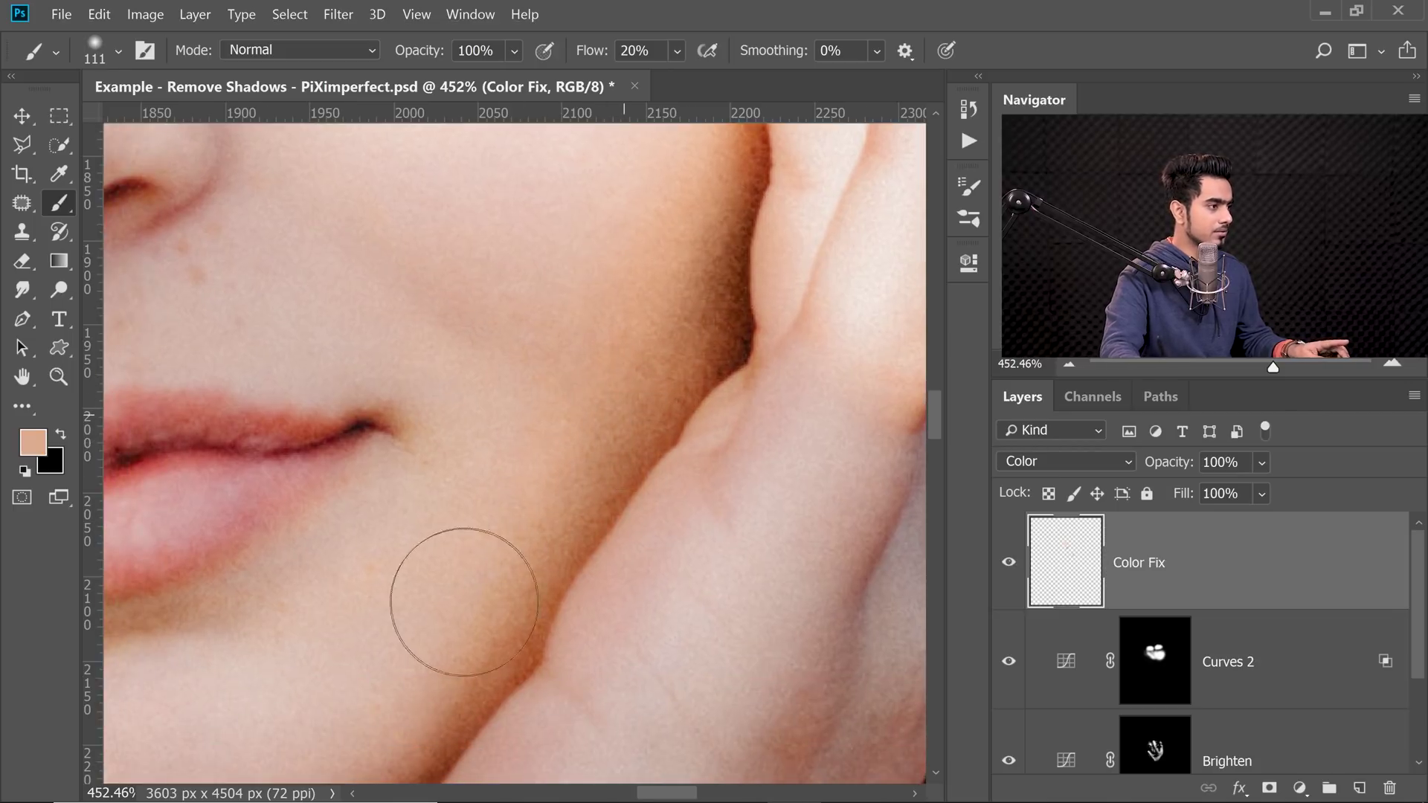
{"action": "left_click_drag", "start_coordinate": [510, 519], "coordinate": [624, 444]}
{"action": "scroll", "coordinate": [444, 597], "scroll_direction": "down", "scroll_amount": 4}
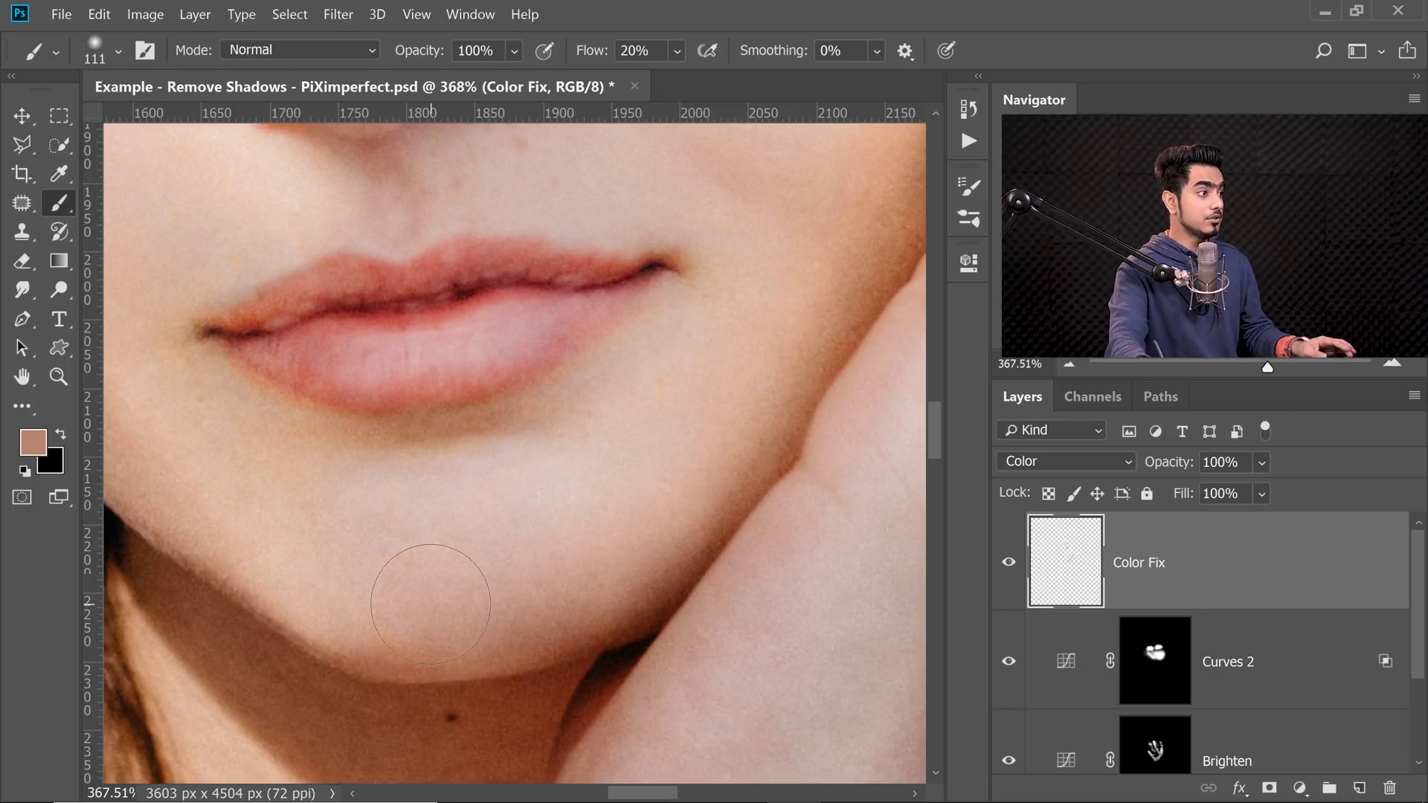
Sample the warm peach skin tone along the edge where the fingers meet the cheek.
{"action": "left_click_drag", "start_coordinate": [698, 477], "coordinate": [692, 476]}
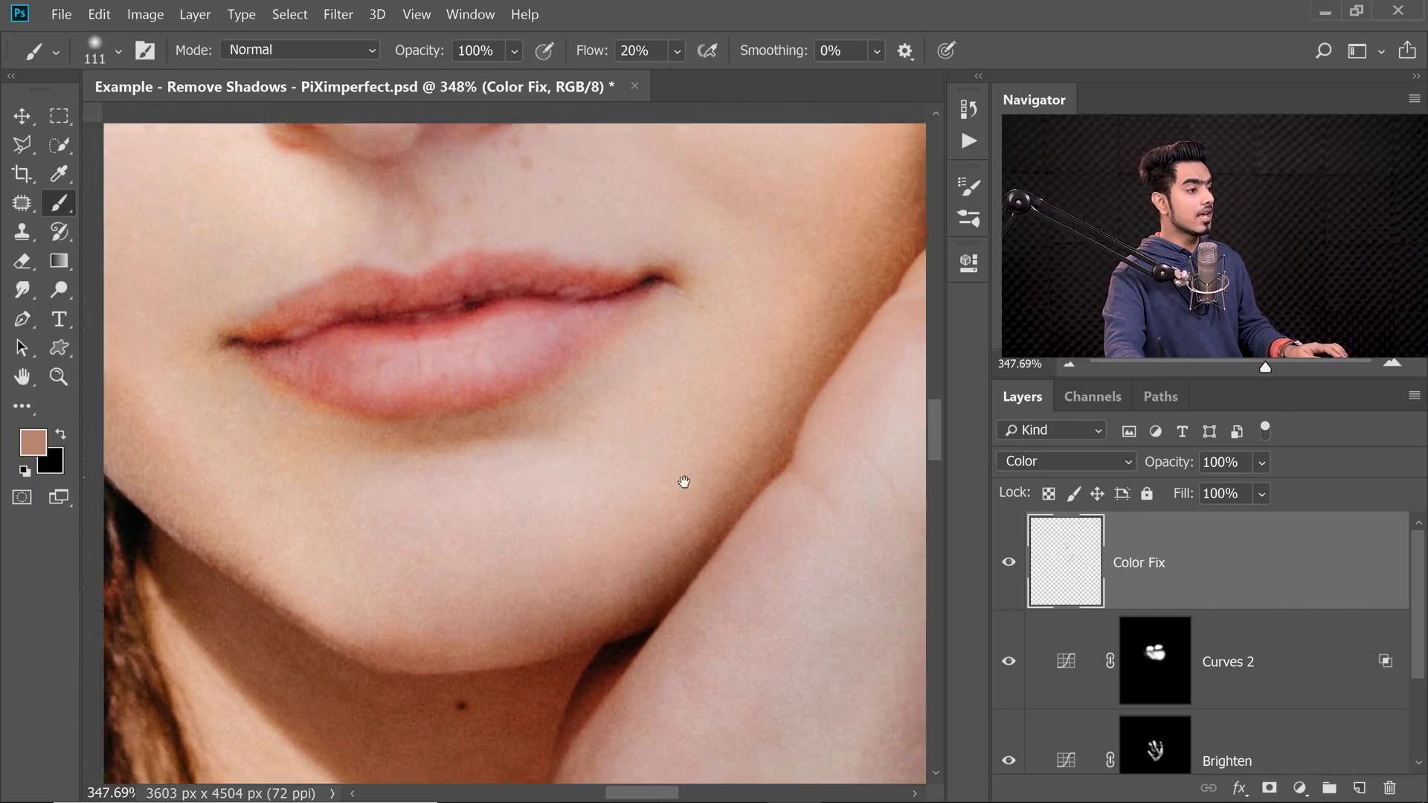
{"action": "left_click_drag", "start_coordinate": [804, 320], "coordinate": [666, 449]}
{"action": "left_click_drag", "start_coordinate": [774, 203], "coordinate": [632, 444]}
{"action": "left_click", "coordinate": [557, 529], "text": "alt"}
{"action": "scroll", "coordinate": [638, 346], "scroll_direction": "up", "scroll_amount": 3}
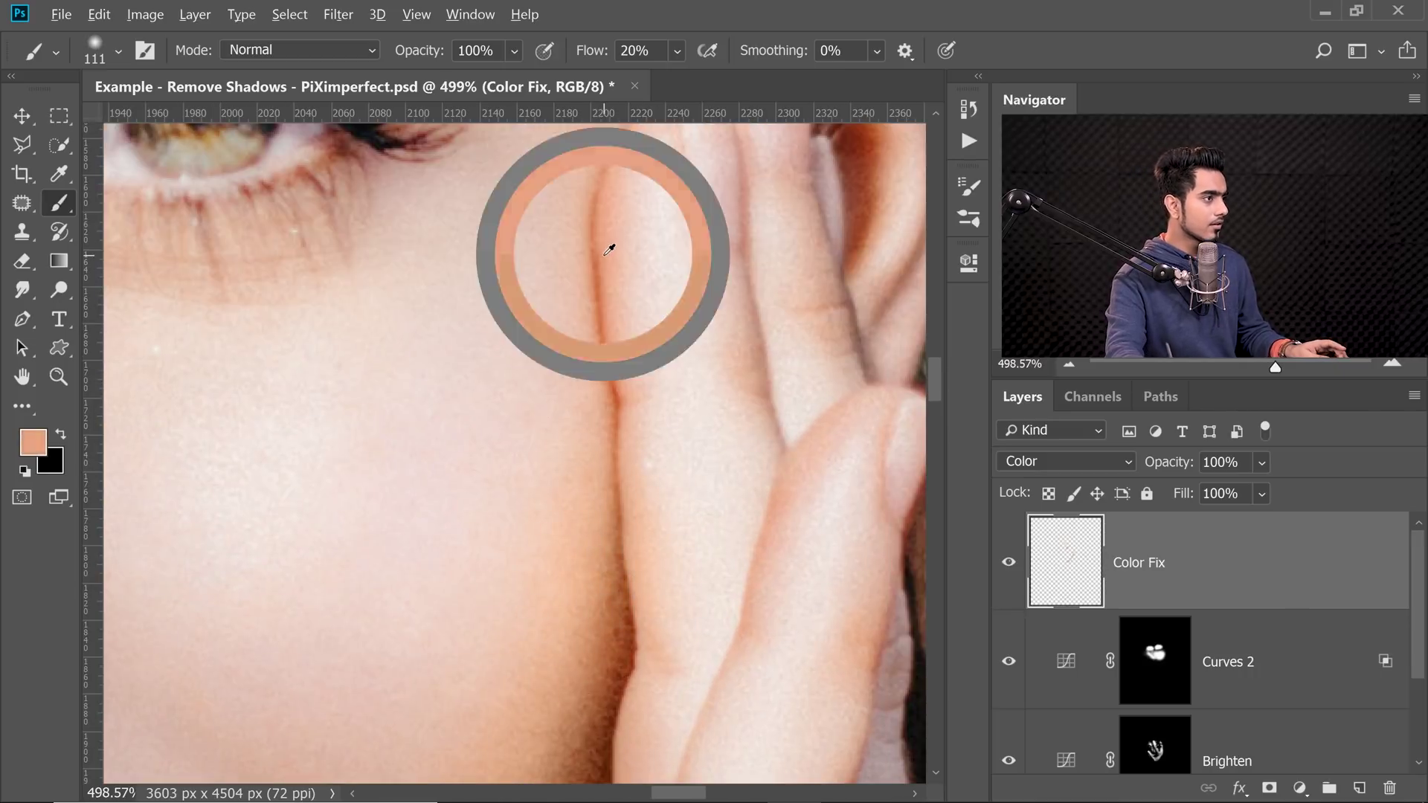
{"action": "scroll", "coordinate": [669, 446], "scroll_direction": "down", "scroll_amount": 6}
{"action": "scroll", "coordinate": [629, 481], "scroll_direction": "down", "scroll_amount": 1}
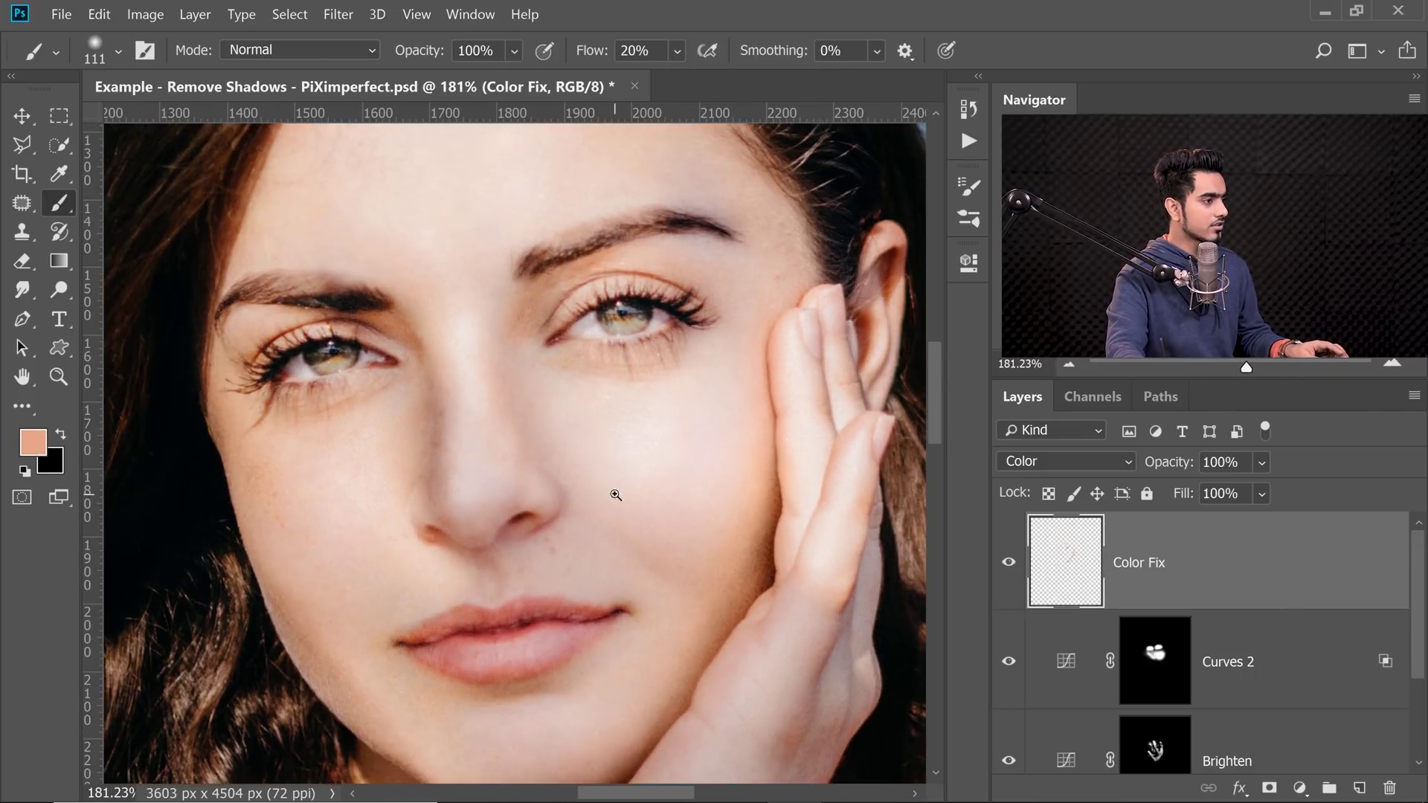
{"action": "scroll", "coordinate": [599, 494], "scroll_direction": "down", "scroll_amount": 3}
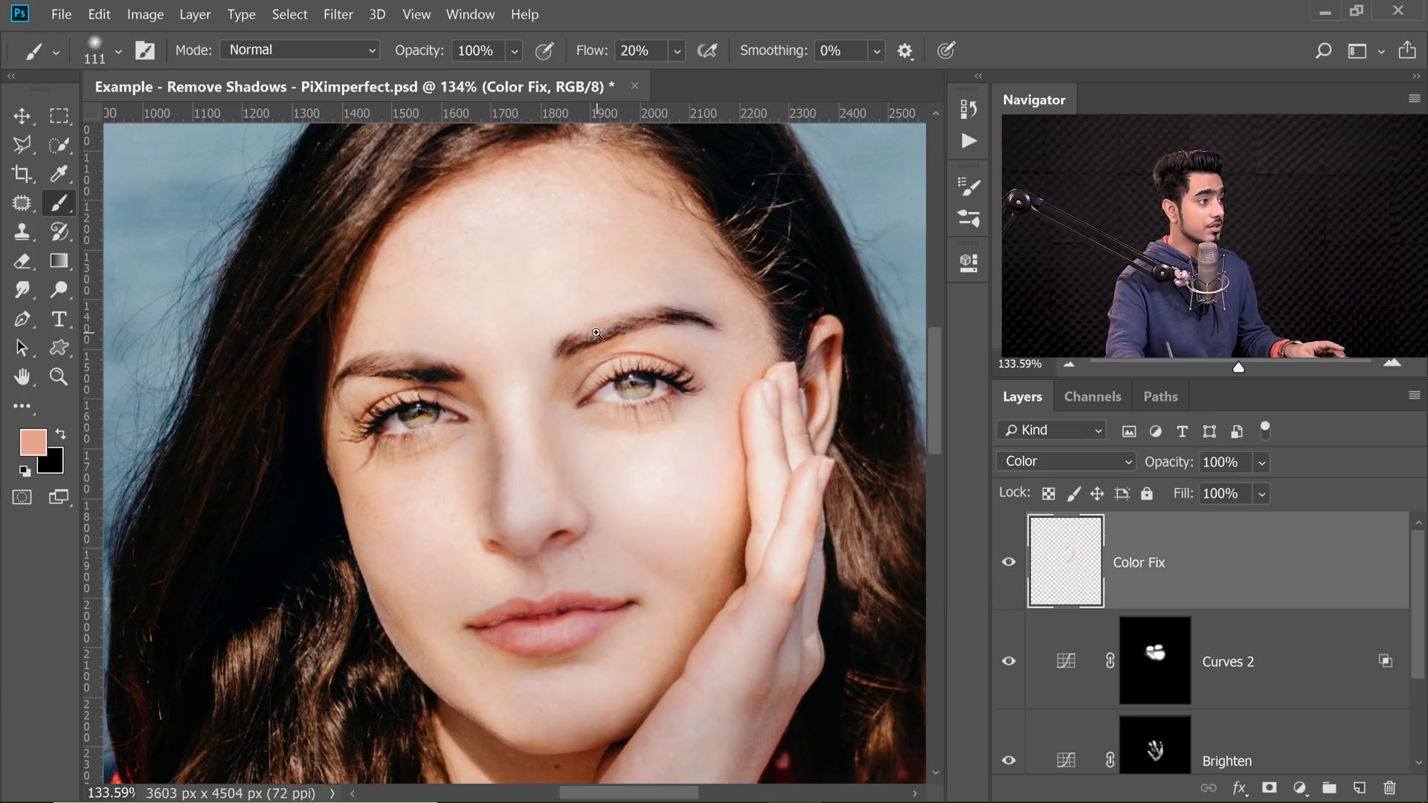
Compare the skin colour between the eye and brow nearer the hand with the Color Fix layer hidden and shown.
{"action": "scroll", "coordinate": [618, 319], "scroll_direction": "up", "scroll_amount": 5}
{"action": "scroll", "coordinate": [627, 402], "scroll_direction": "up", "scroll_amount": 1}
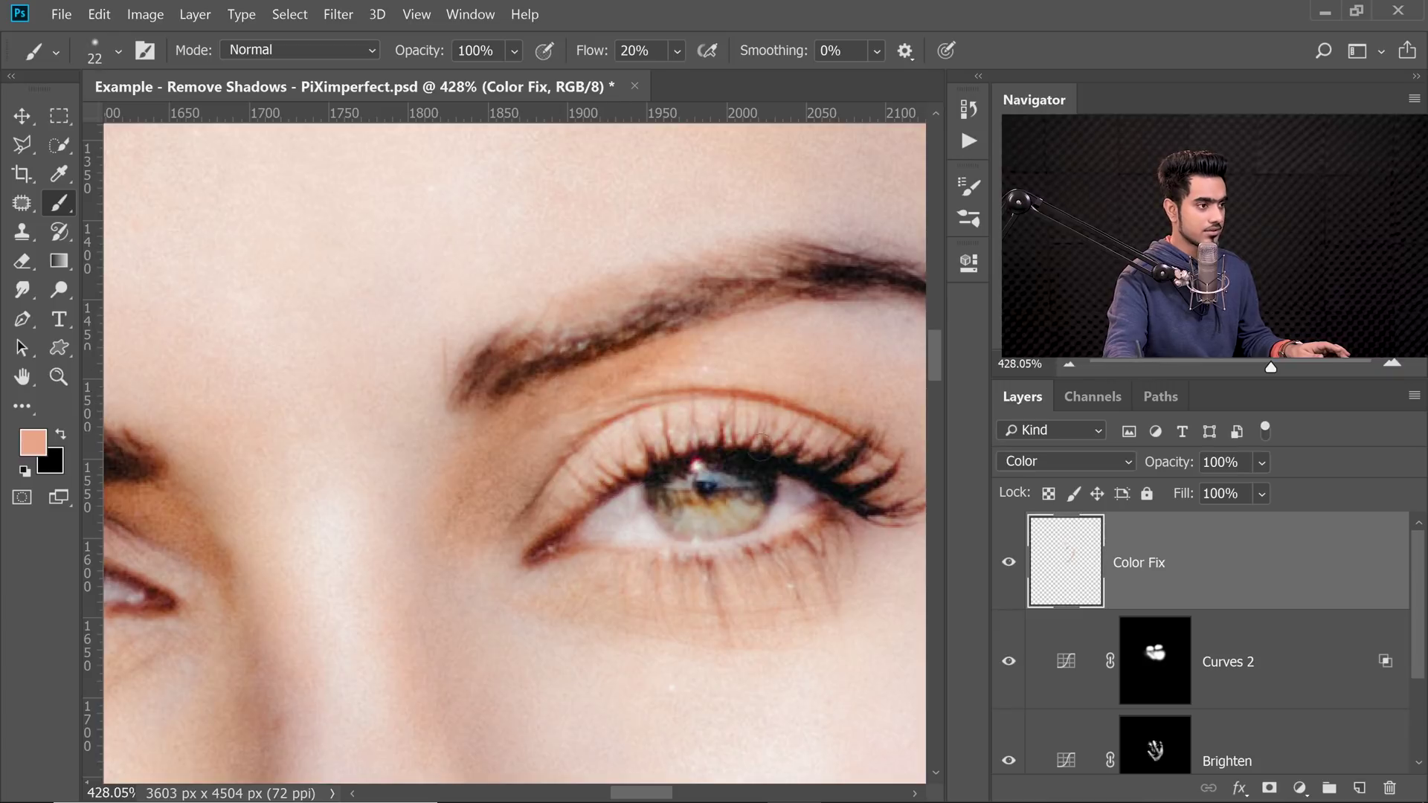
{"action": "scroll", "coordinate": [647, 376], "scroll_direction": "up", "scroll_amount": 5}
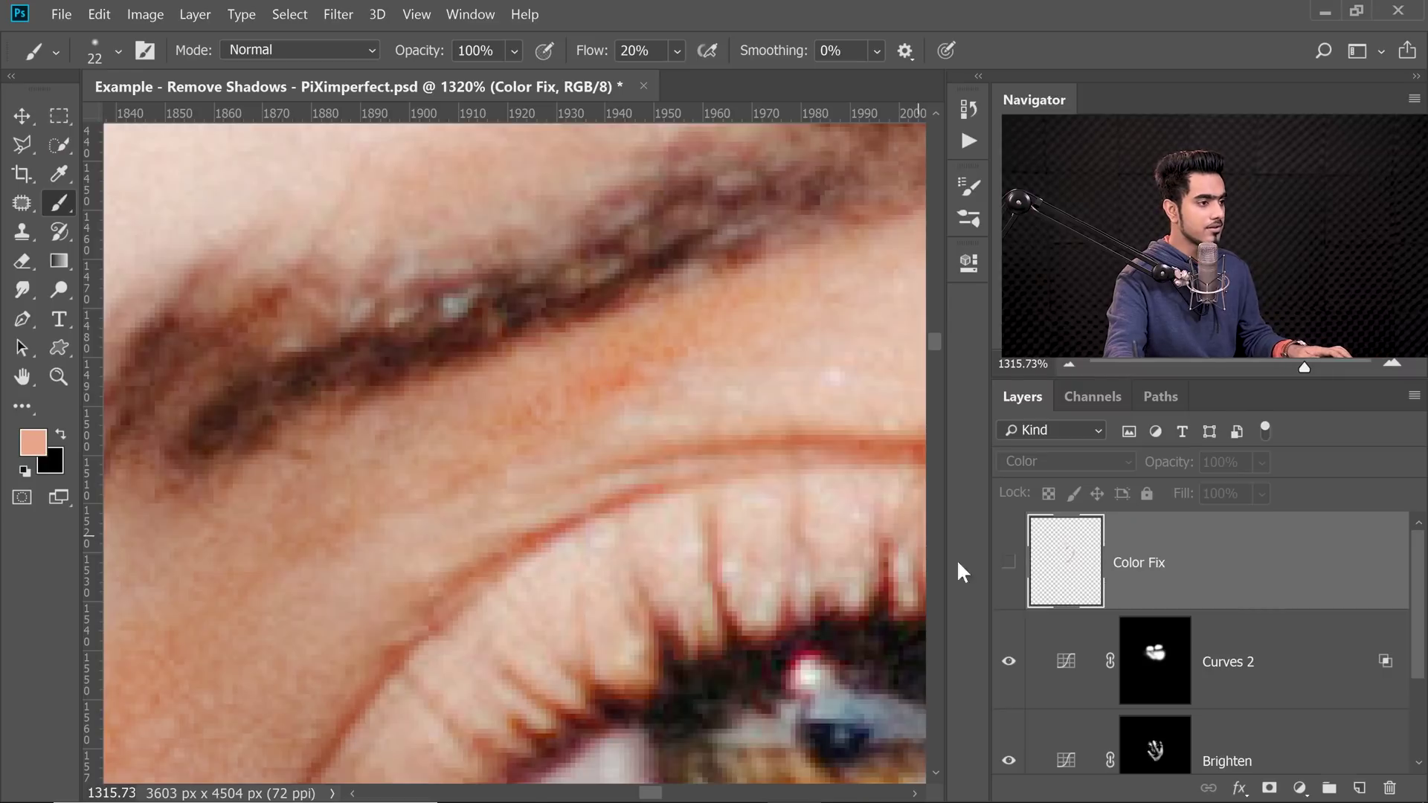
{"action": "left_click", "coordinate": [1008, 563]}
Examine the corrected skin around the eyes, nose, mouth and cheeks for remaining colour mismatches.
{"action": "left_click_drag", "start_coordinate": [674, 412], "coordinate": [595, 472]}
{"action": "left_click_drag", "start_coordinate": [407, 512], "coordinate": [519, 283]}
{"action": "left_click_drag", "start_coordinate": [623, 632], "coordinate": [559, 475]}
{"action": "left_click_drag", "start_coordinate": [641, 535], "coordinate": [542, 487]}
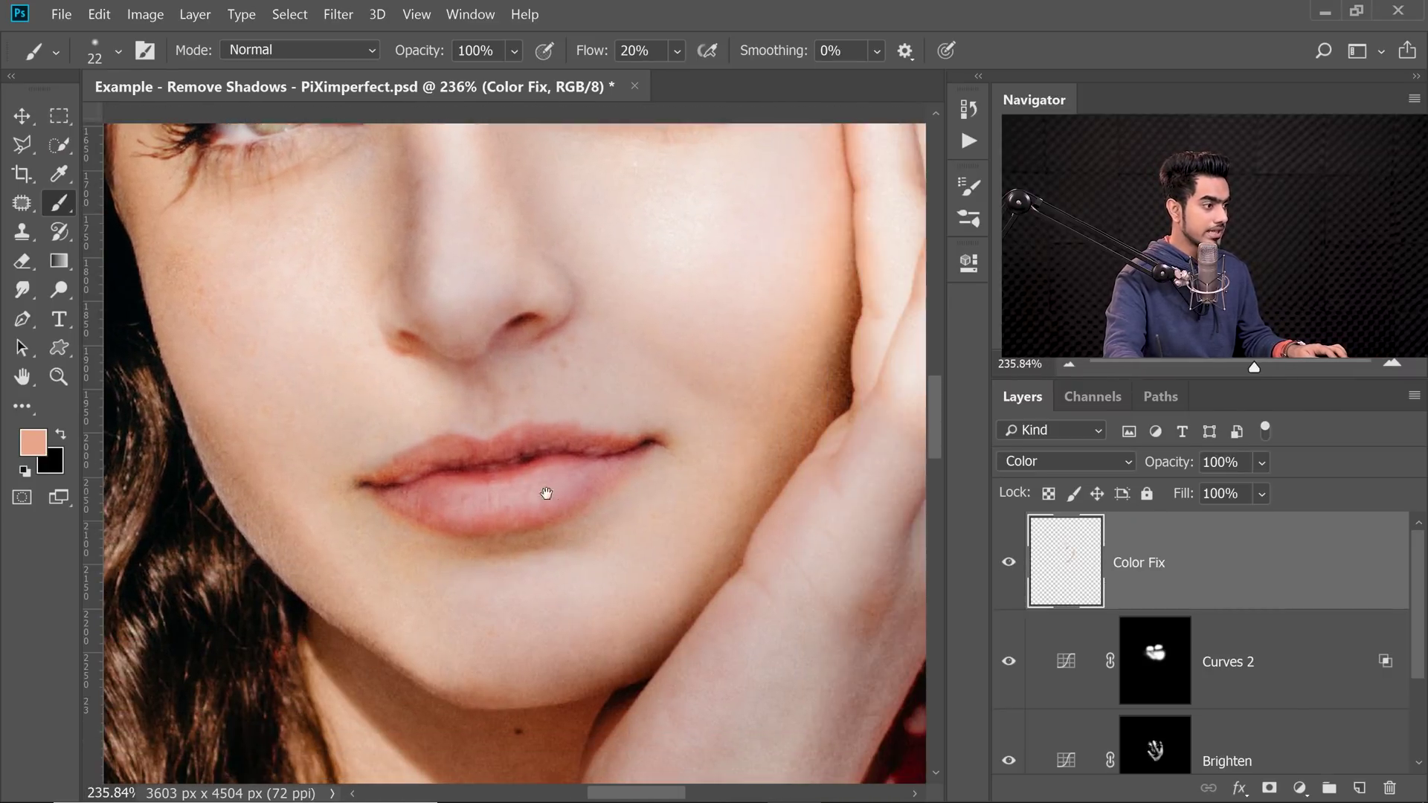
{"action": "left_click_drag", "start_coordinate": [714, 446], "coordinate": [670, 549]}
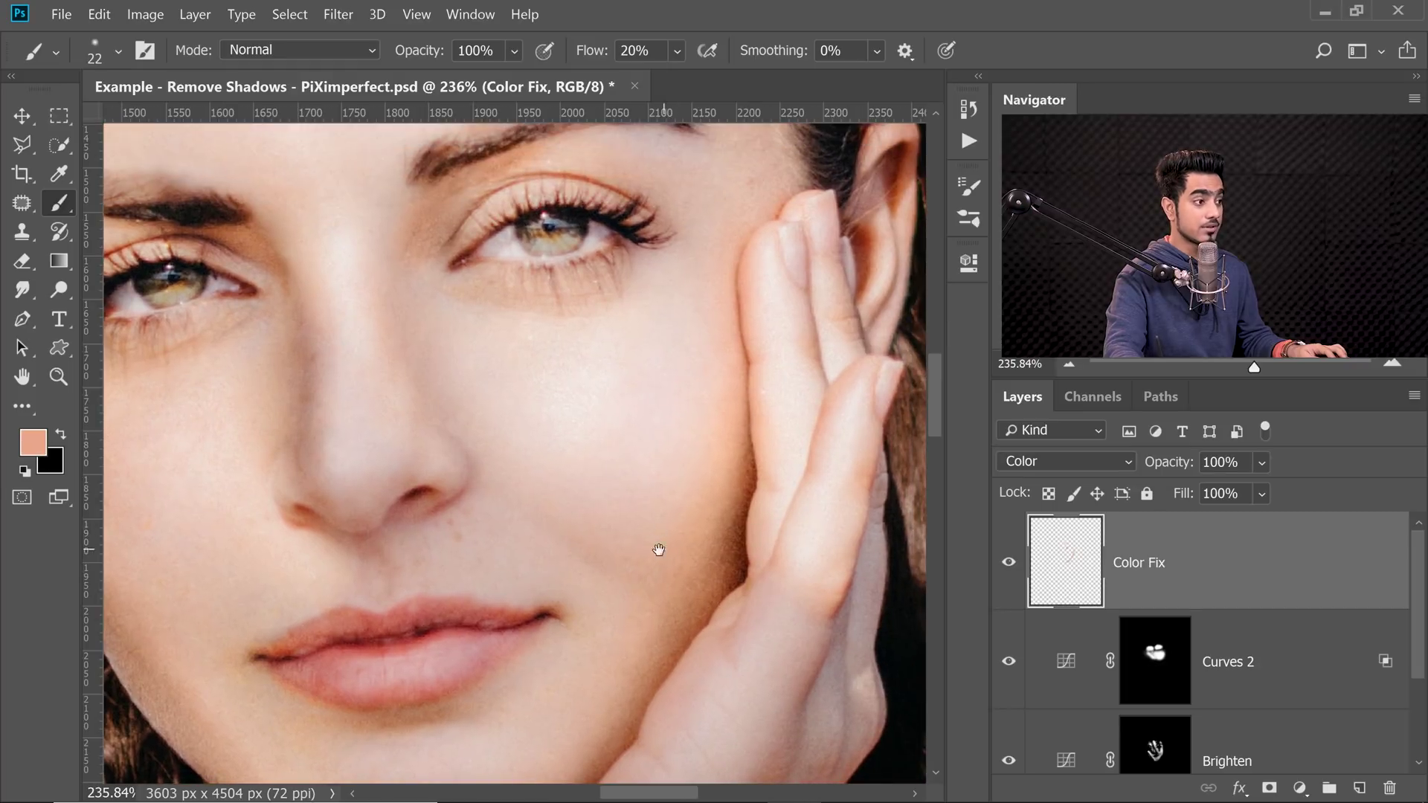
{"action": "left_click_drag", "start_coordinate": [487, 531], "coordinate": [603, 550]}
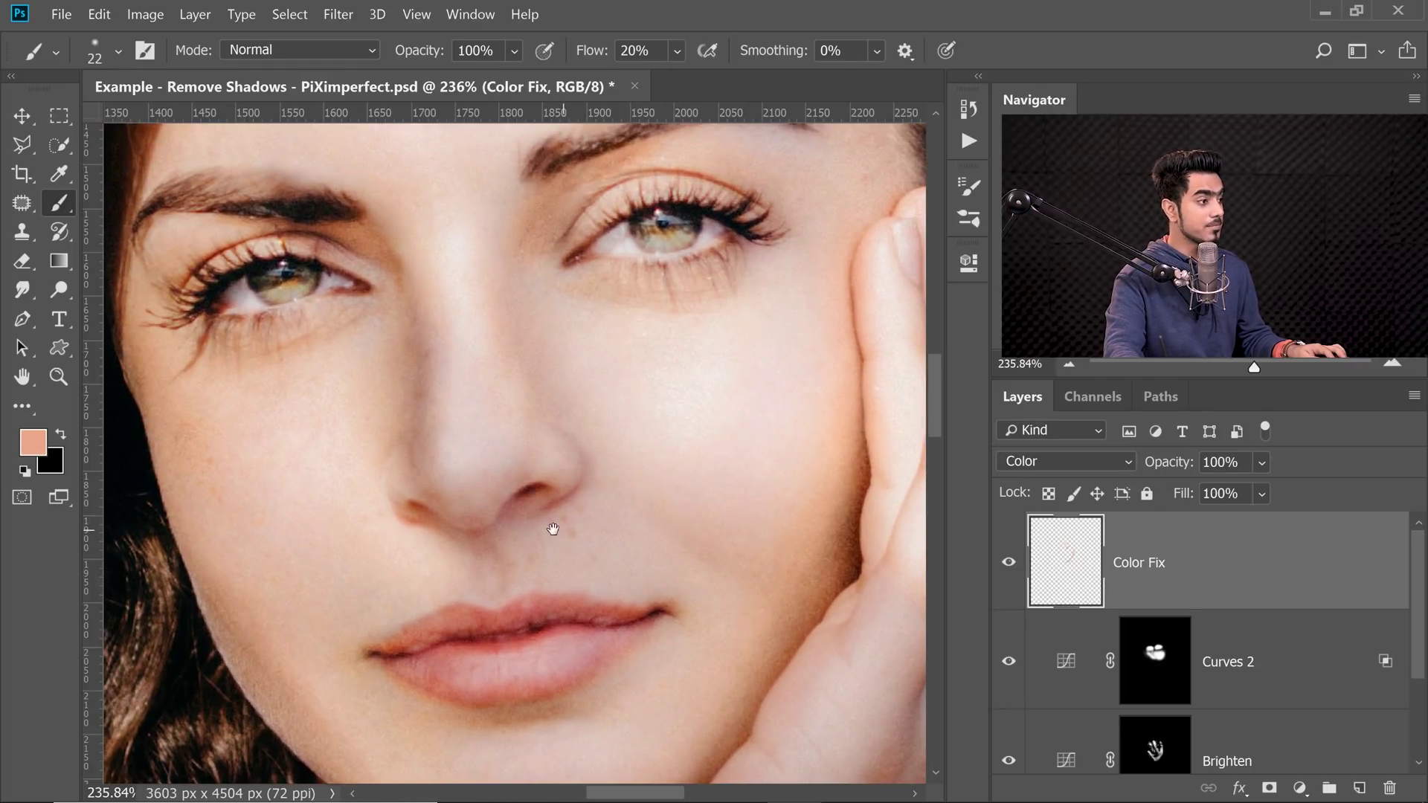
{"action": "left_click_drag", "start_coordinate": [493, 527], "coordinate": [538, 562]}
{"action": "left_click_drag", "start_coordinate": [558, 403], "coordinate": [562, 489]}
{"action": "left_click_drag", "start_coordinate": [645, 379], "coordinate": [591, 428]}
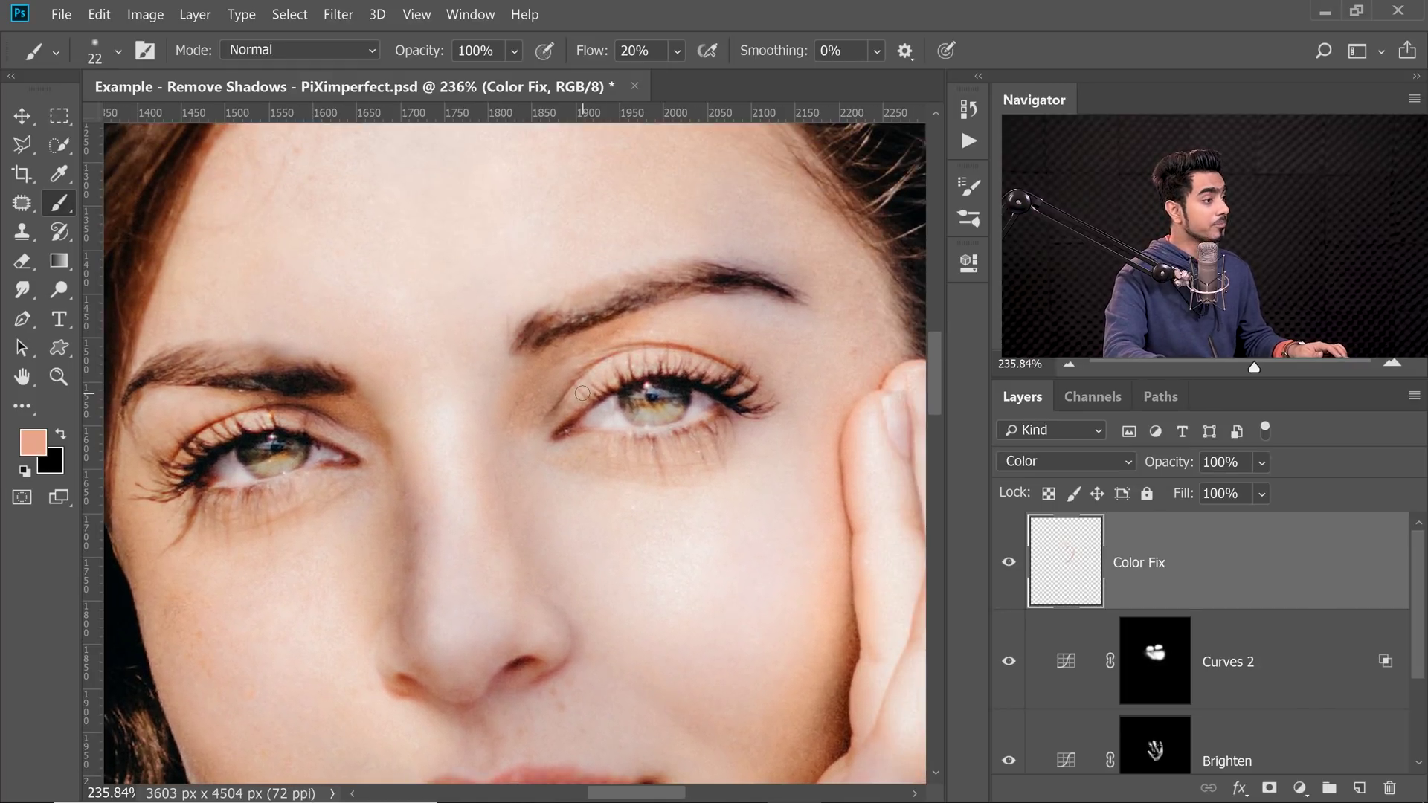
Compare the whole portrait before and after the retouch by showing only the Background layer, and restore all layers.
{"action": "key", "text": "ctrl+0"}
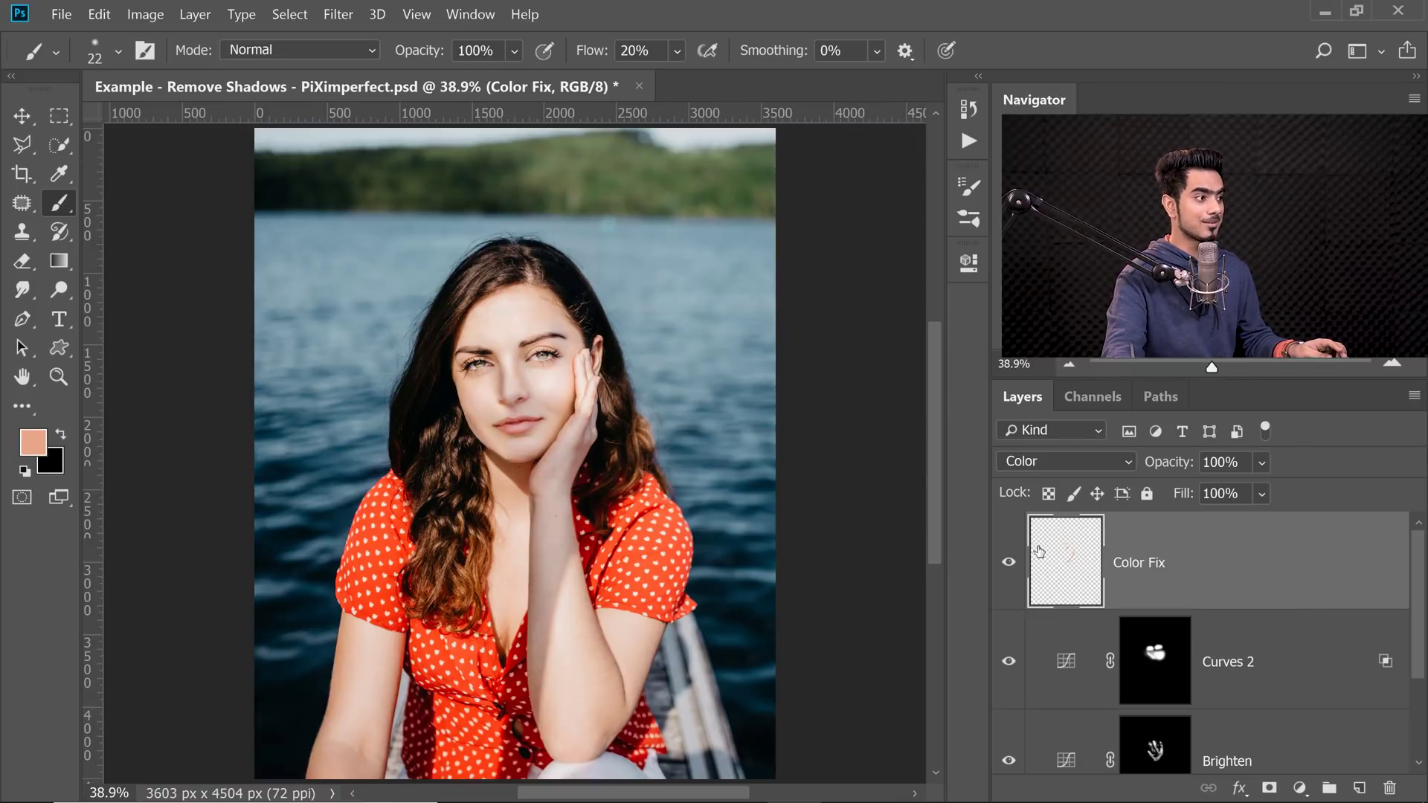
{"action": "left_click_drag", "start_coordinate": [1415, 623], "coordinate": [1377, 766]}
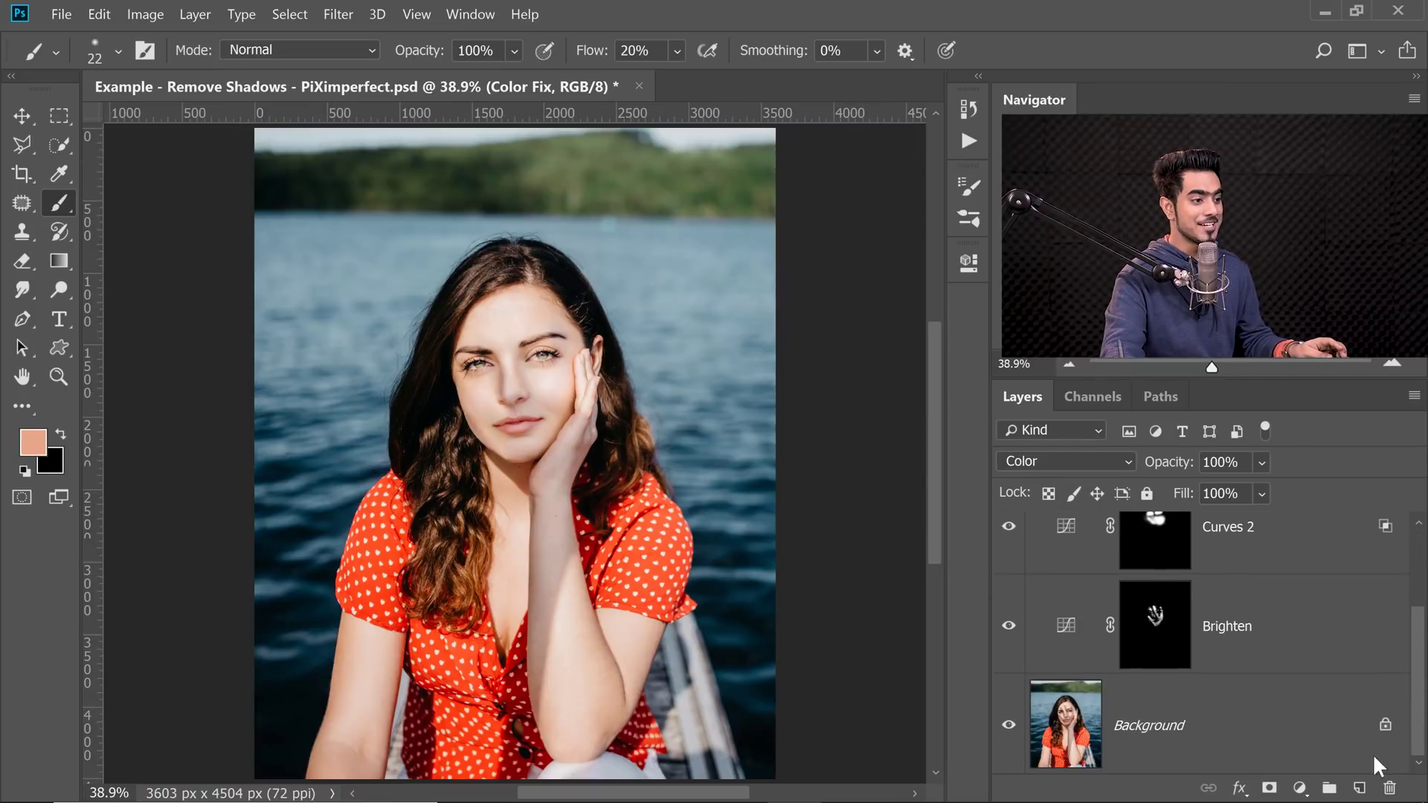
{"action": "left_click", "coordinate": [1010, 727], "text": "alt"}
{"action": "left_click", "coordinate": [1007, 733], "text": "alt"}
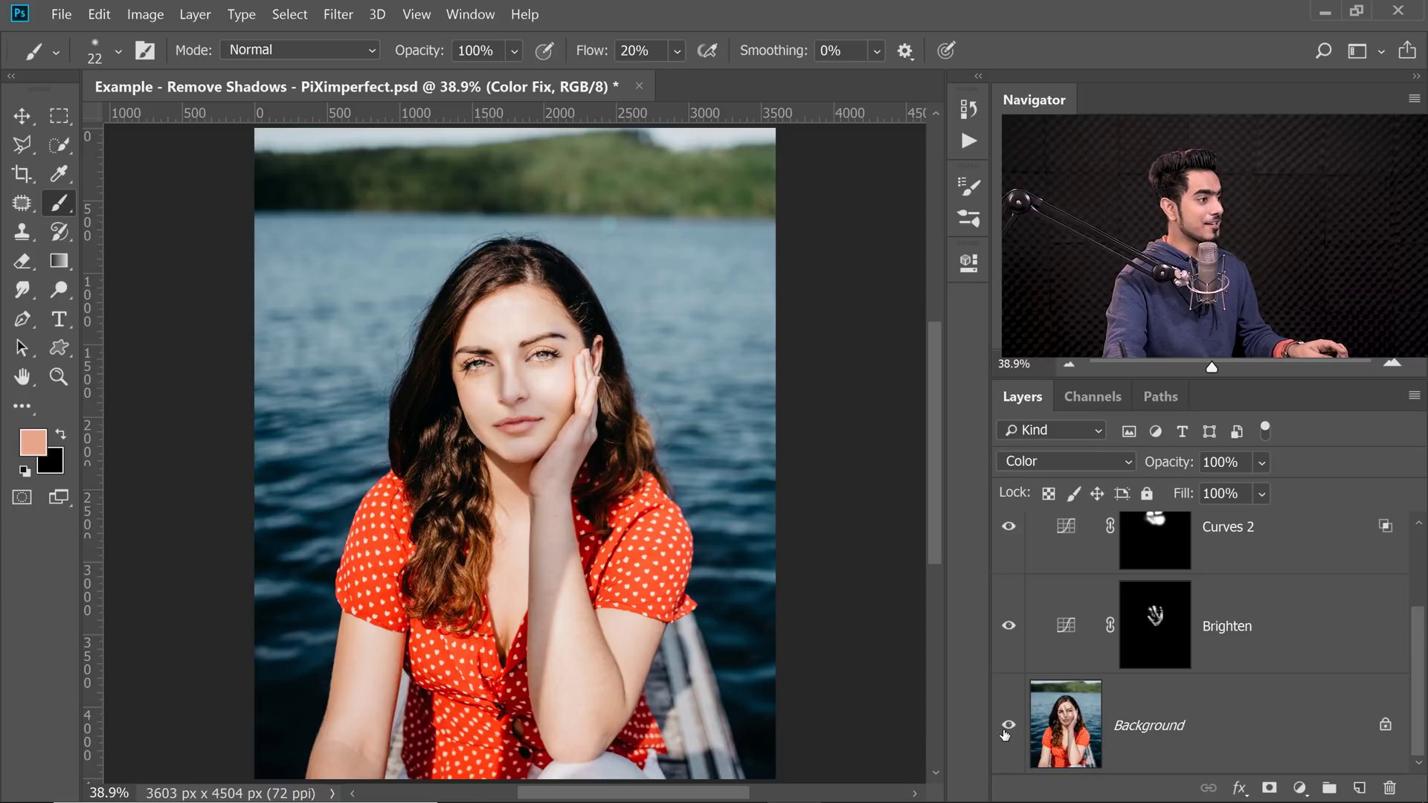
Compare the woman's face up close with only the Background layer visible and with all correction layers visible.
{"action": "left_click", "coordinate": [540, 358], "text": "ctrl"}
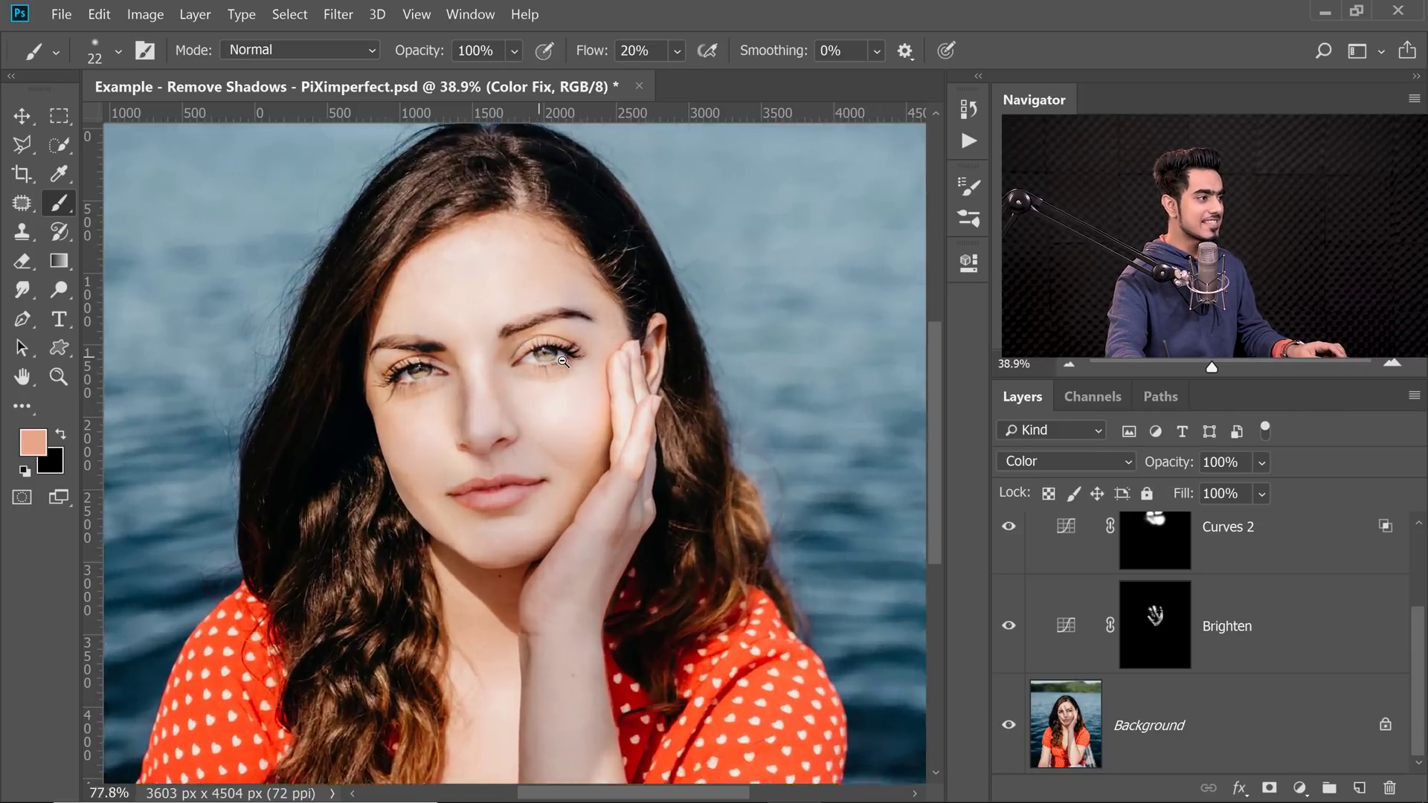
{"action": "left_click_drag", "start_coordinate": [508, 370], "coordinate": [598, 454]}
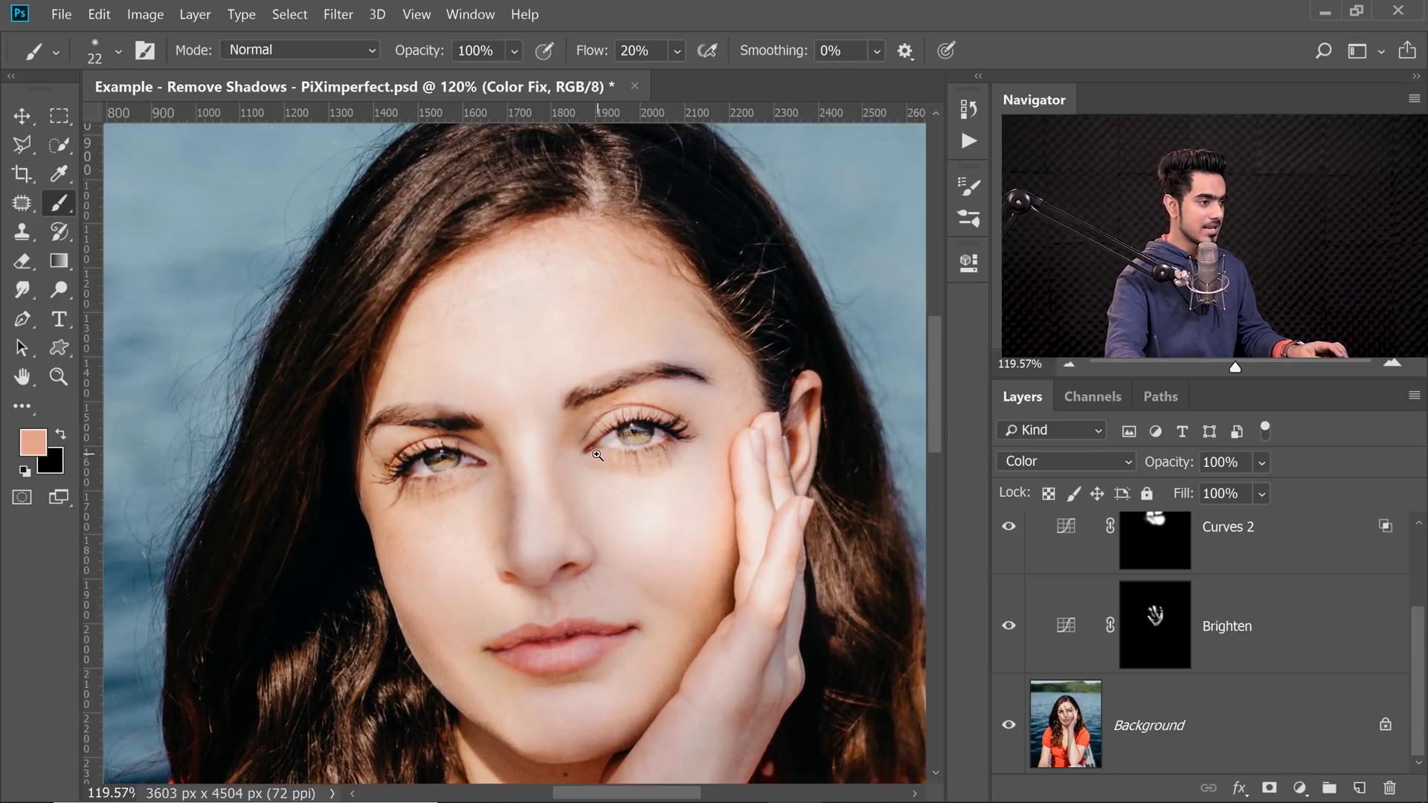
{"action": "left_click", "coordinate": [1008, 732], "text": "alt"}
{"action": "left_click", "coordinate": [1008, 732], "text": "alt"}
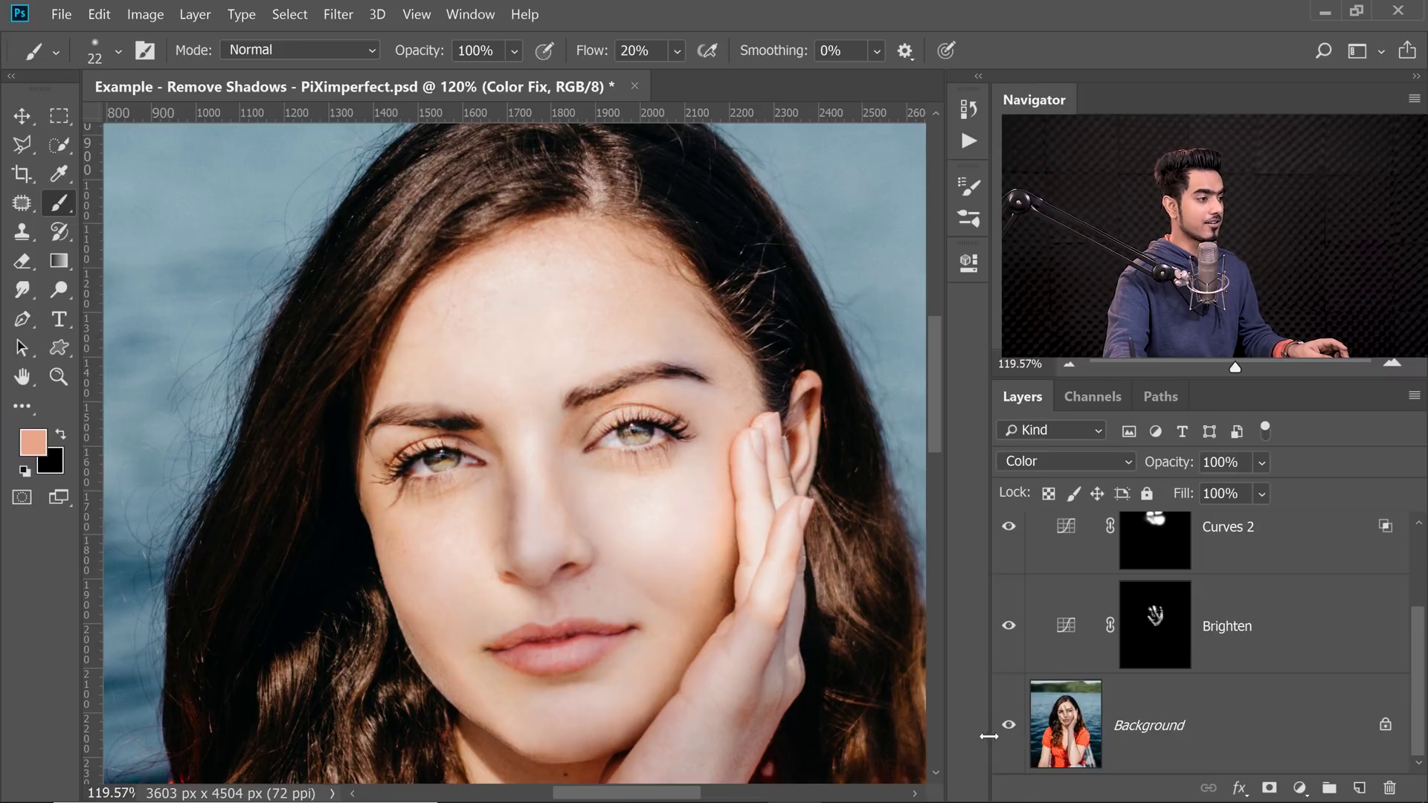